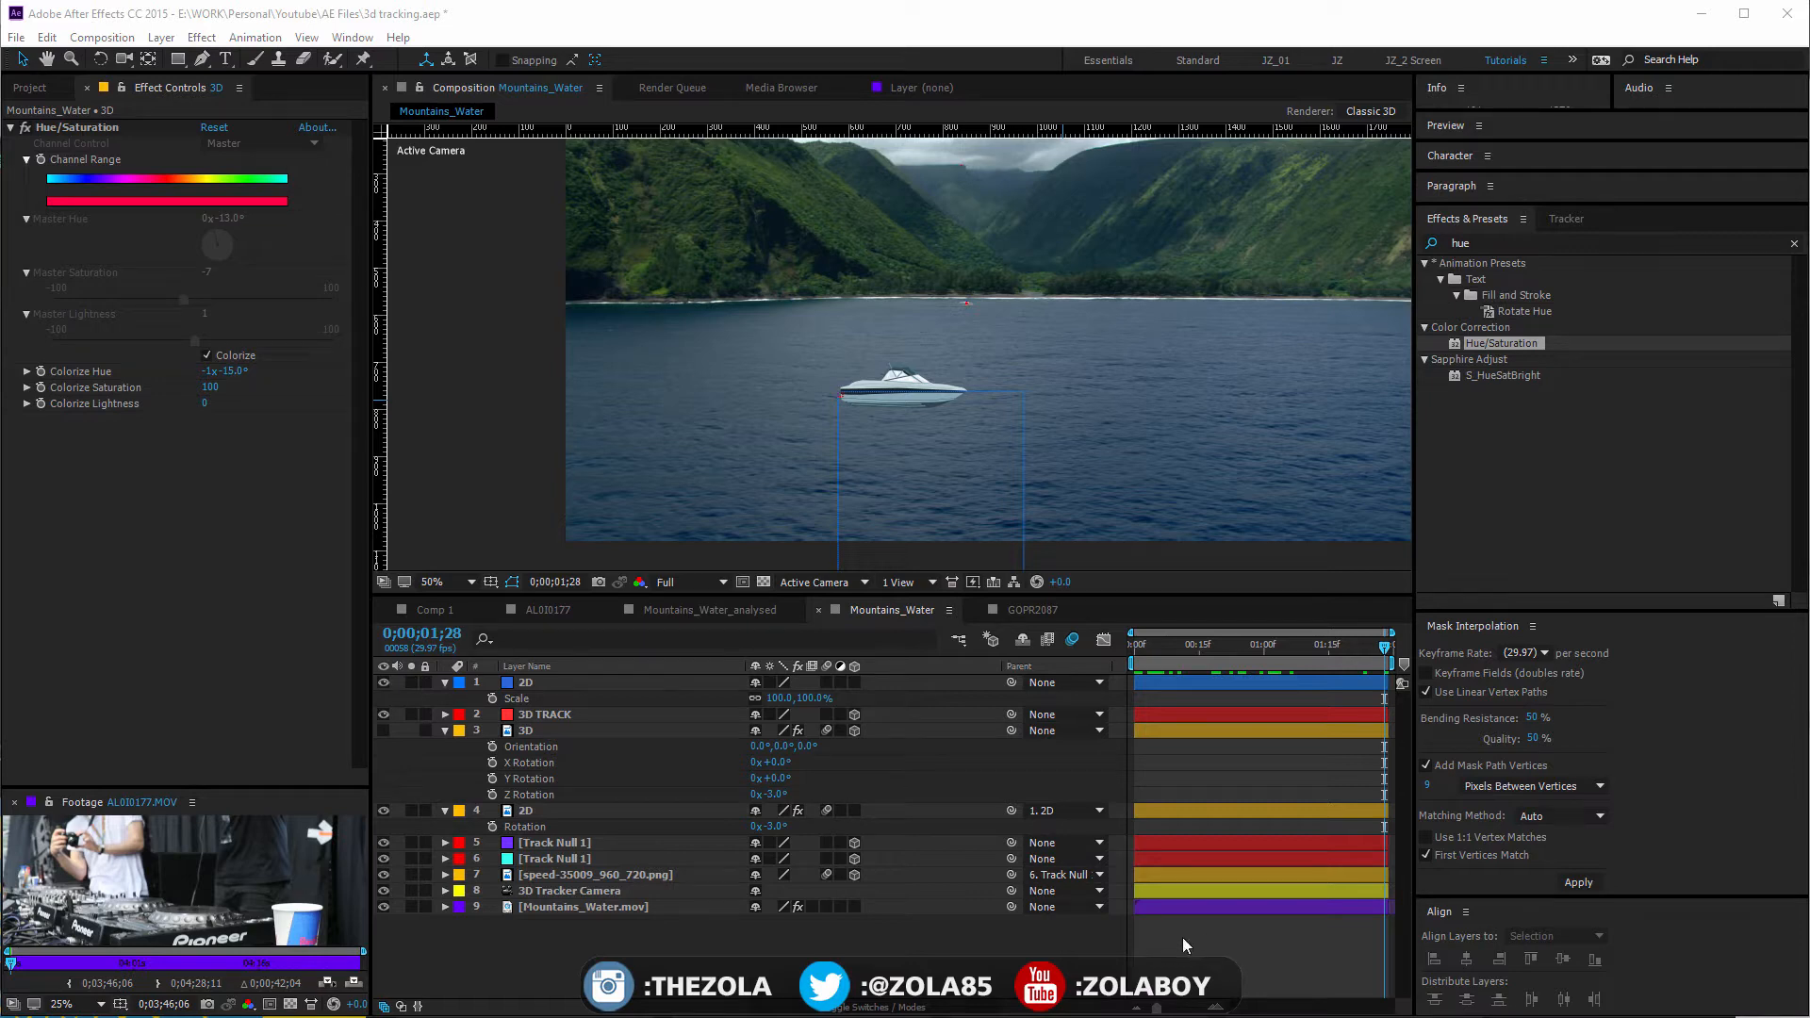
Collapse the 3D boat layer's properties, show that layer, and hide the 2D boat layer
{"action": "left_click", "coordinate": [444, 731]}
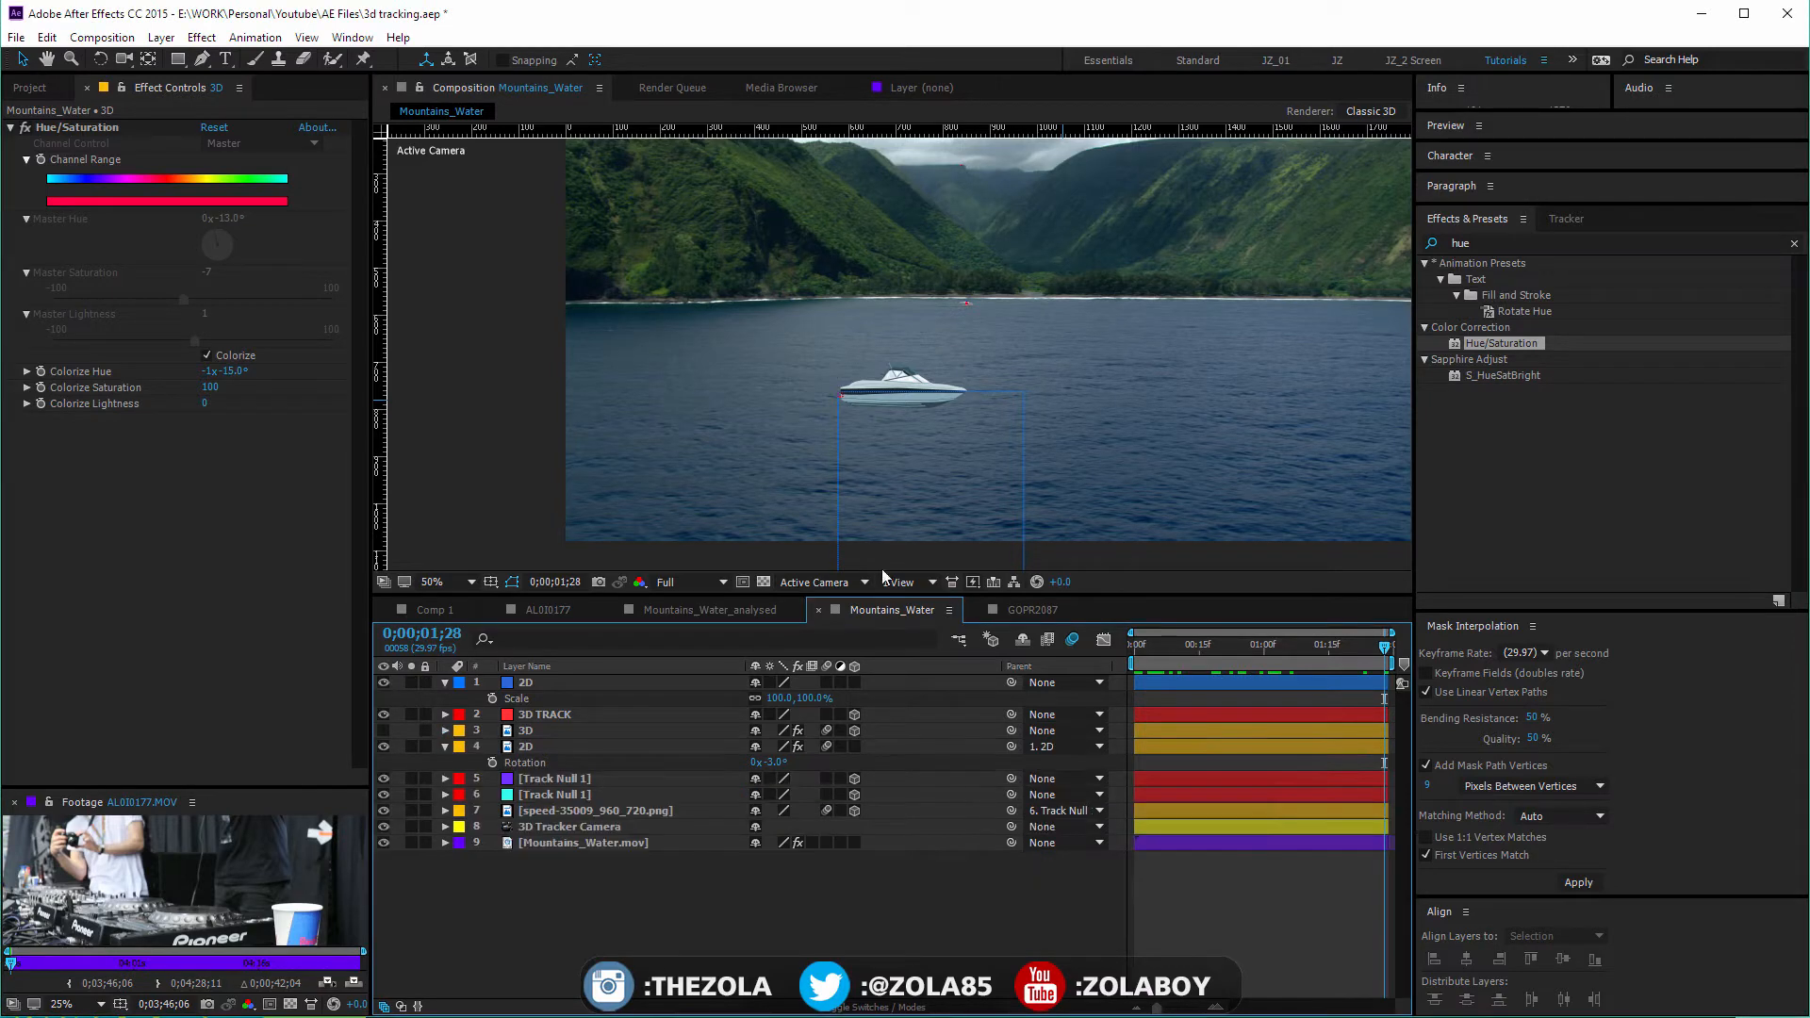
{"action": "key", "text": "h"}
{"action": "left_click_drag", "start_coordinate": [1172, 230], "coordinate": [1096, 307]}
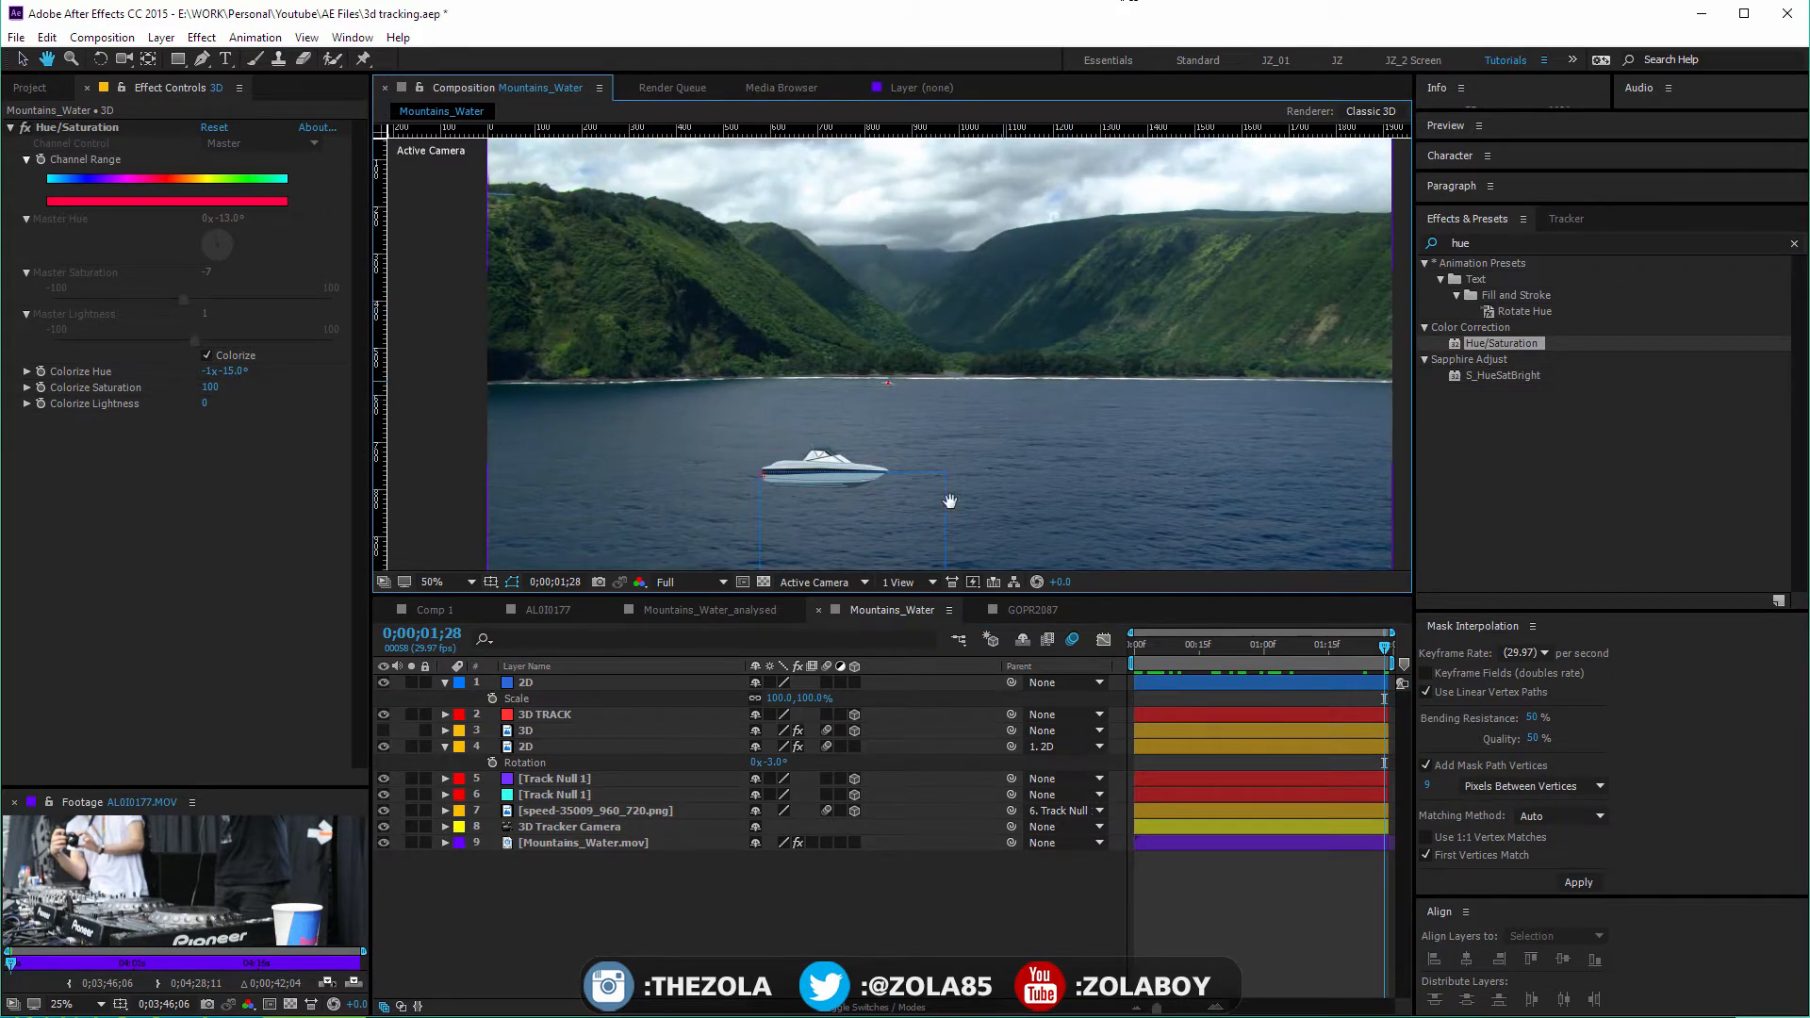
{"action": "key", "text": "v"}
{"action": "left_click", "coordinate": [384, 731]}
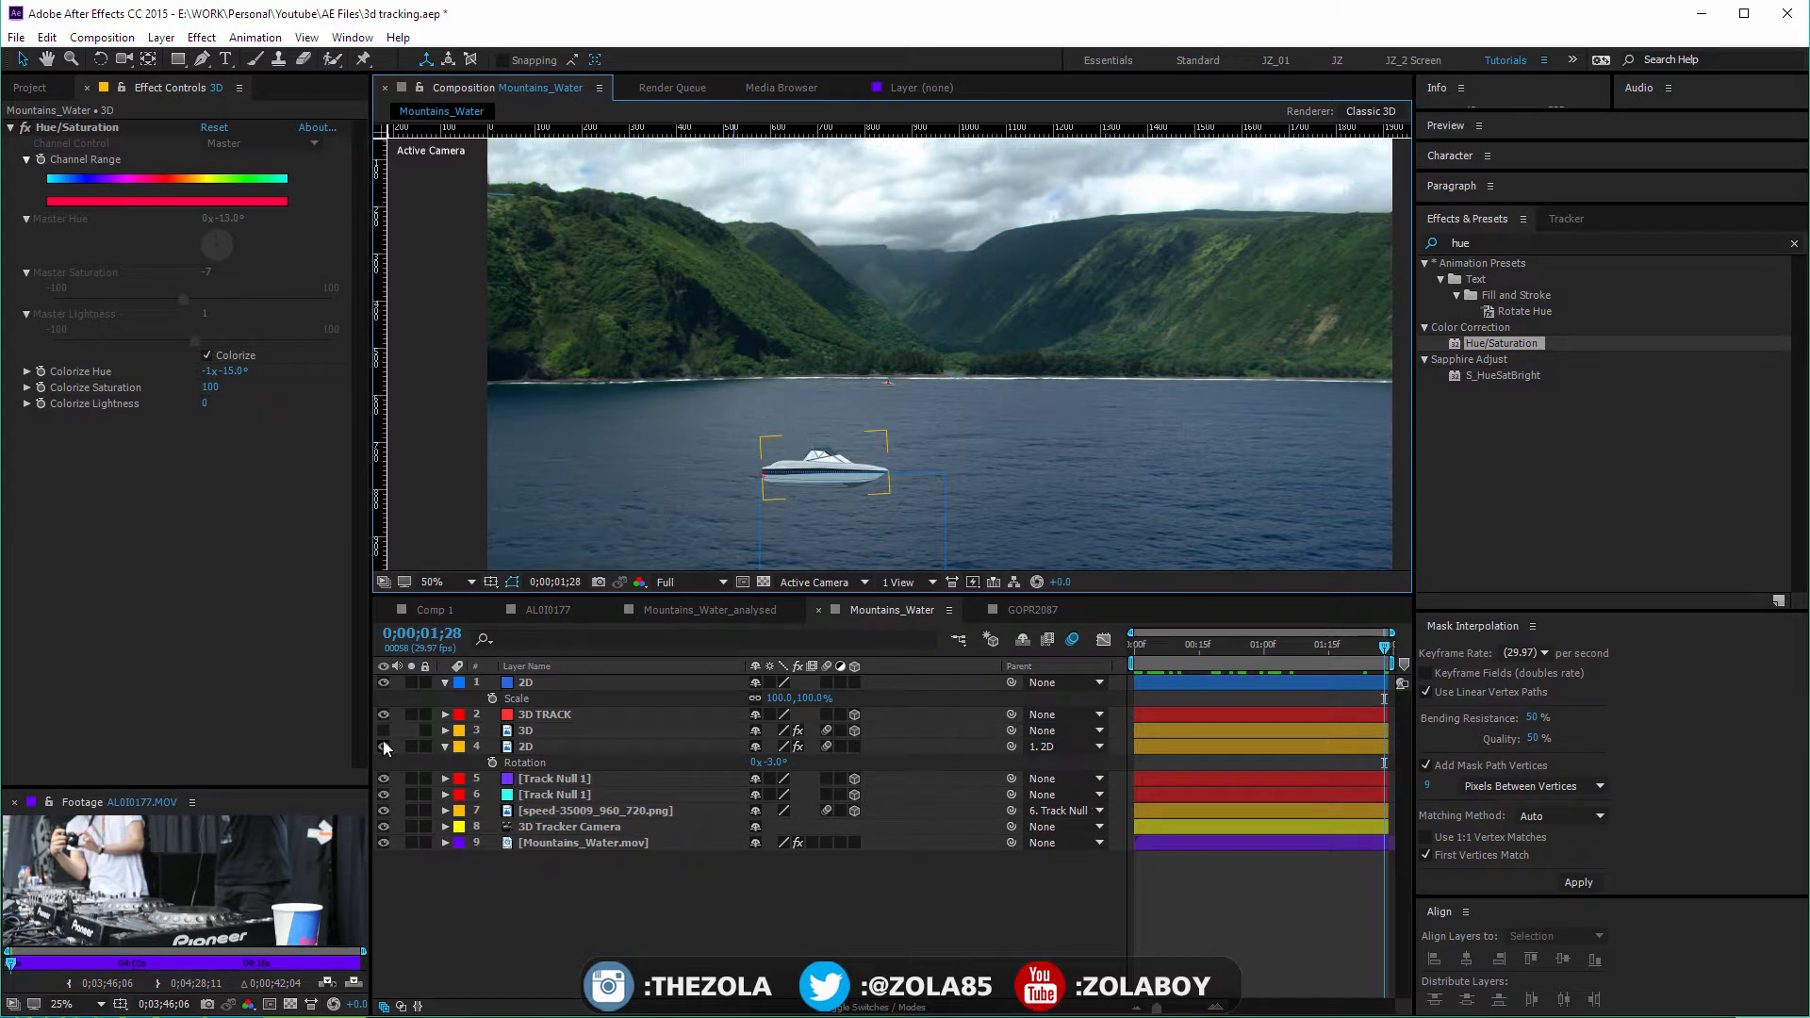
{"action": "left_click", "coordinate": [383, 730]}
{"action": "left_click", "coordinate": [383, 745]}
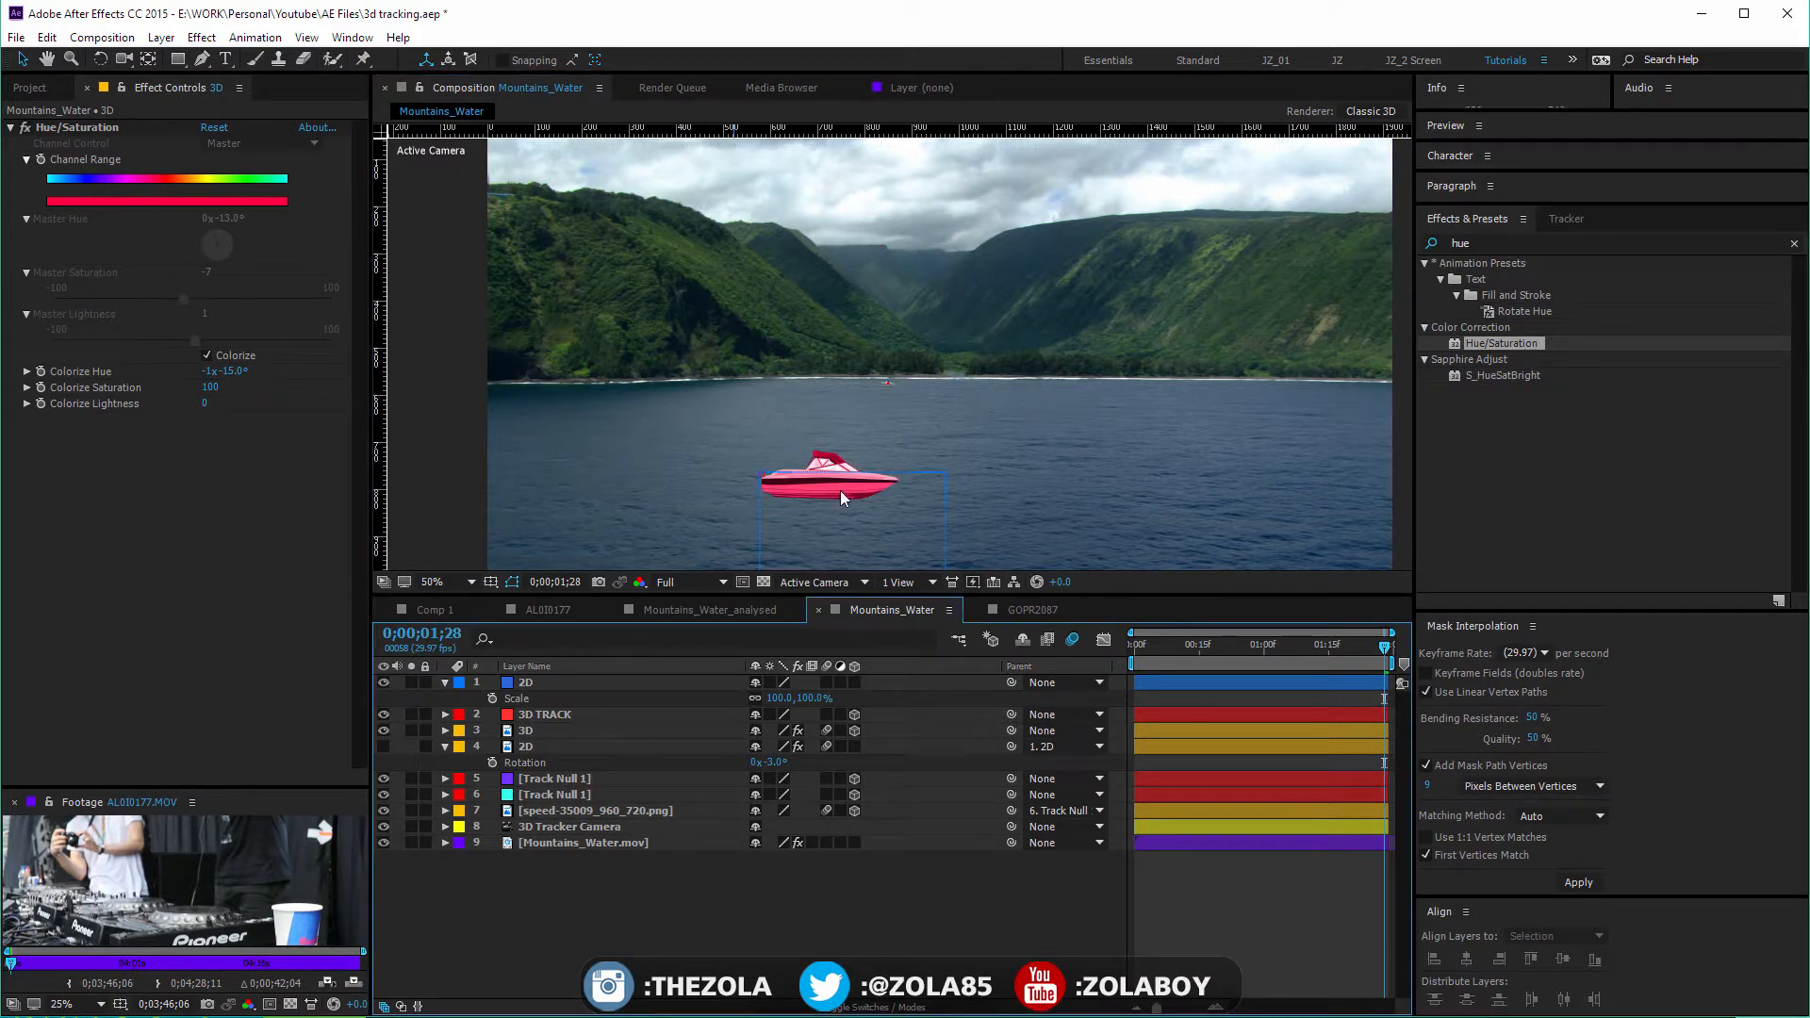
Examine the 3D TRACK null and the 3D Camera Tracker points on the Mountains_Water.mov layer
{"action": "left_click", "coordinate": [553, 715]}
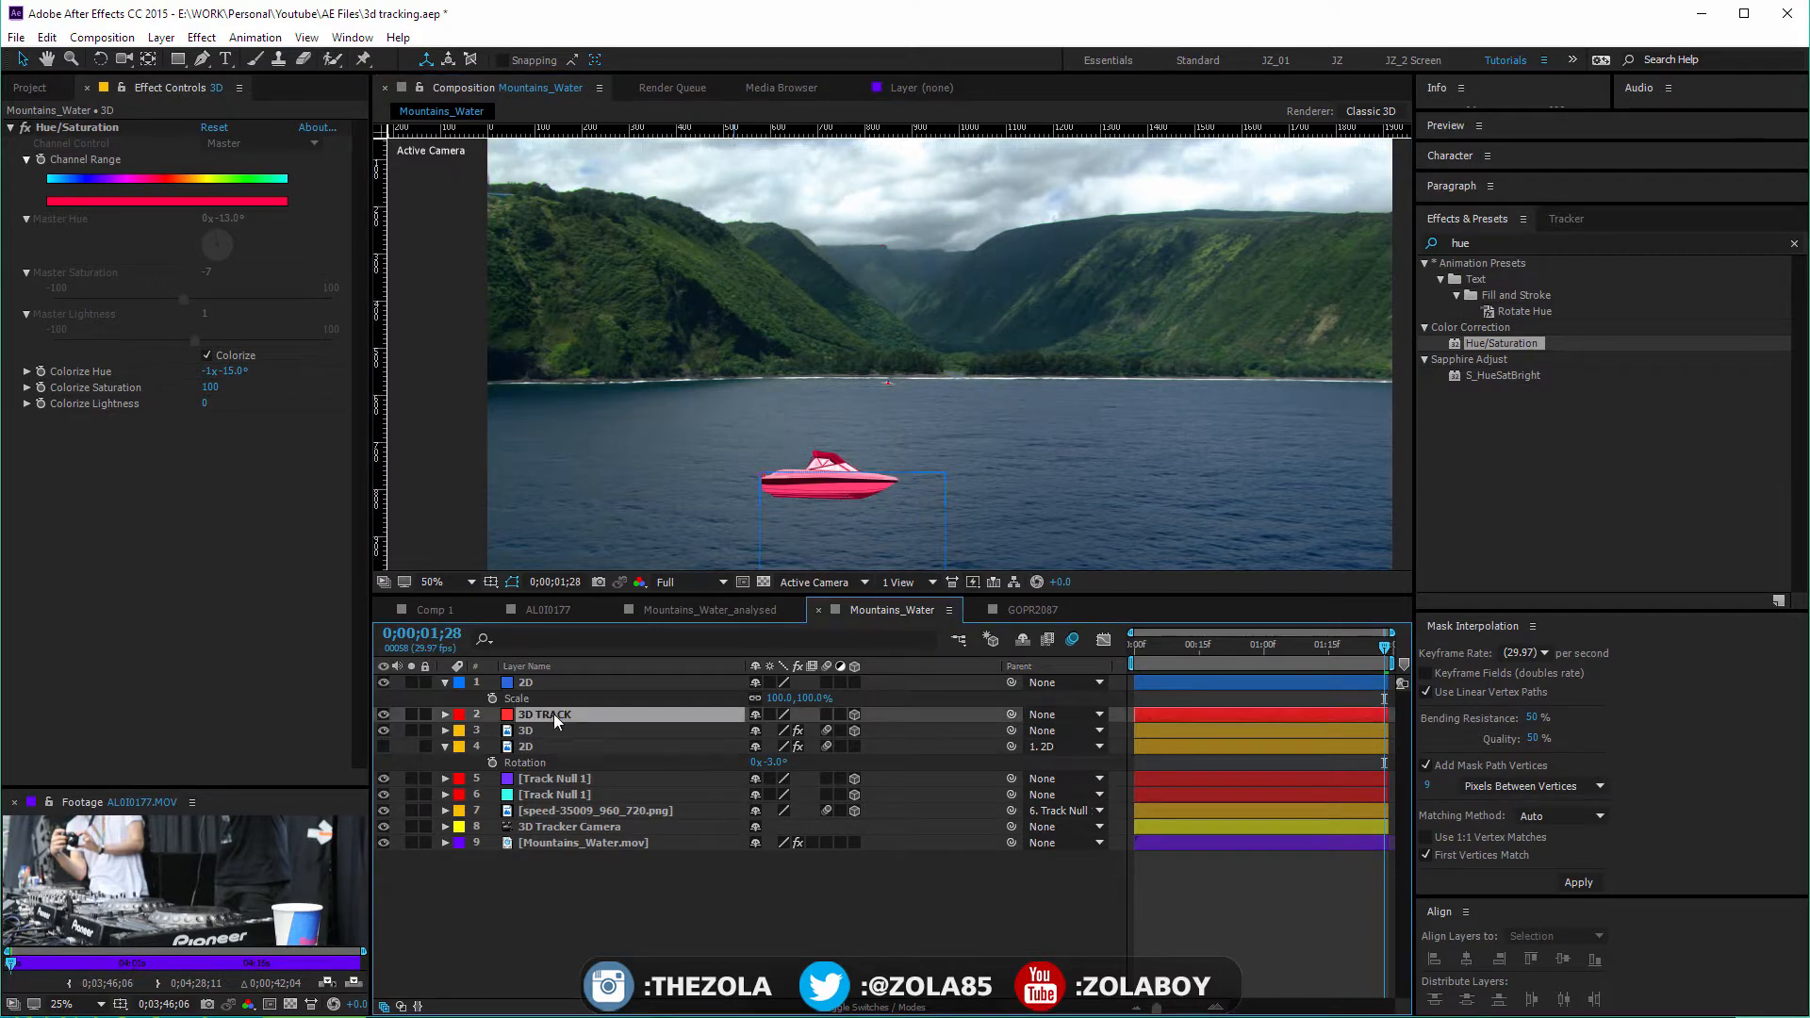
{"action": "left_click", "coordinate": [552, 841]}
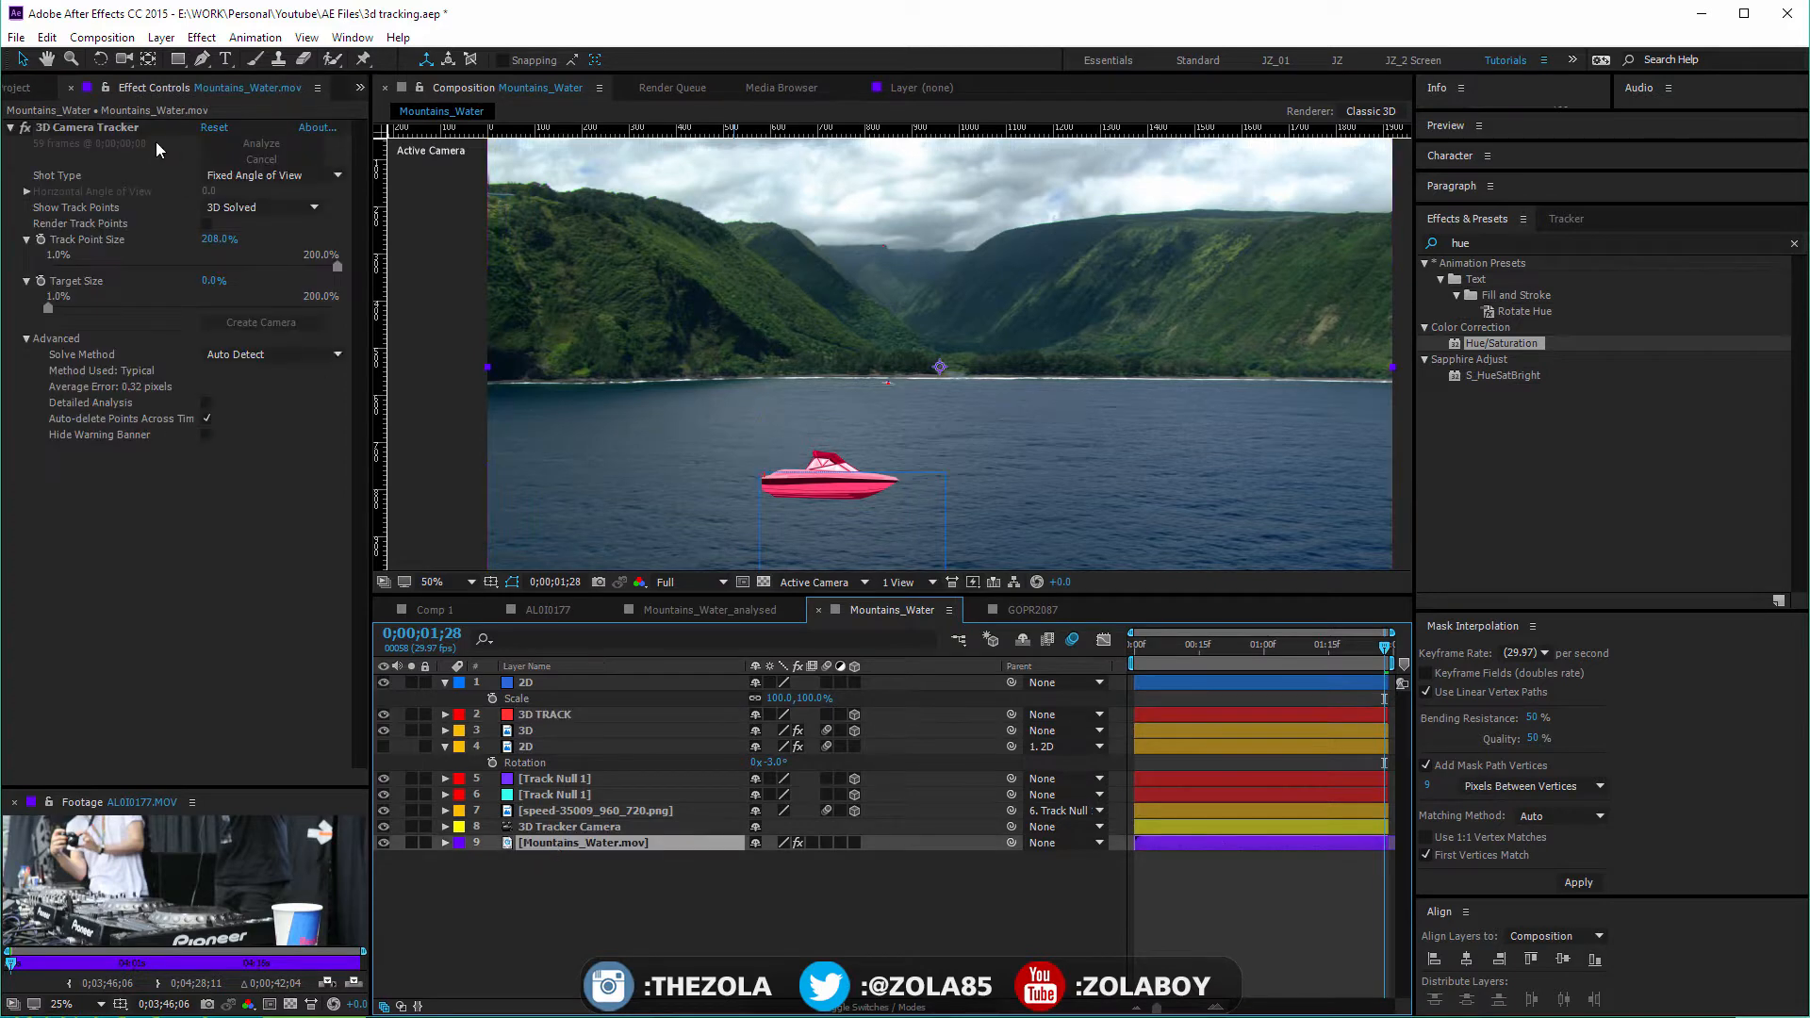
{"action": "left_click", "coordinate": [64, 130]}
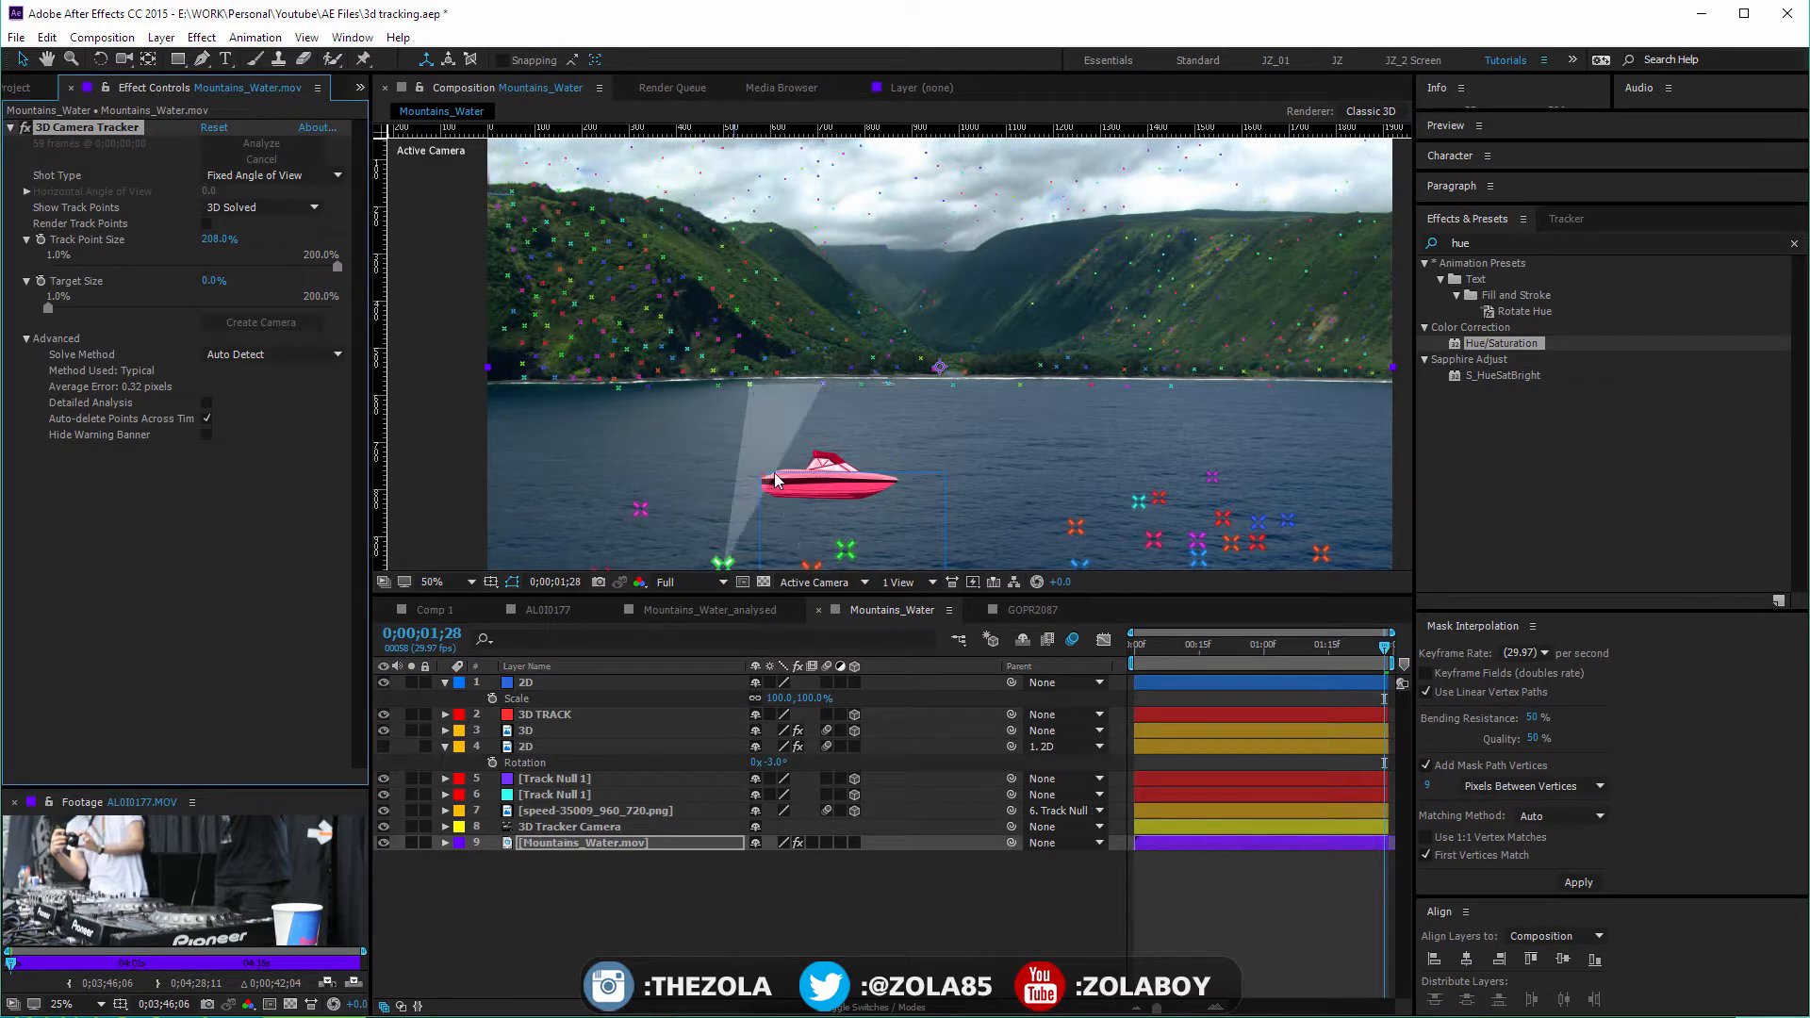
{"action": "left_click", "coordinate": [539, 715]}
{"action": "left_click", "coordinate": [856, 888]}
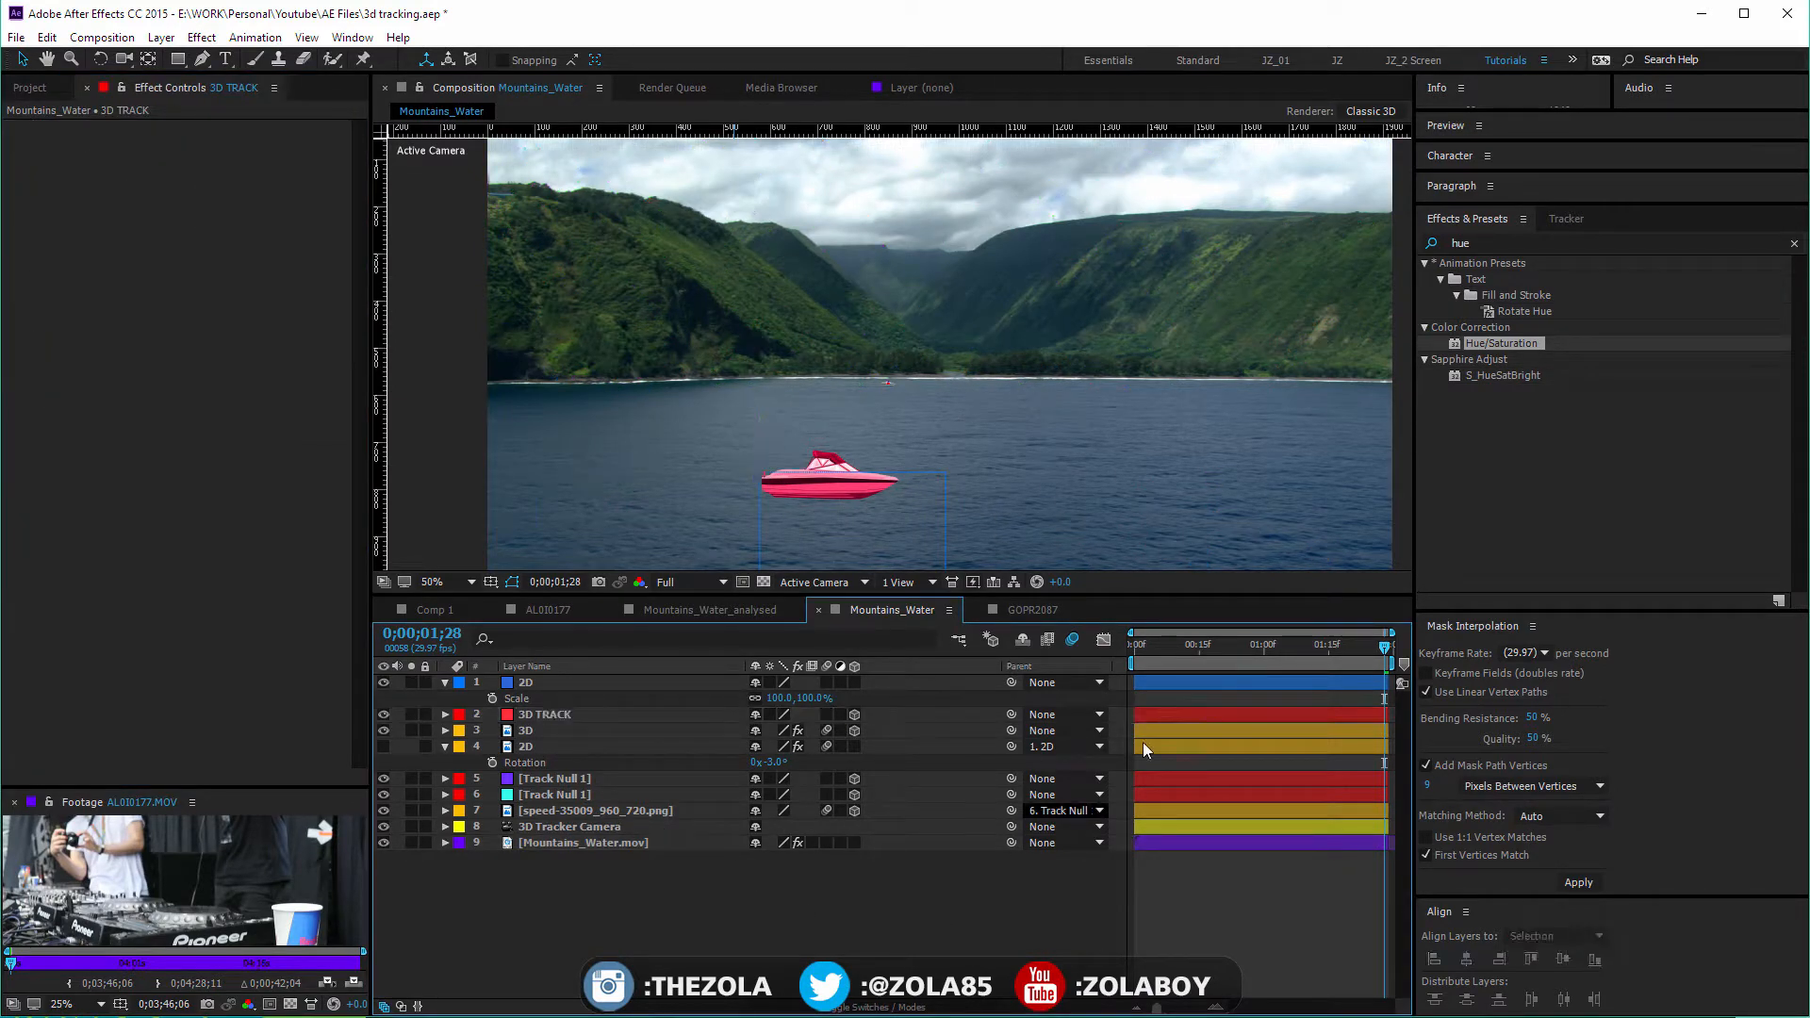
Examine the 3D boat layer and the 3D TRACK null at the first frame, scrubbing through the shot to 0;00;01;24
{"action": "left_click", "coordinate": [1136, 647]}
{"action": "left_click", "coordinate": [660, 731]}
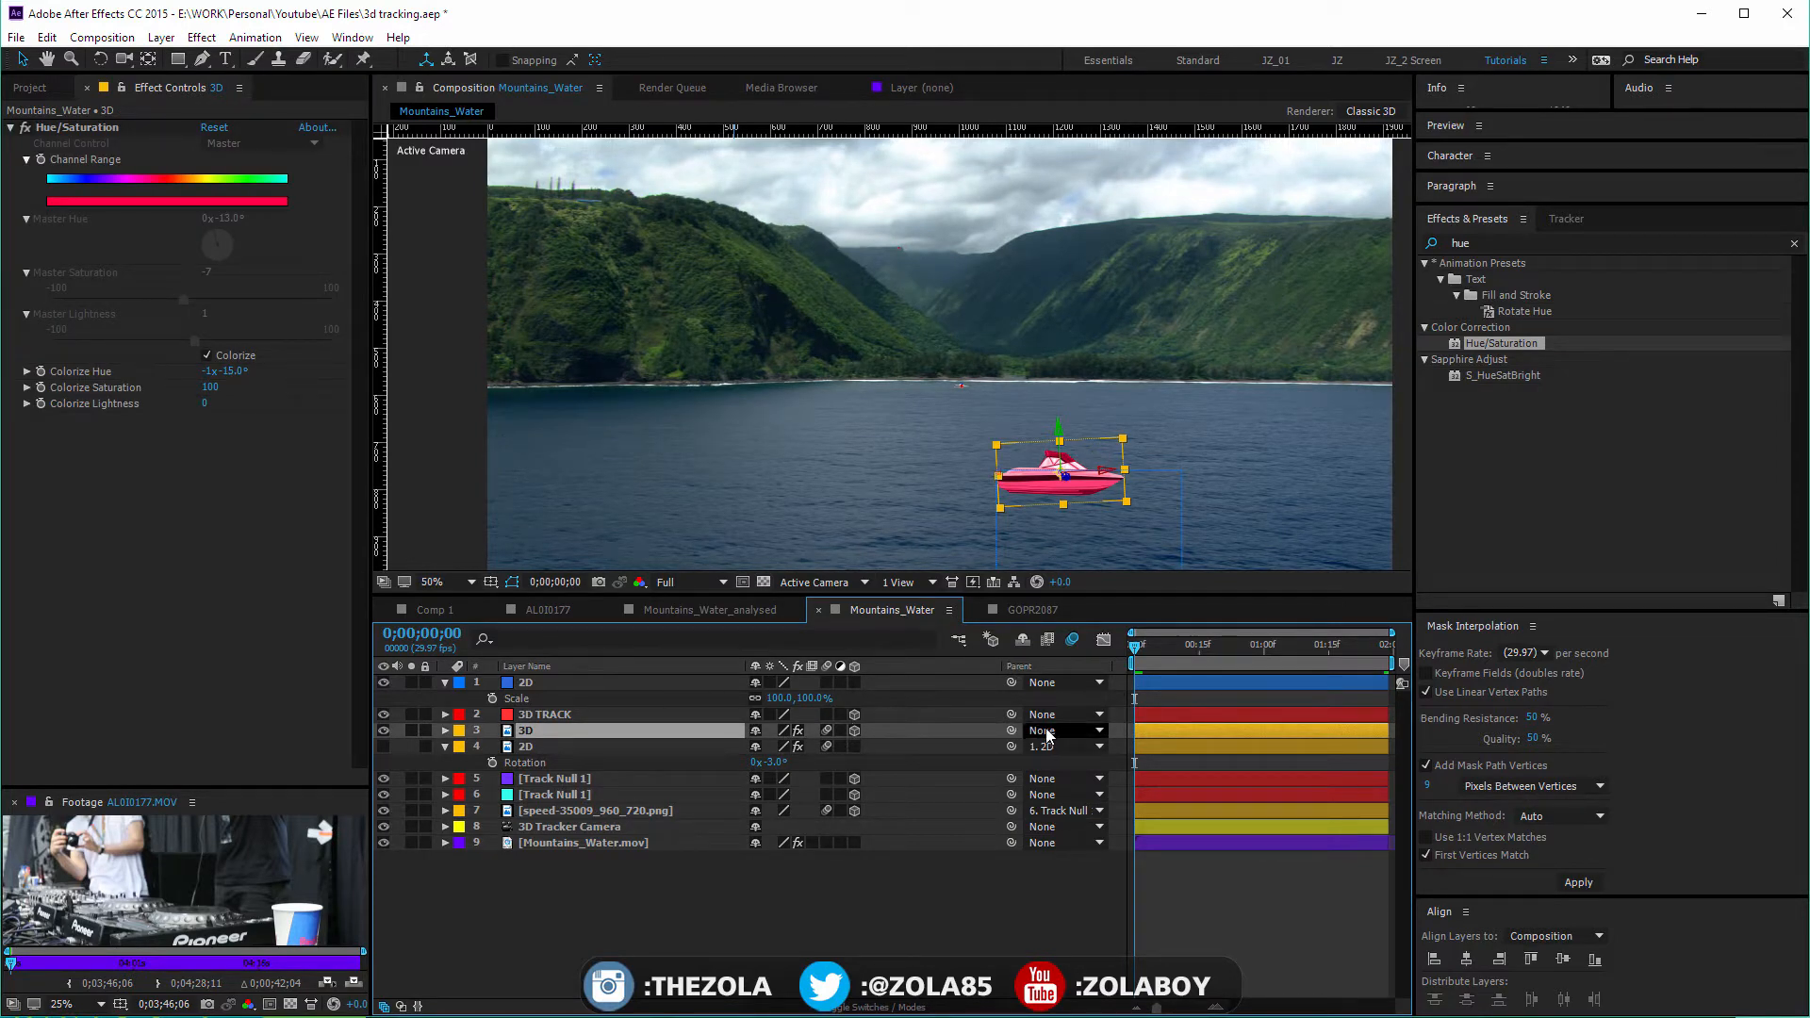
{"action": "left_click", "coordinate": [541, 715]}
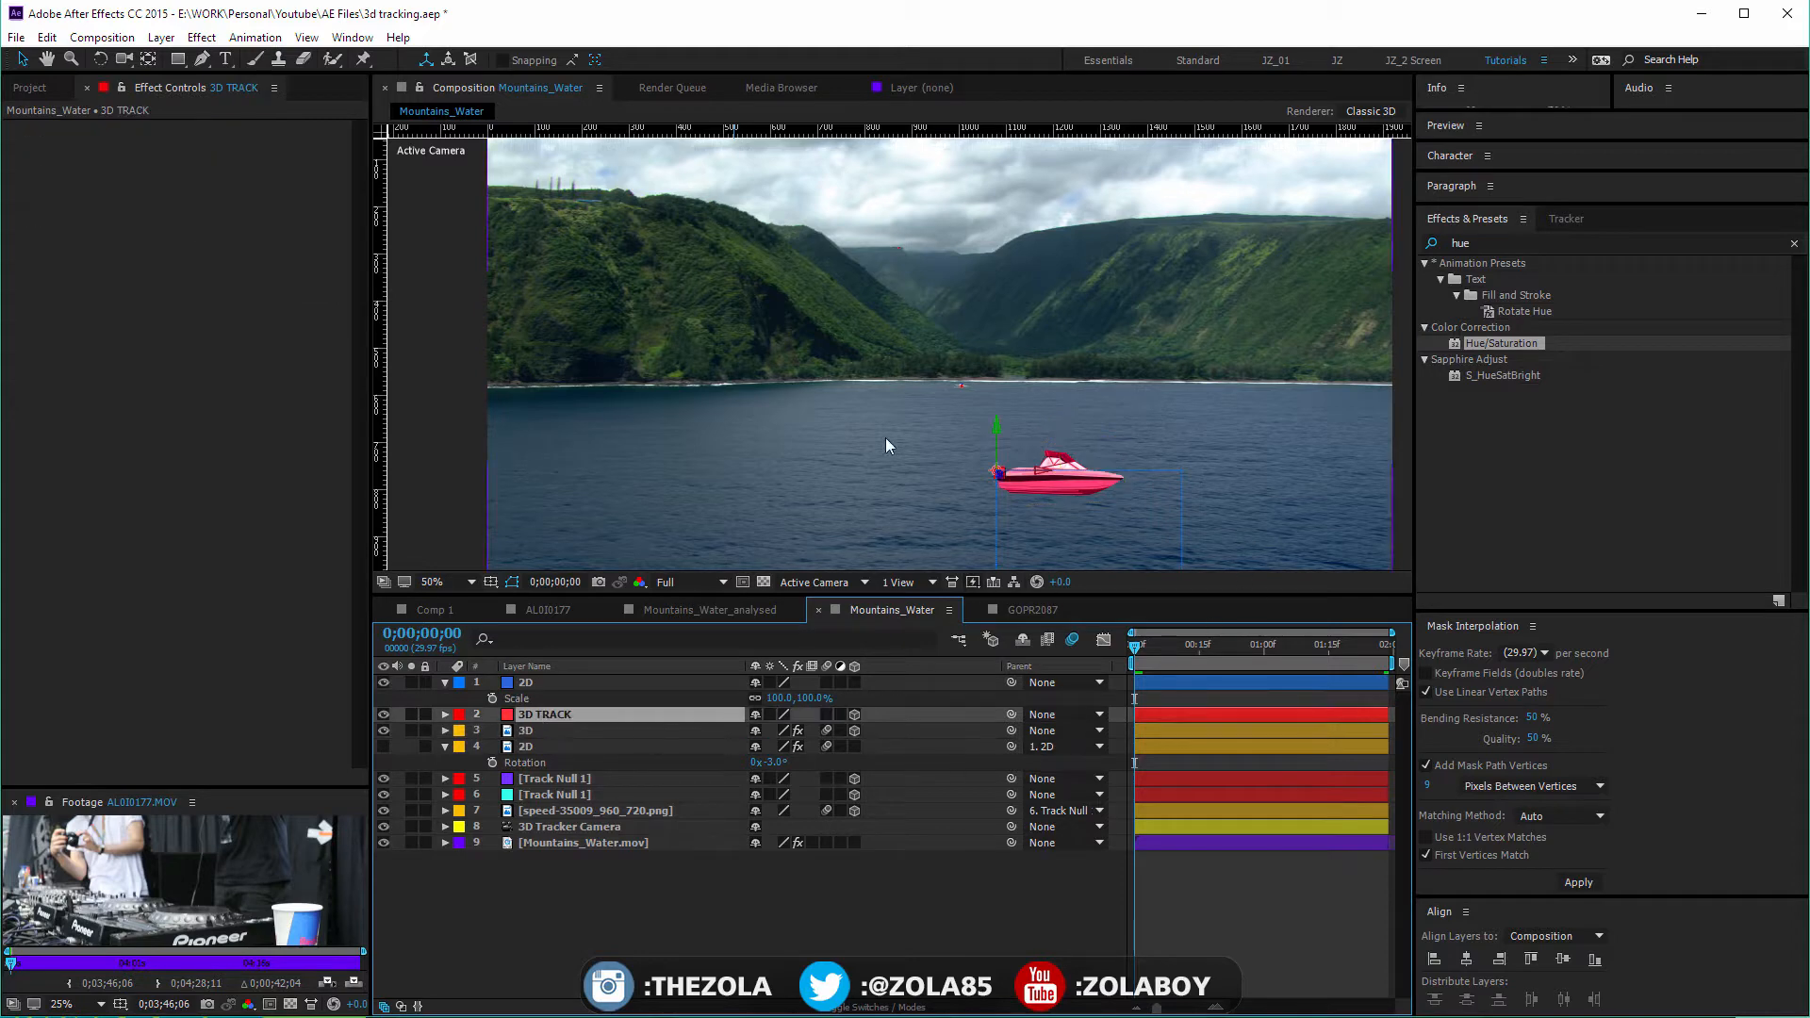
{"action": "left_click", "coordinate": [890, 890]}
{"action": "left_click_drag", "start_coordinate": [1142, 645], "coordinate": [1372, 620]}
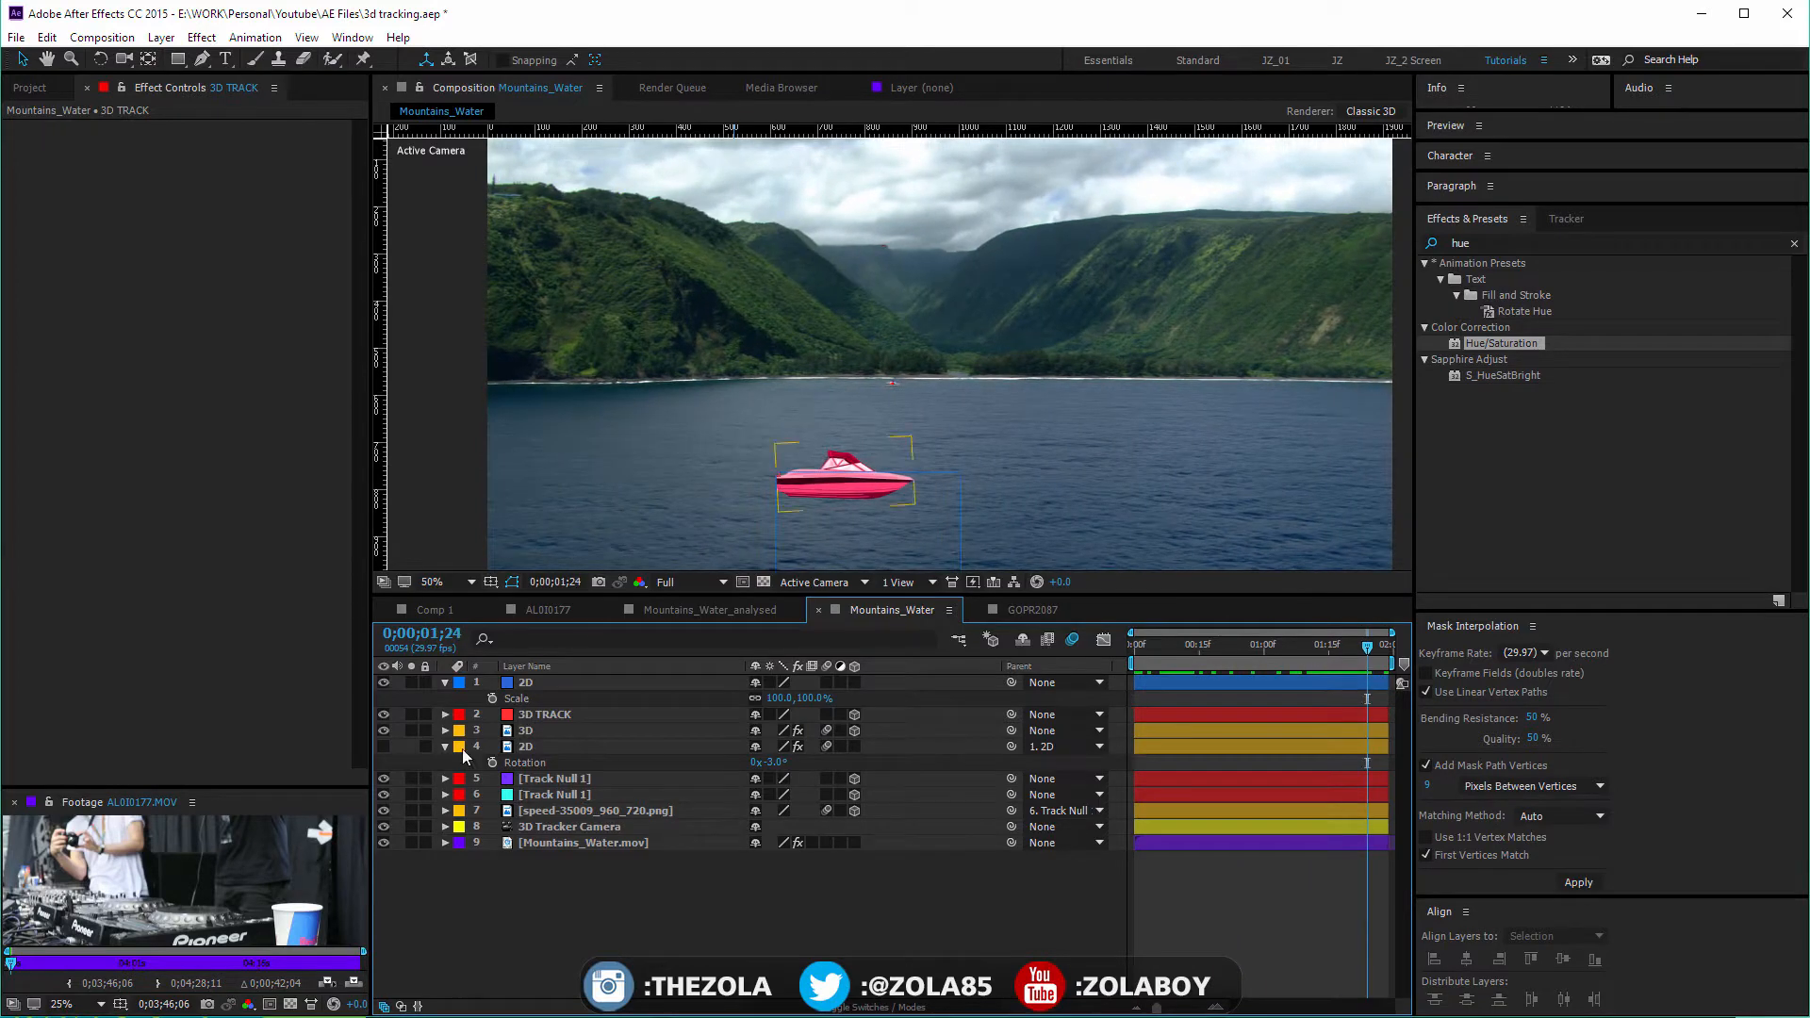
Hide the 2D and 3D TRACK null layers, and preview the shot from the first frame
{"action": "left_click_drag", "start_coordinate": [383, 681], "coordinate": [383, 716]}
{"action": "left_click_drag", "start_coordinate": [1122, 643], "coordinate": [1072, 643]}
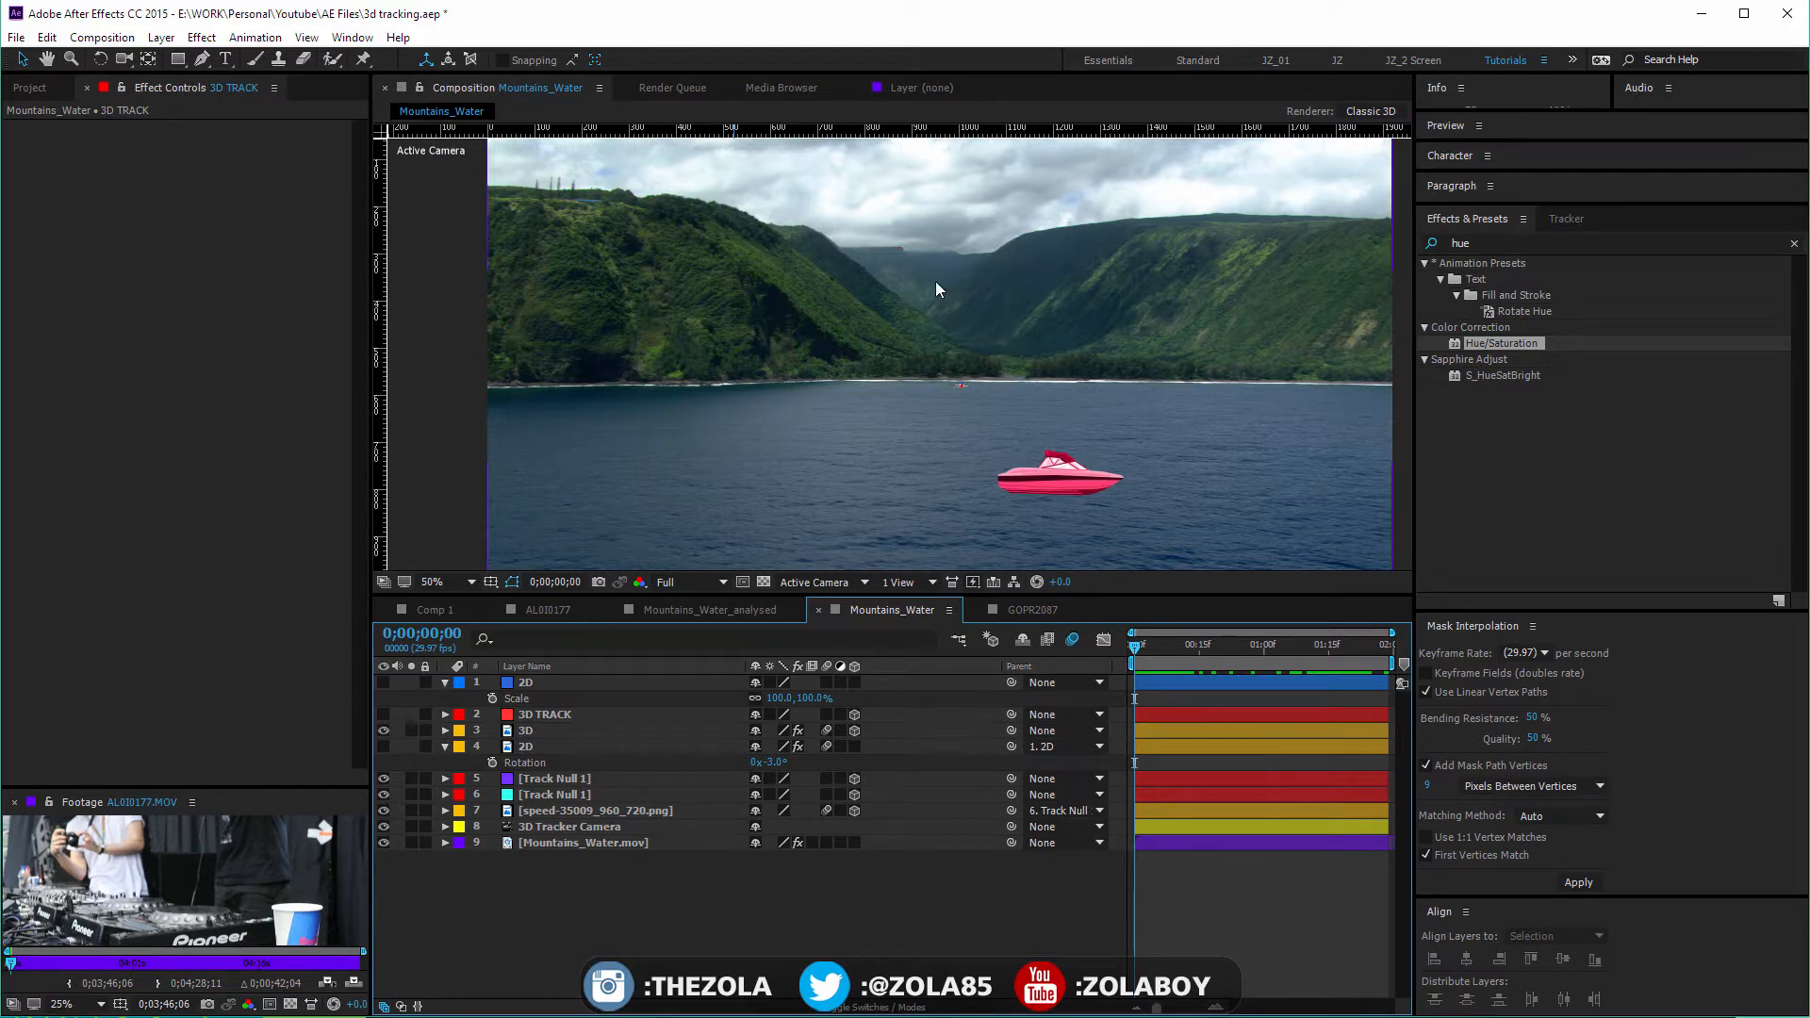
{"action": "key", "text": "space"}
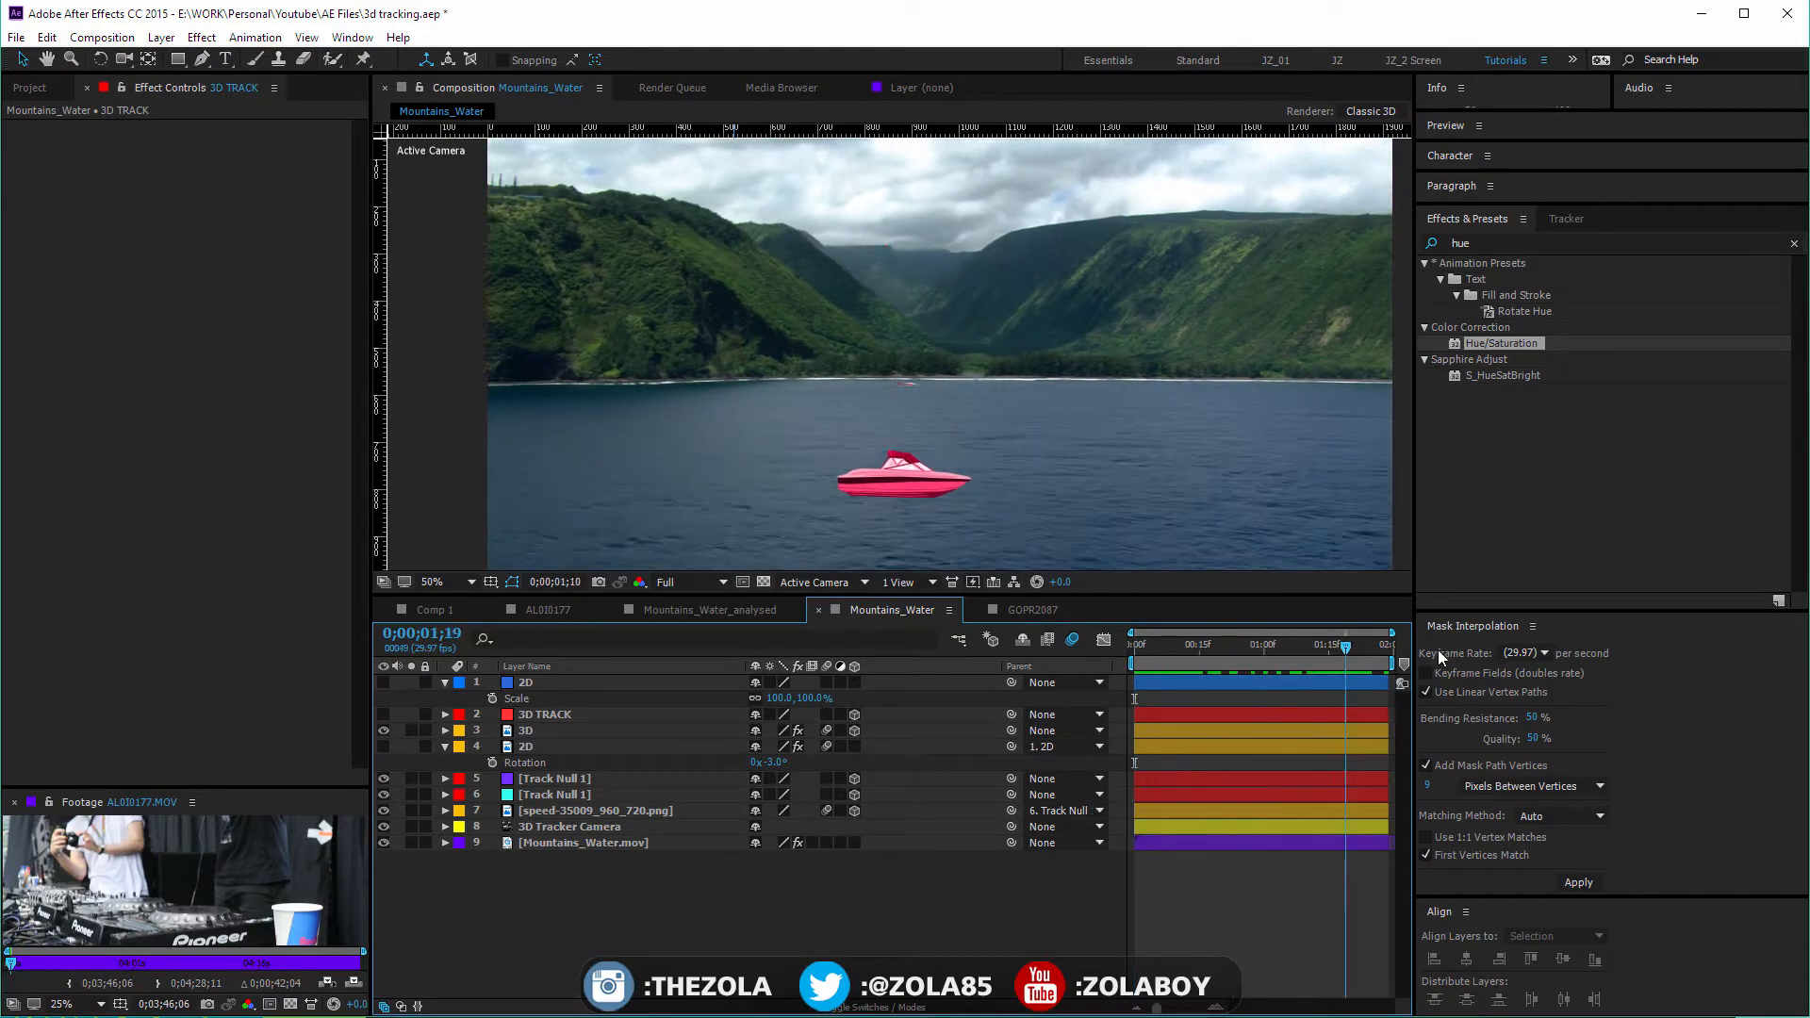
Replay the shot from its first frame to examine how the red boat moves with the footage
{"action": "left_click_drag", "start_coordinate": [1368, 645], "coordinate": [1115, 651]}
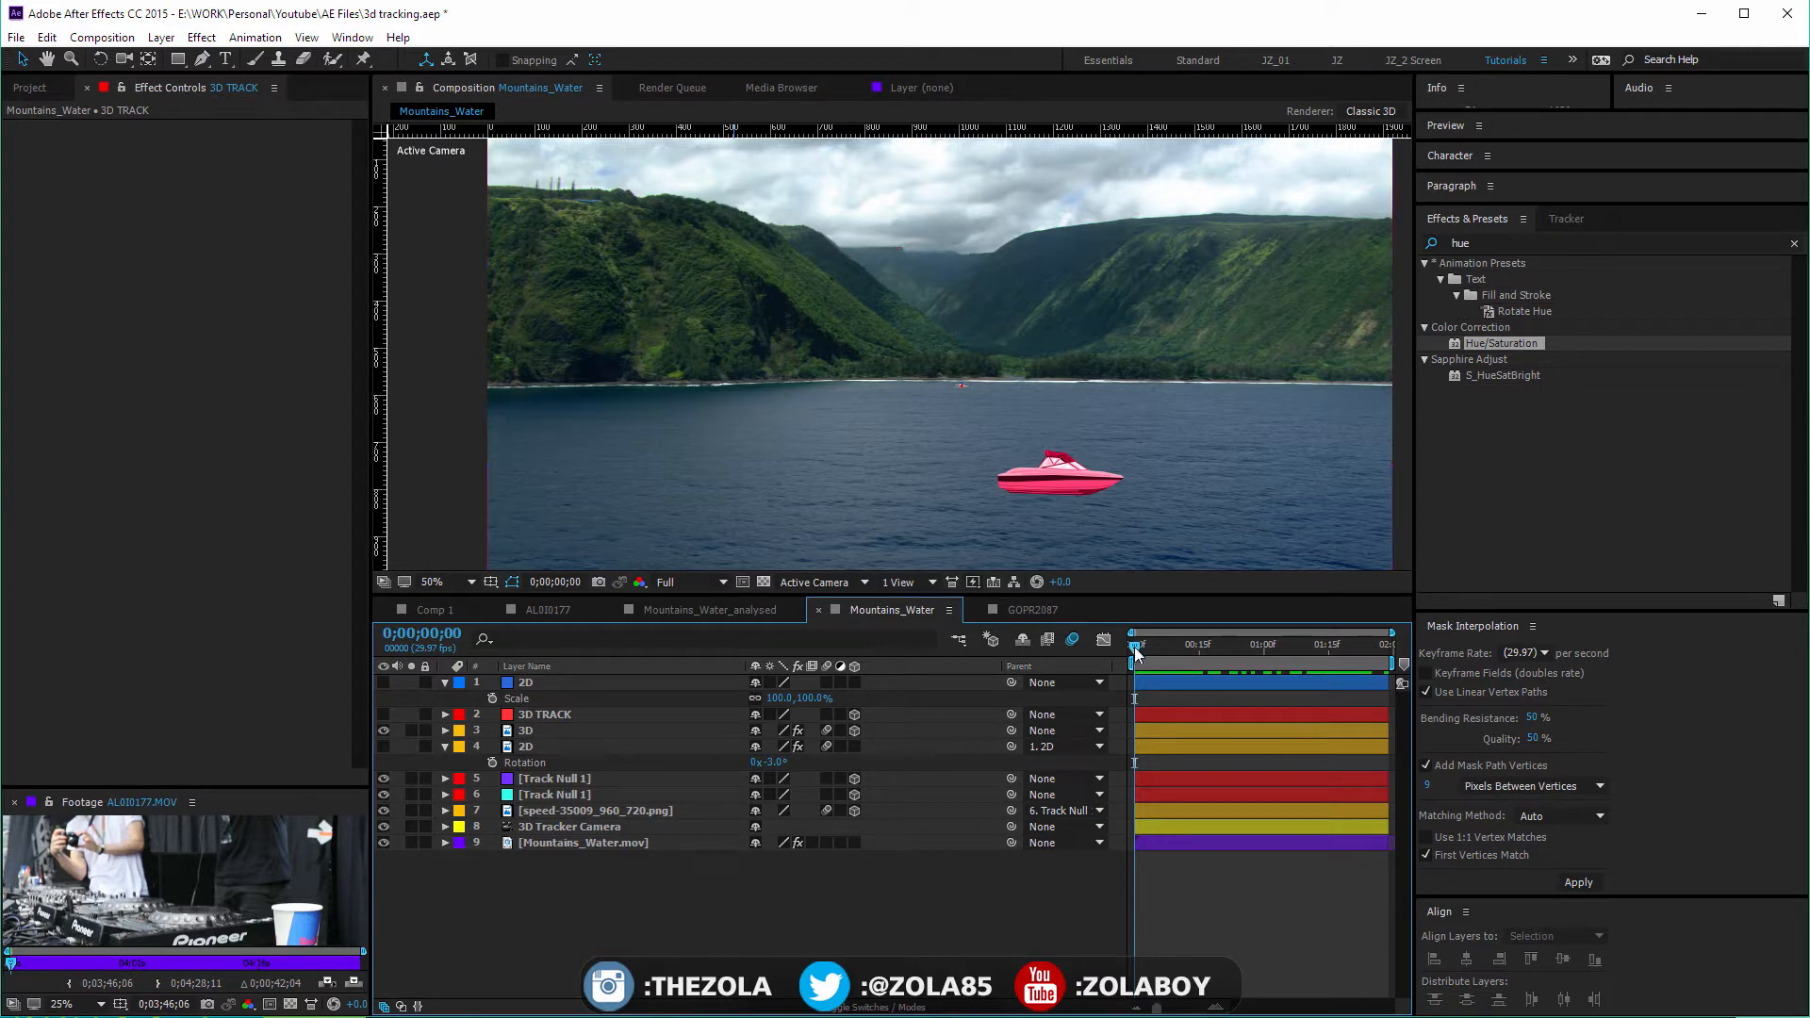
{"action": "mouse_move", "coordinate": [1134, 647]}
{"action": "left_mouse_down"}
{"action": "mouse_move", "coordinate": [1427, 651]}
{"action": "mouse_move", "coordinate": [1148, 644]}
{"action": "left_mouse_up"}
{"action": "key", "text": "space"}
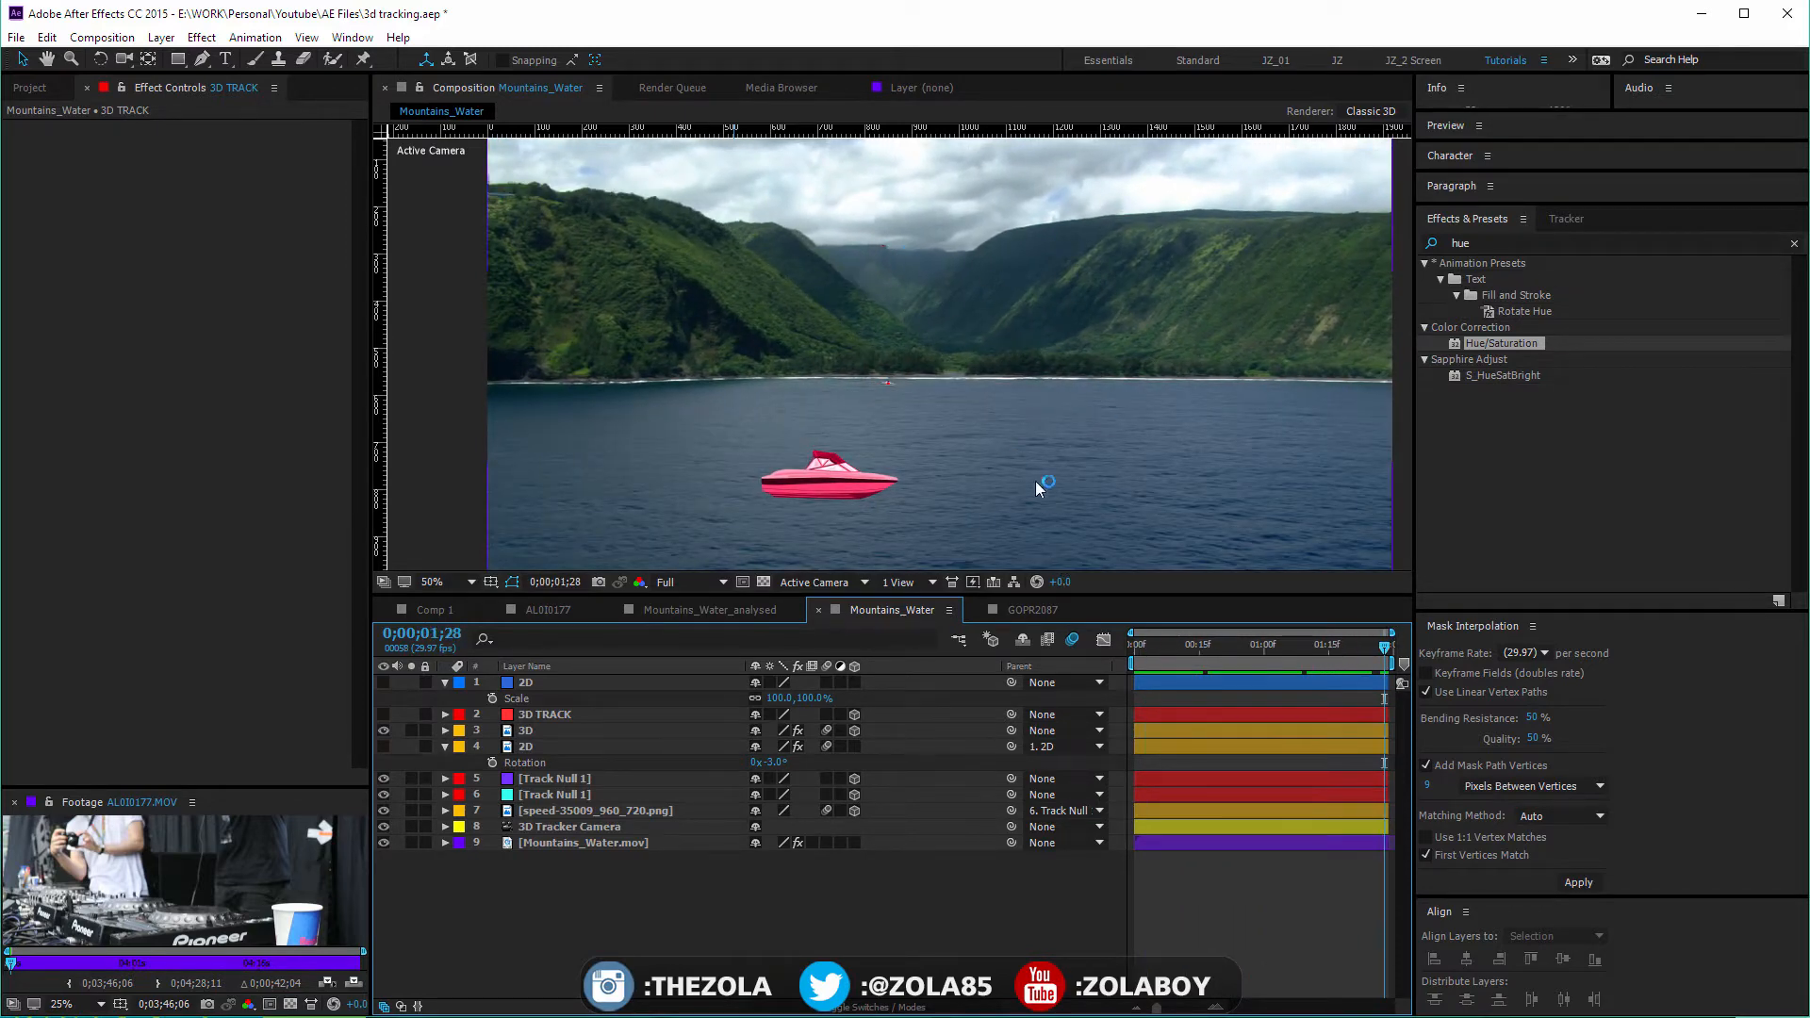
{"action": "left_click_drag", "start_coordinate": [1339, 648], "coordinate": [1133, 642]}
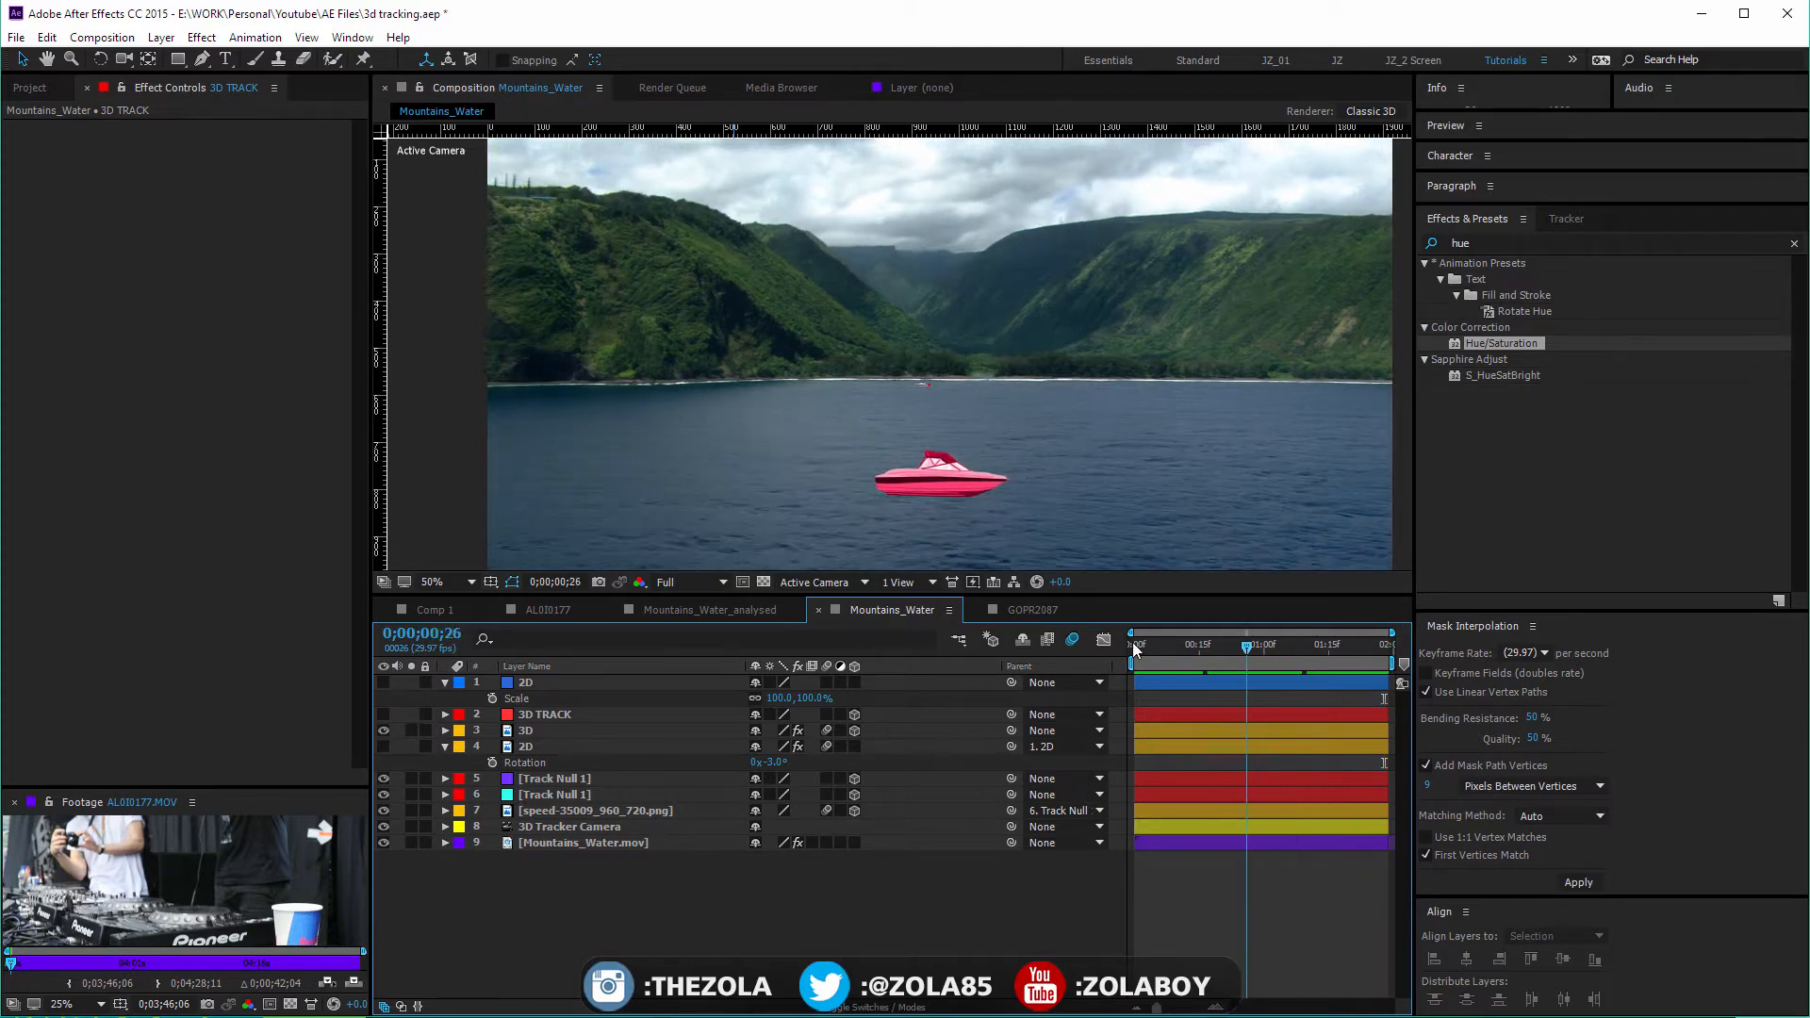
{"action": "key", "text": "space"}
{"action": "key", "text": "space"}
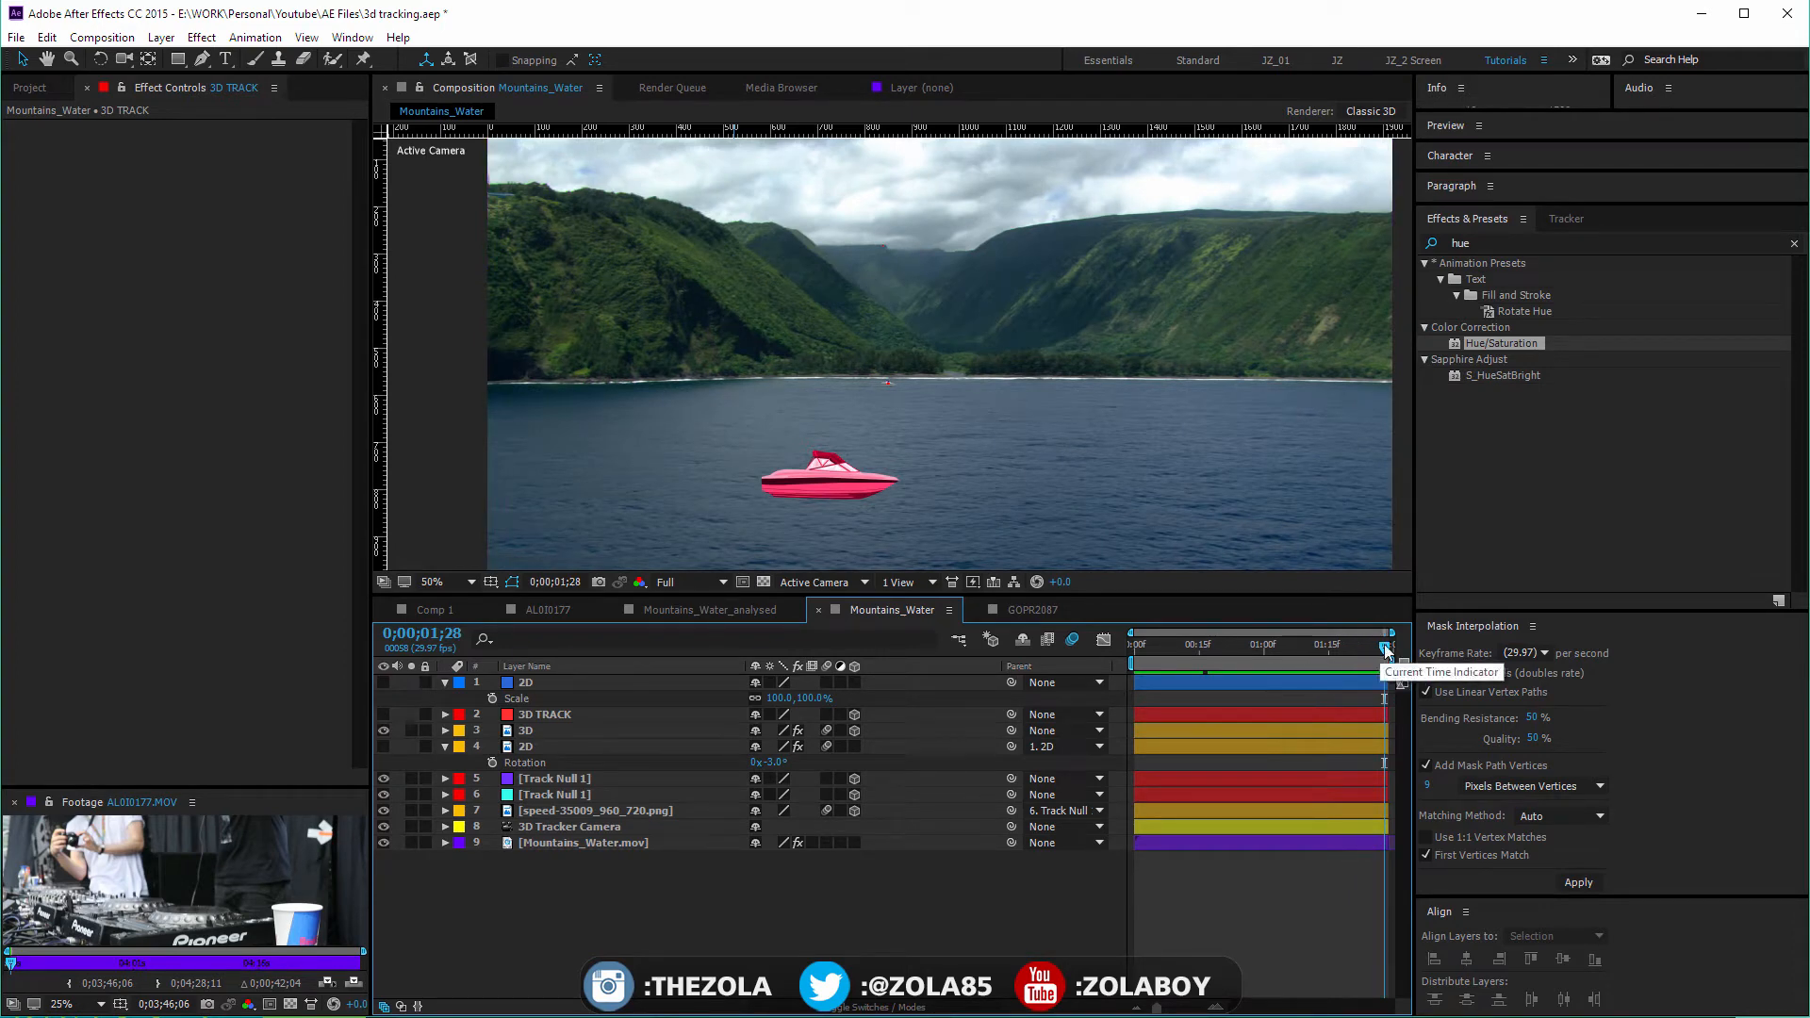
{"action": "left_click_drag", "start_coordinate": [1384, 648], "coordinate": [1088, 648]}
Examine the mountains and shoreline from the first frame to the last with the whole sky in view
{"action": "key", "text": "space"}
{"action": "left_click_drag", "start_coordinate": [1094, 159], "coordinate": [1047, 236]}
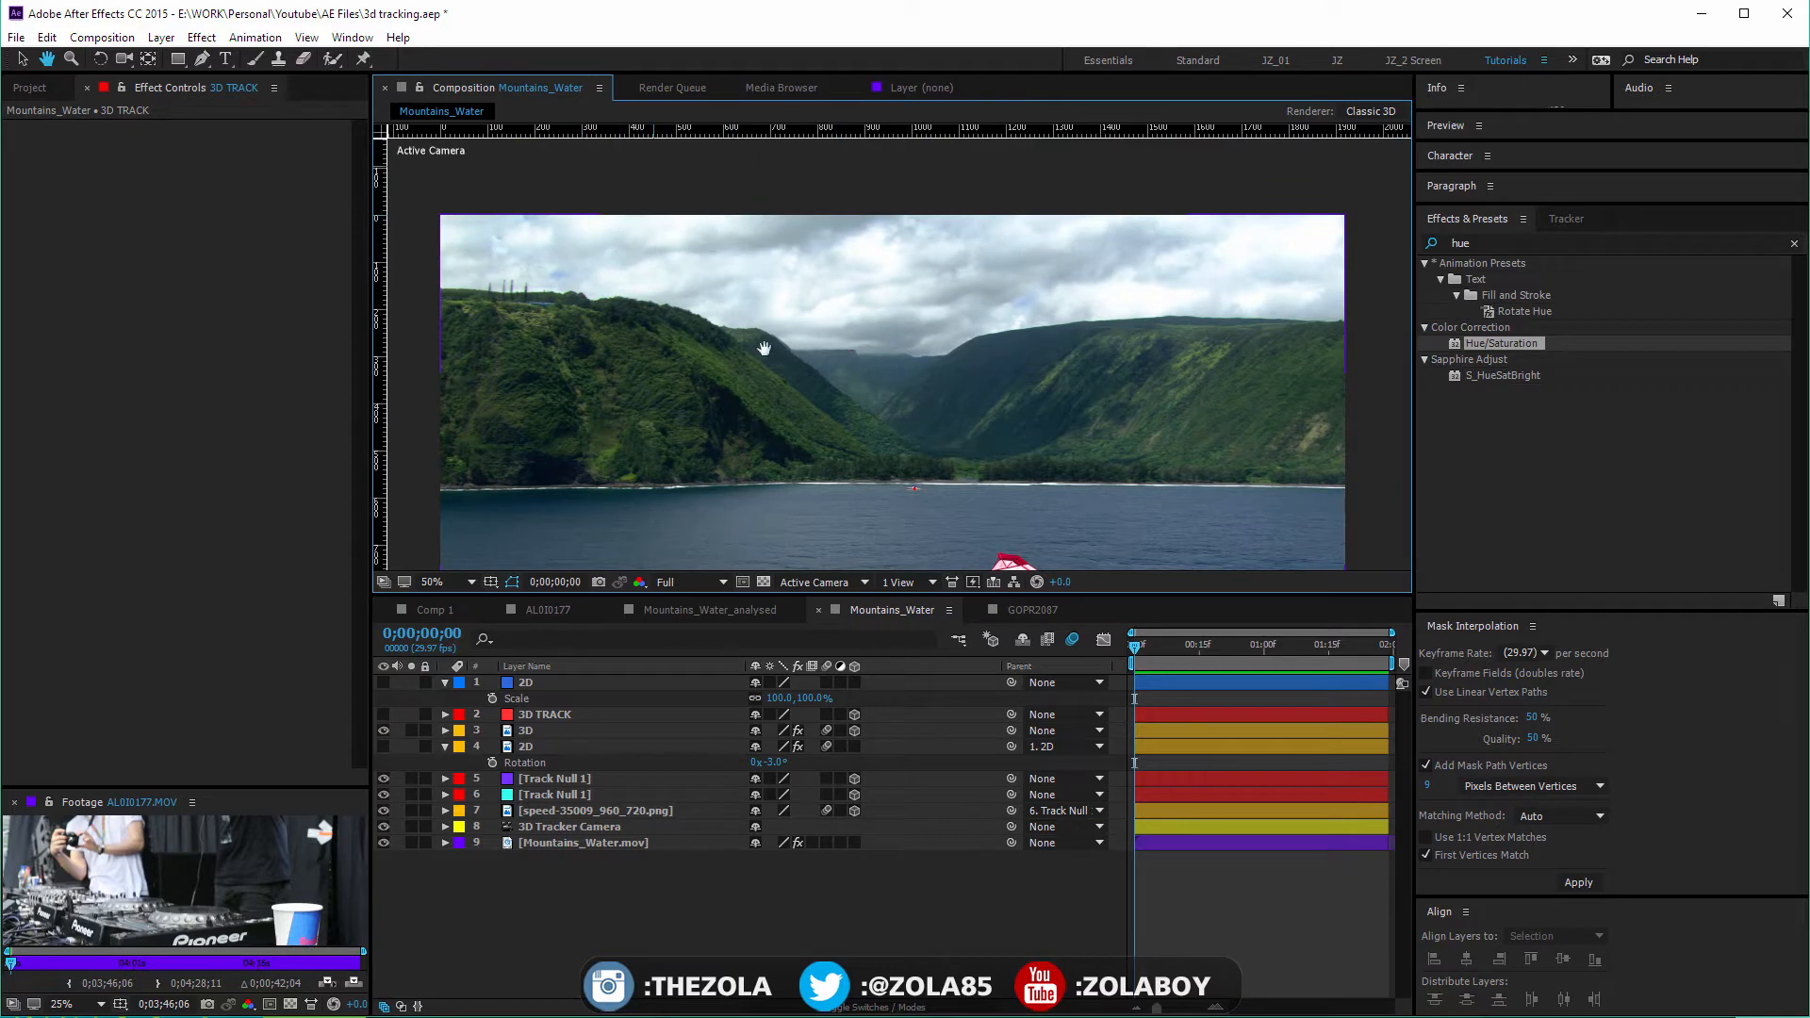
{"action": "left_click_drag", "start_coordinate": [1081, 339], "coordinate": [1075, 289]}
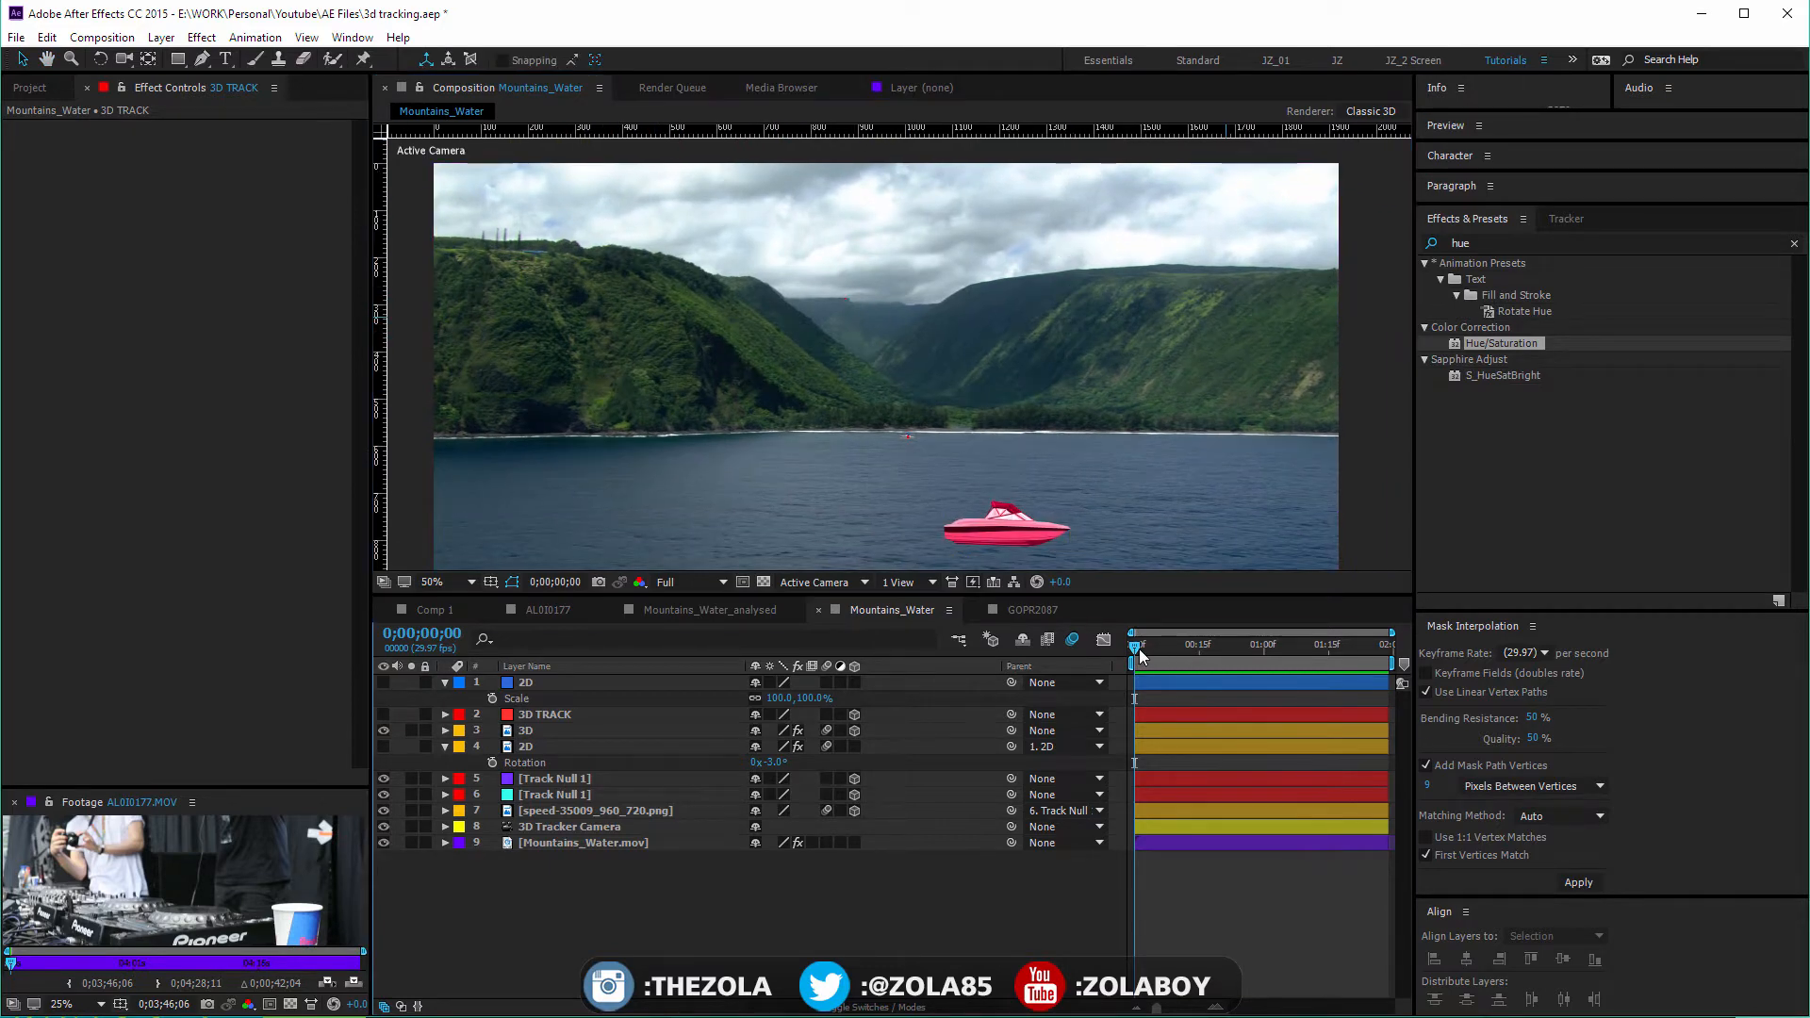
{"action": "mouse_move", "coordinate": [1139, 648]}
{"action": "left_mouse_down"}
{"action": "mouse_move", "coordinate": [1455, 636]}
{"action": "mouse_move", "coordinate": [1105, 648]}
{"action": "left_mouse_up"}
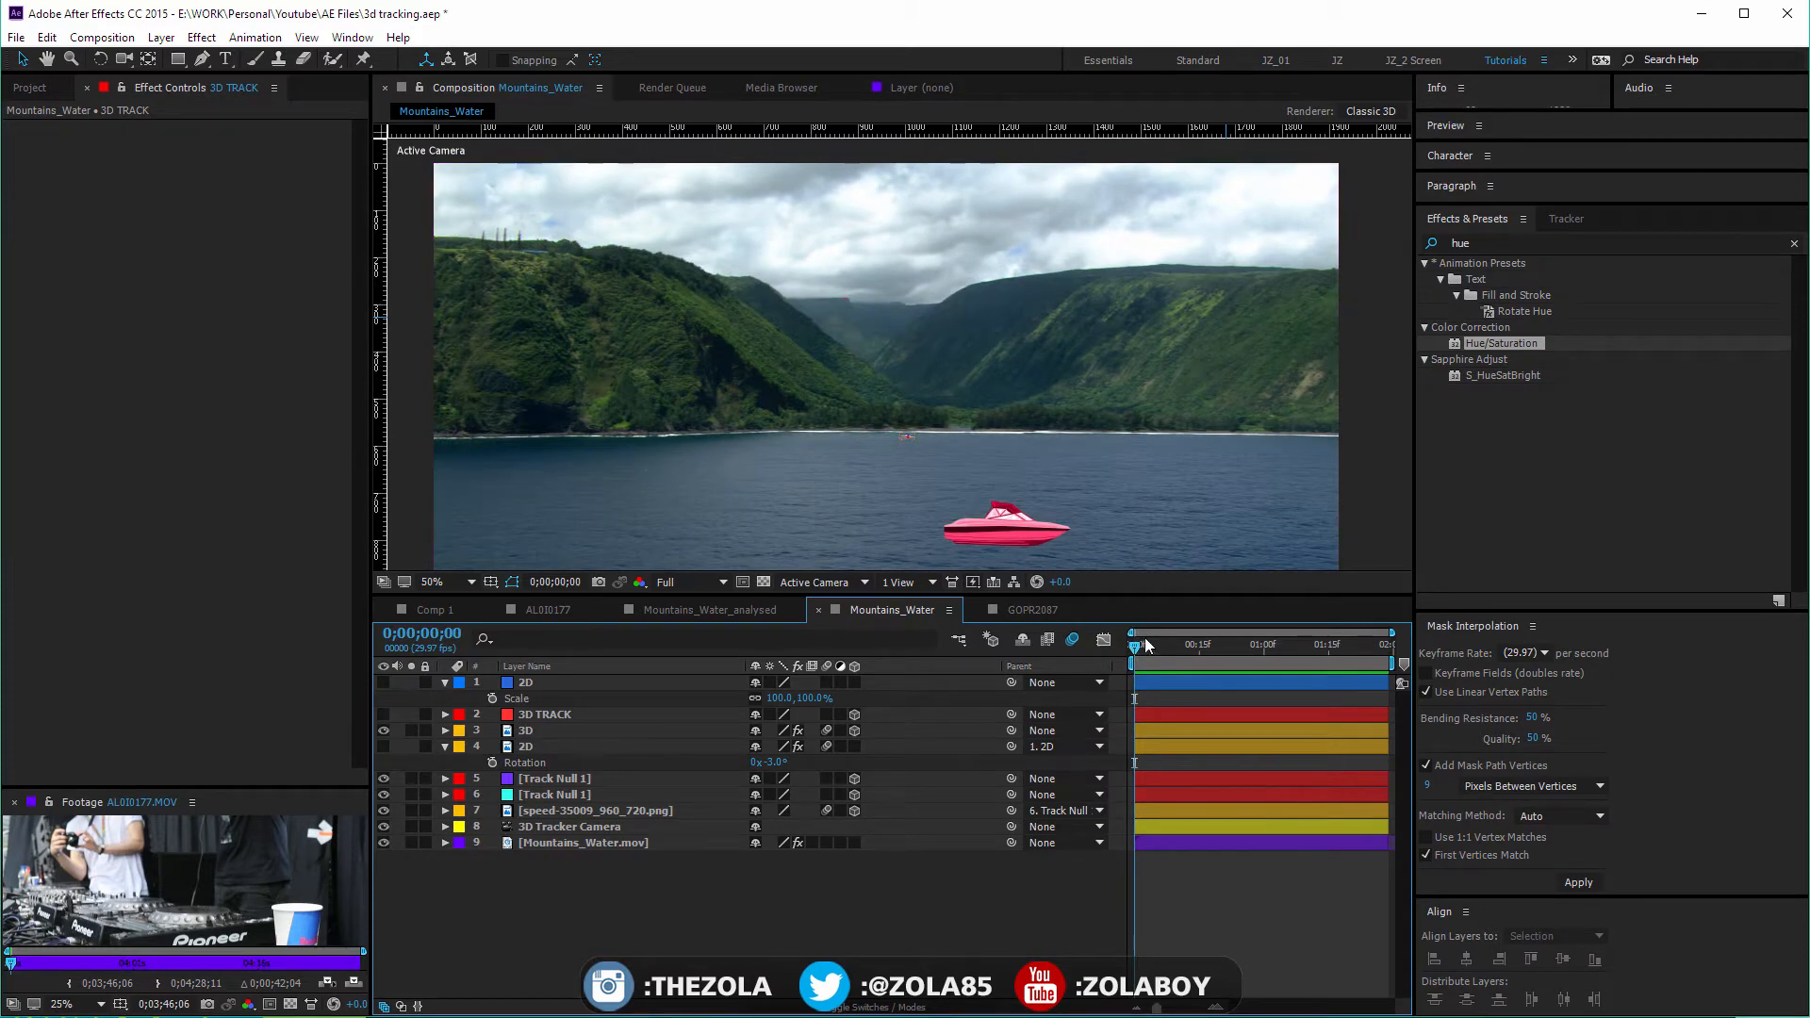
{"action": "left_click_drag", "start_coordinate": [1138, 648], "coordinate": [1421, 676]}
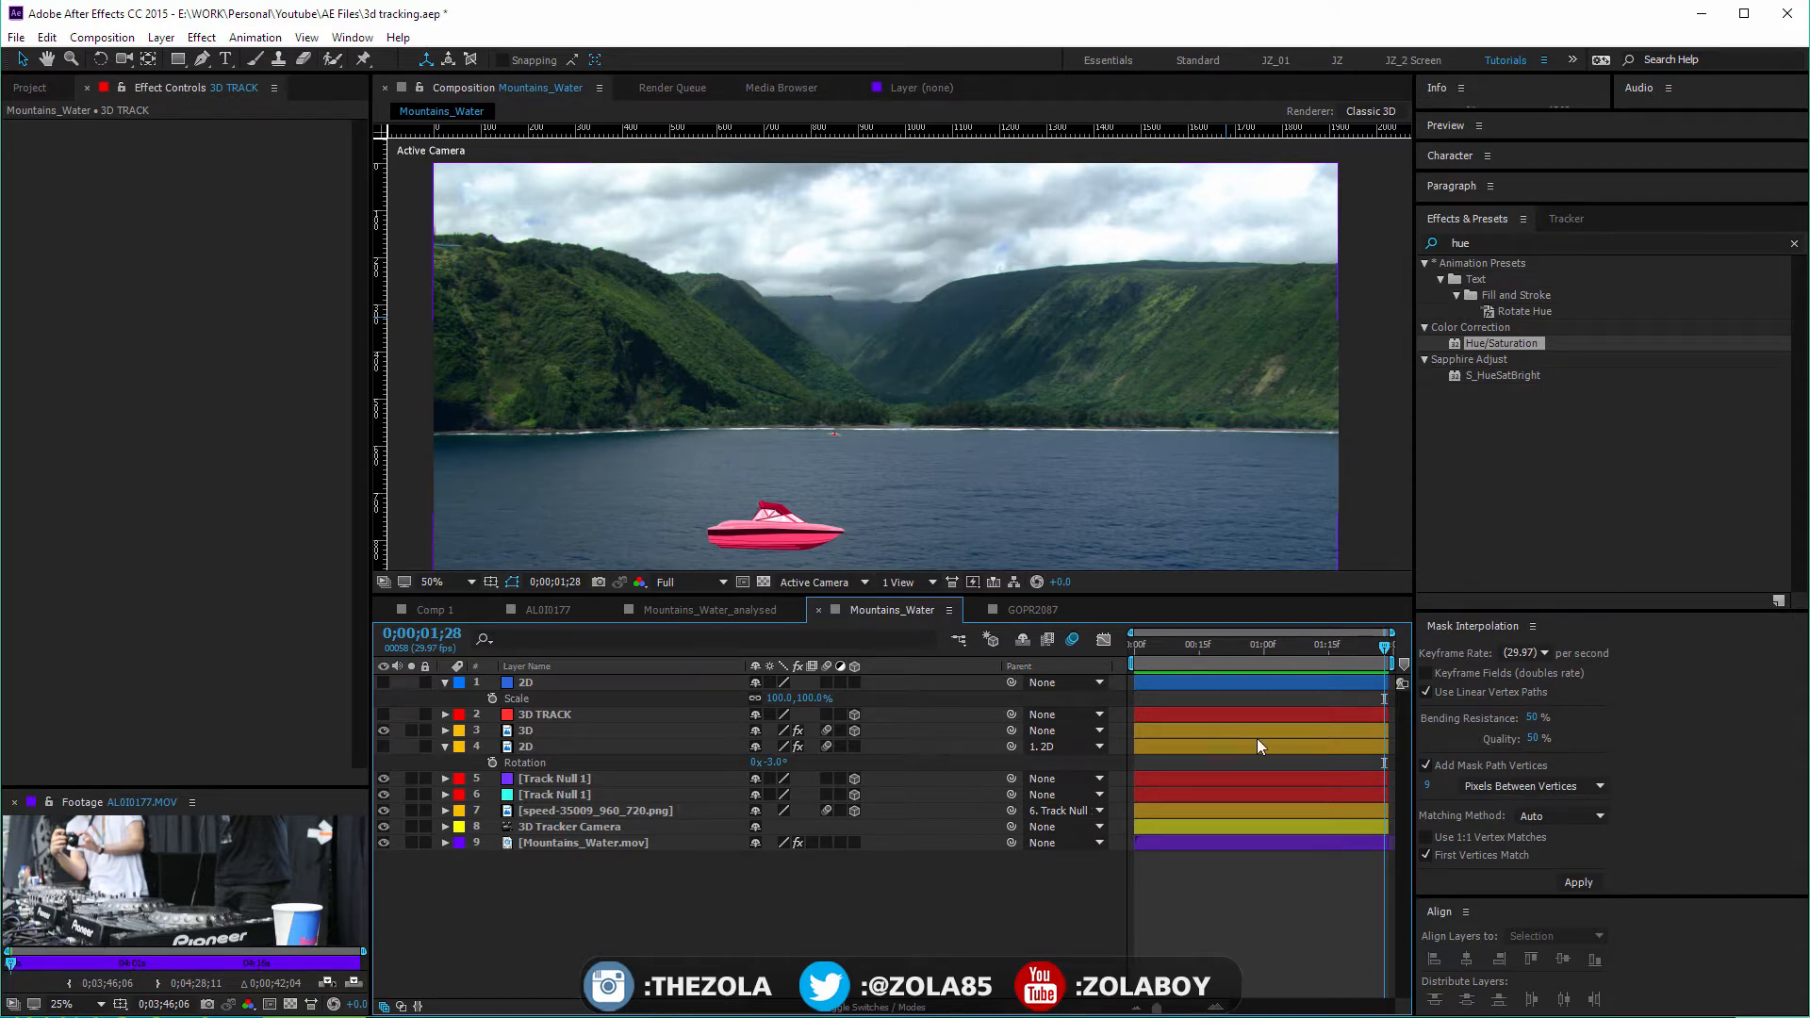
{"action": "mouse_move", "coordinate": [1384, 646]}
{"action": "left_mouse_down"}
{"action": "mouse_move", "coordinate": [1022, 641]}
{"action": "mouse_move", "coordinate": [1388, 652]}
{"action": "left_mouse_up"}
Bring the full water area into view and preview the red boat's movement again from the first frame
{"action": "key", "text": "space"}
{"action": "left_click_drag", "start_coordinate": [950, 386], "coordinate": [1021, 270]}
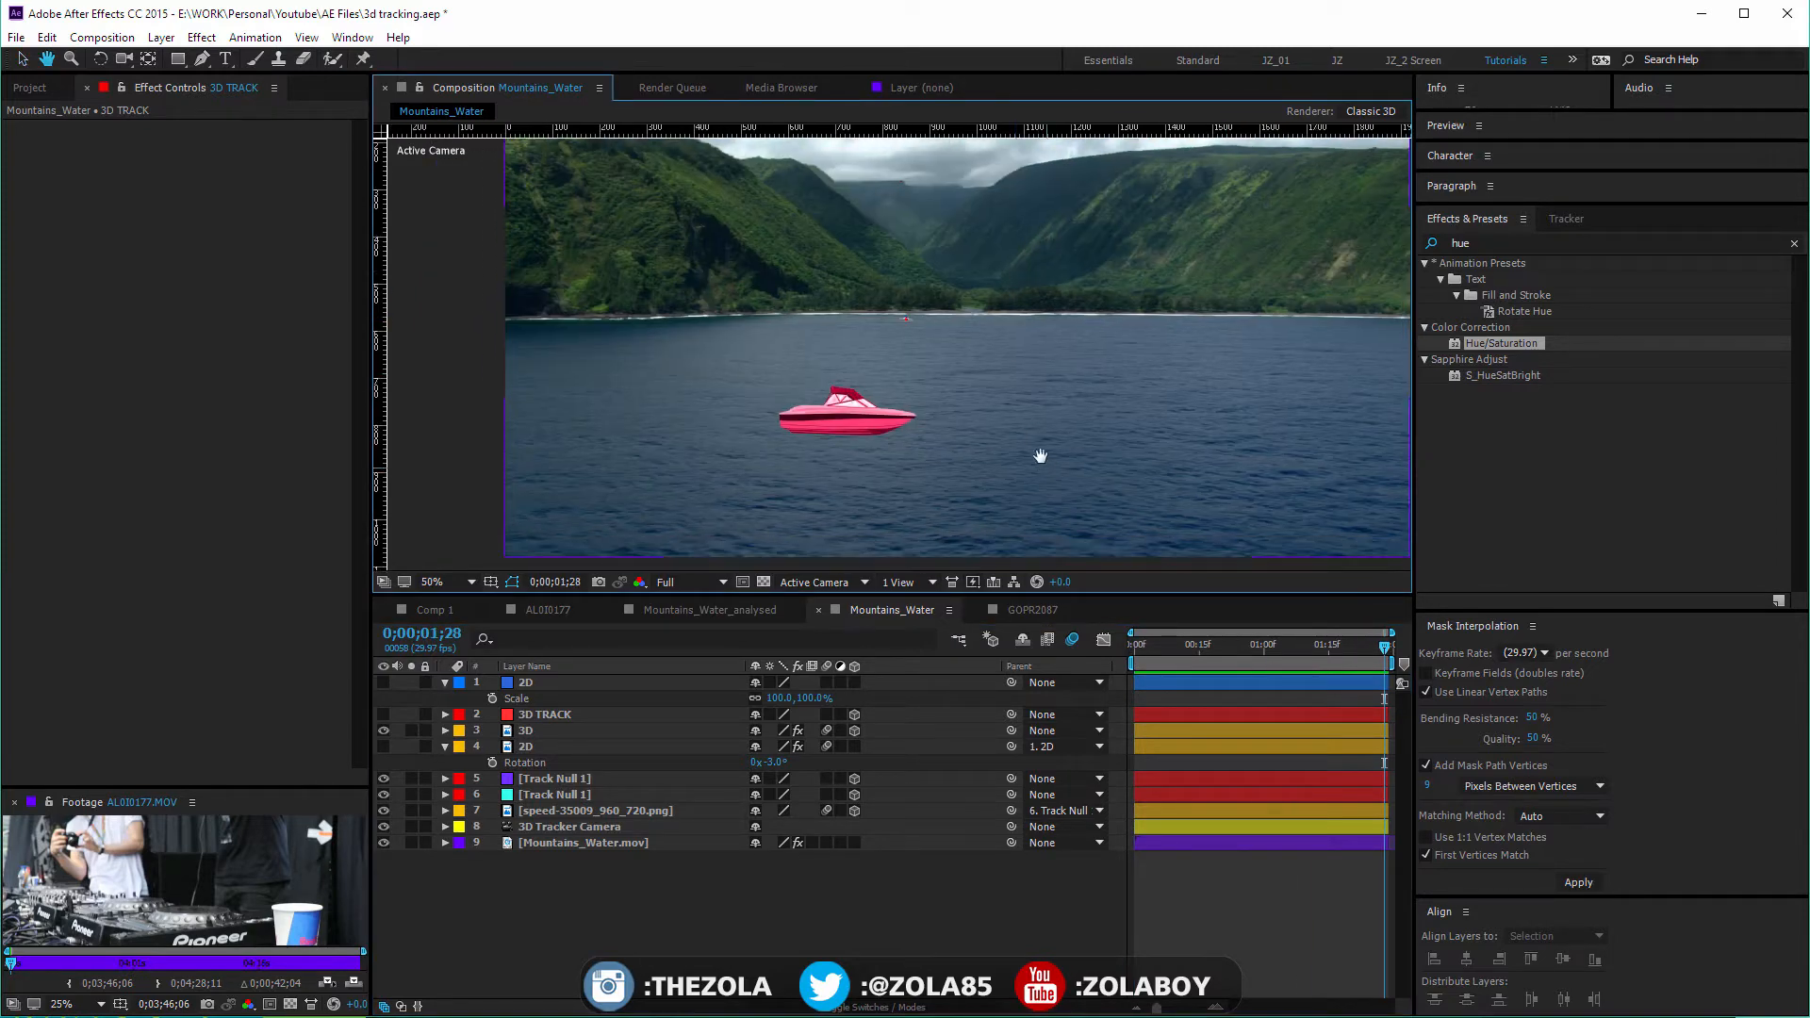
{"action": "left_click_drag", "start_coordinate": [1040, 456], "coordinate": [965, 439]}
{"action": "left_click_drag", "start_coordinate": [1174, 649], "coordinate": [1463, 573]}
{"action": "key", "text": "Home"}
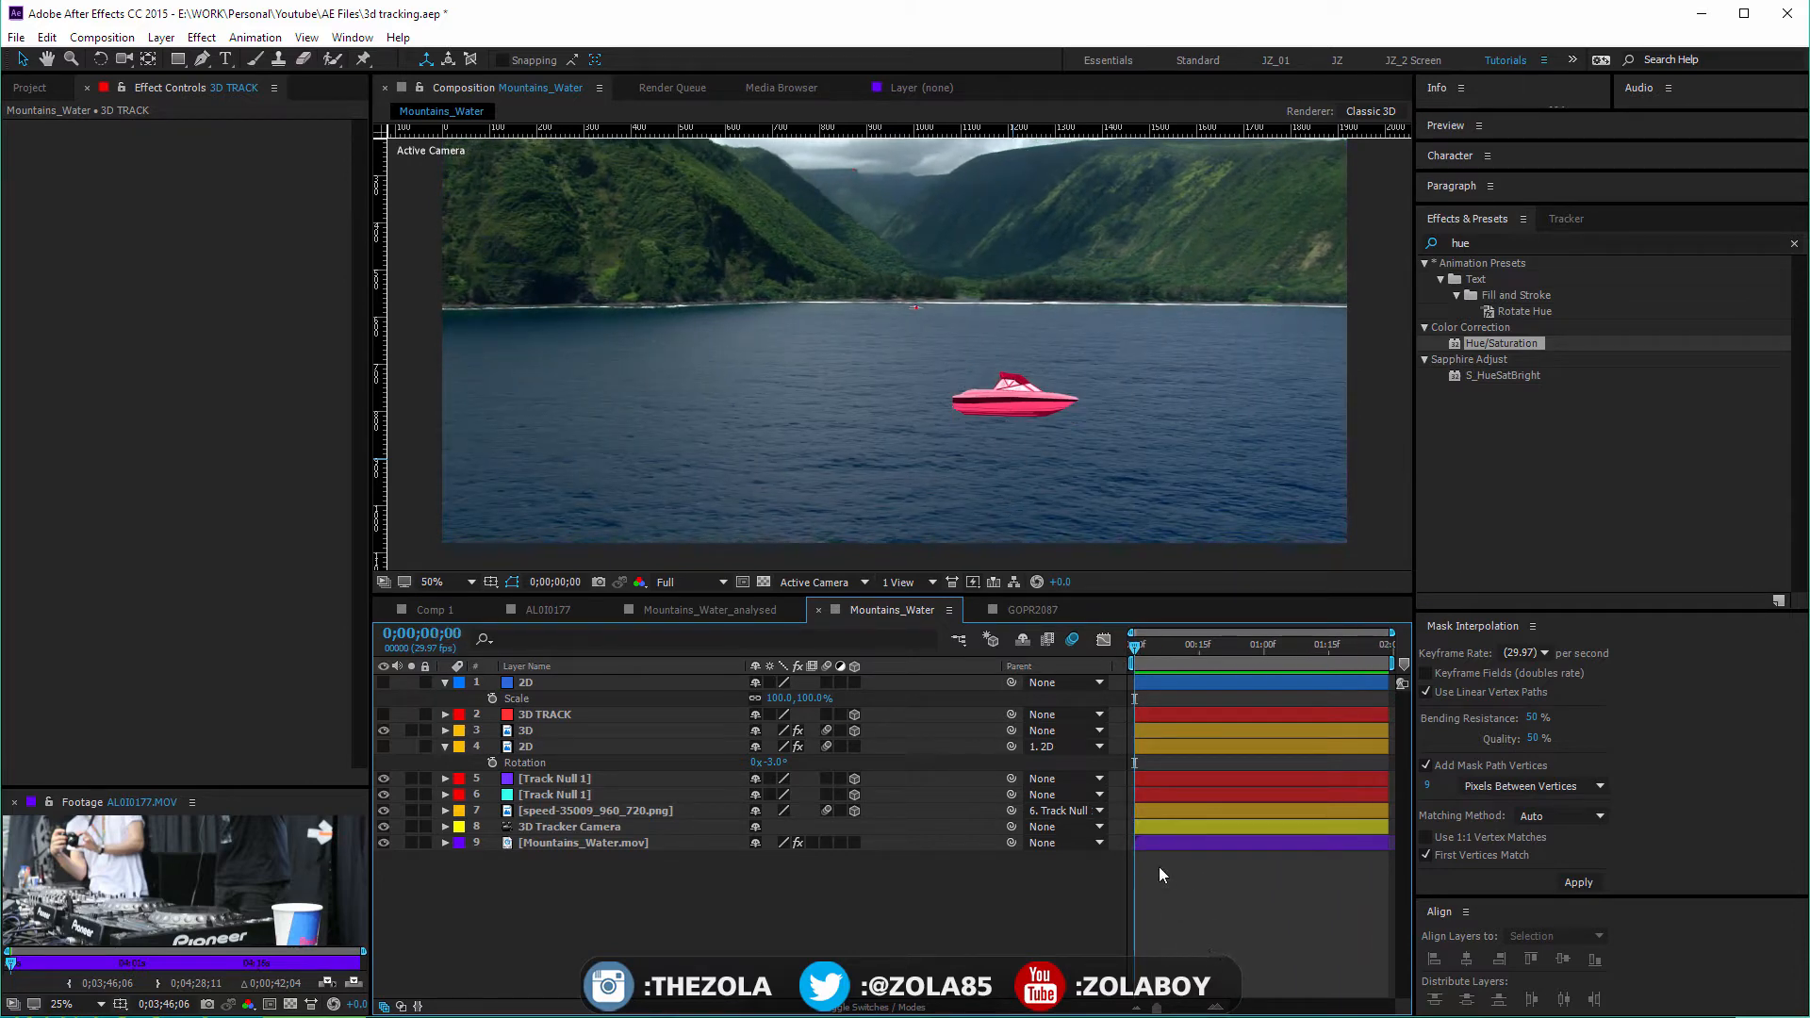
{"action": "key", "text": "space"}
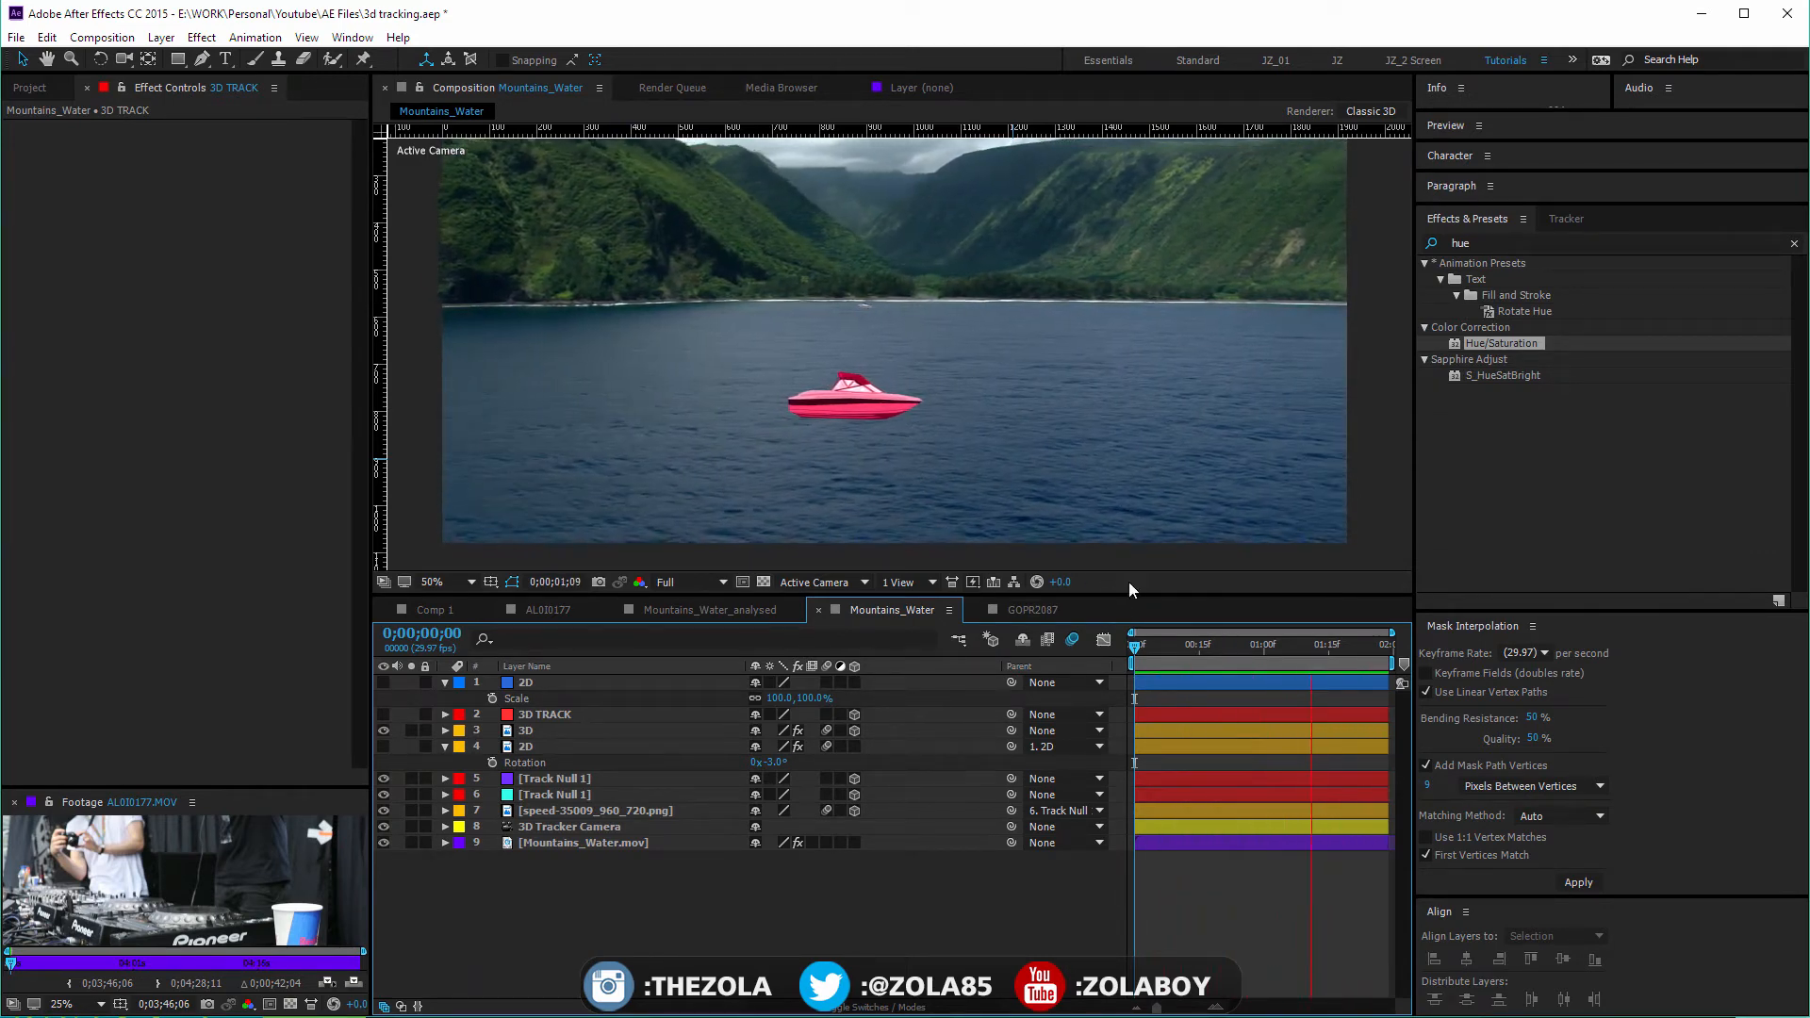
{"action": "left_click_drag", "start_coordinate": [1145, 645], "coordinate": [1028, 615]}
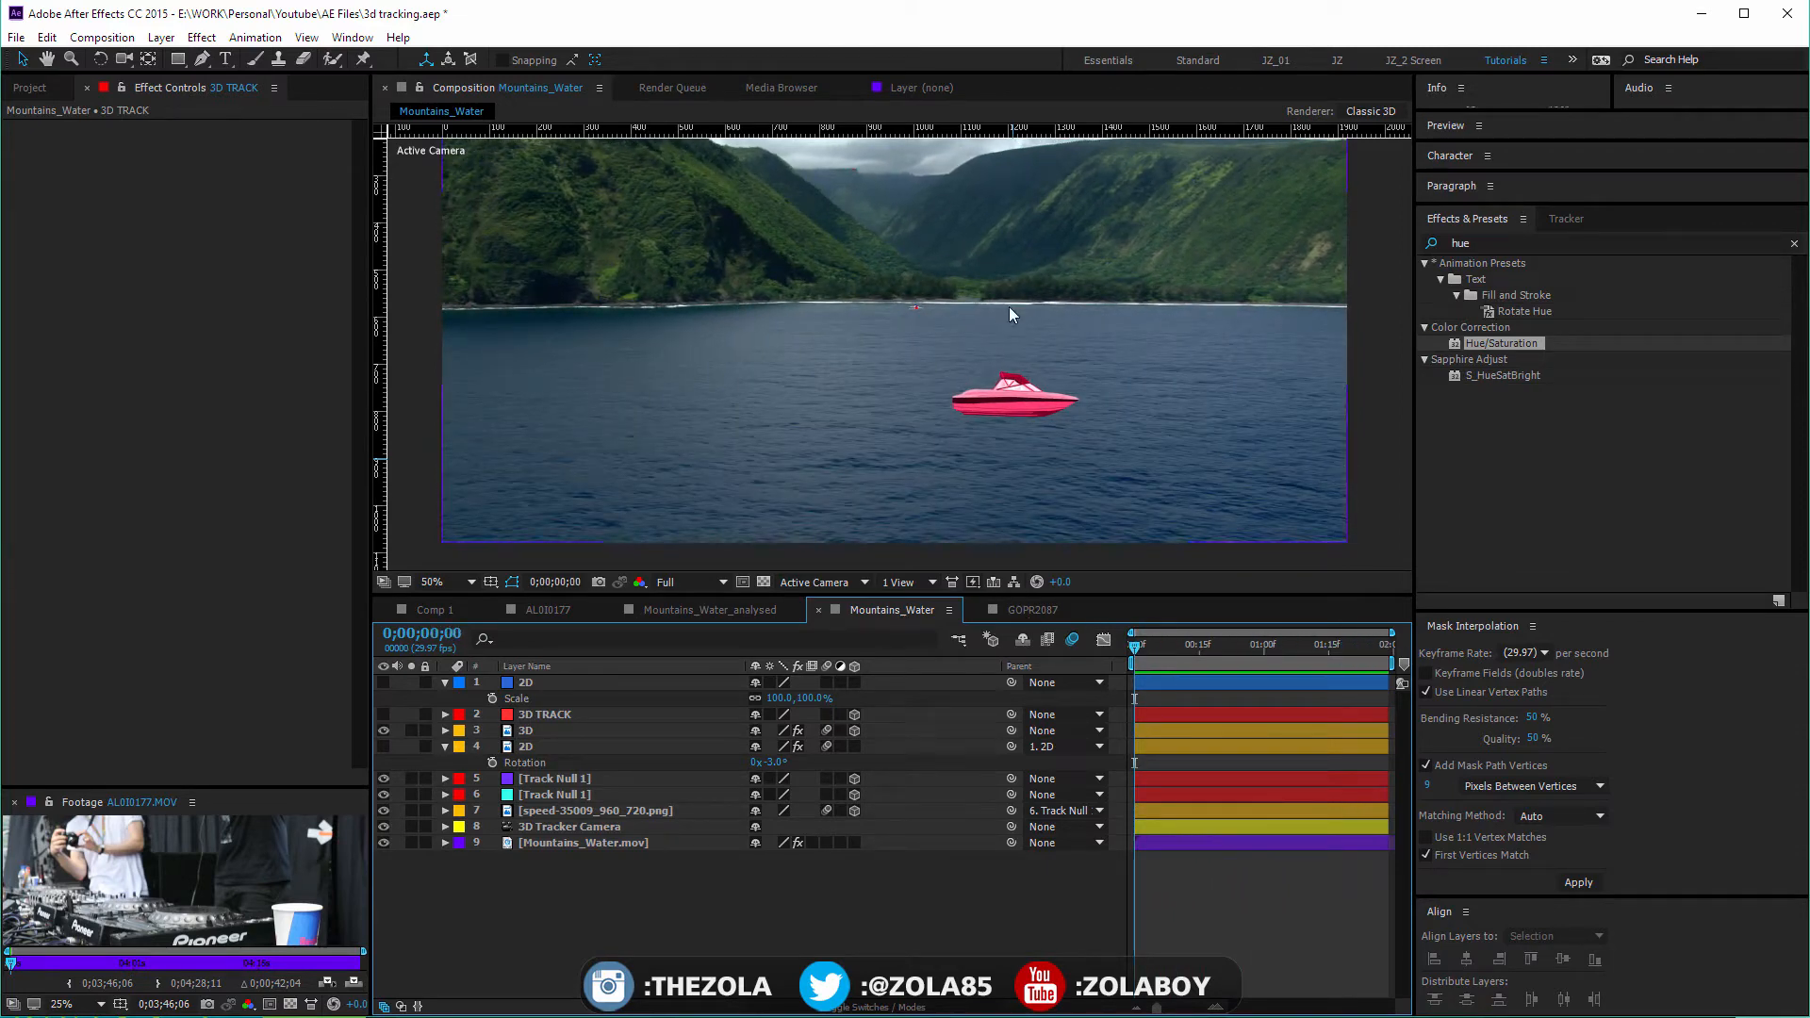
{"action": "mouse_move", "coordinate": [1141, 648]}
{"action": "left_mouse_down"}
{"action": "mouse_move", "coordinate": [1360, 636]}
{"action": "mouse_move", "coordinate": [1110, 633]}
{"action": "left_mouse_up"}
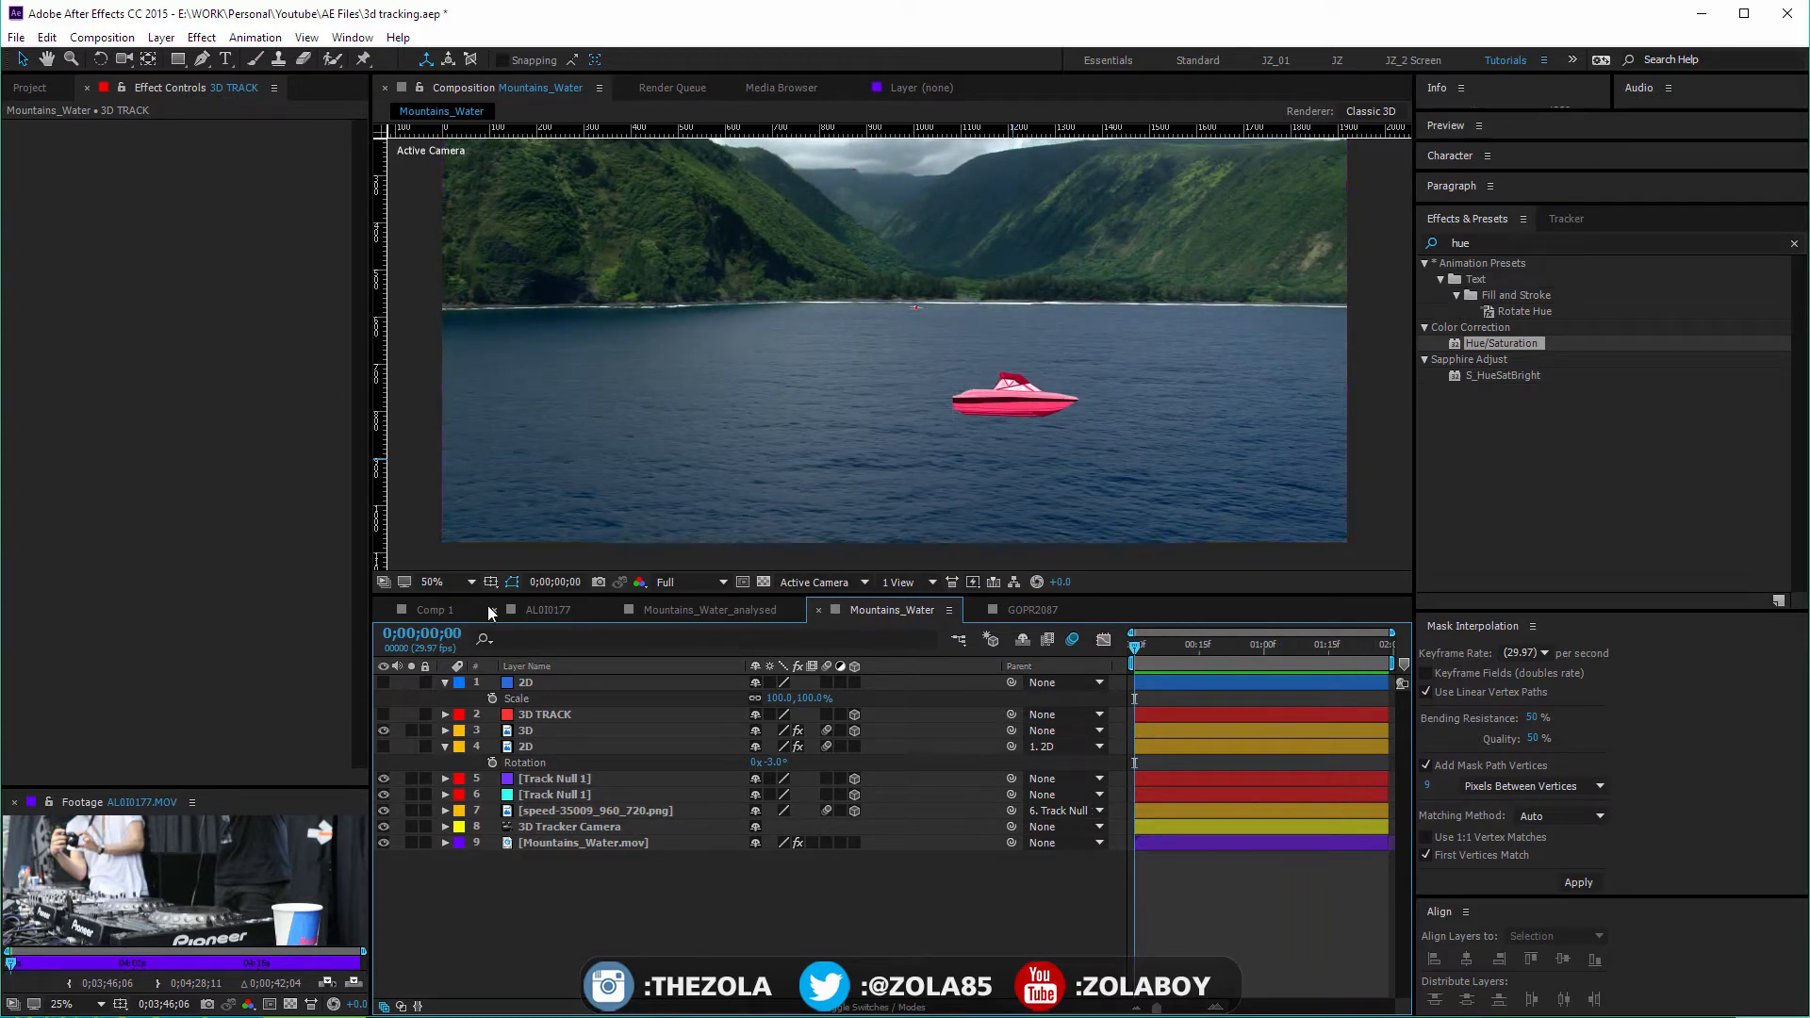
Inspect the 3D Tracker Camera's movement in Custom View 1 by scrubbing from the first frame to the end and back
{"action": "left_click", "coordinate": [821, 581]}
{"action": "left_click", "coordinate": [834, 790]}
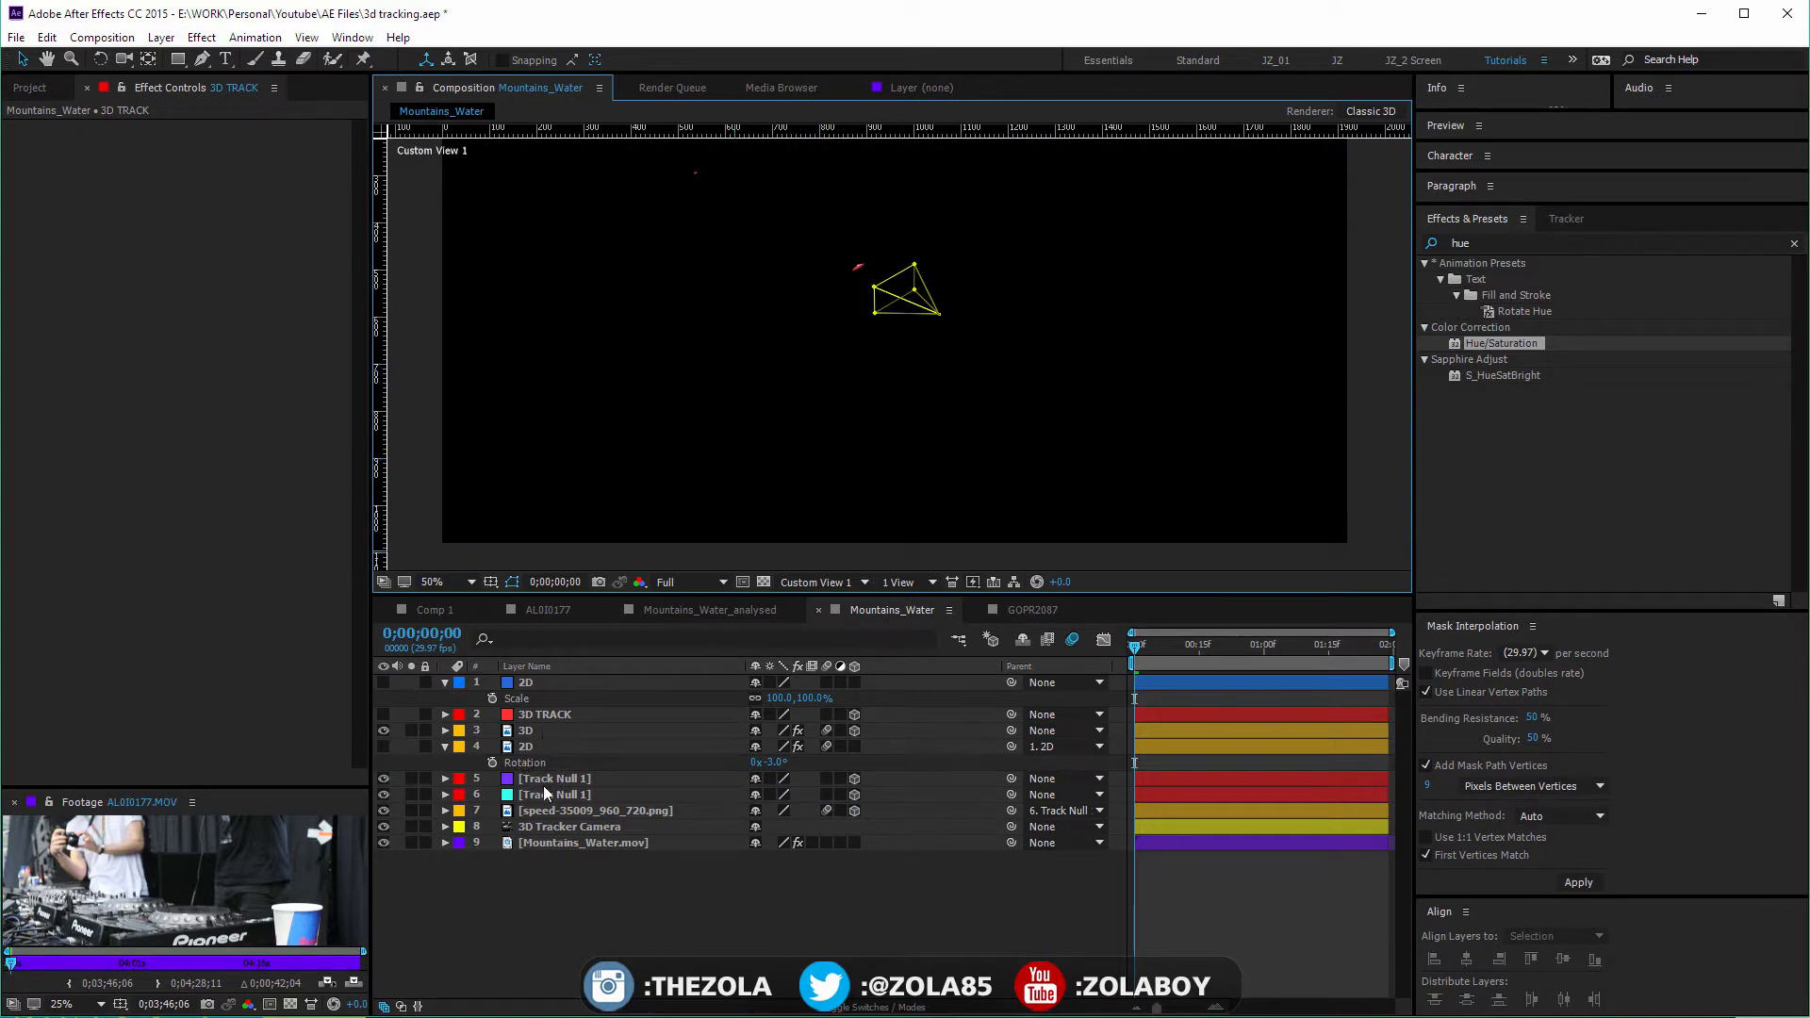
{"action": "left_click", "coordinate": [554, 824]}
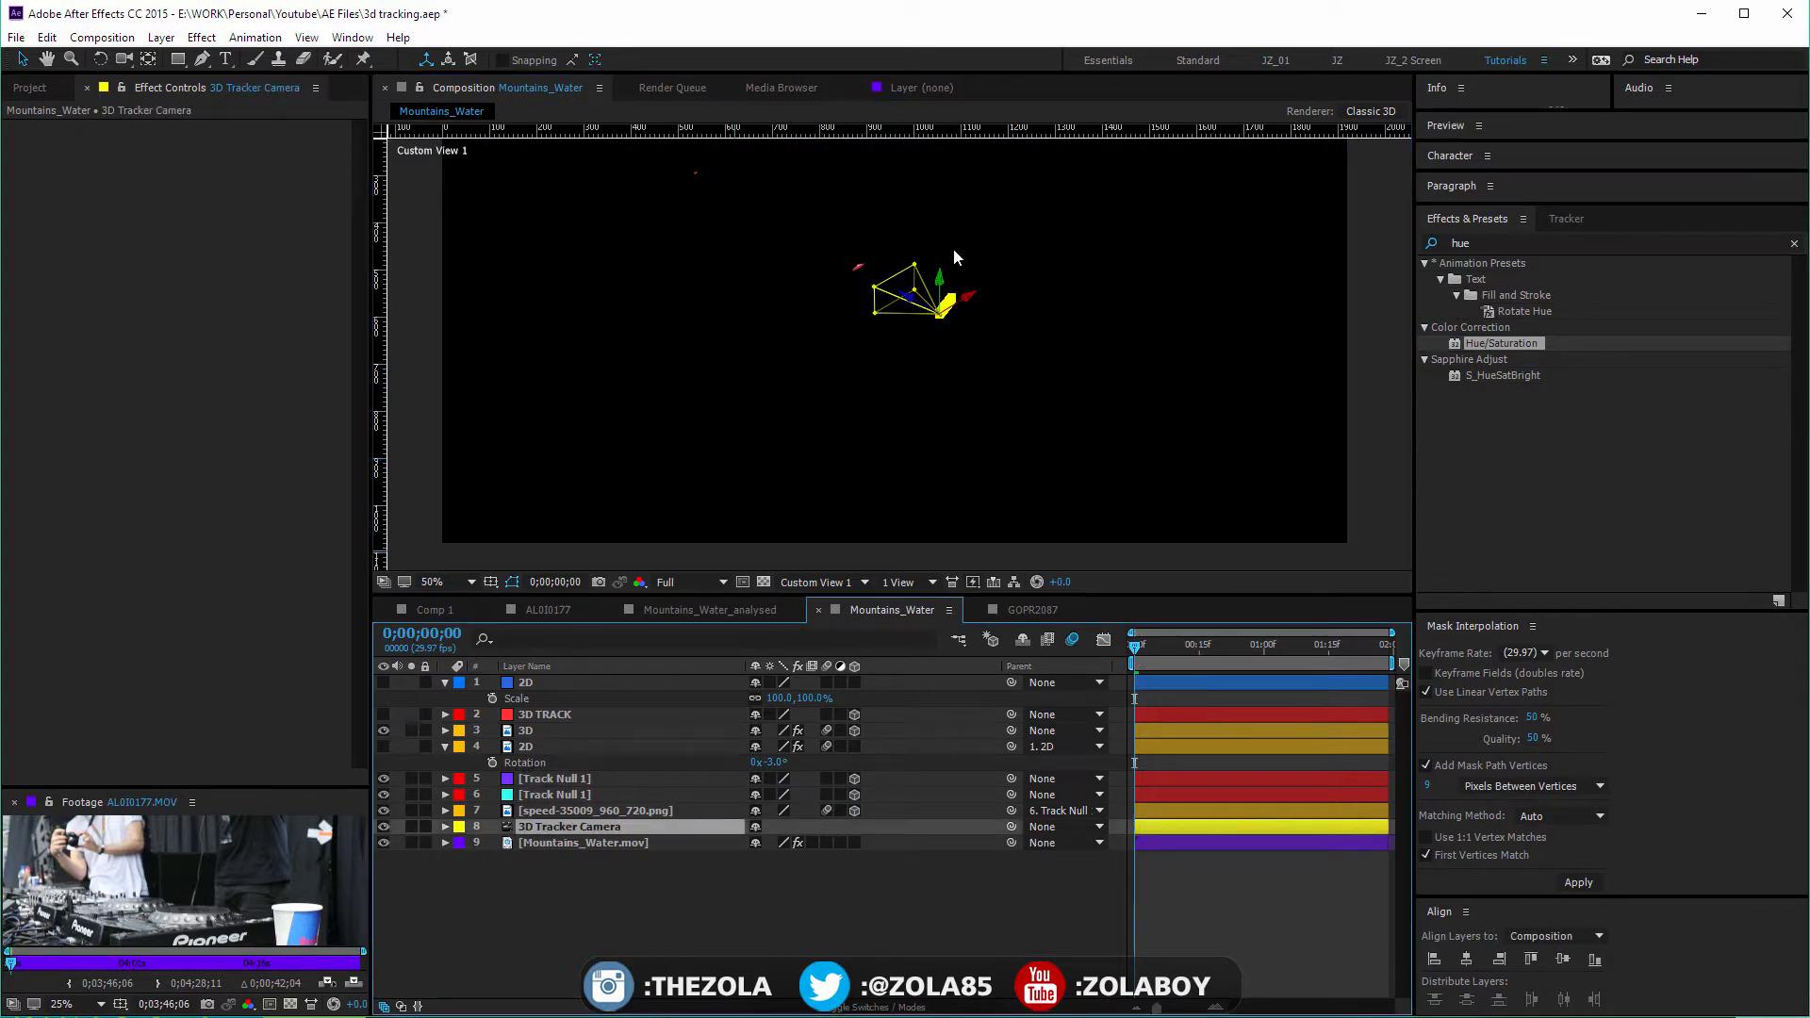
{"action": "scroll", "coordinate": [947, 316], "scroll_direction": "up", "scroll_amount": 2}
{"action": "key", "text": "space"}
{"action": "left_click_drag", "start_coordinate": [1078, 198], "coordinate": [1021, 383]}
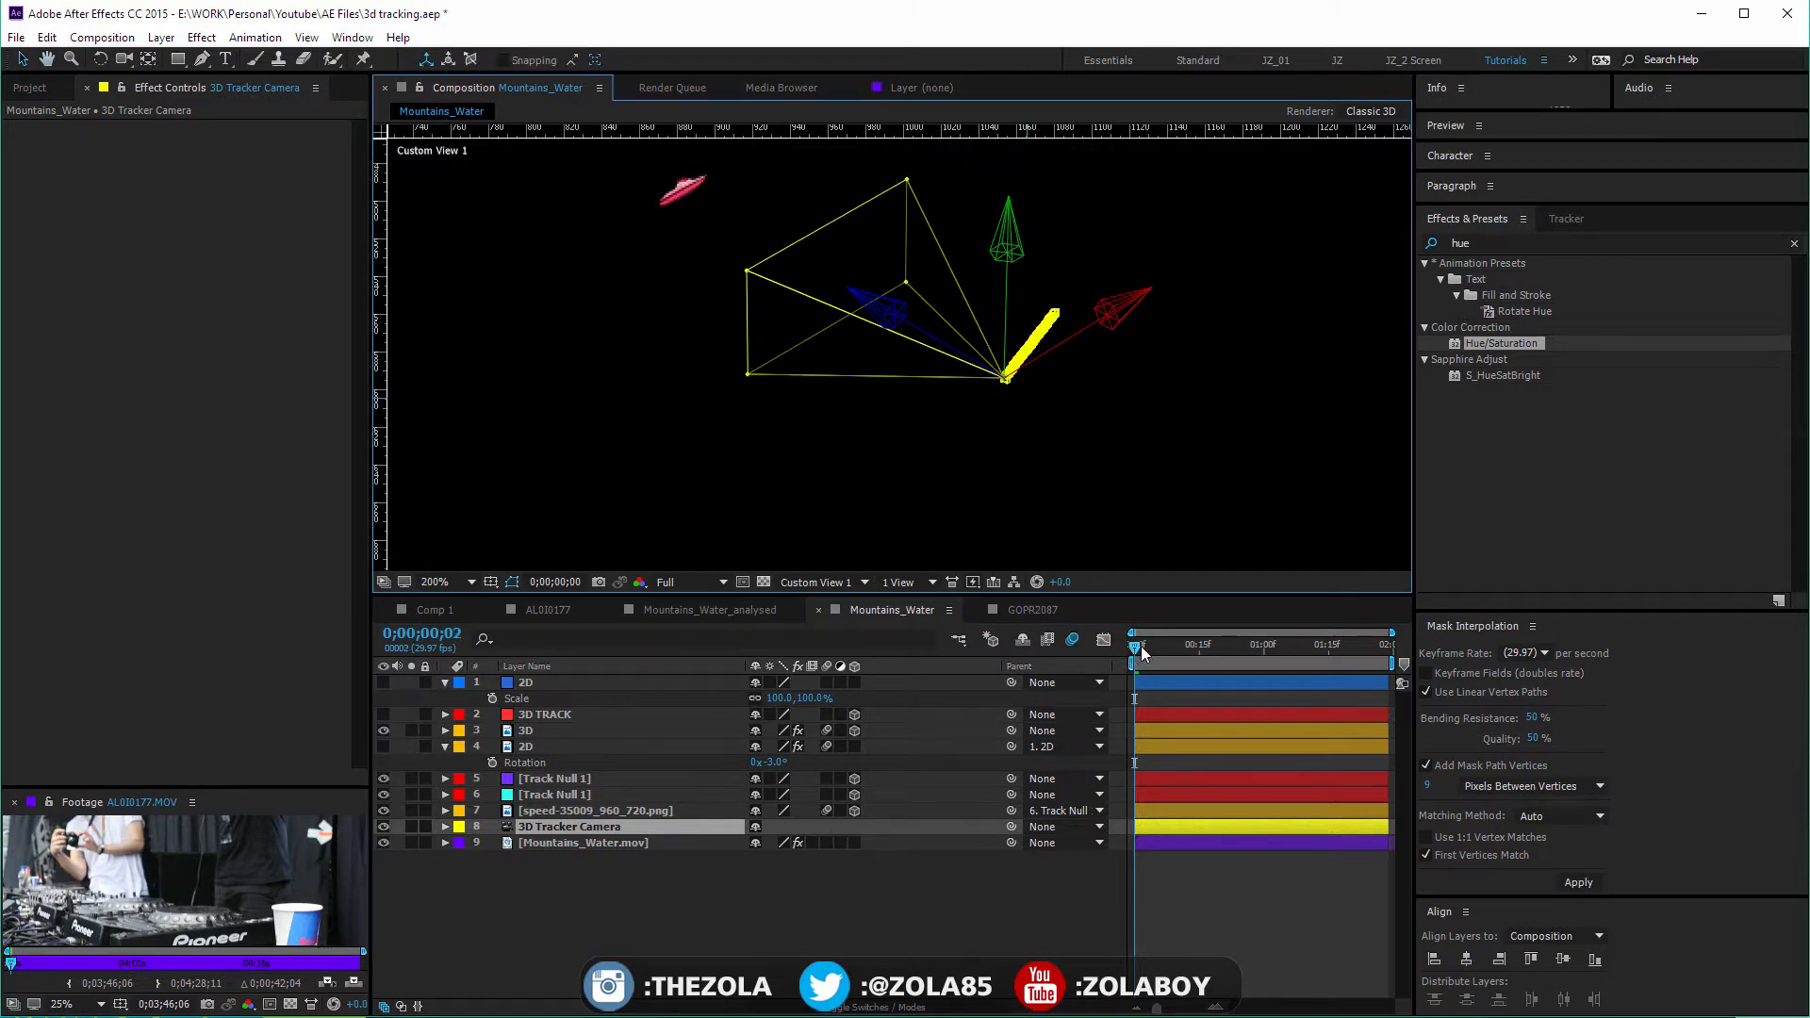
{"action": "left_click_drag", "start_coordinate": [1141, 647], "coordinate": [1380, 619]}
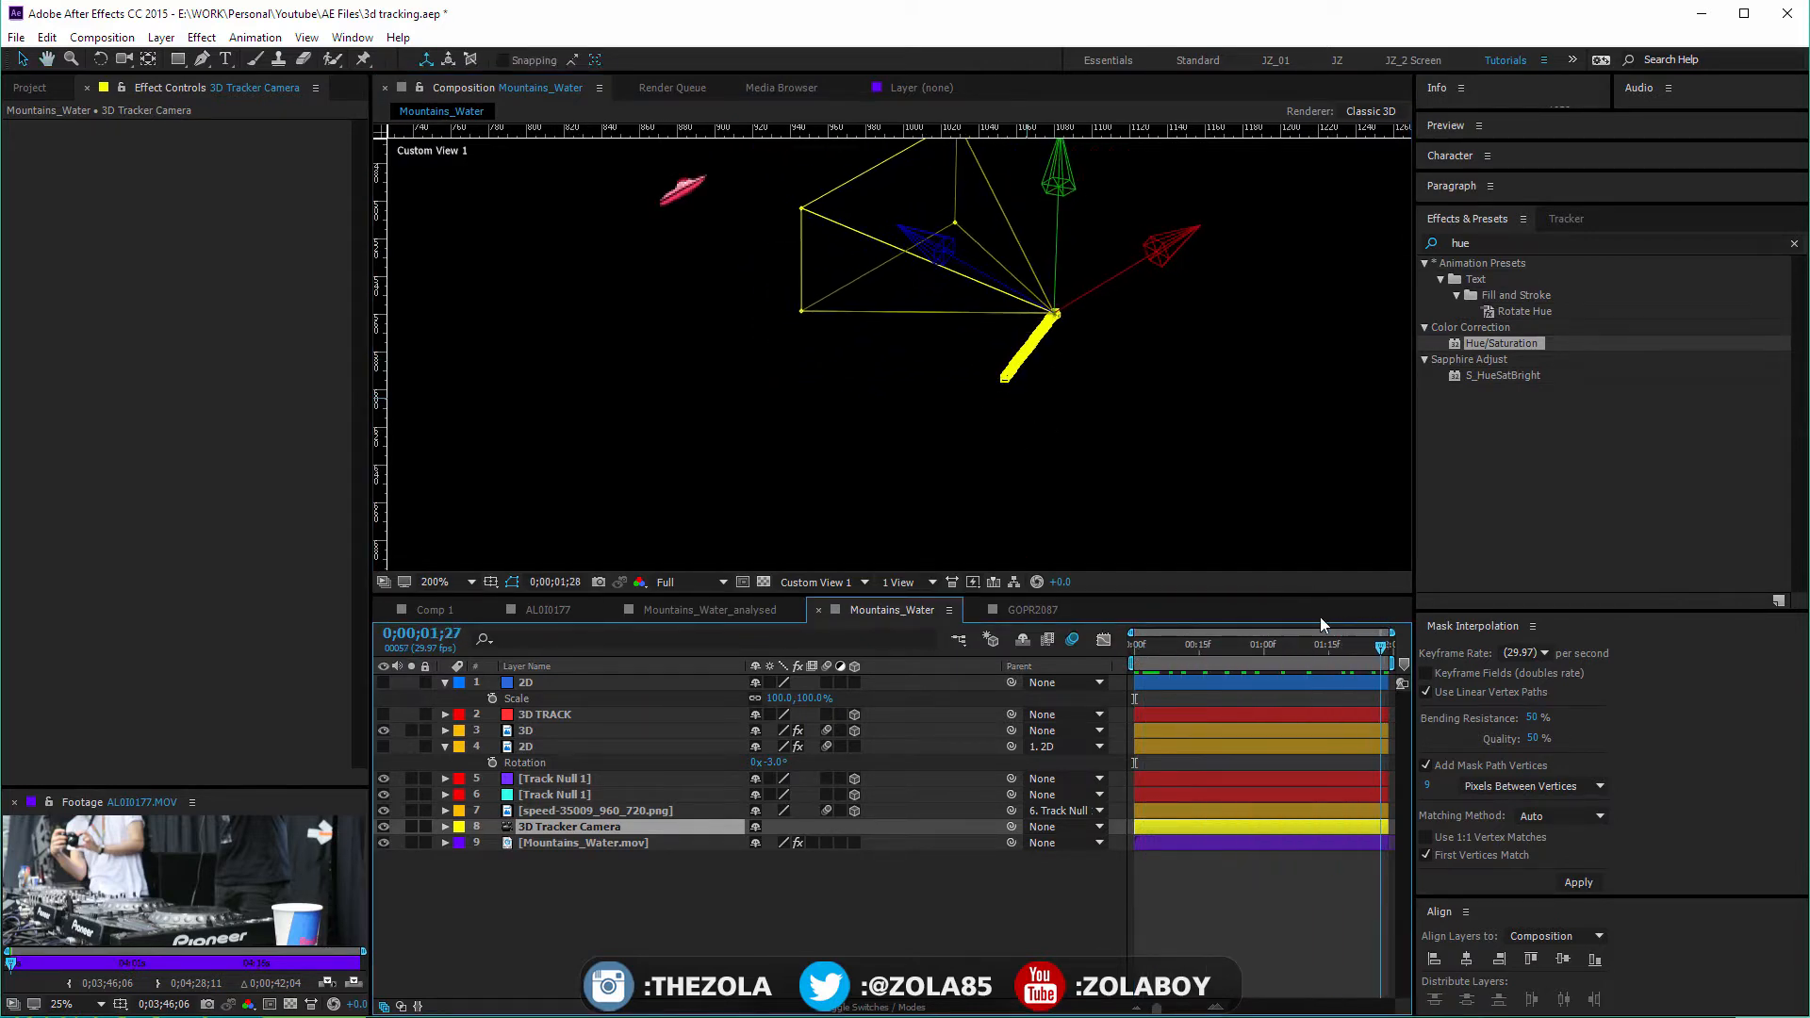
{"action": "key", "text": "Home"}
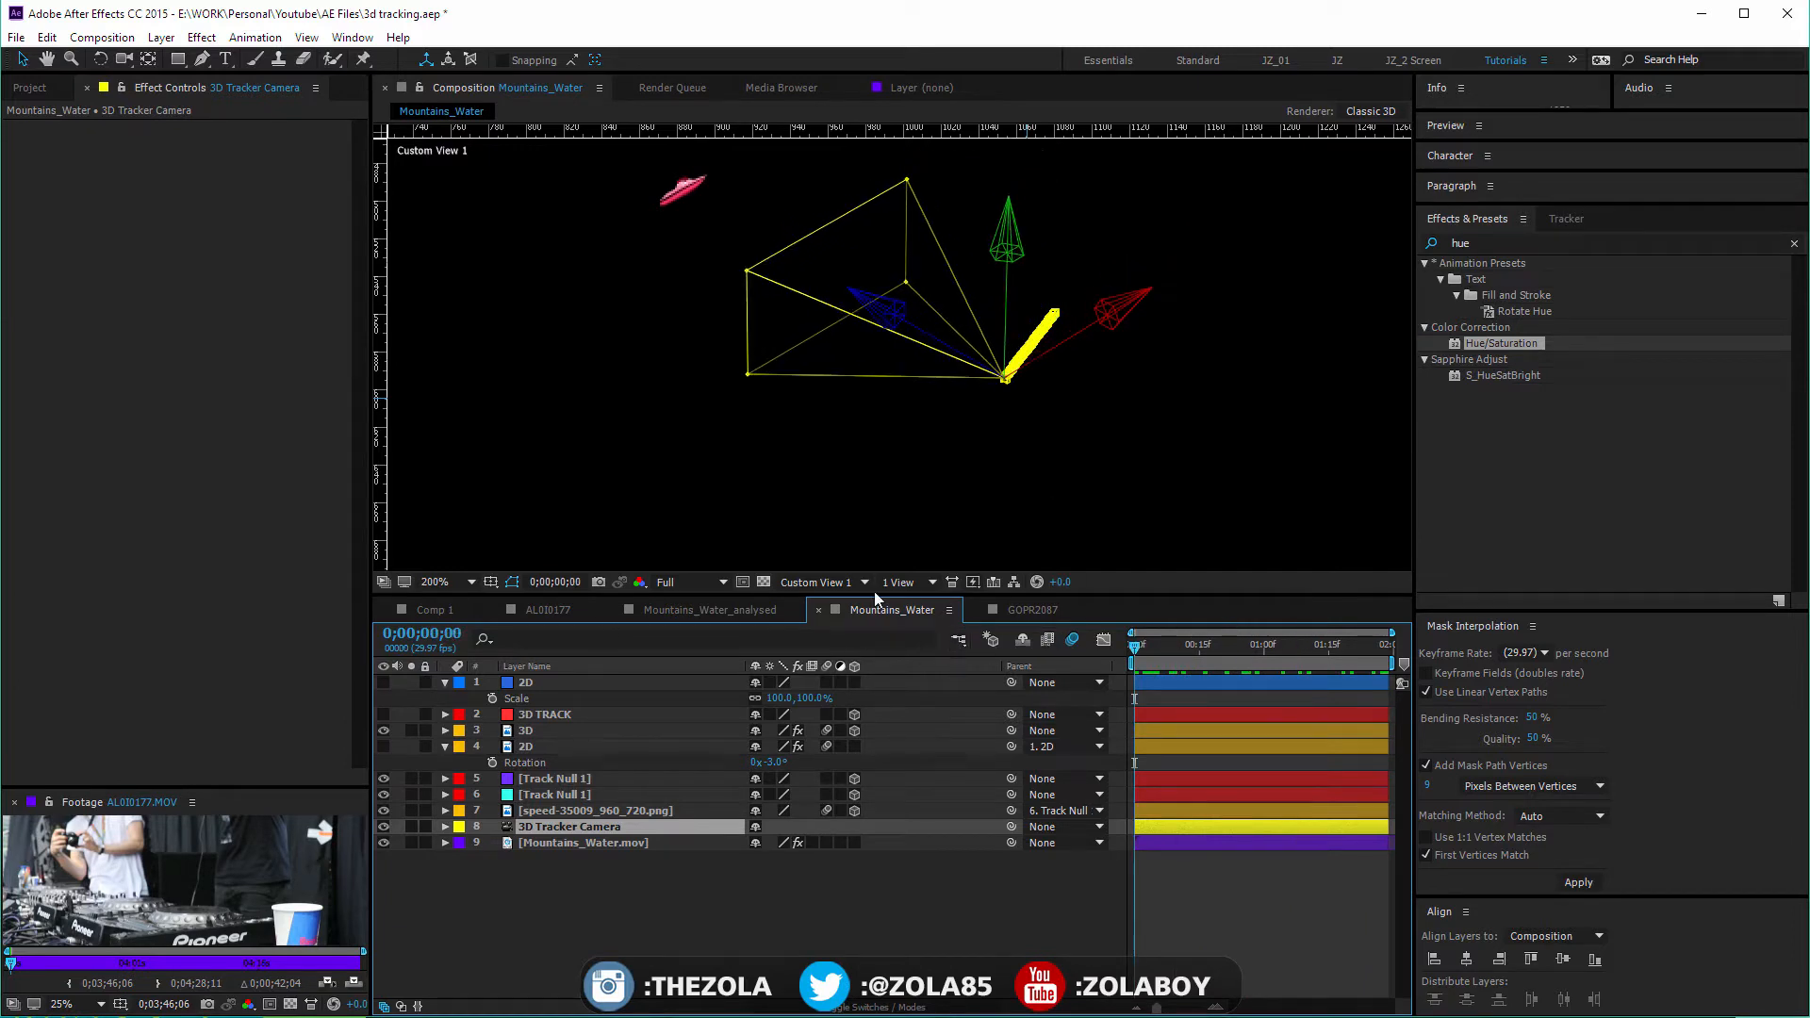
Return to the Active Camera view and scrub the shot to its last frame and back to the start
{"action": "left_click", "coordinate": [818, 582]}
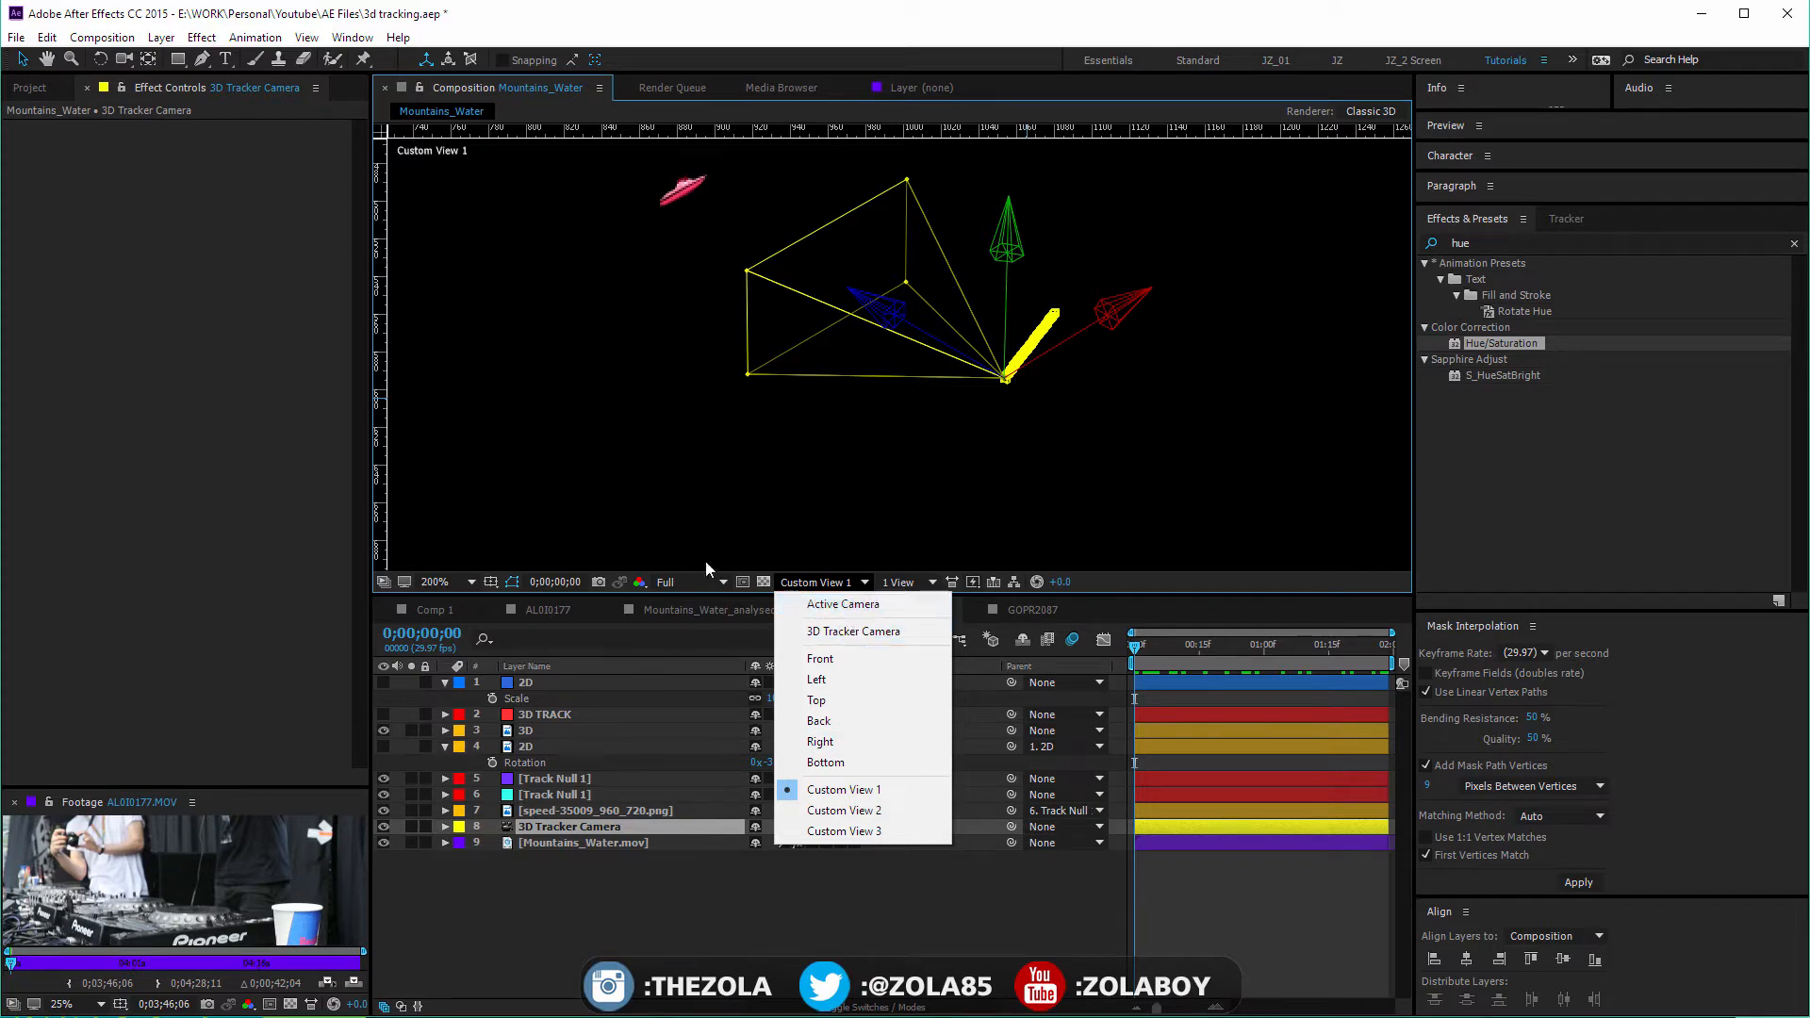
{"action": "left_click", "coordinate": [922, 605]}
{"action": "scroll", "coordinate": [1120, 445], "scroll_direction": "down", "scroll_amount": 2}
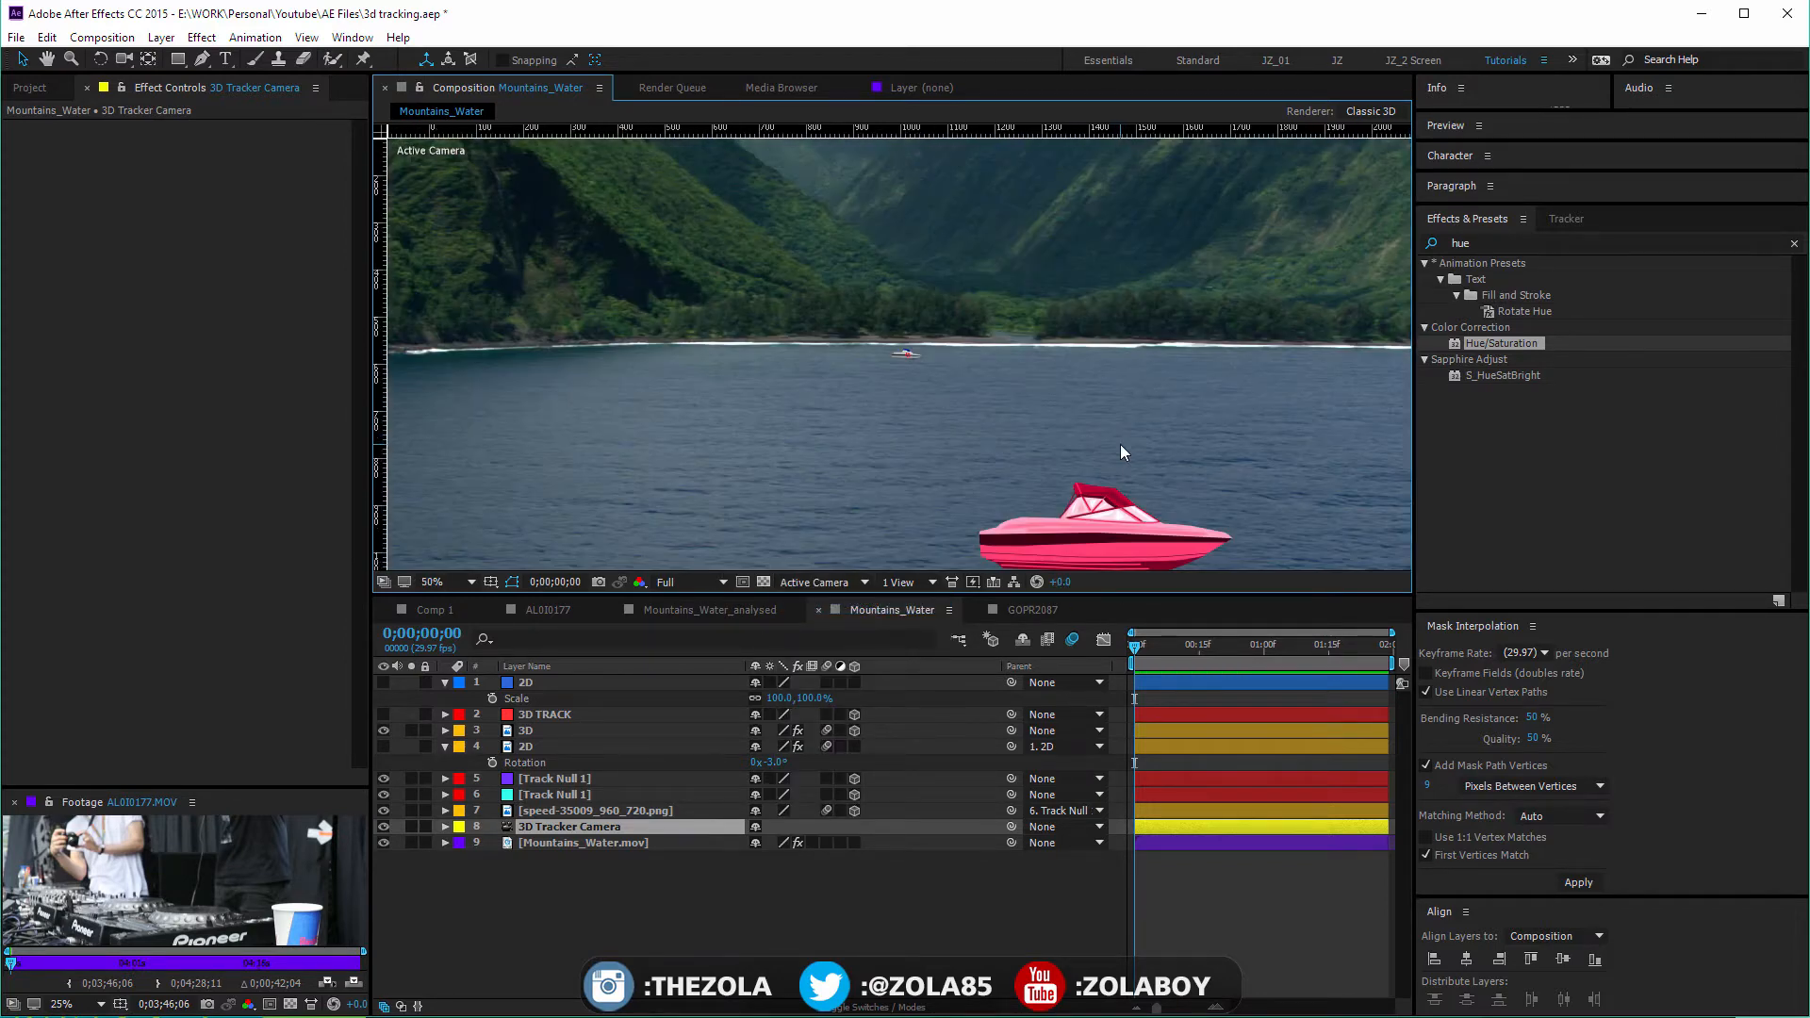
{"action": "left_click_drag", "start_coordinate": [1137, 643], "coordinate": [1384, 650]}
{"action": "key", "text": "v"}
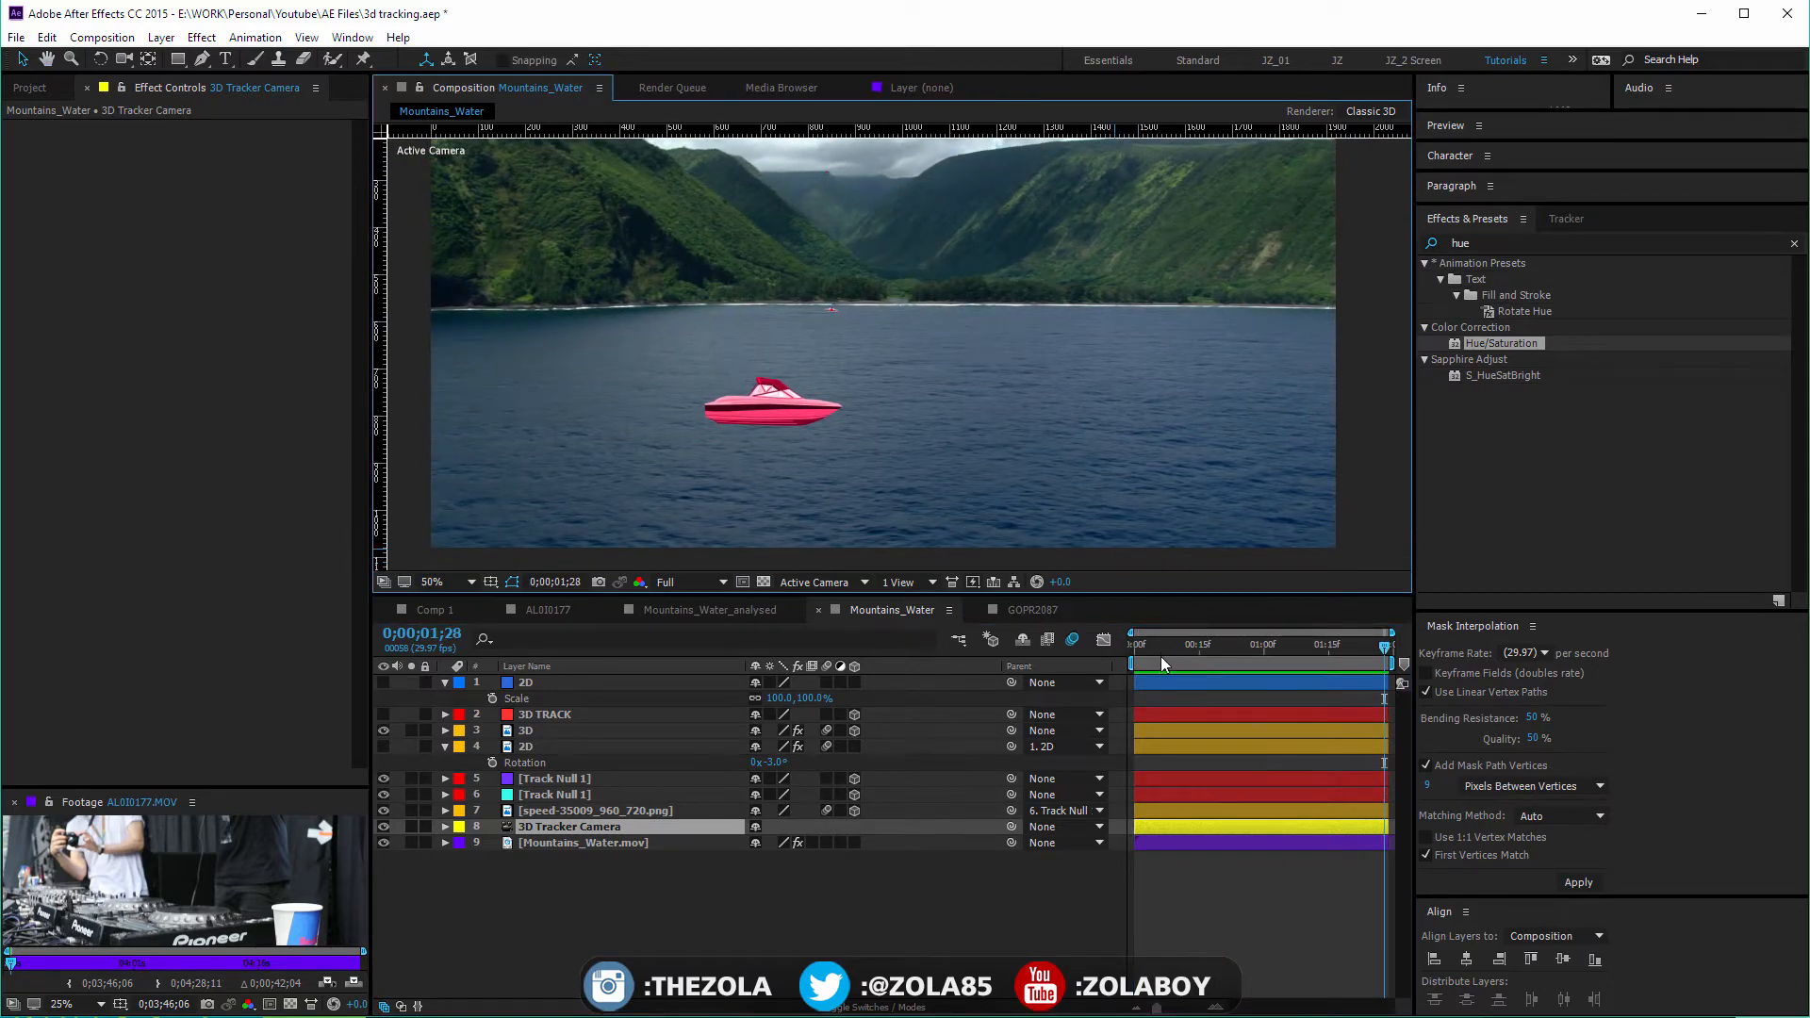
{"action": "mouse_move", "coordinate": [1161, 656]}
{"action": "left_mouse_down"}
{"action": "mouse_move", "coordinate": [1129, 656]}
{"action": "mouse_move", "coordinate": [1368, 649]}
{"action": "mouse_move", "coordinate": [1131, 647]}
{"action": "left_mouse_up"}
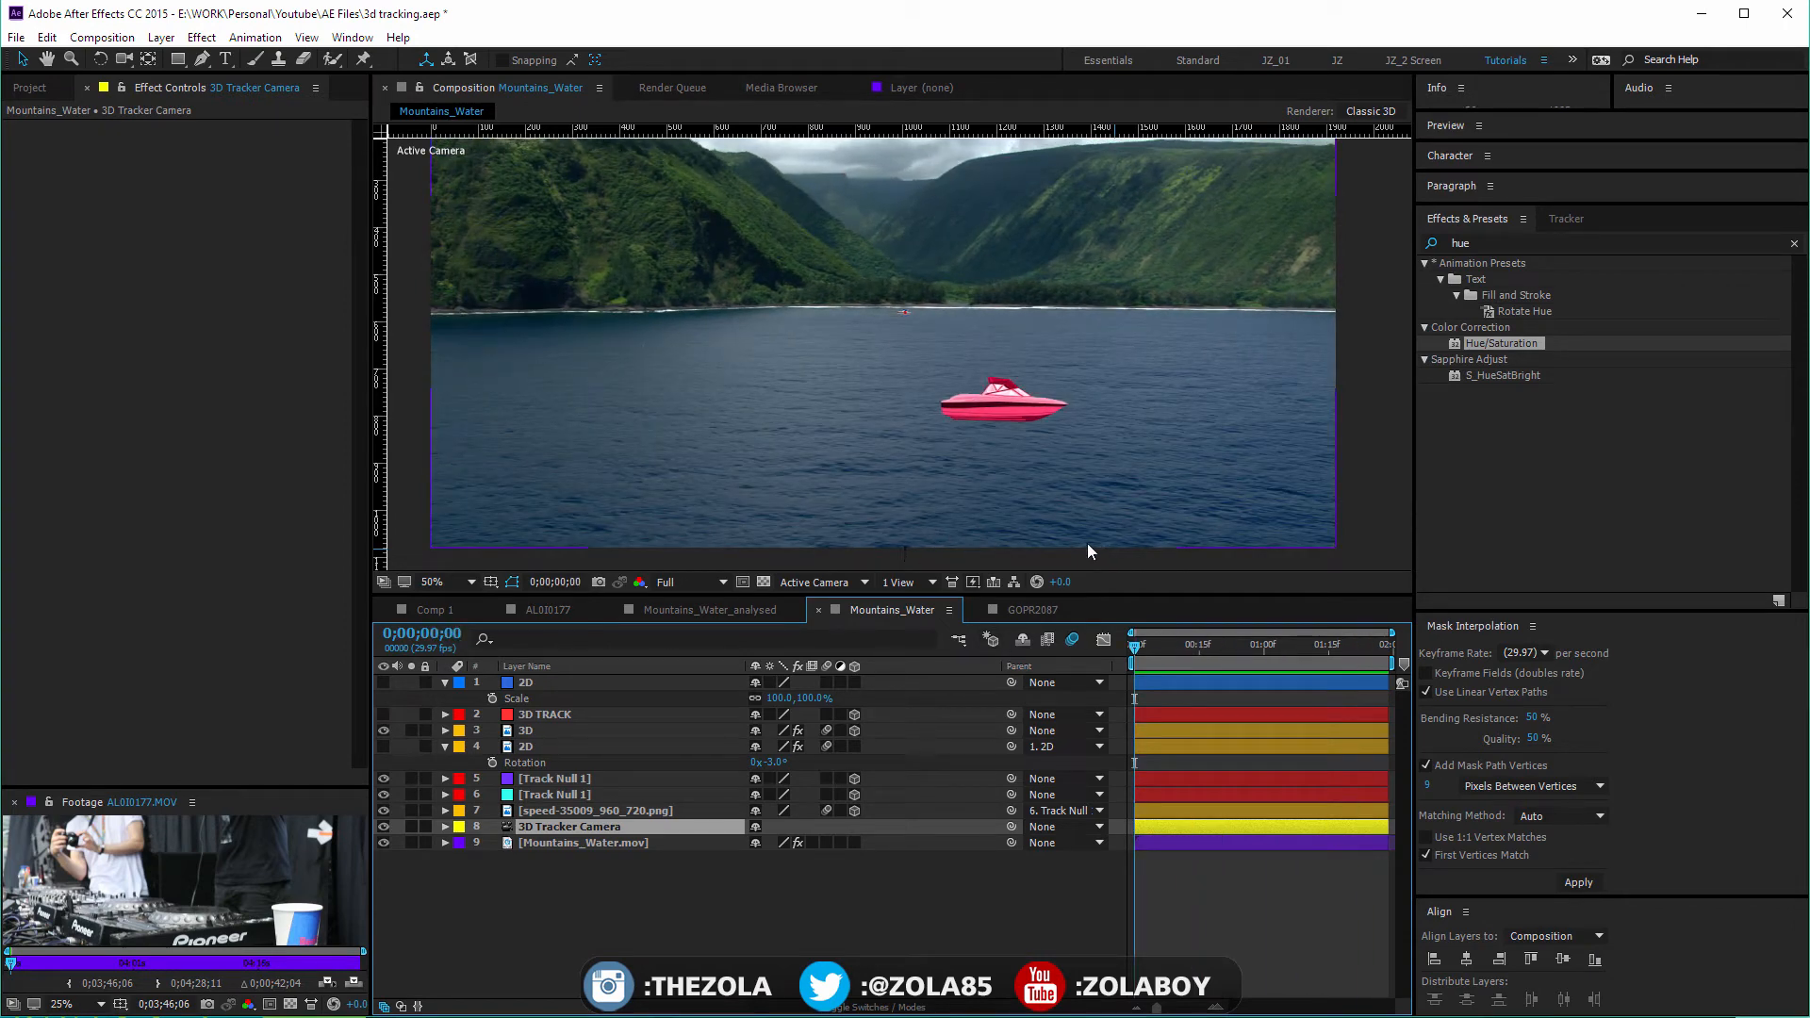
Select the red 3D boat layer and check its angle by scrubbing the shot forward and returning to the first frame
{"action": "mouse_move", "coordinate": [1139, 647]}
{"action": "left_mouse_down"}
{"action": "mouse_move", "coordinate": [1339, 645]}
{"action": "mouse_move", "coordinate": [1131, 647]}
{"action": "left_mouse_up"}
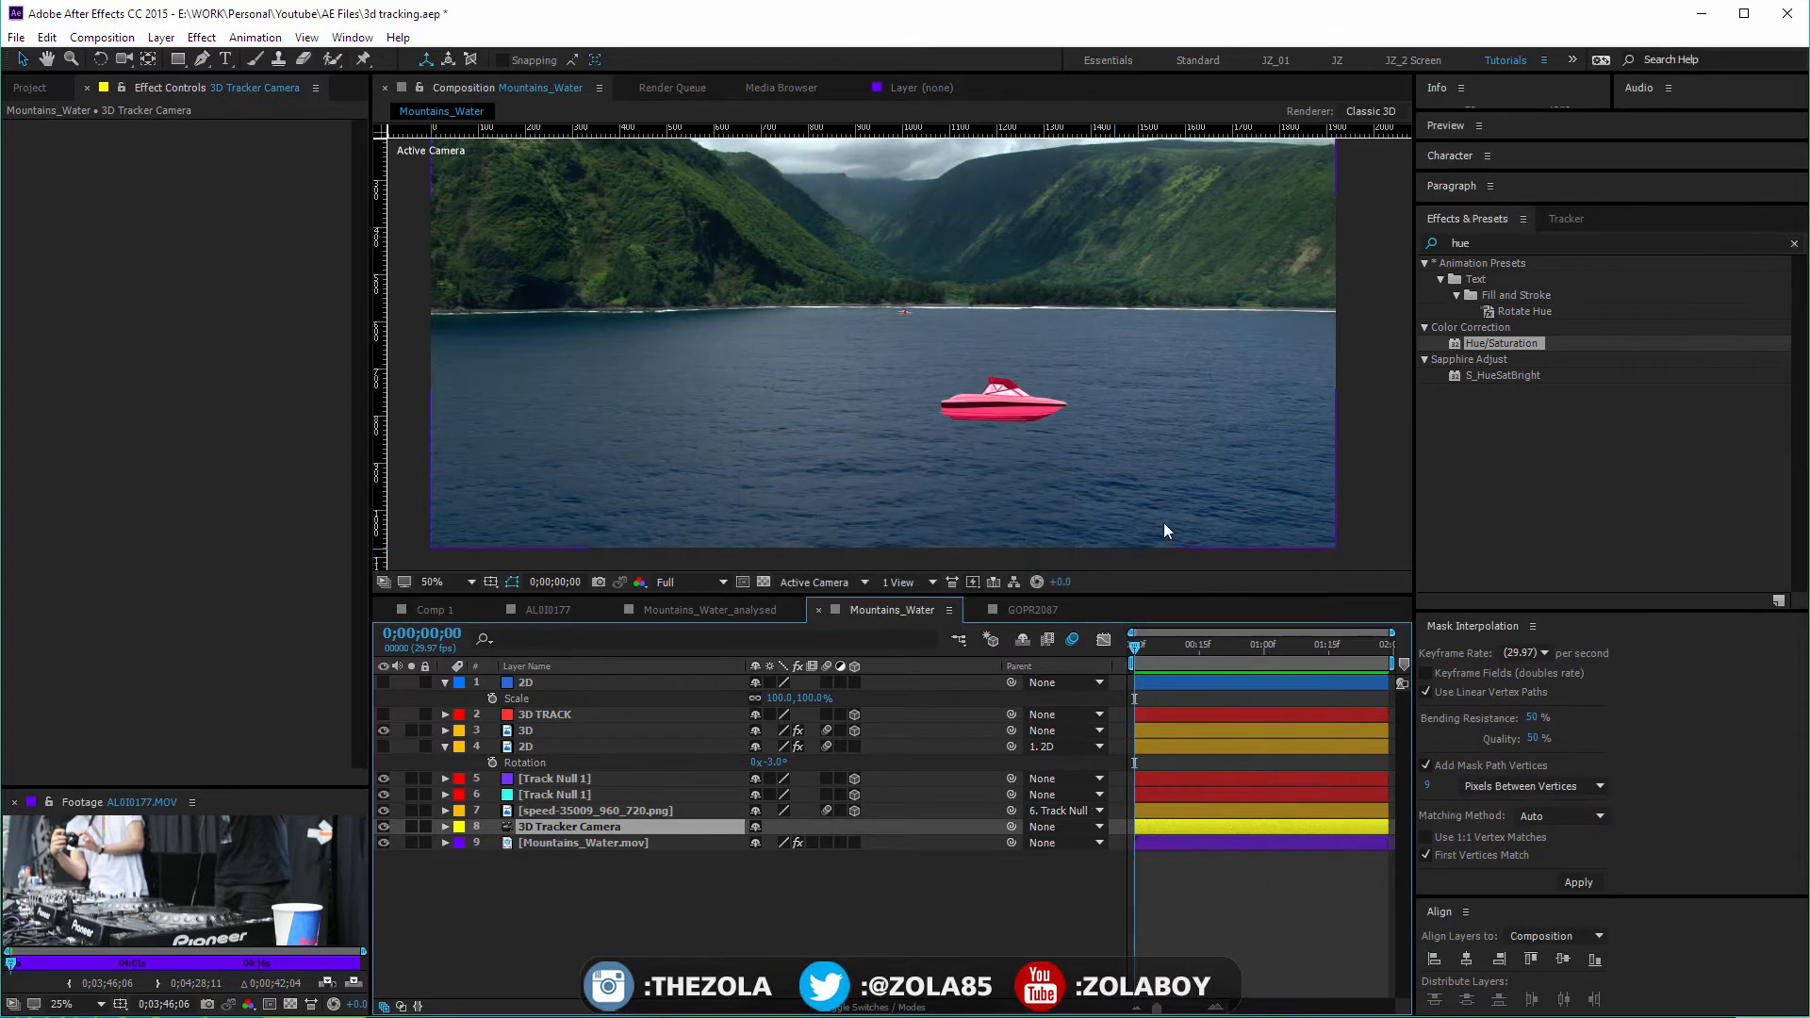
{"action": "left_click", "coordinate": [1017, 394]}
{"action": "left_click_drag", "start_coordinate": [1139, 647], "coordinate": [1230, 646]}
{"action": "key", "text": "Home"}
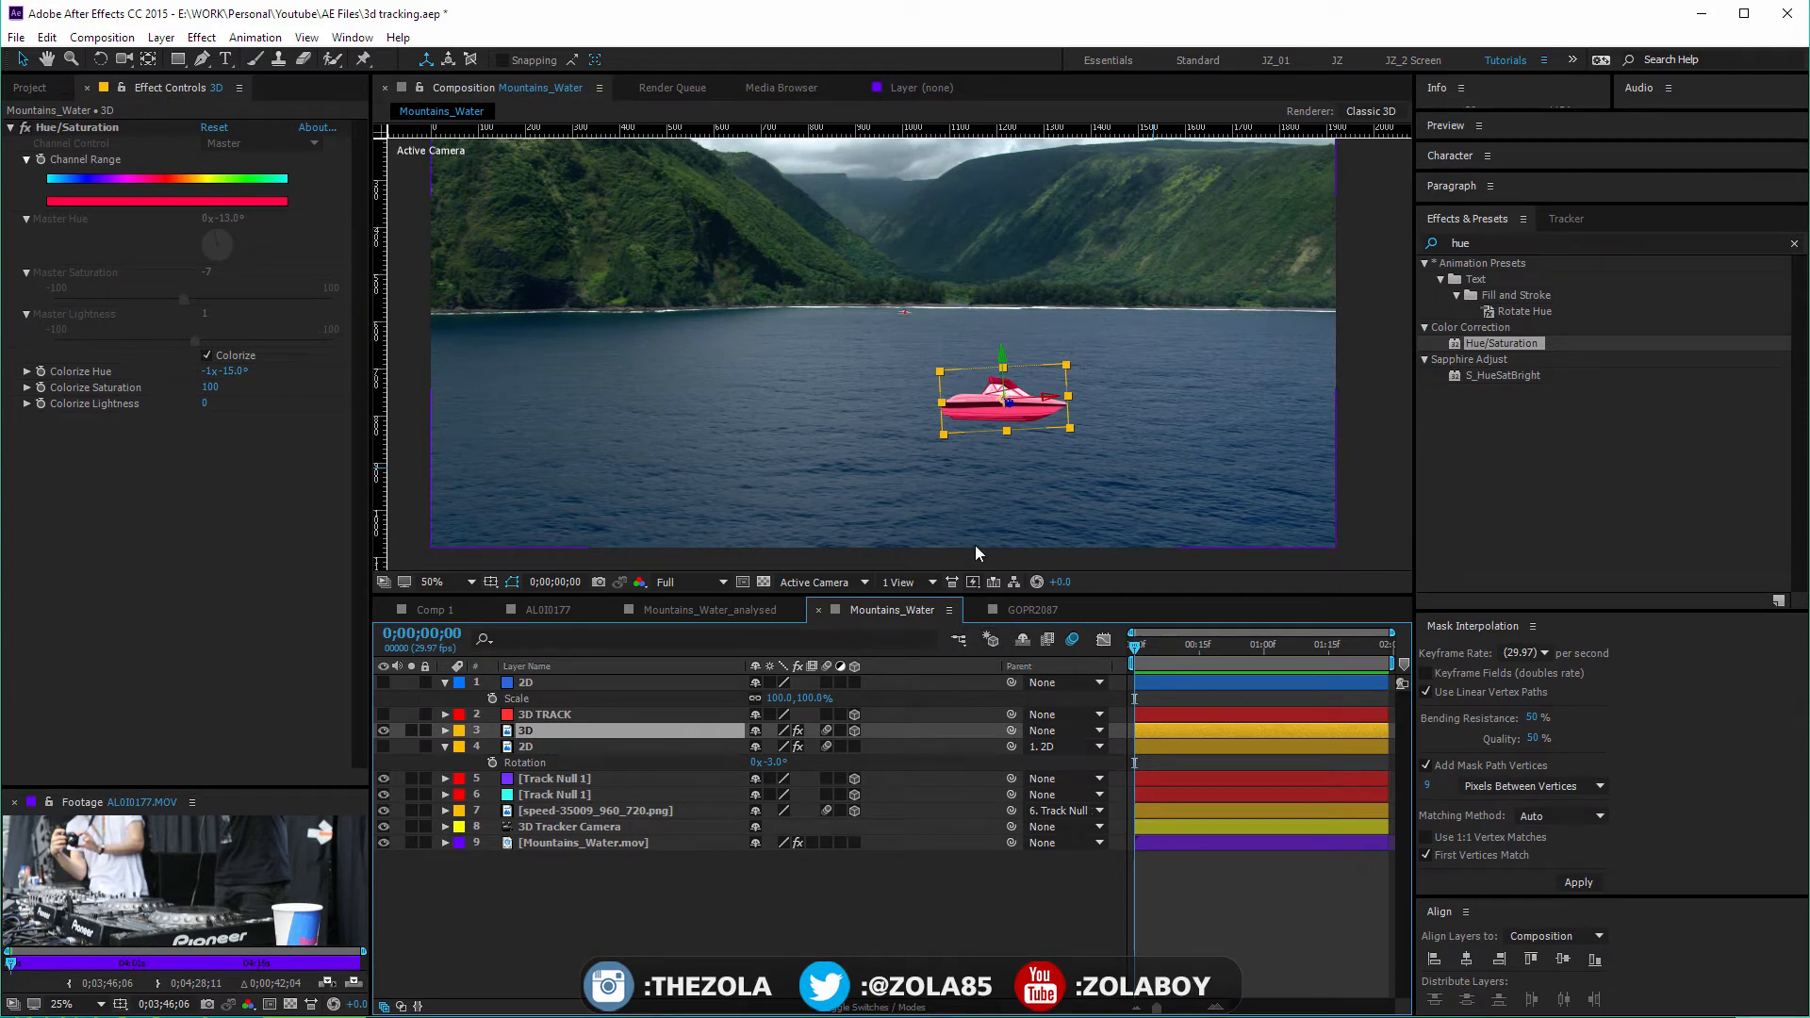
Set the red 3D boat layer's auto-orientation to Orient Towards Camera
{"action": "key", "text": "ctrl+shift+o"}
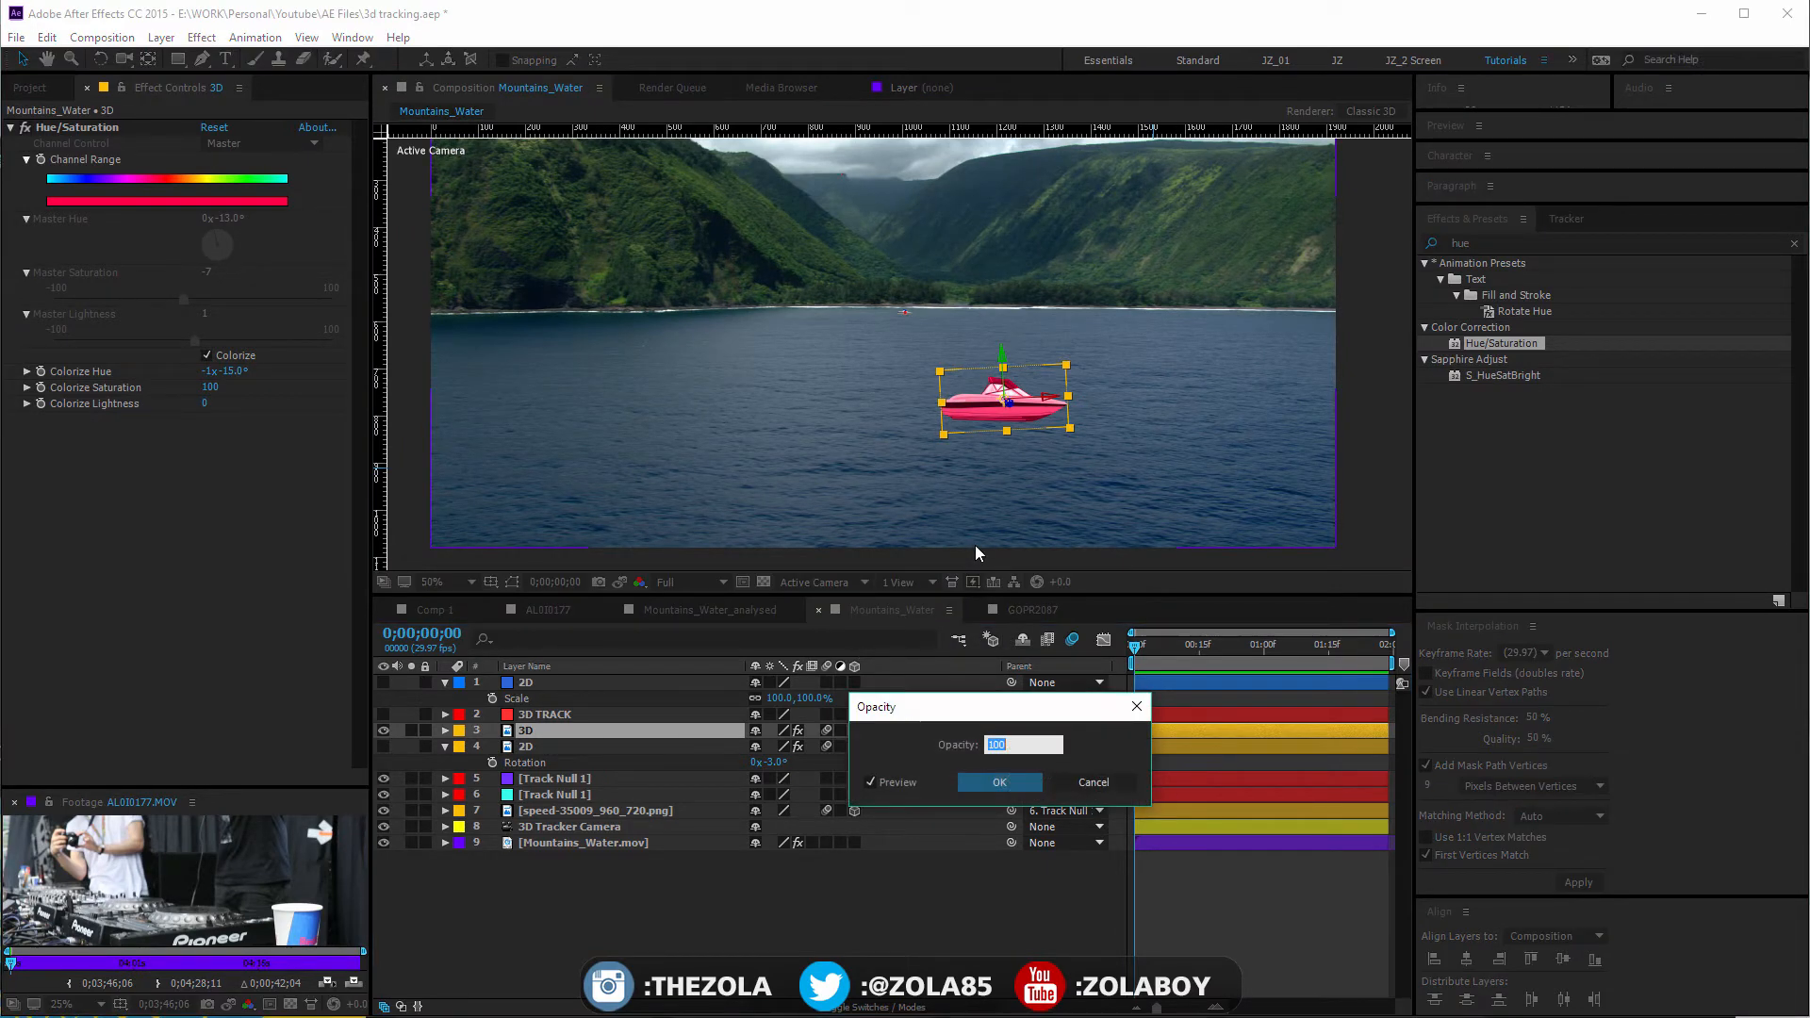
{"action": "left_click", "coordinate": [1105, 783]}
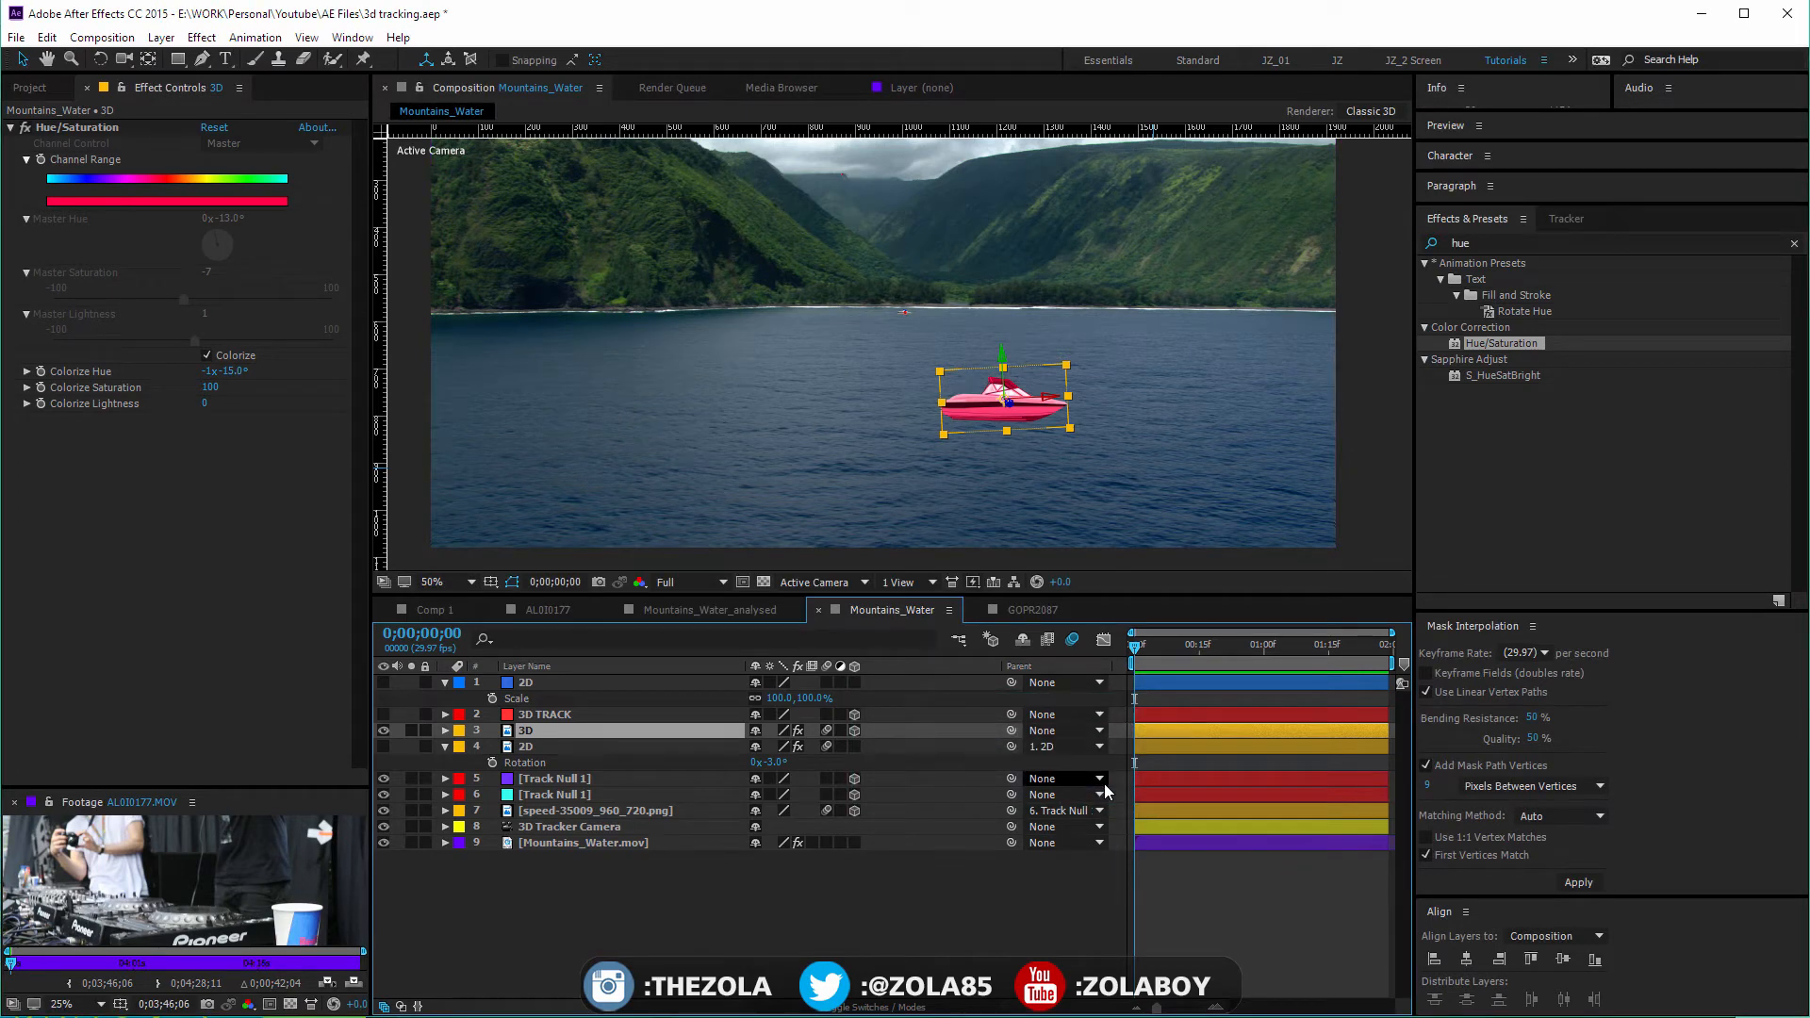
{"action": "key", "text": "ctrl+alt+o"}
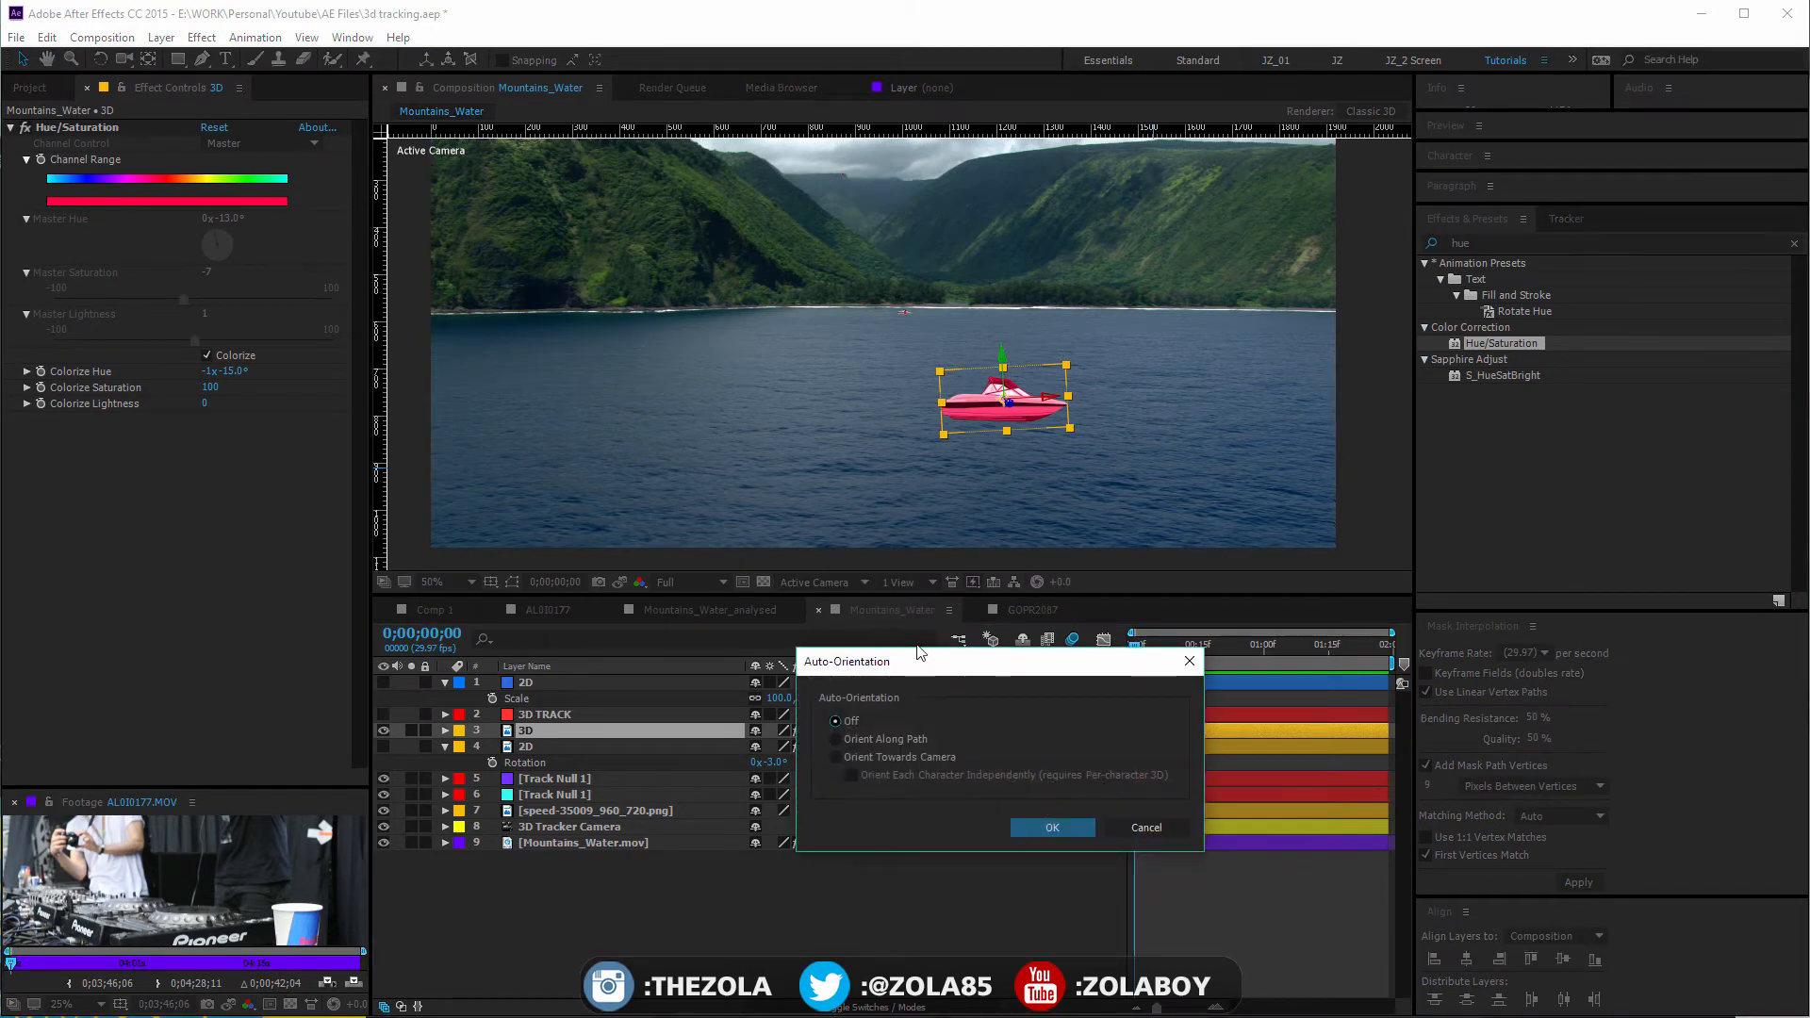
{"action": "left_click", "coordinate": [1052, 827]}
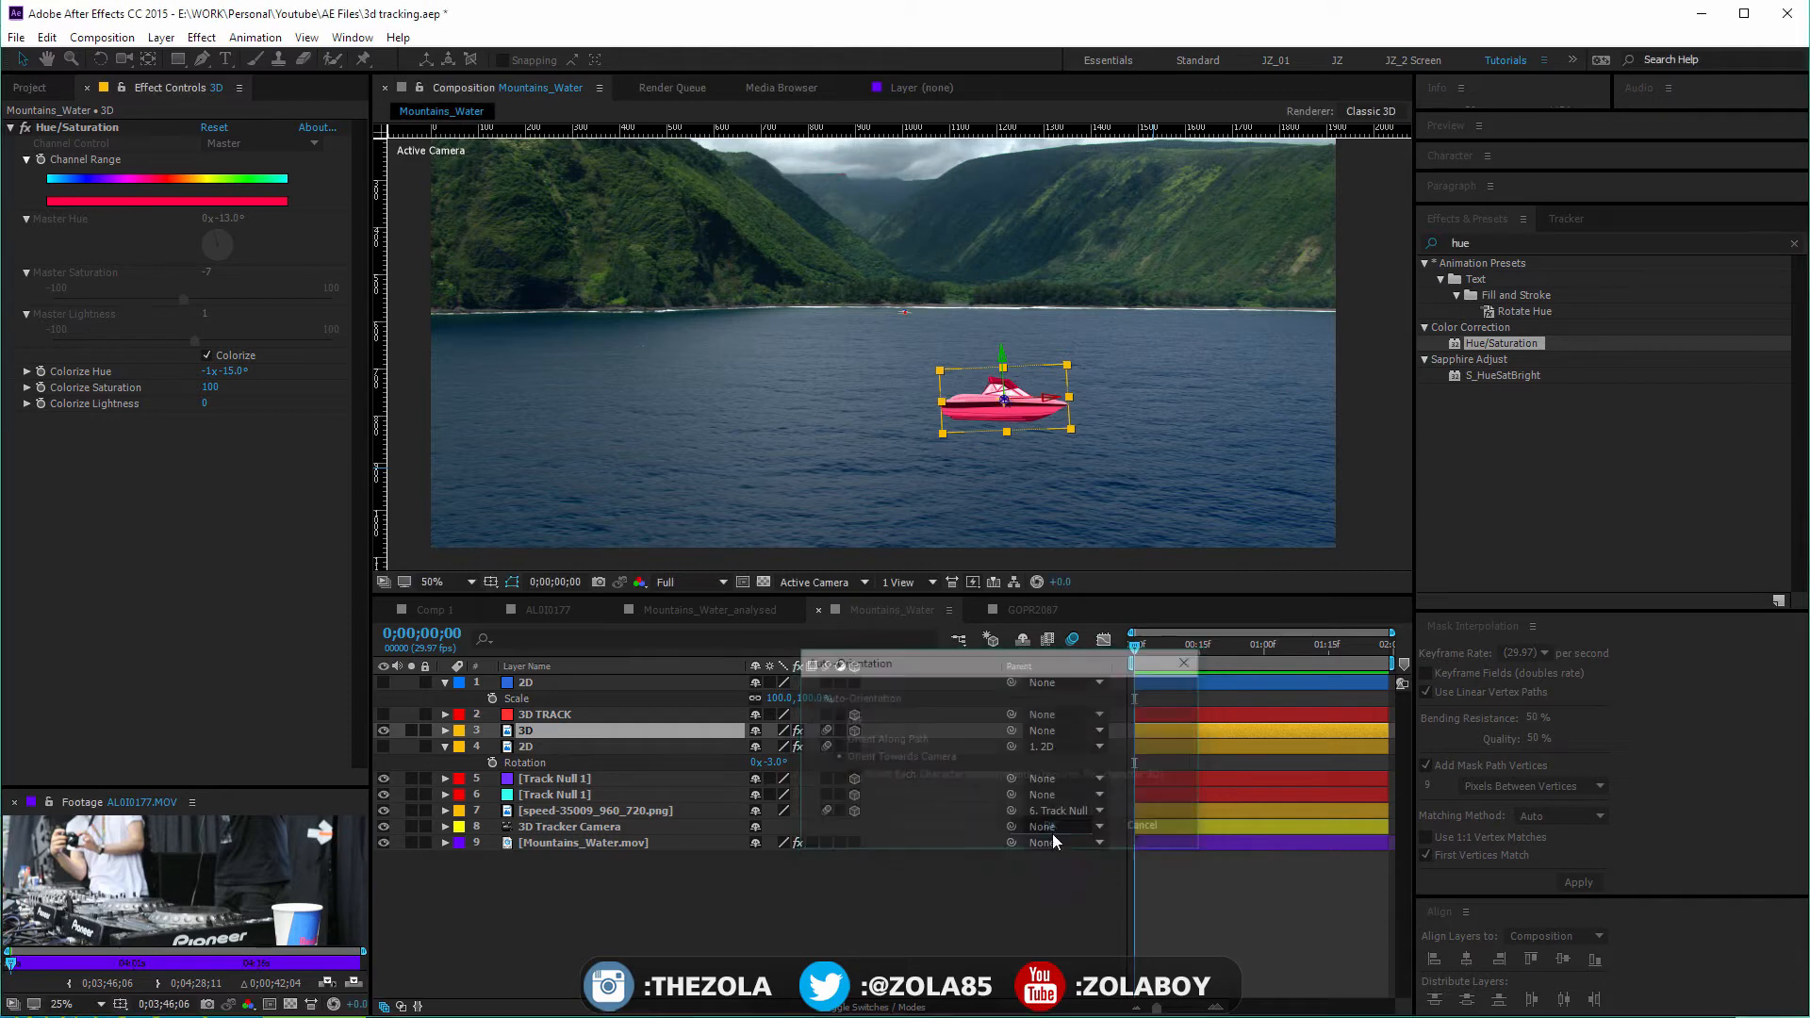
{"action": "left_click", "coordinate": [1009, 907]}
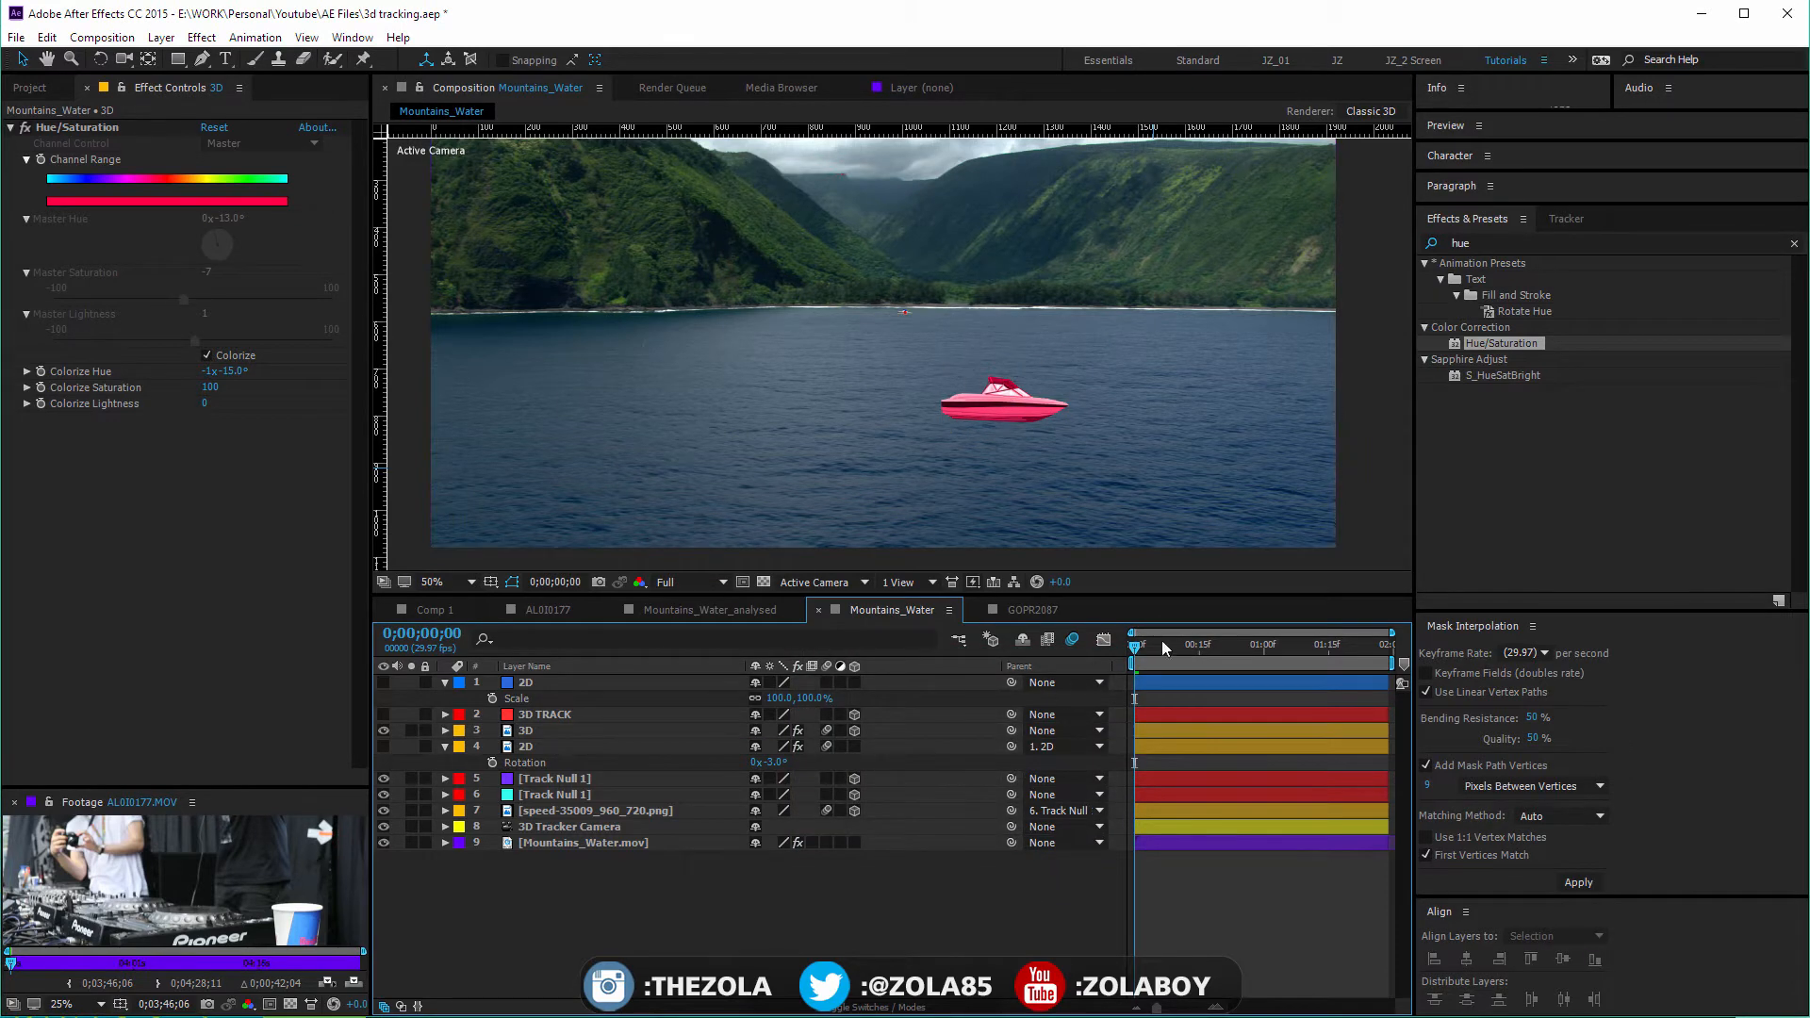
Preview the shot, and inspect the red boat's orientation in Custom View 1 at 200% while scrubbing back to the first frame
{"action": "key", "text": "space"}
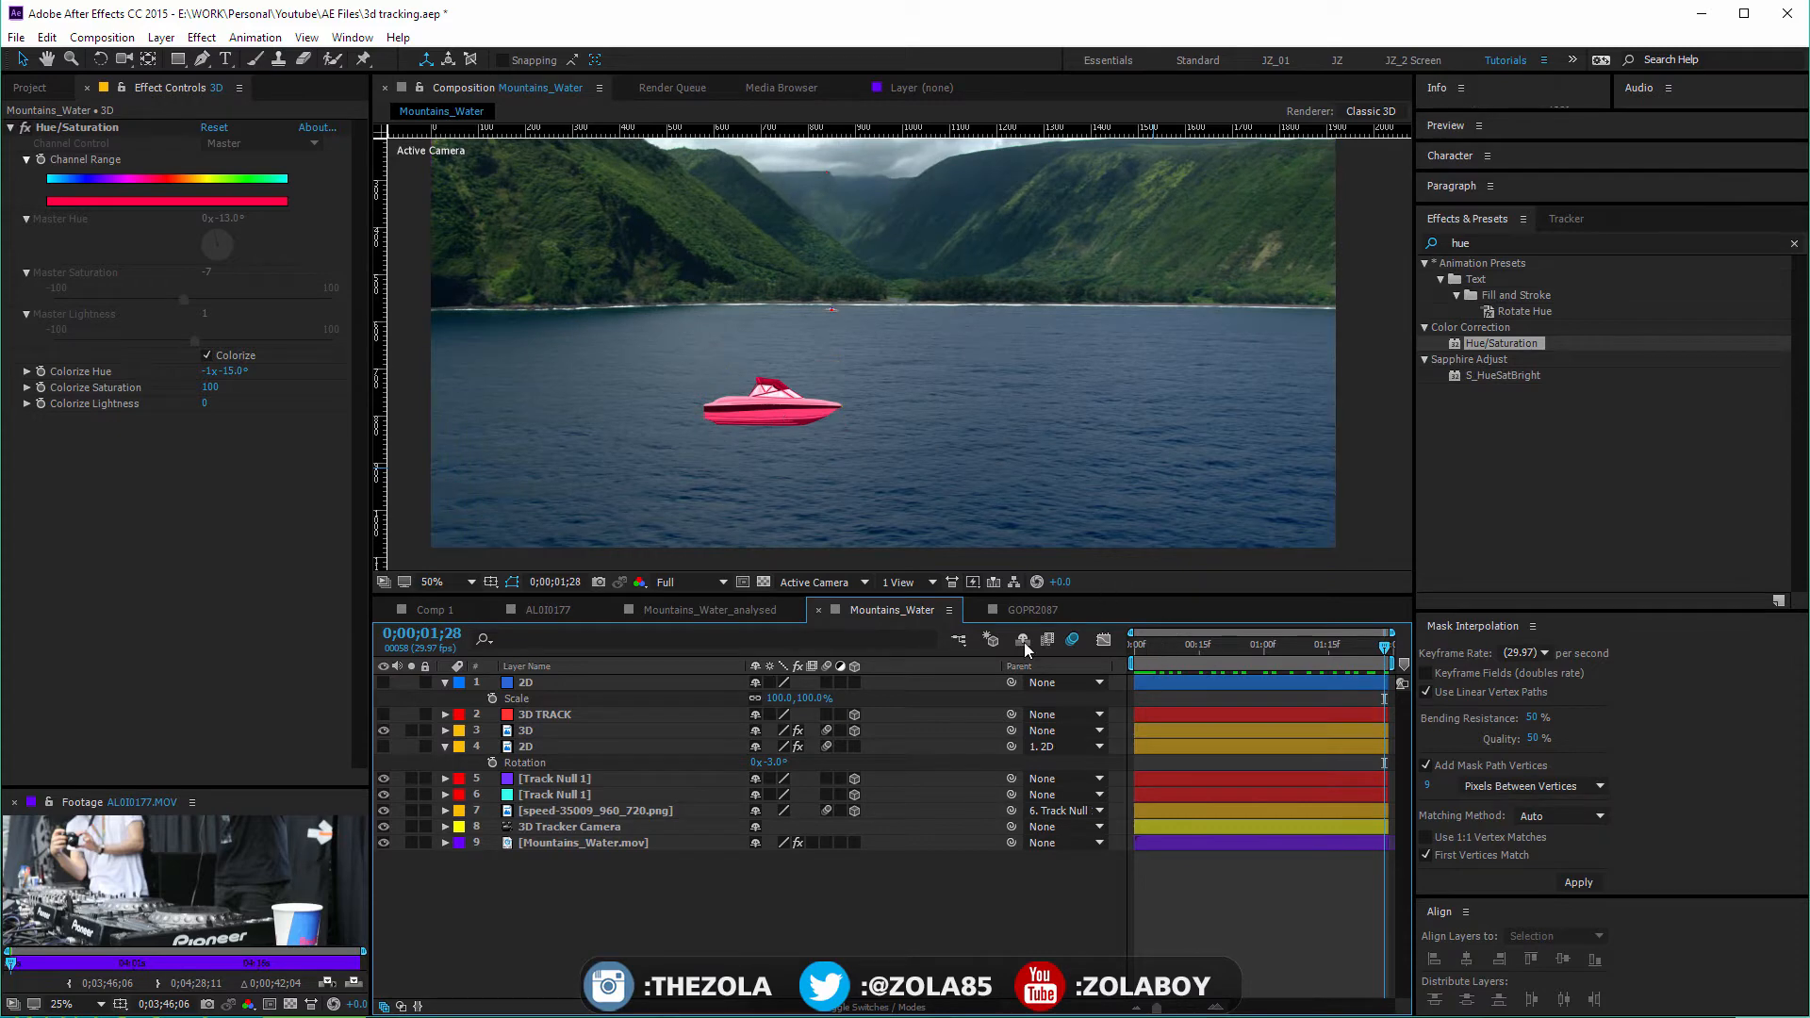
{"action": "left_click", "coordinate": [683, 582]}
{"action": "left_click", "coordinate": [824, 580]}
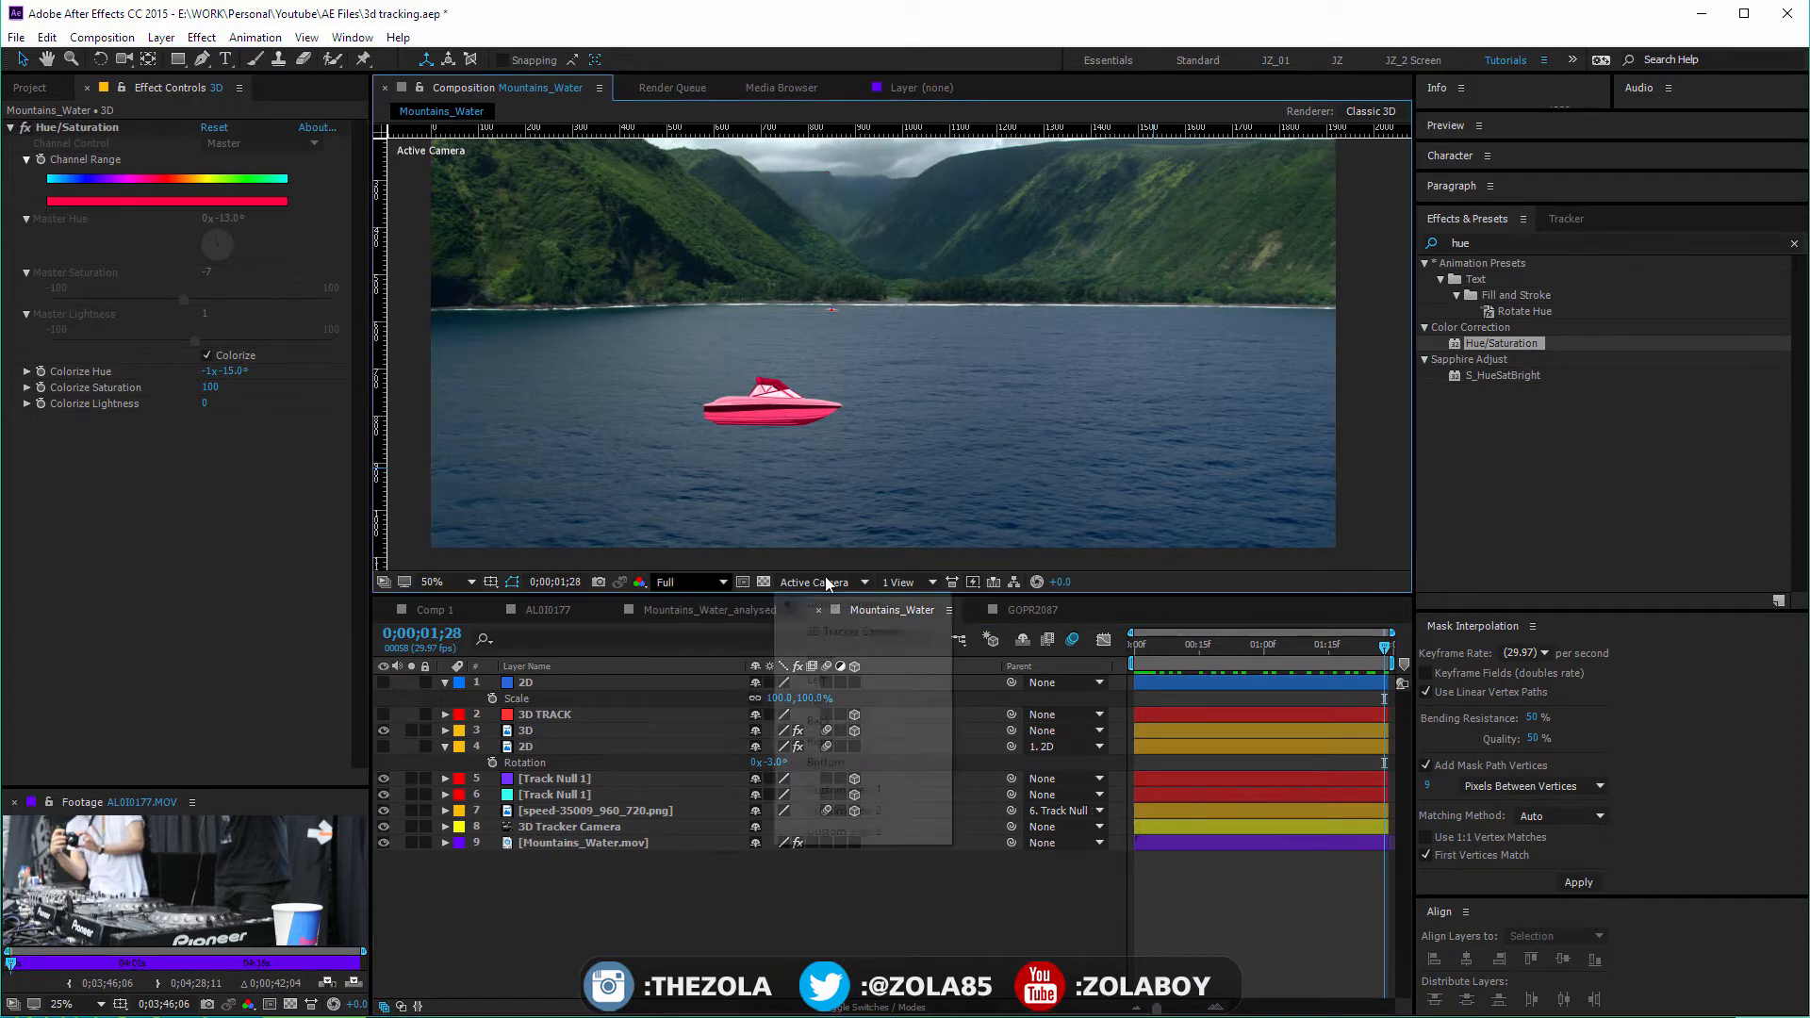
{"action": "left_click", "coordinate": [903, 788]}
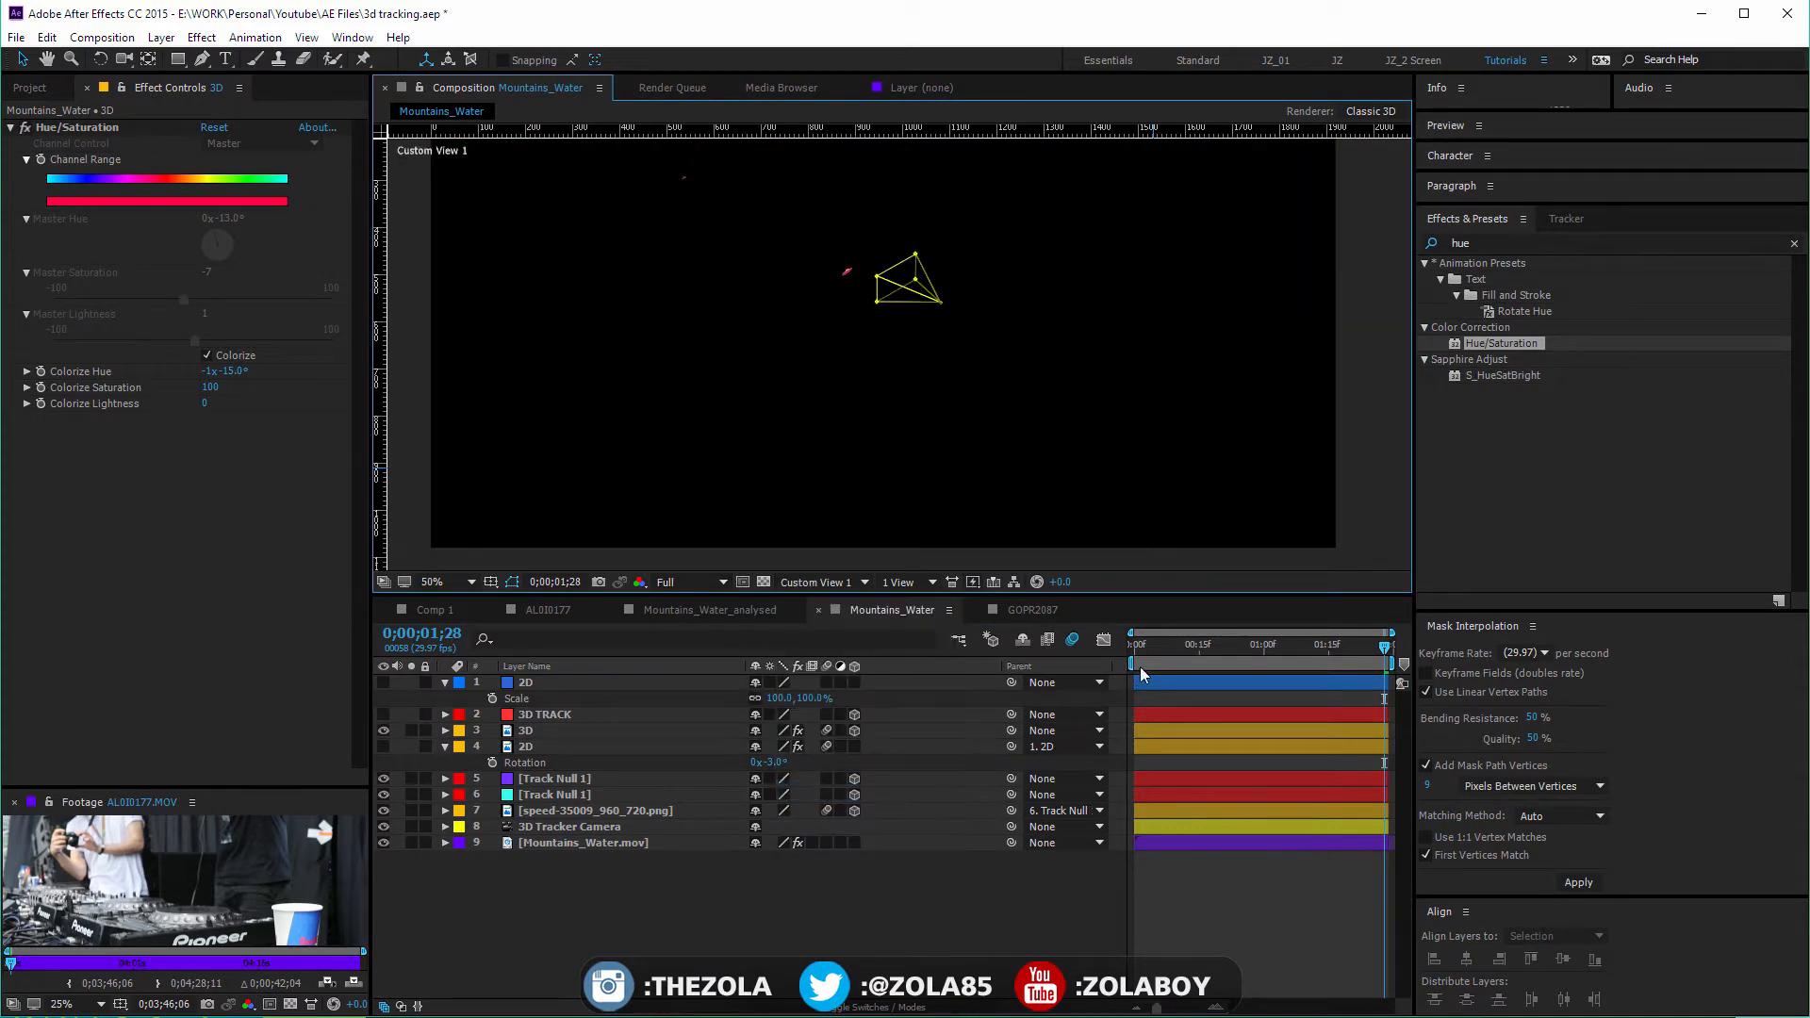
{"action": "scroll", "coordinate": [820, 241], "scroll_direction": "up", "scroll_amount": 4}
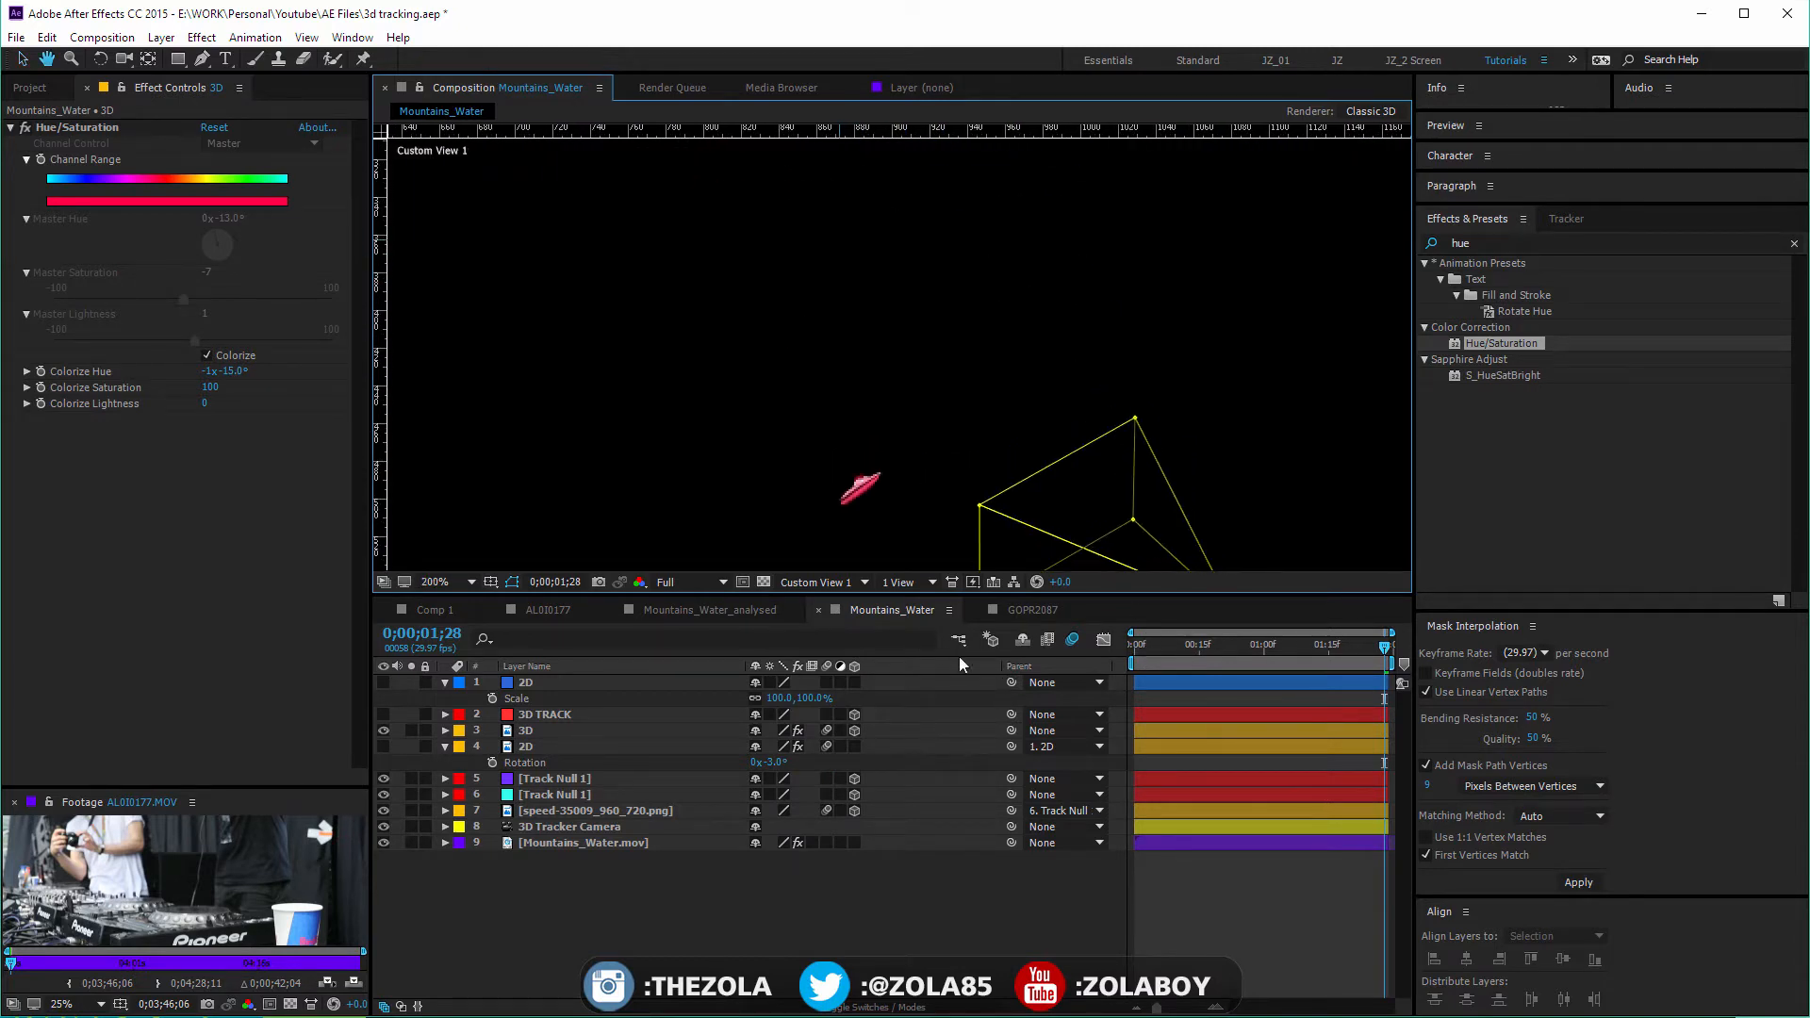
{"action": "left_click_drag", "start_coordinate": [1153, 646], "coordinate": [990, 635]}
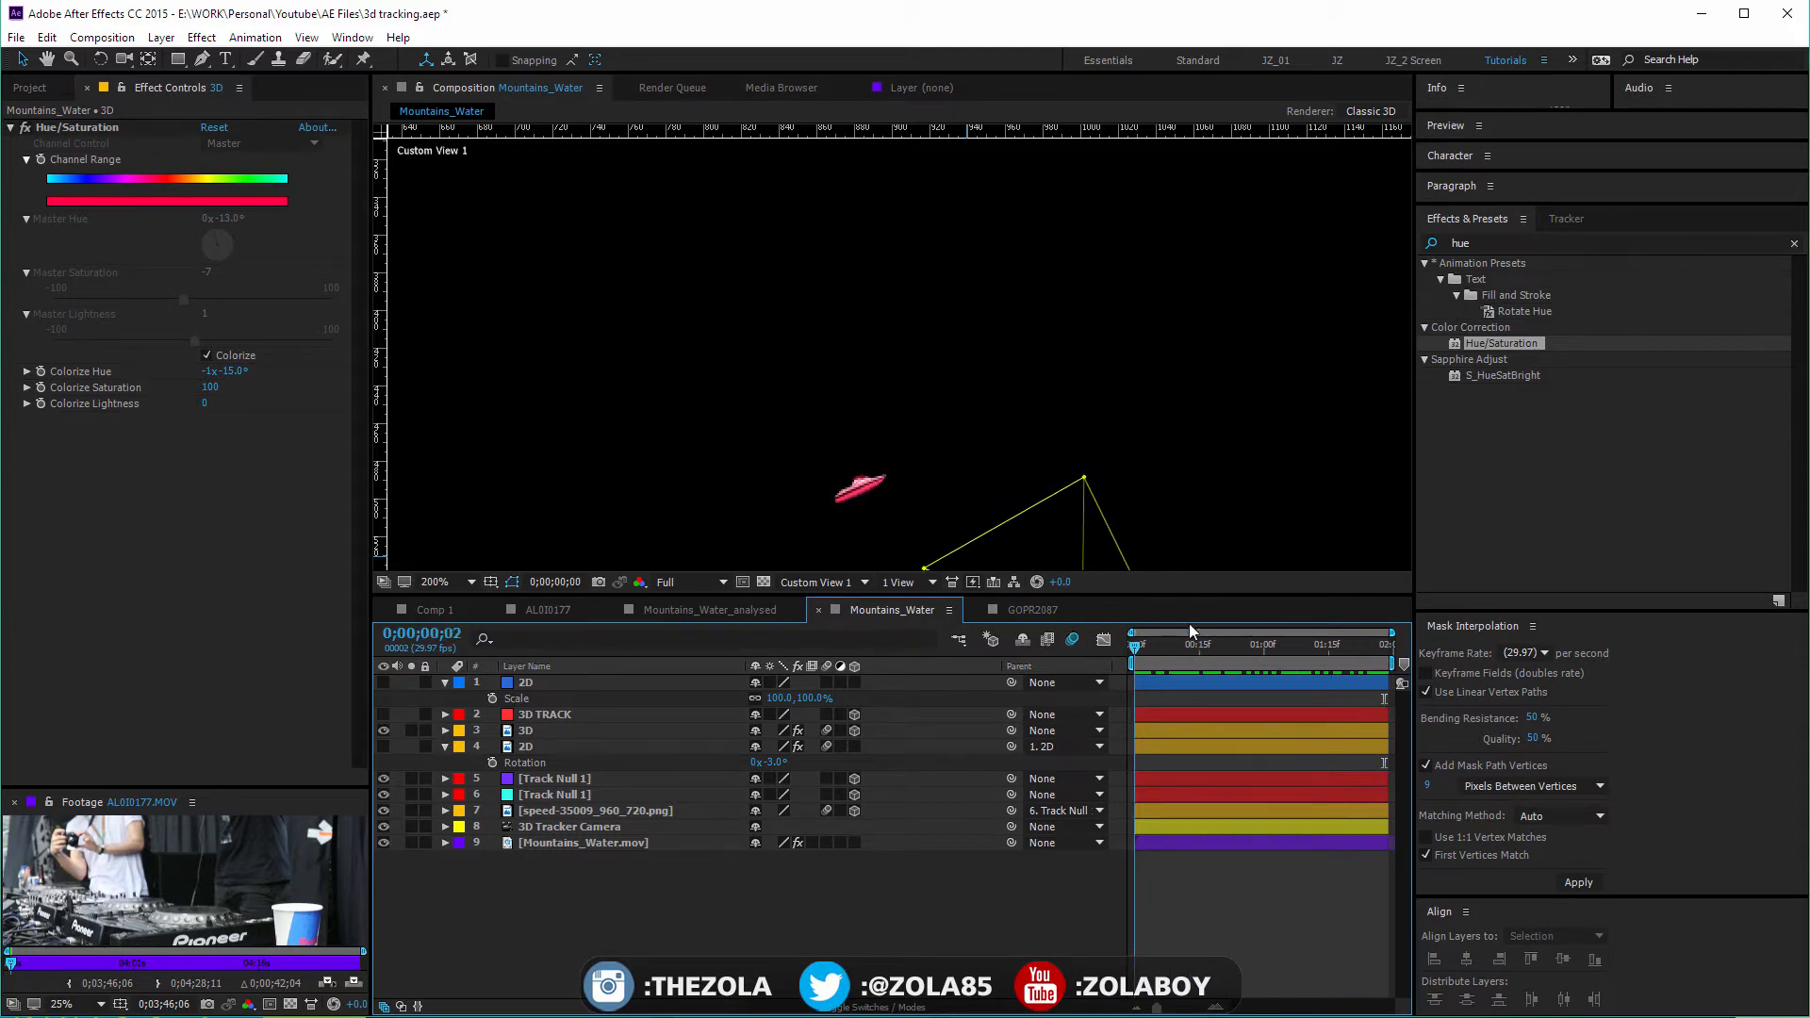
{"action": "left_click_drag", "start_coordinate": [1190, 624], "coordinate": [783, 575]}
Return to the Active Camera view at 50% and preview the red boat against the water from the first frame
{"action": "left_click", "coordinate": [797, 580]}
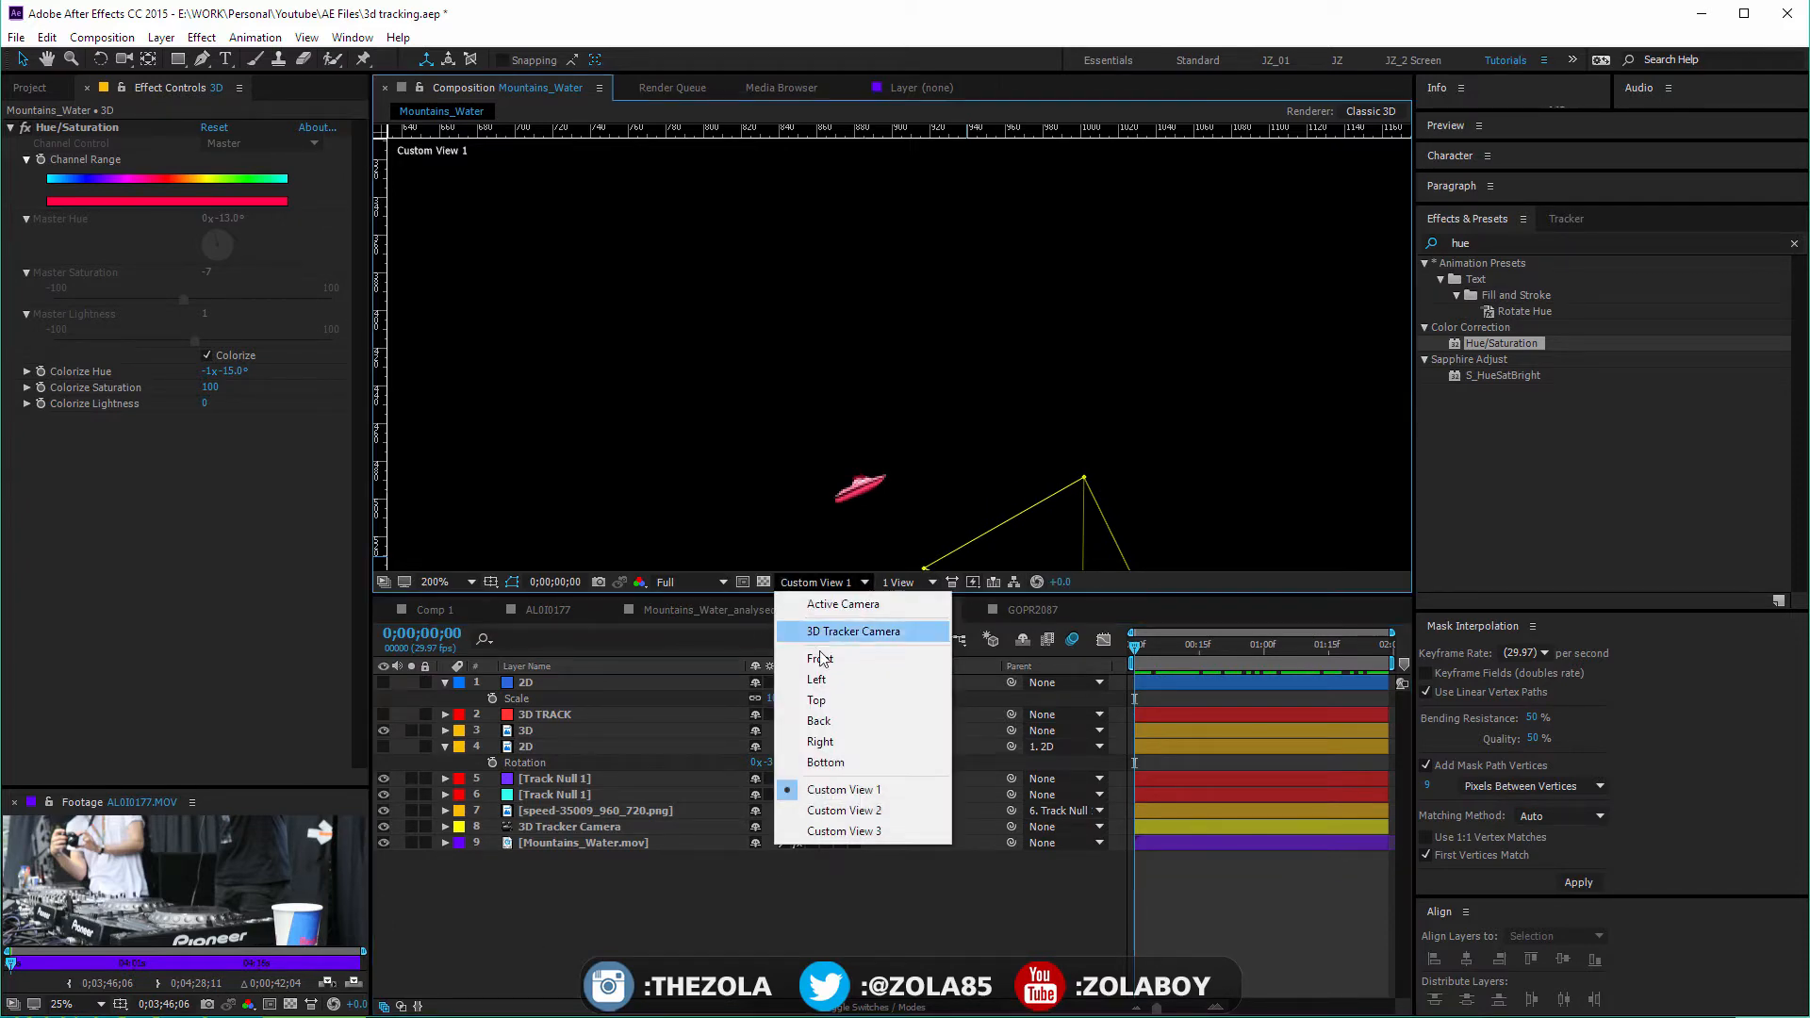
{"action": "left_click", "coordinate": [881, 605]}
{"action": "scroll", "coordinate": [1073, 406], "scroll_direction": "down", "scroll_amount": 1}
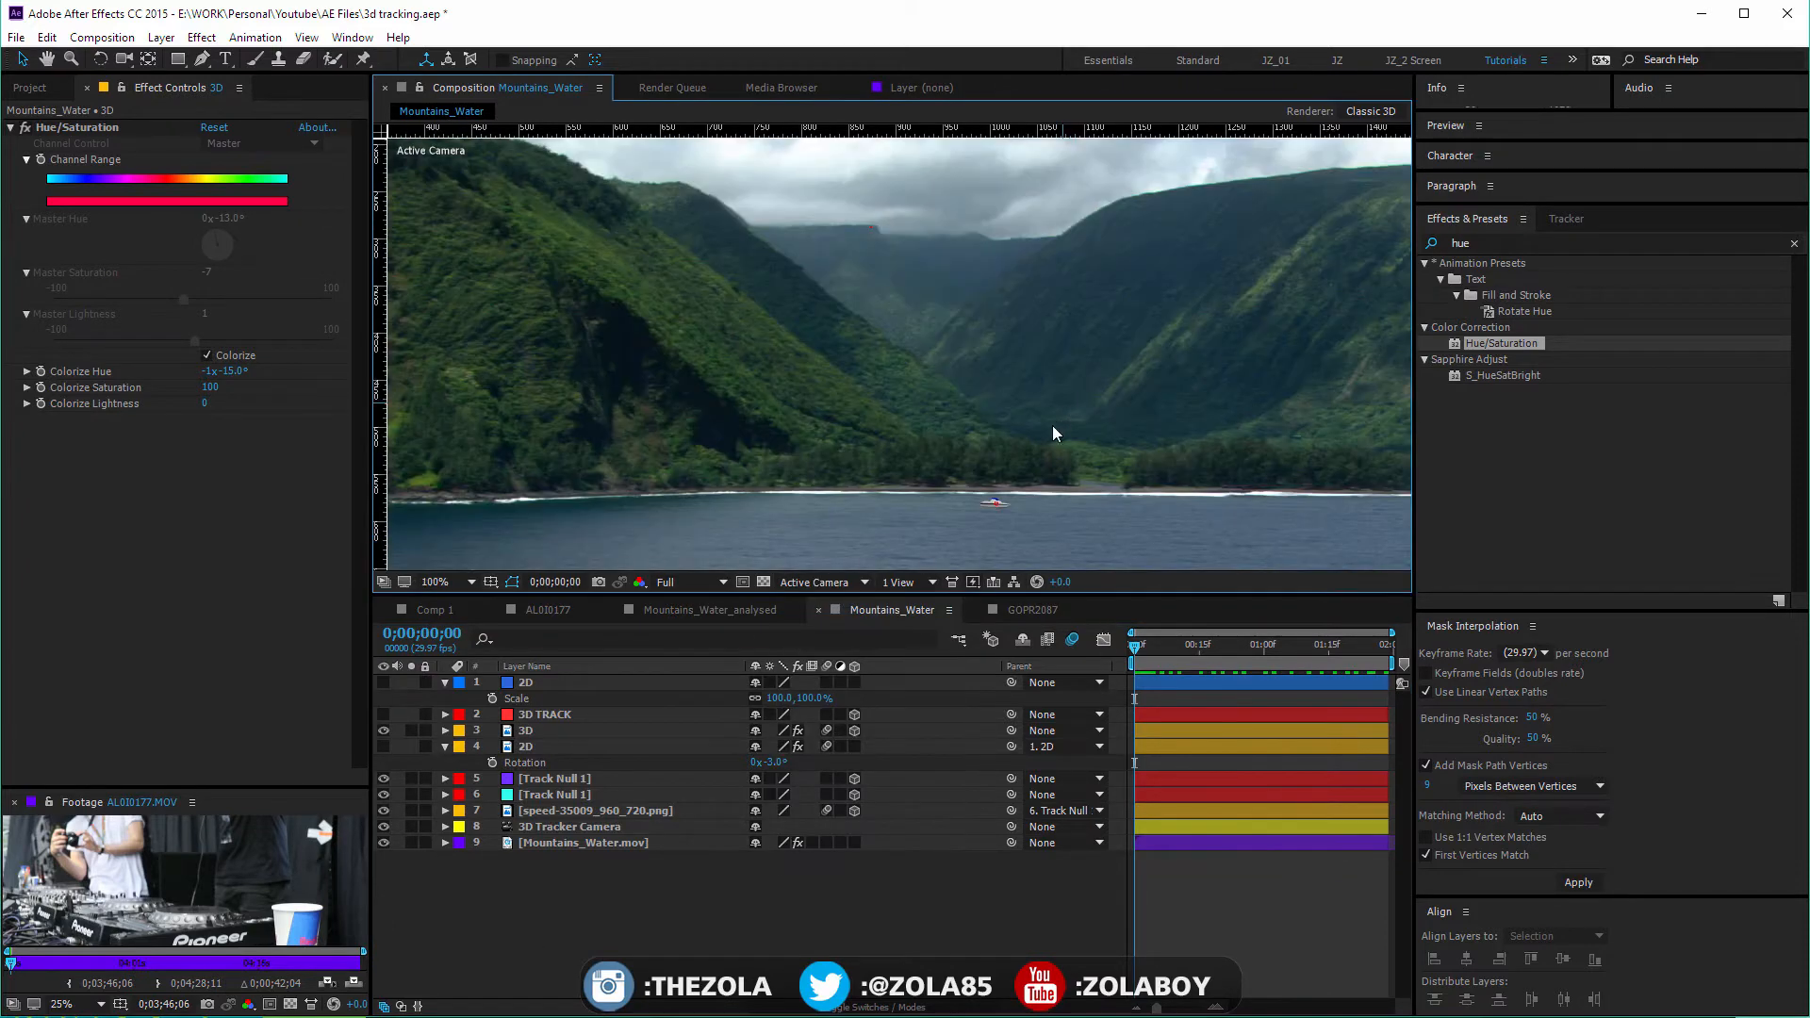
{"action": "left_click_drag", "start_coordinate": [1041, 556], "coordinate": [935, 383]}
{"action": "scroll", "coordinate": [930, 283], "scroll_direction": "down", "scroll_amount": 1}
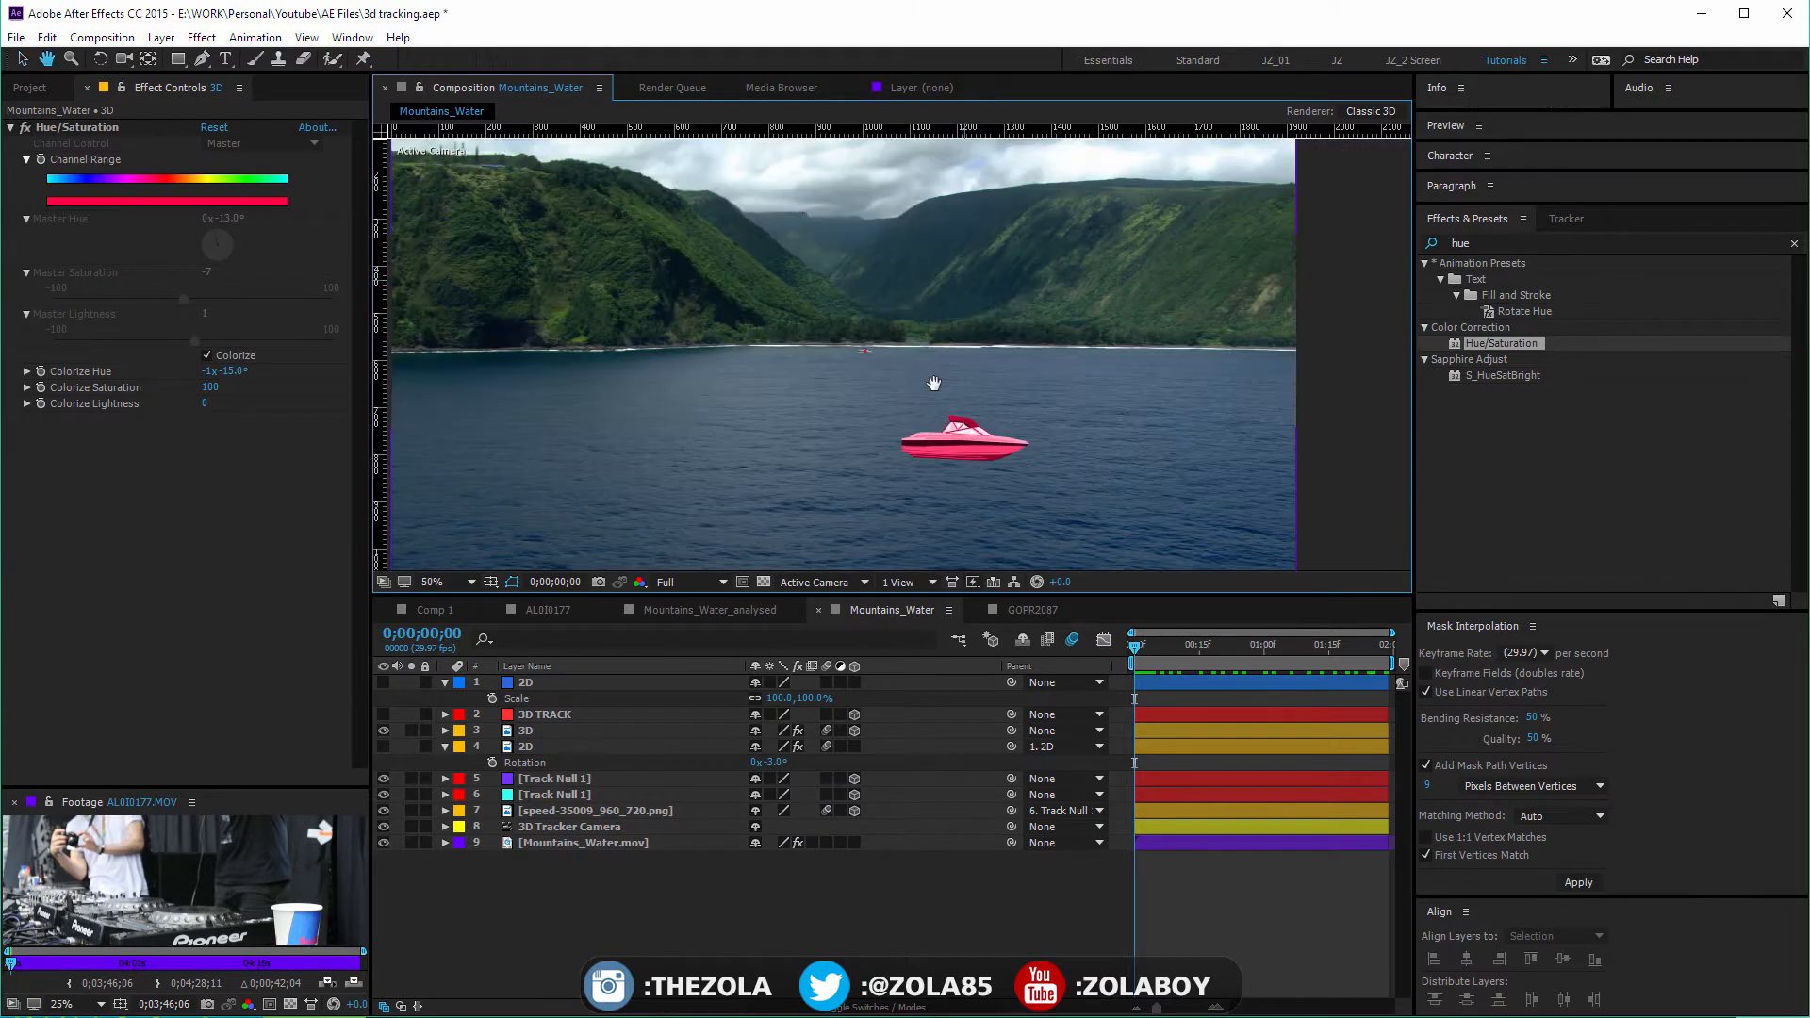
{"action": "key", "text": "space"}
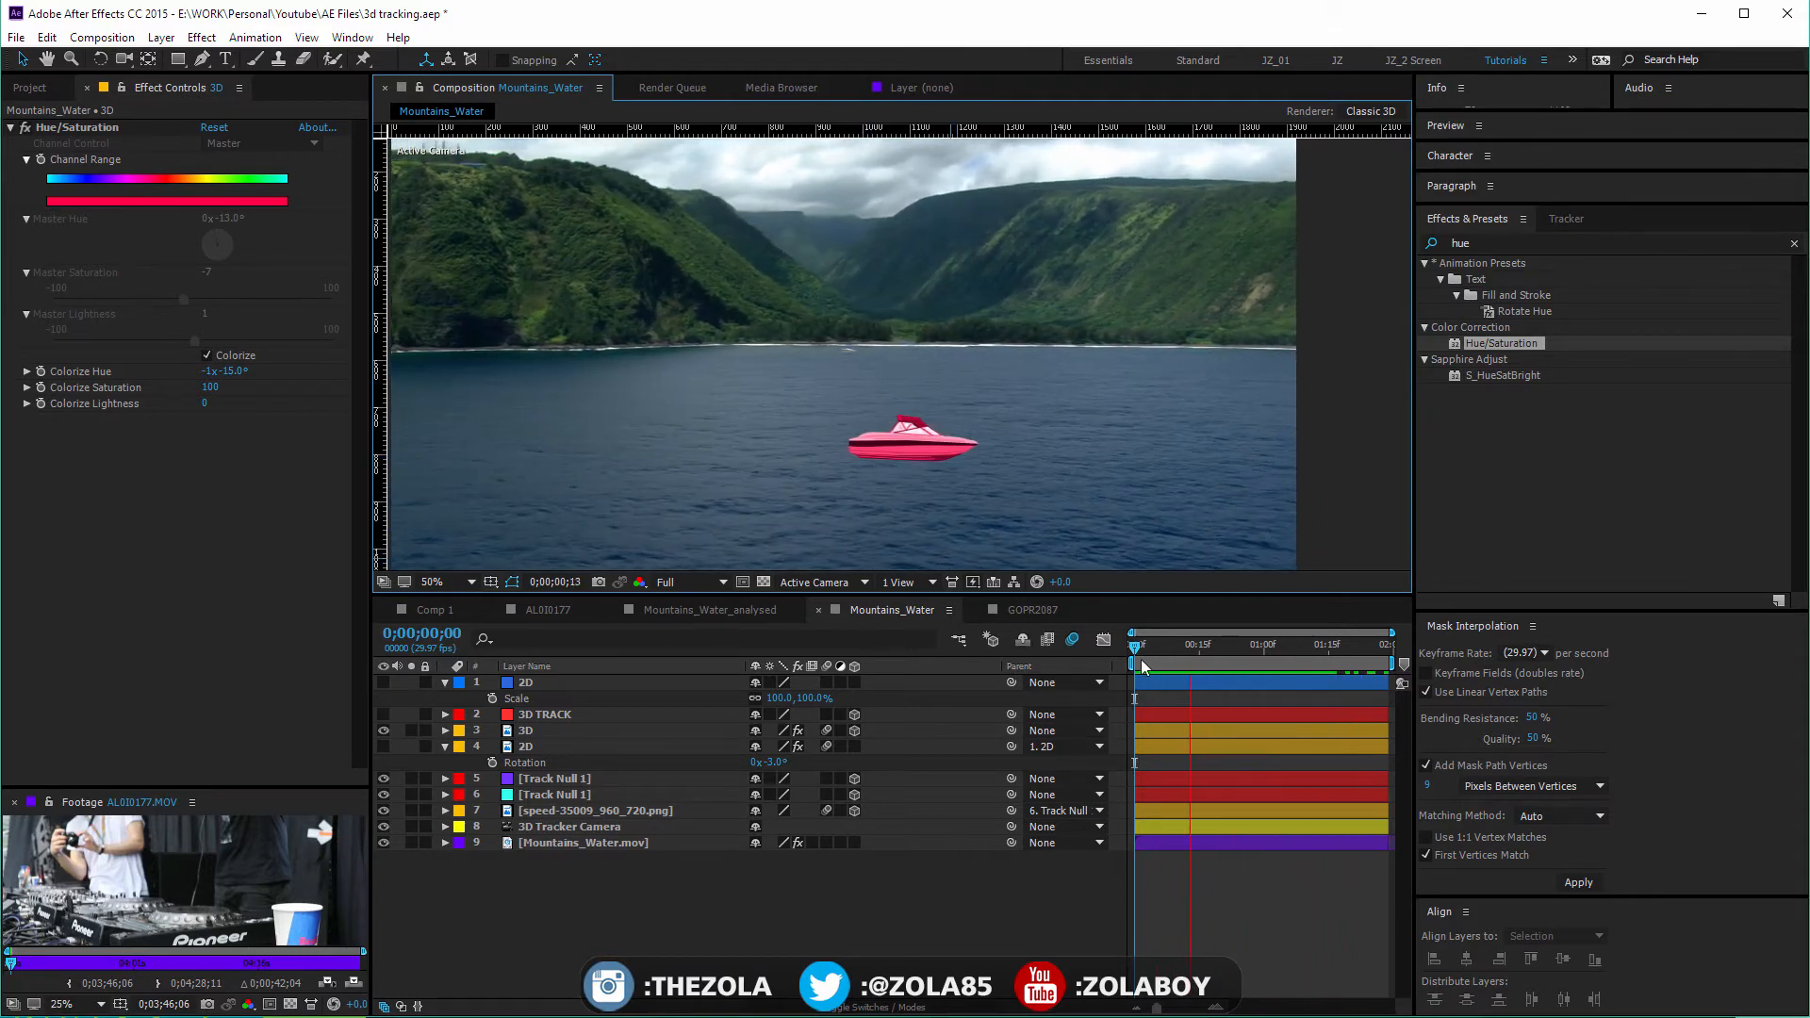
Hide the red 3D boat layer, show the white 2D boat layer instead, and preview its movement close up from the first frame
{"action": "left_click", "coordinate": [383, 731]}
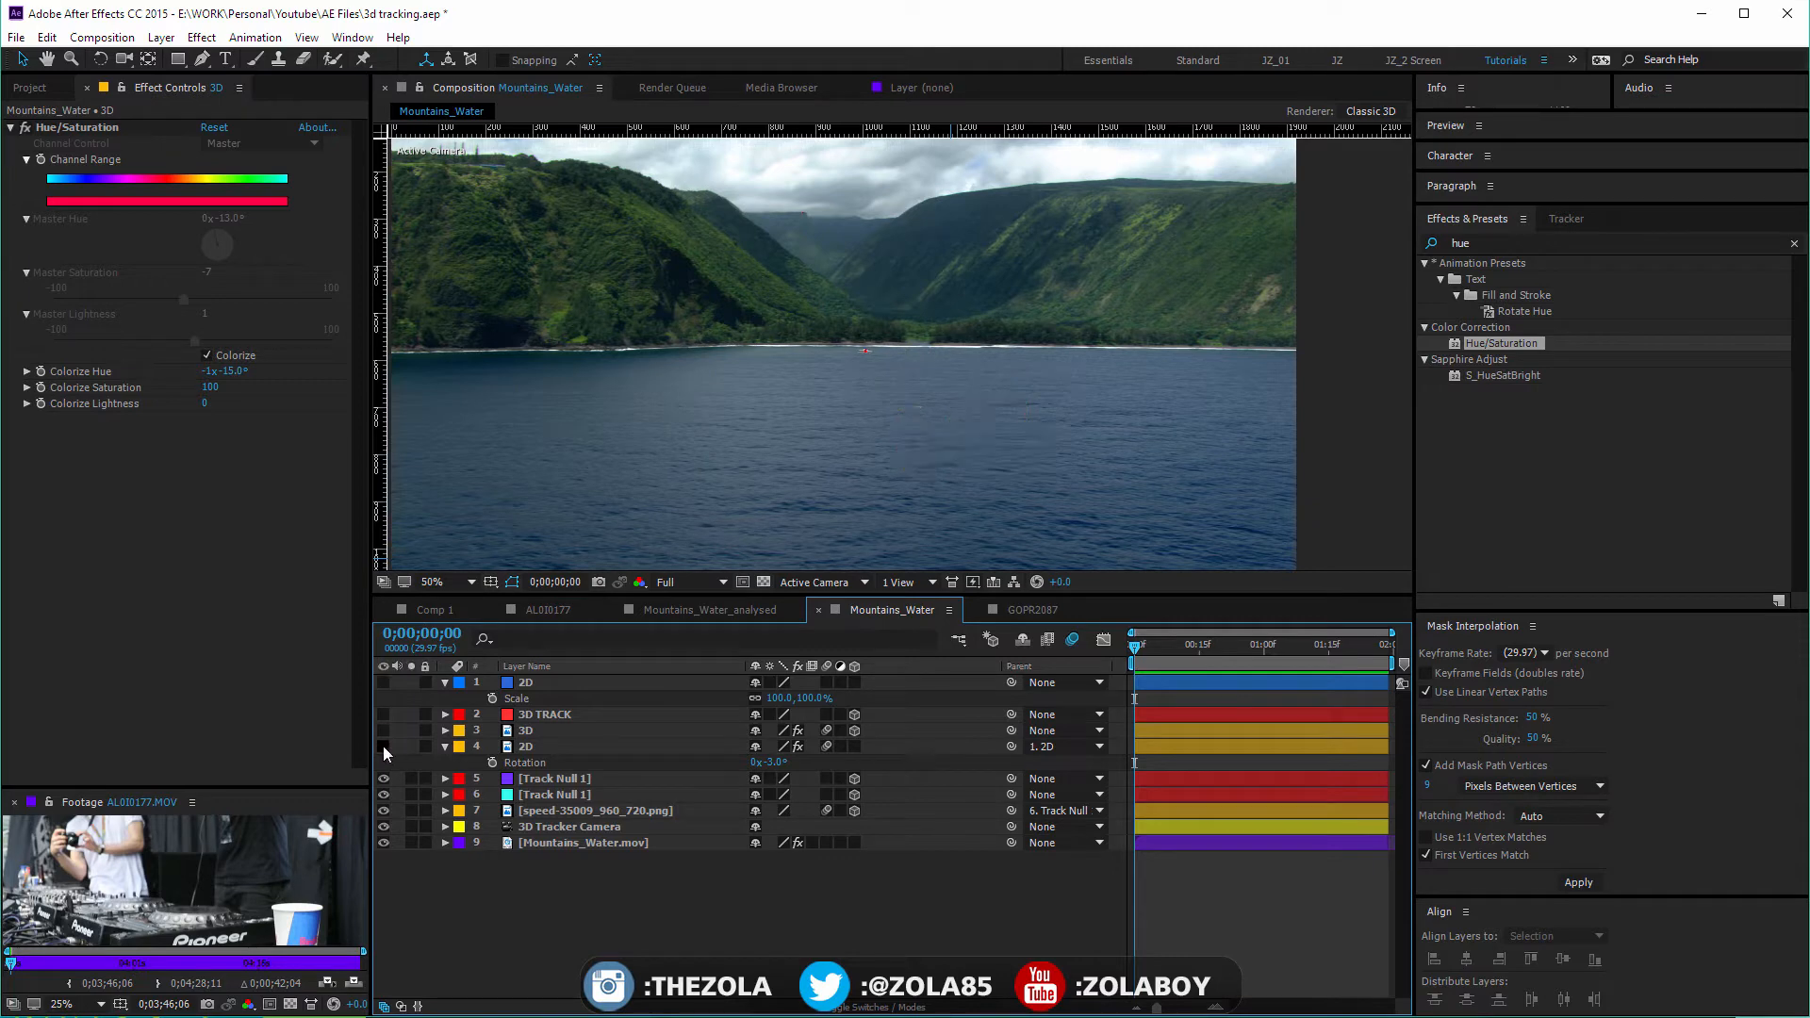
{"action": "left_click", "coordinate": [383, 747]}
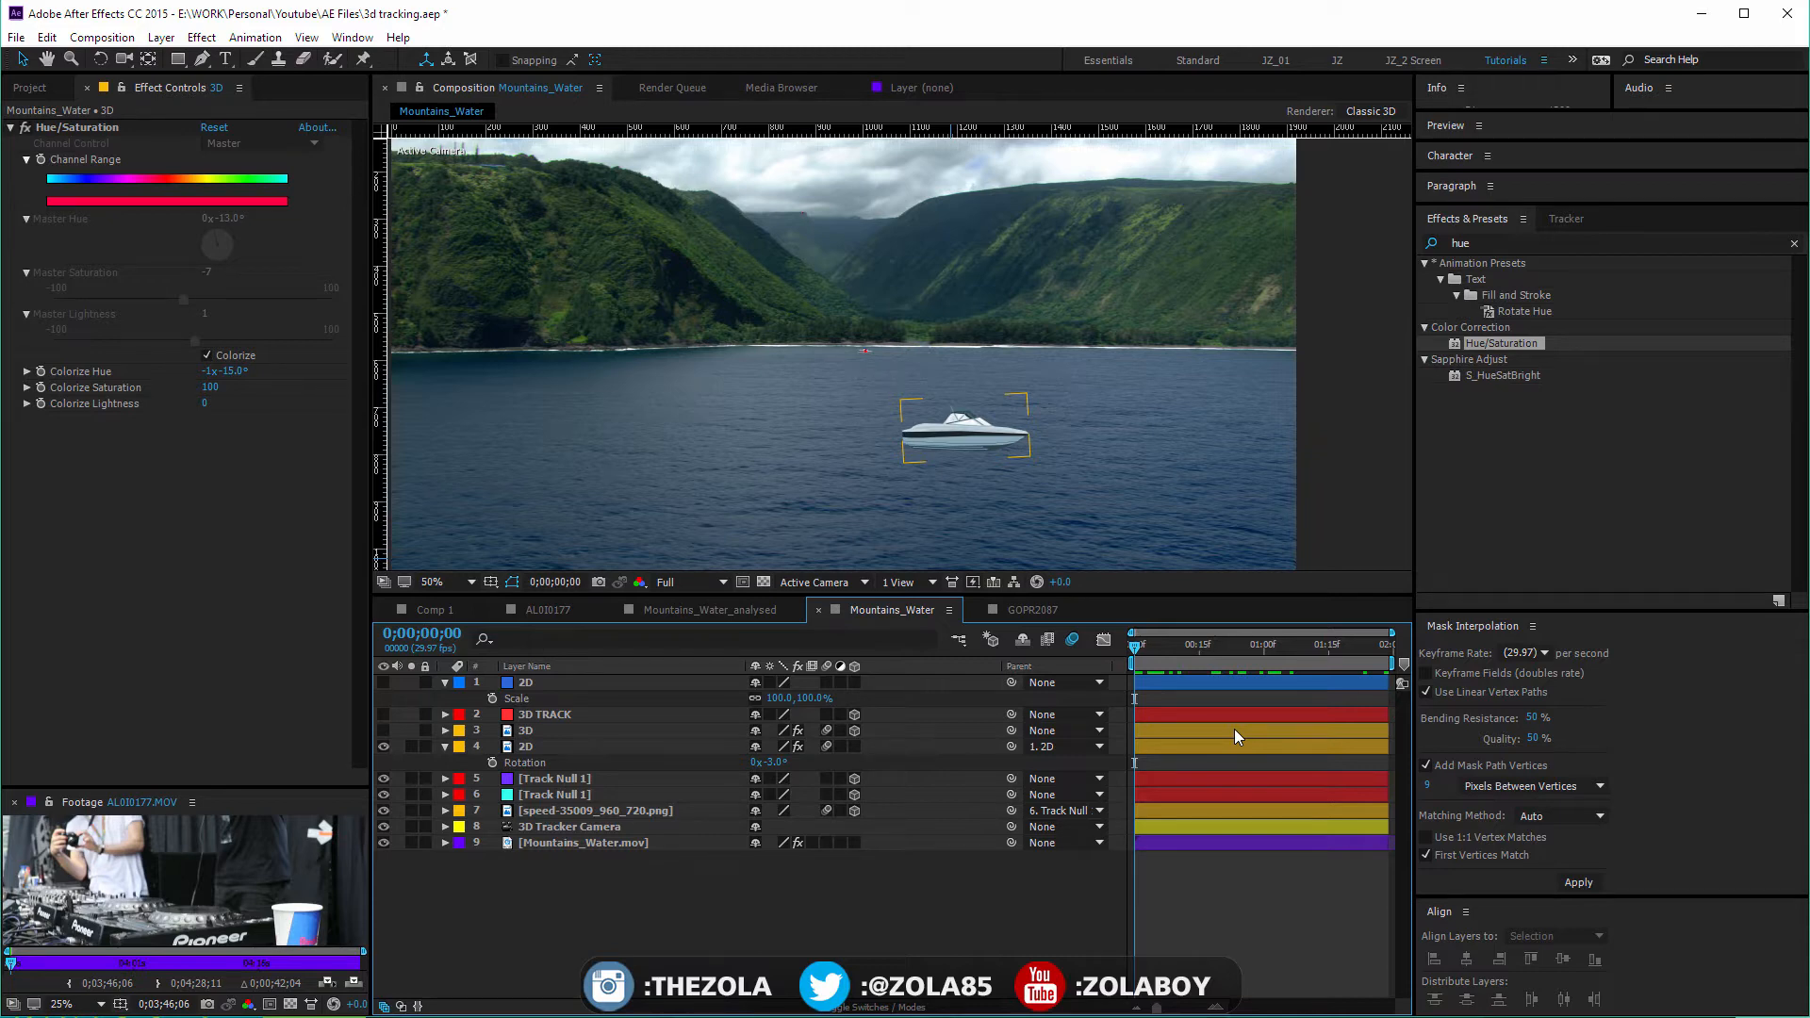
{"action": "key", "text": "space"}
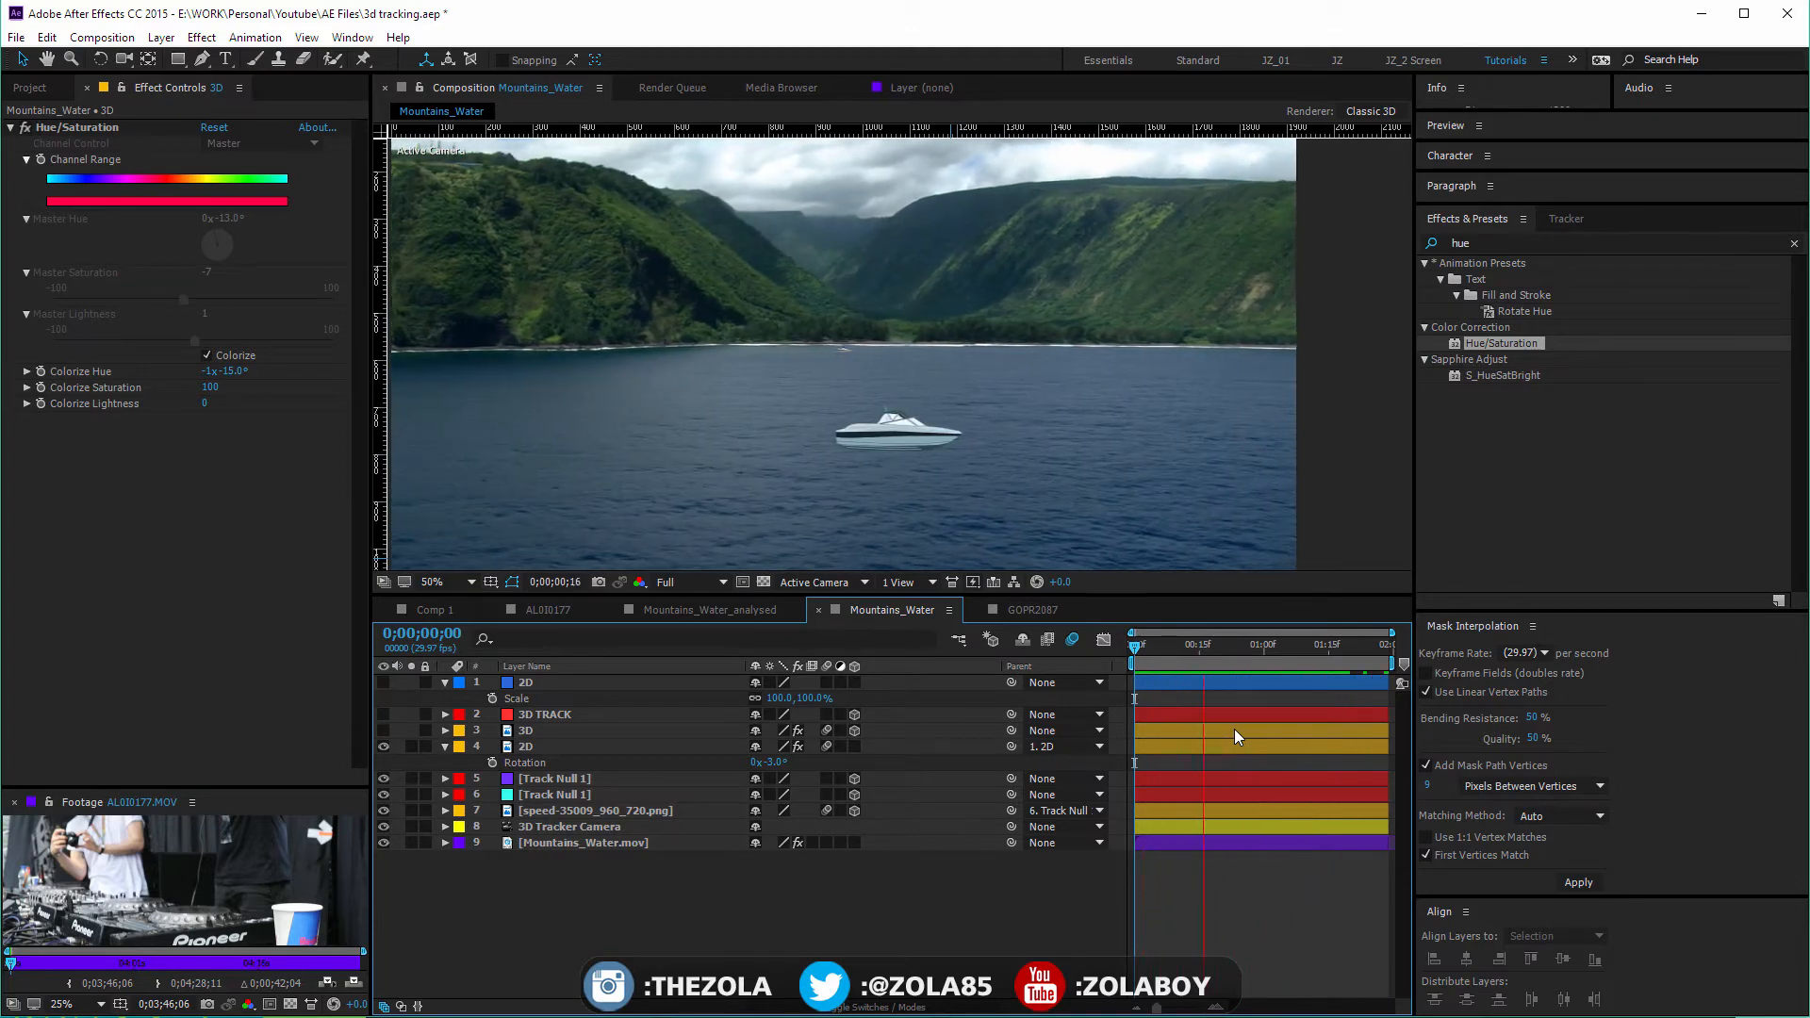
{"action": "scroll", "coordinate": [625, 489], "scroll_direction": "up", "scroll_amount": 1}
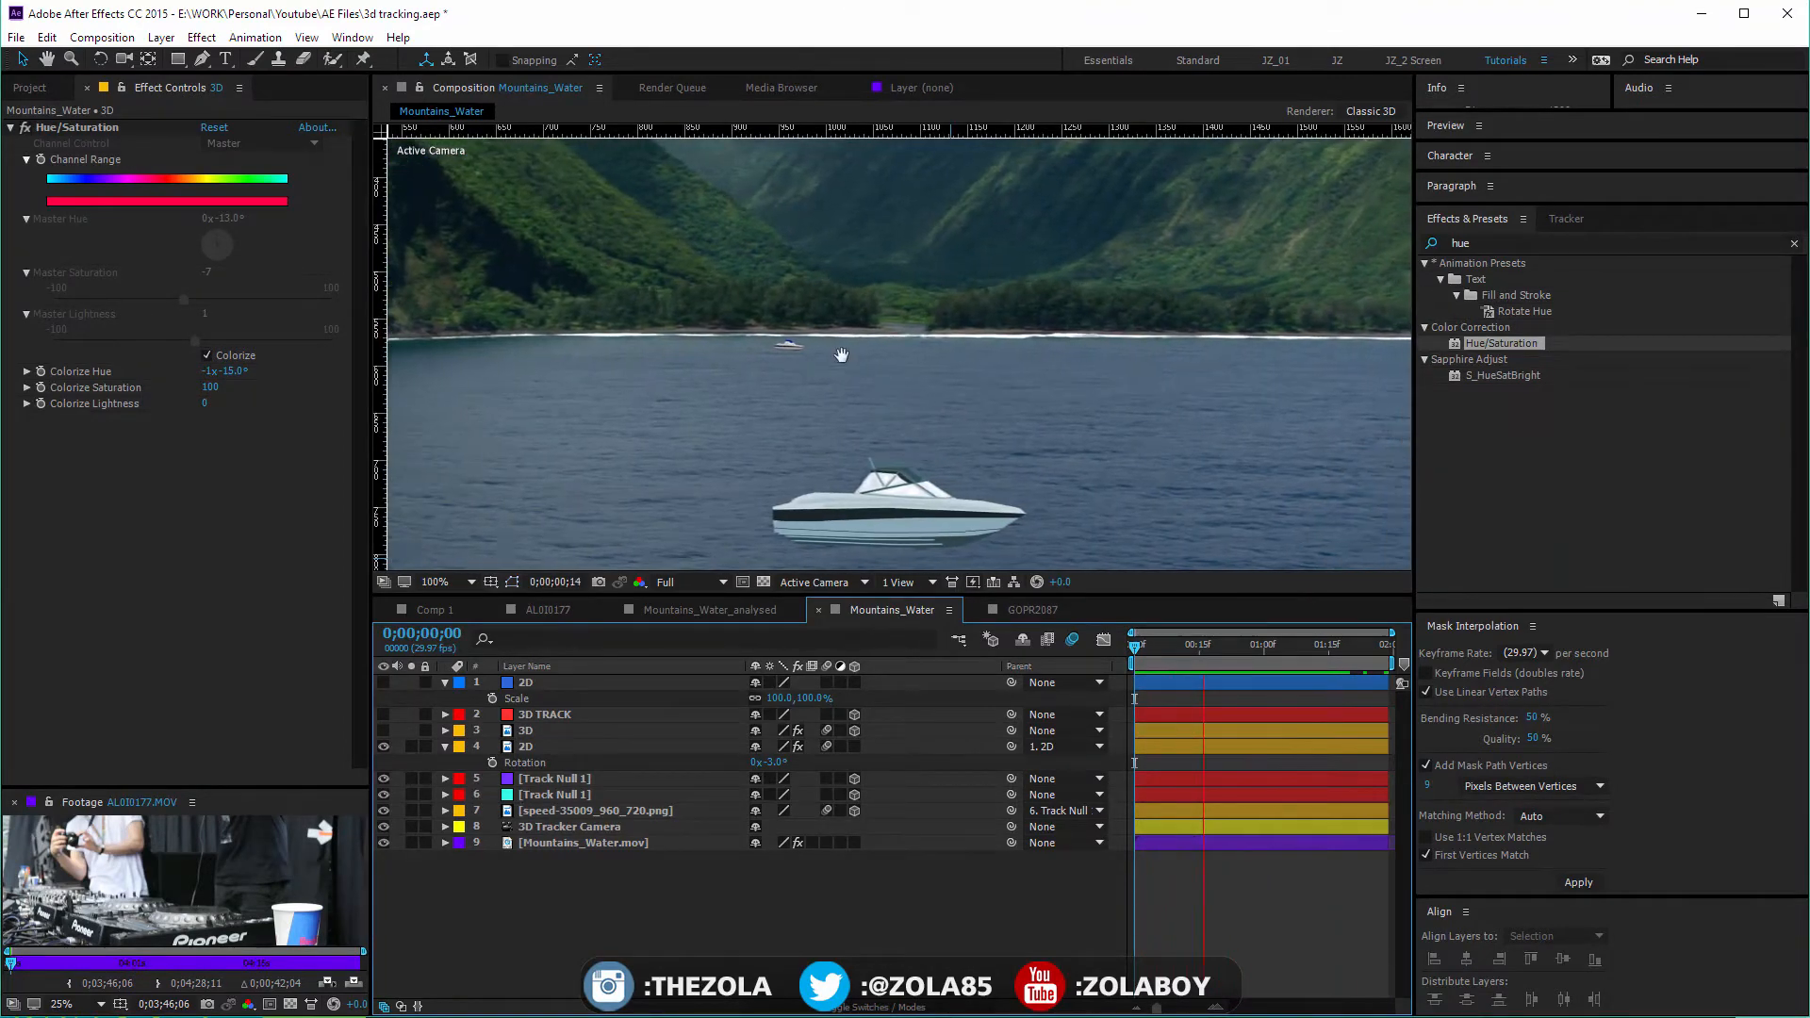
{"action": "left_click_drag", "start_coordinate": [840, 358], "coordinate": [888, 339]}
{"action": "left_click_drag", "start_coordinate": [1202, 646], "coordinate": [869, 640]}
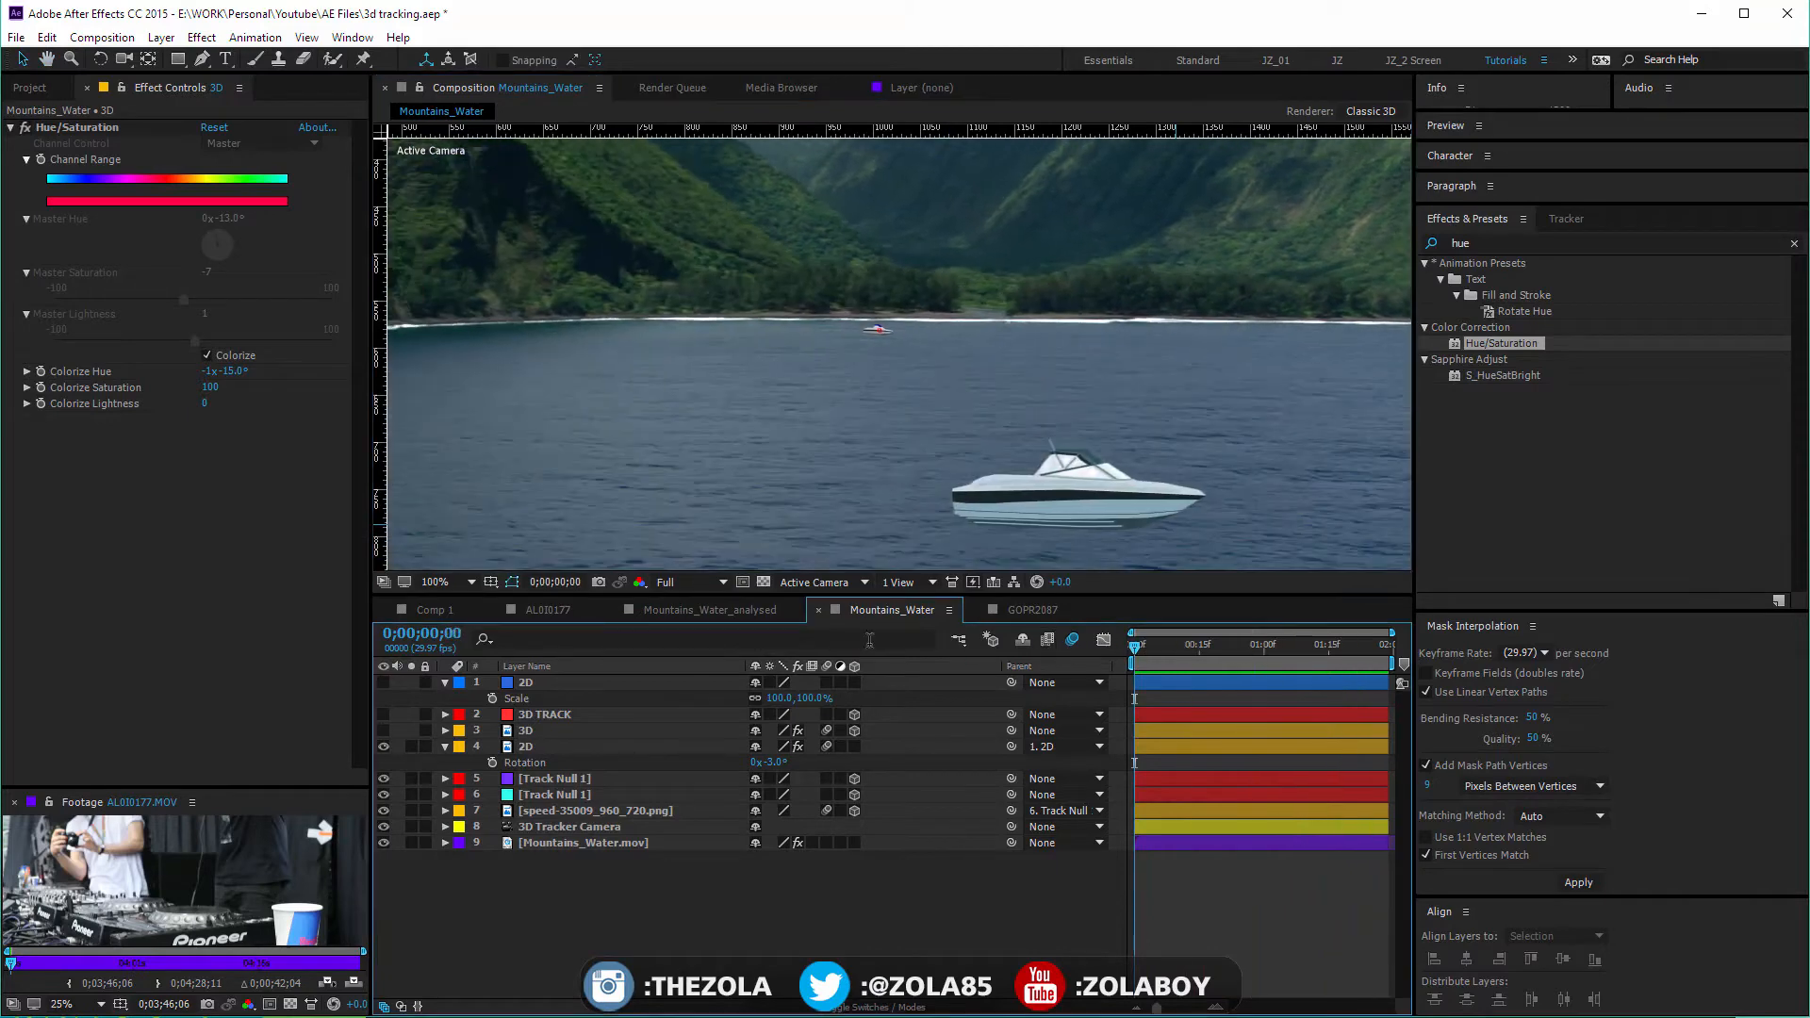
Draw a closed Pen mask around the waterline and lower hull of the white 2D boat, following the hull's bottom edge
{"action": "left_click", "coordinate": [539, 745]}
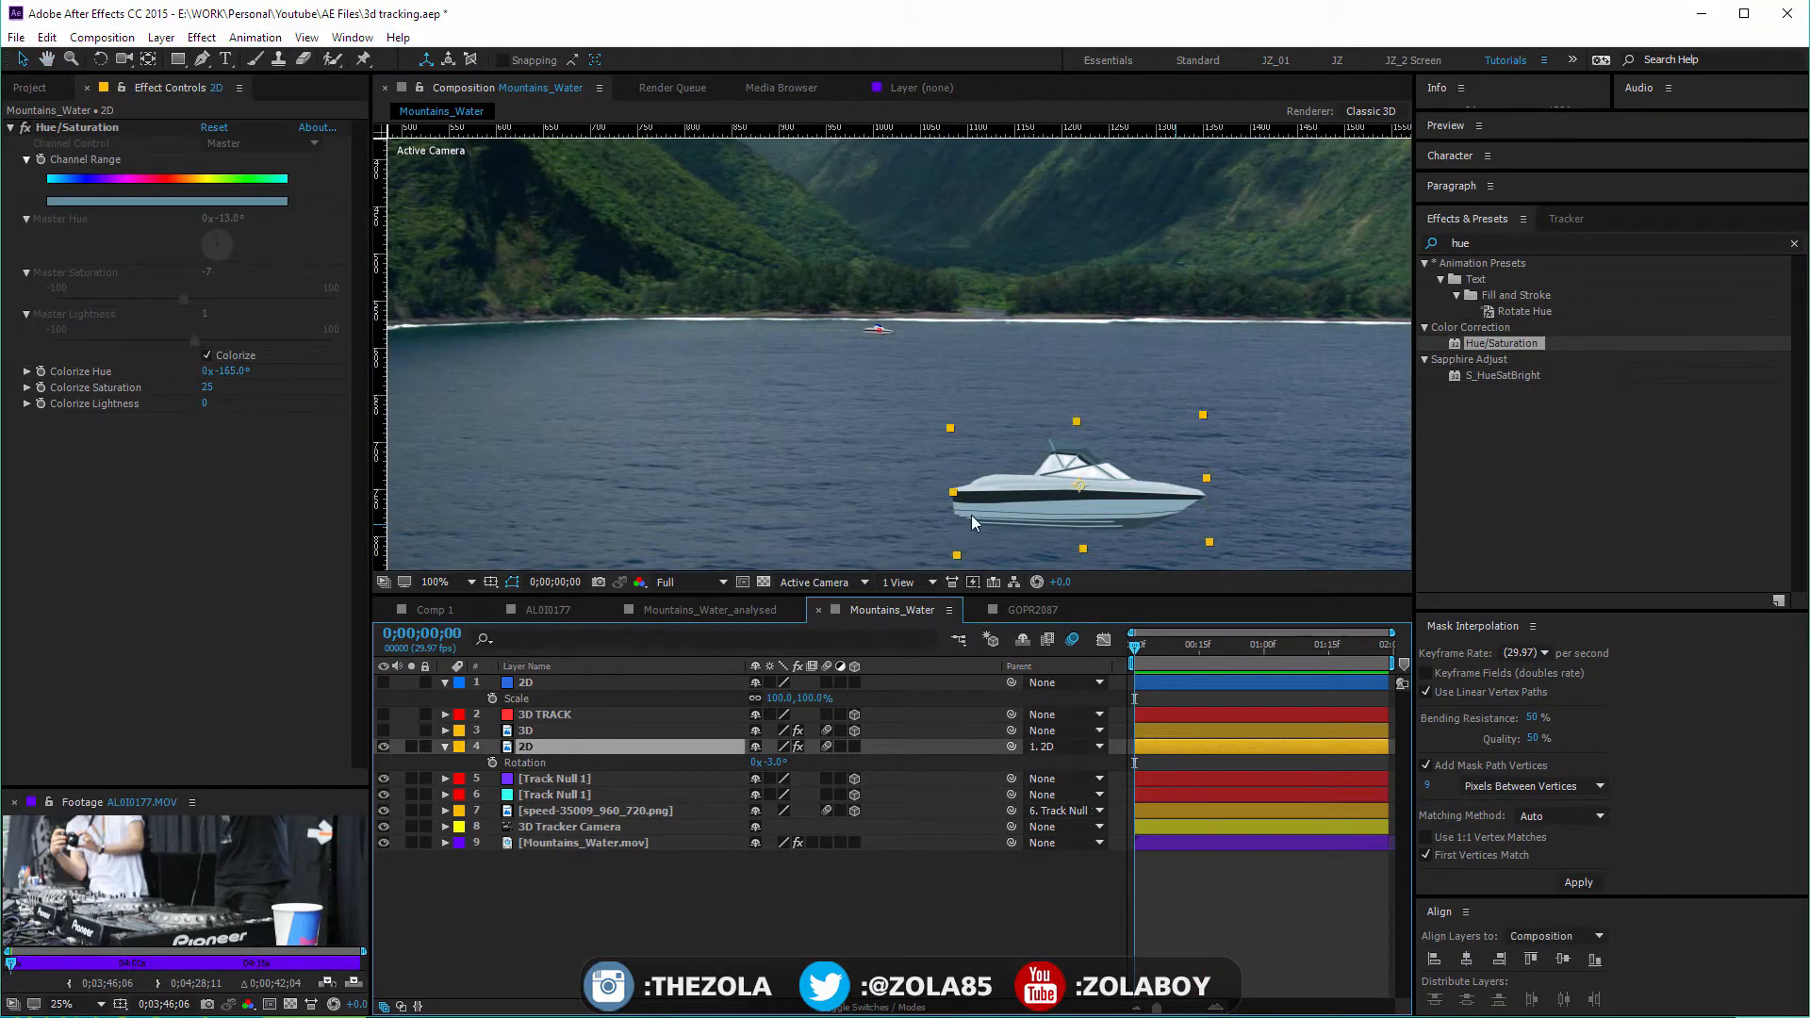
{"action": "key", "text": "g"}
{"action": "left_click", "coordinate": [940, 519]}
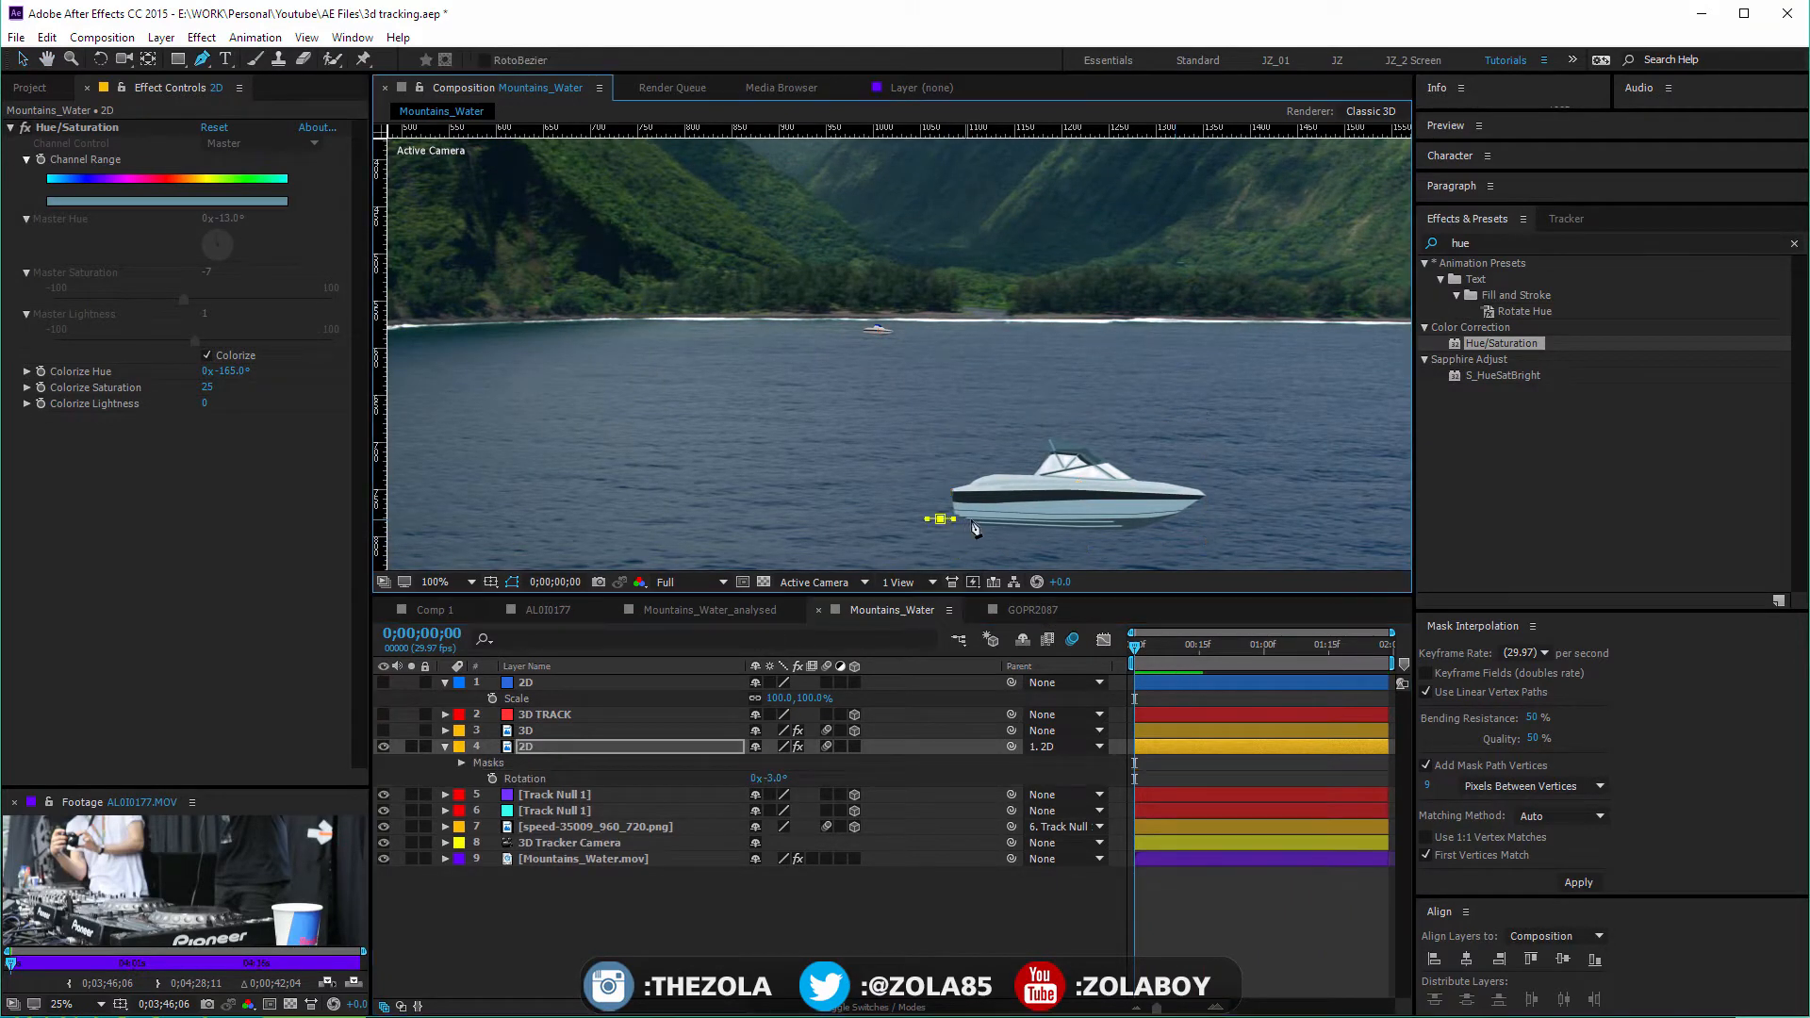
{"action": "left_click", "coordinate": [1043, 520]}
{"action": "left_click", "coordinate": [1078, 520]}
{"action": "left_click", "coordinate": [1087, 520]}
{"action": "left_click", "coordinate": [1158, 520]}
{"action": "left_click", "coordinate": [1221, 524]}
{"action": "left_click", "coordinate": [1163, 560]}
{"action": "left_click", "coordinate": [1025, 548]}
{"action": "left_click", "coordinate": [989, 549]}
{"action": "left_click", "coordinate": [954, 544]}
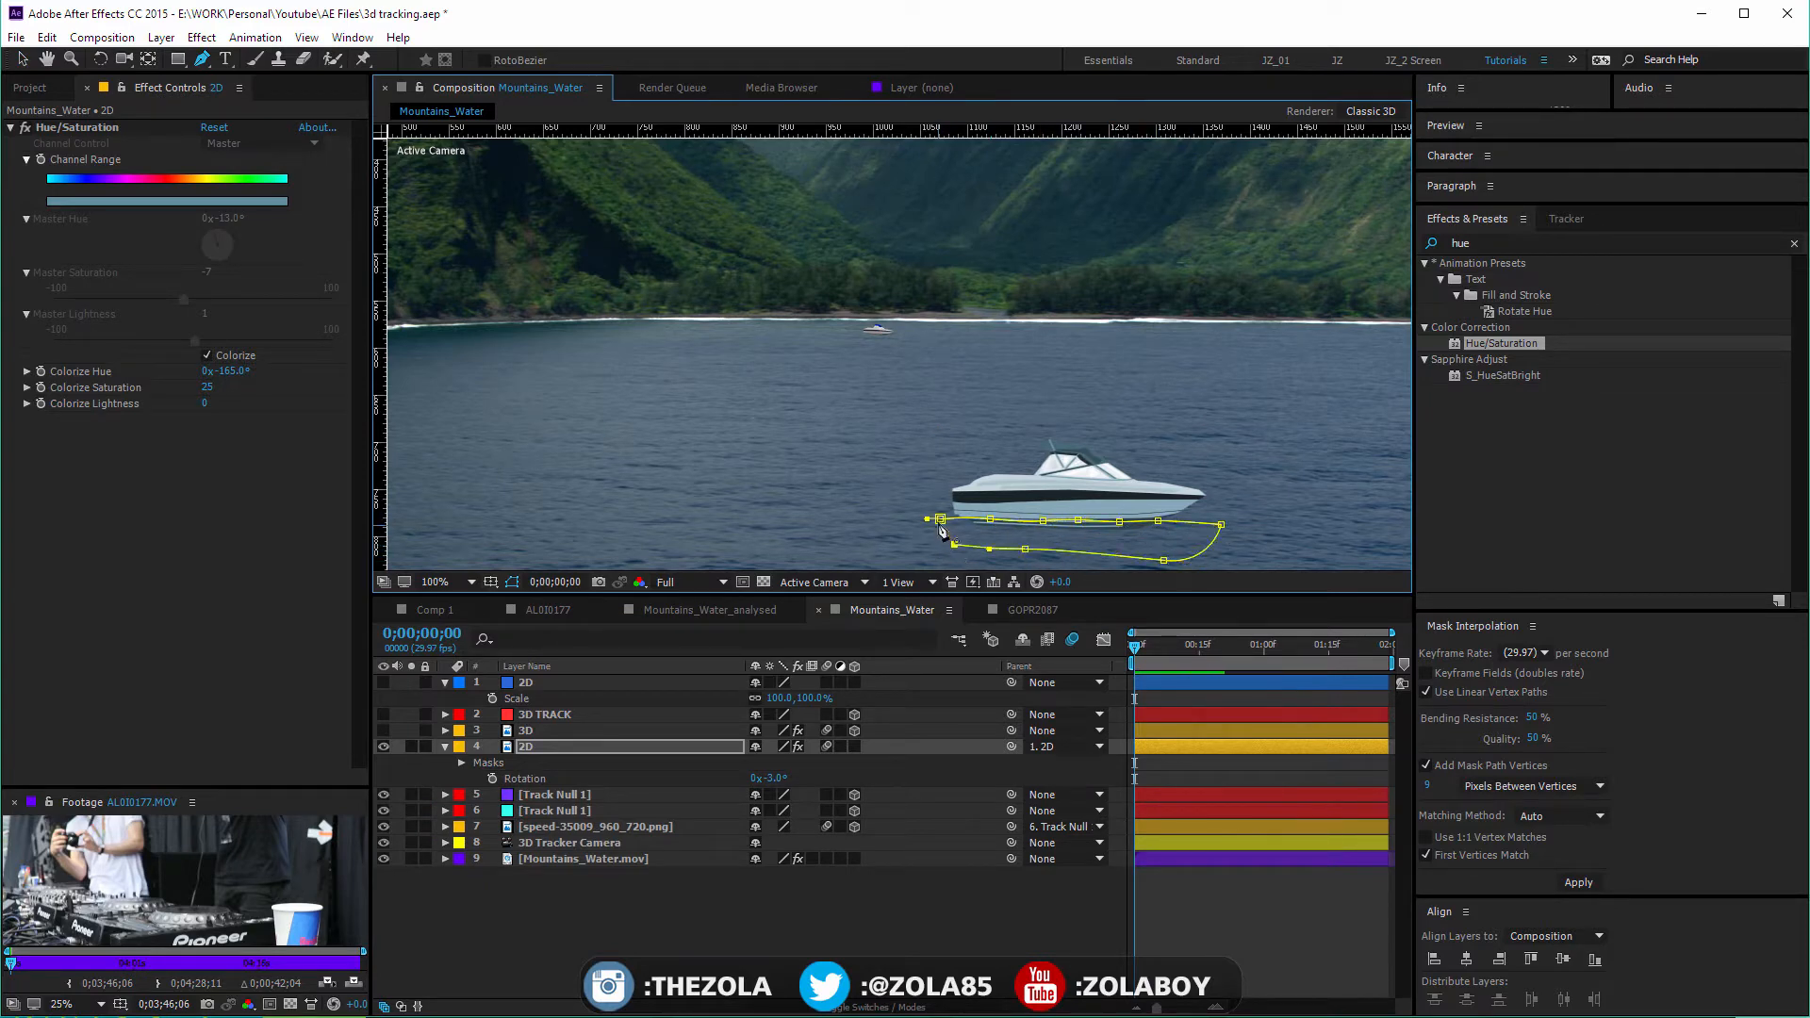
{"action": "left_click", "coordinate": [940, 520]}
Invert the 2D boat's mask, set its feather to 2 pixels, and preview the softened waterline
{"action": "key", "text": "m"}
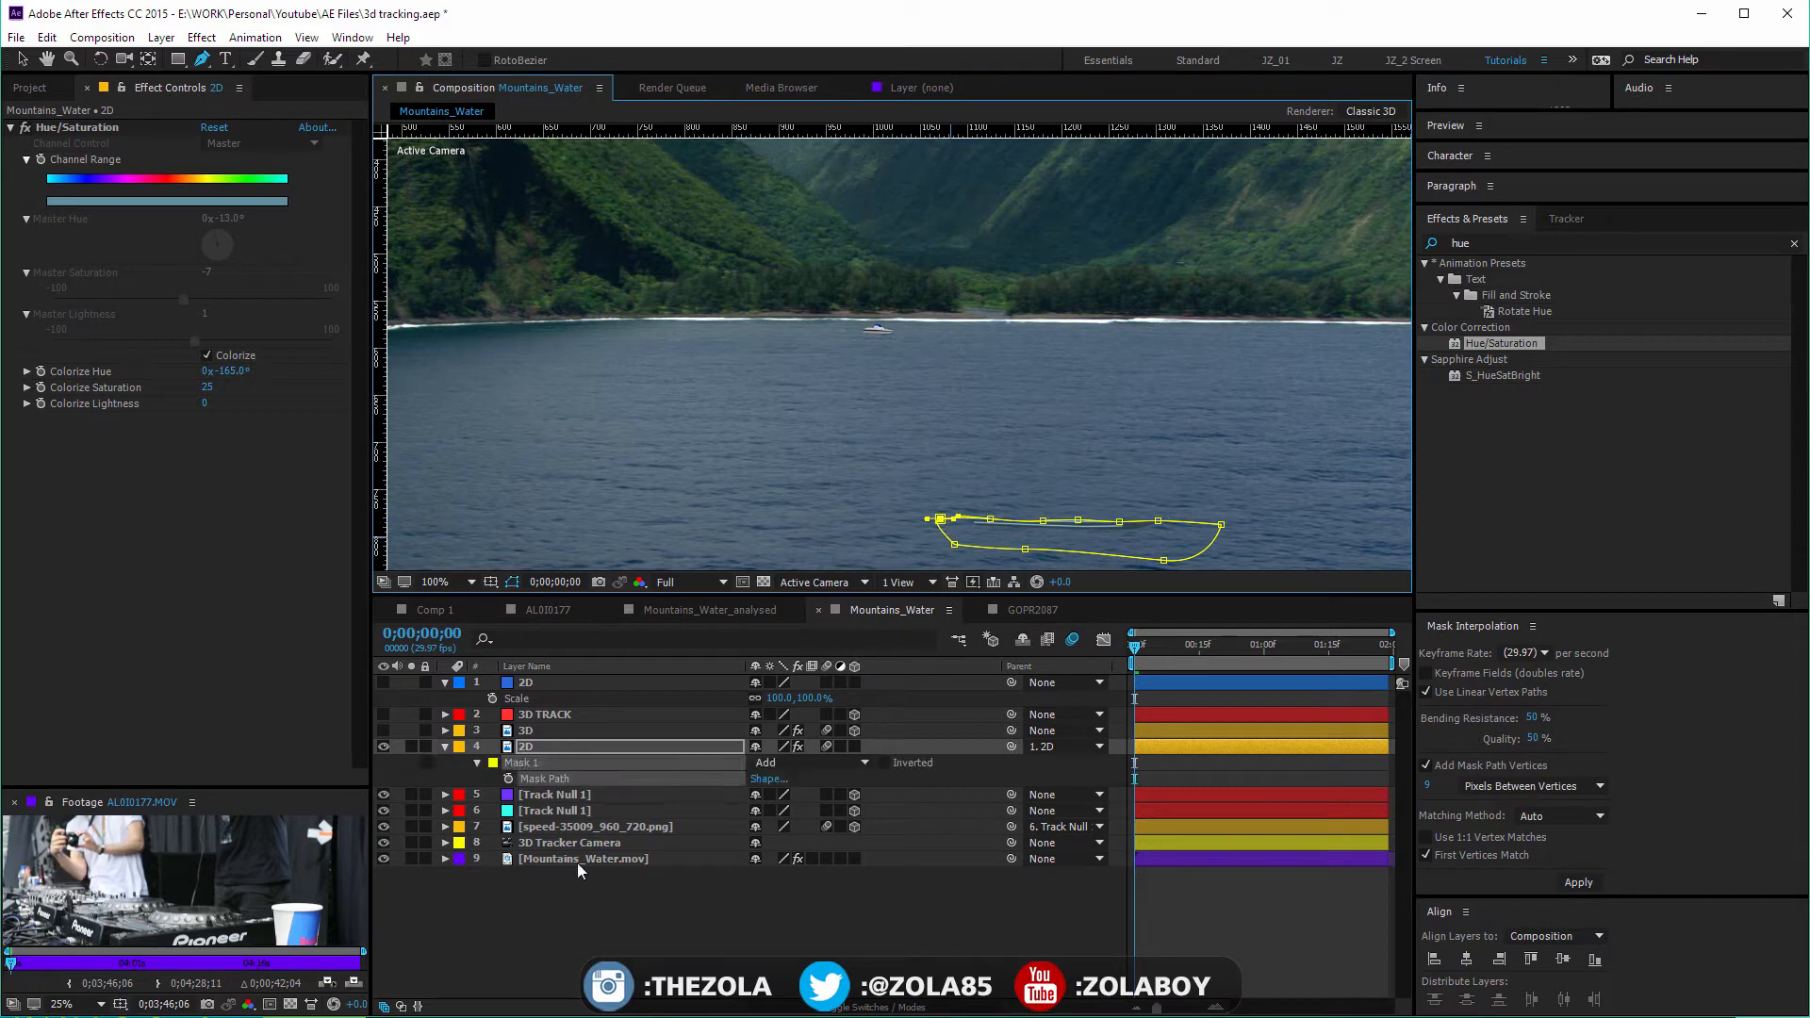
{"action": "left_click", "coordinate": [883, 762]}
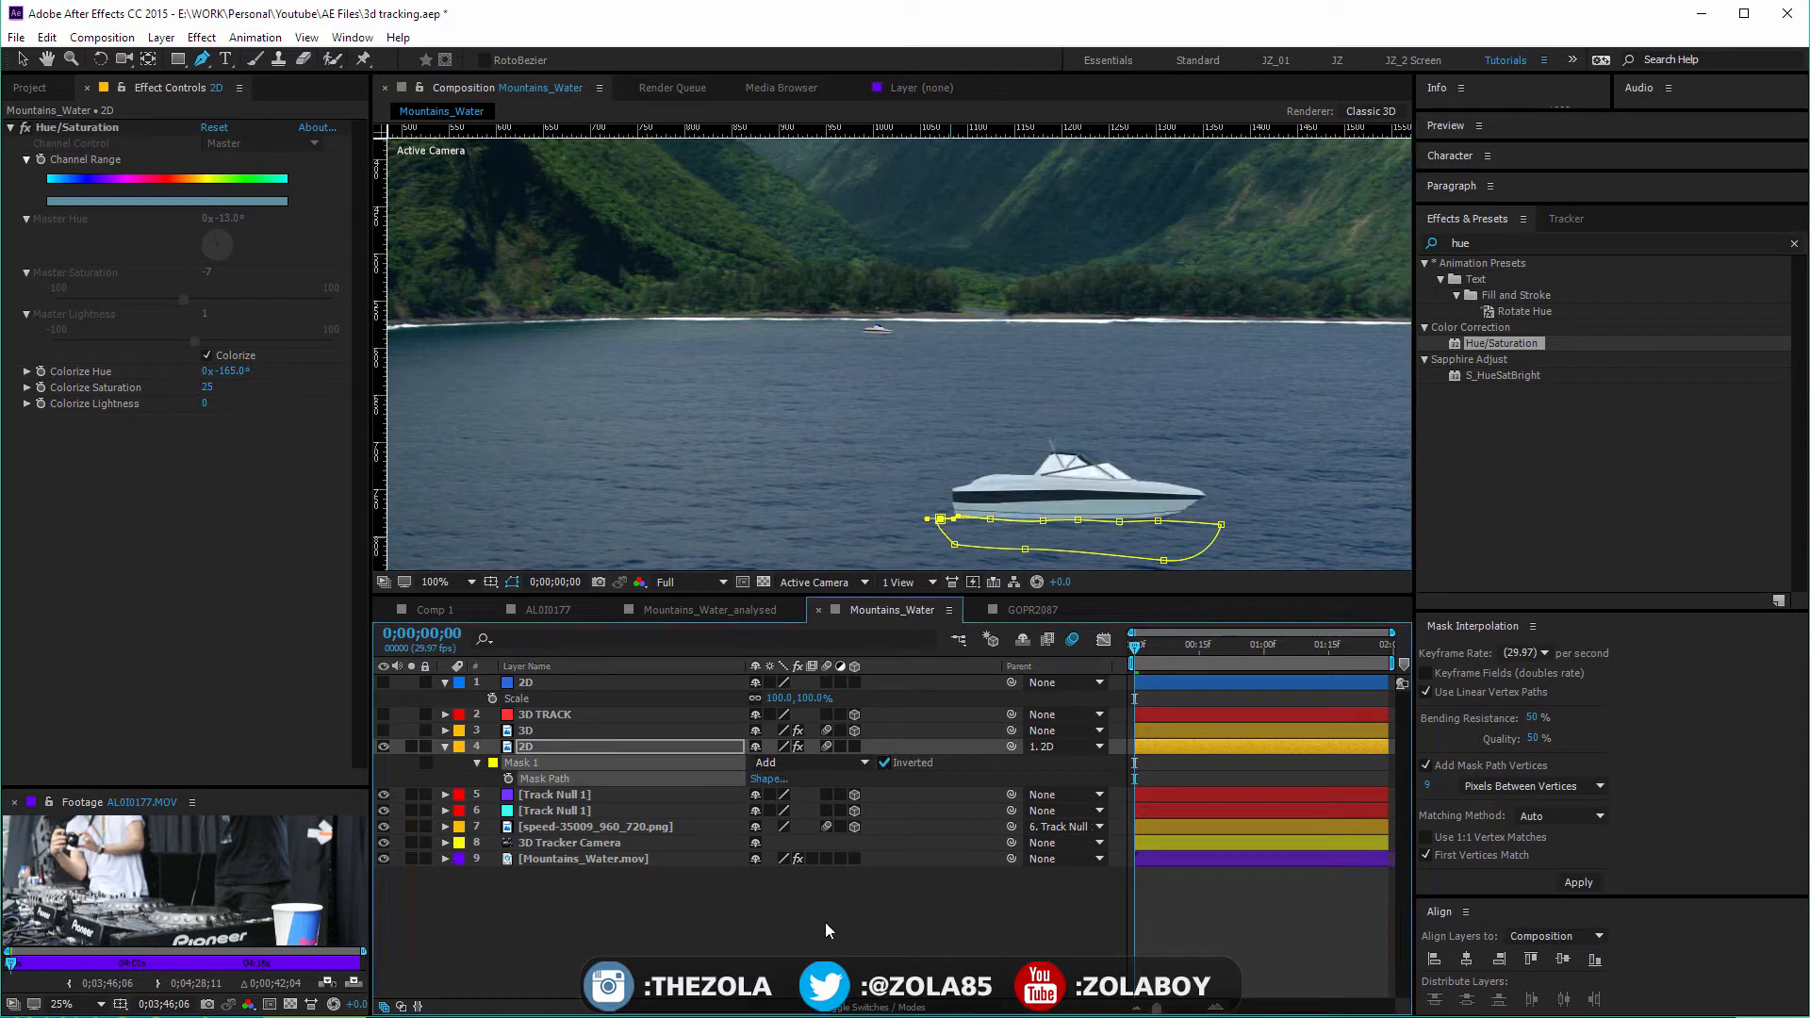
{"action": "key", "text": "f"}
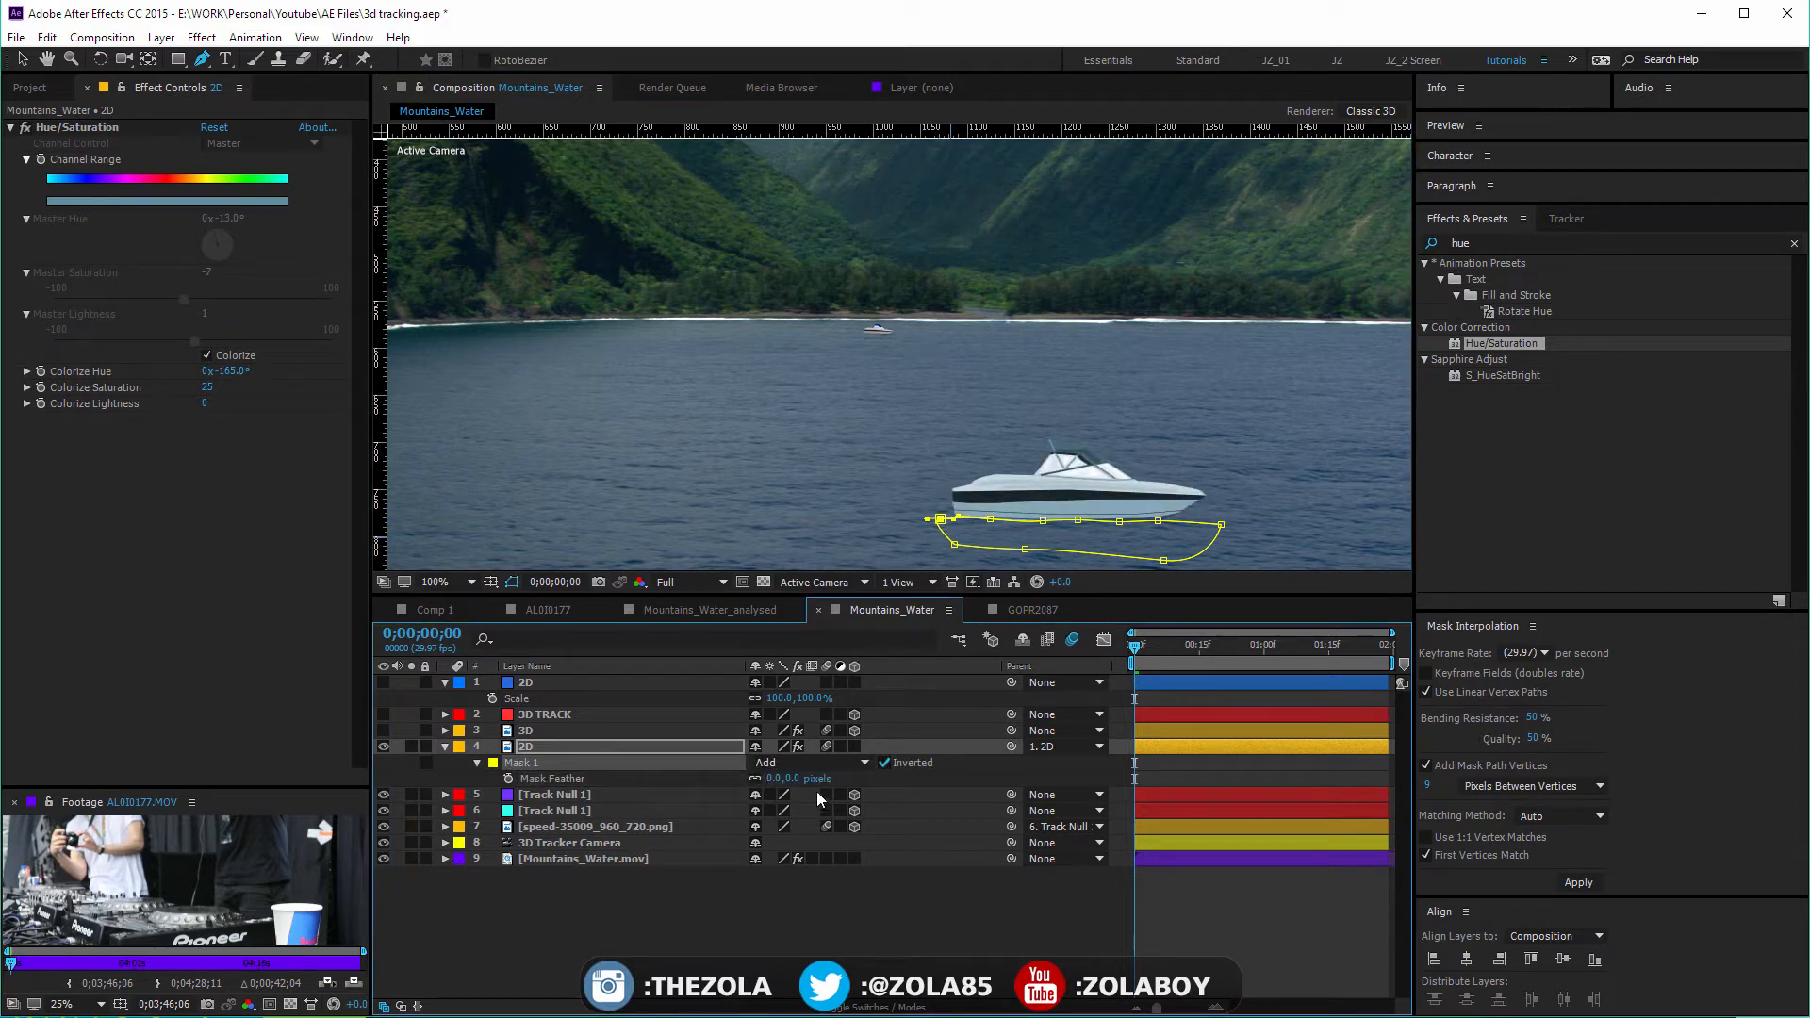
{"action": "left_click_drag", "start_coordinate": [796, 779], "coordinate": [803, 779]}
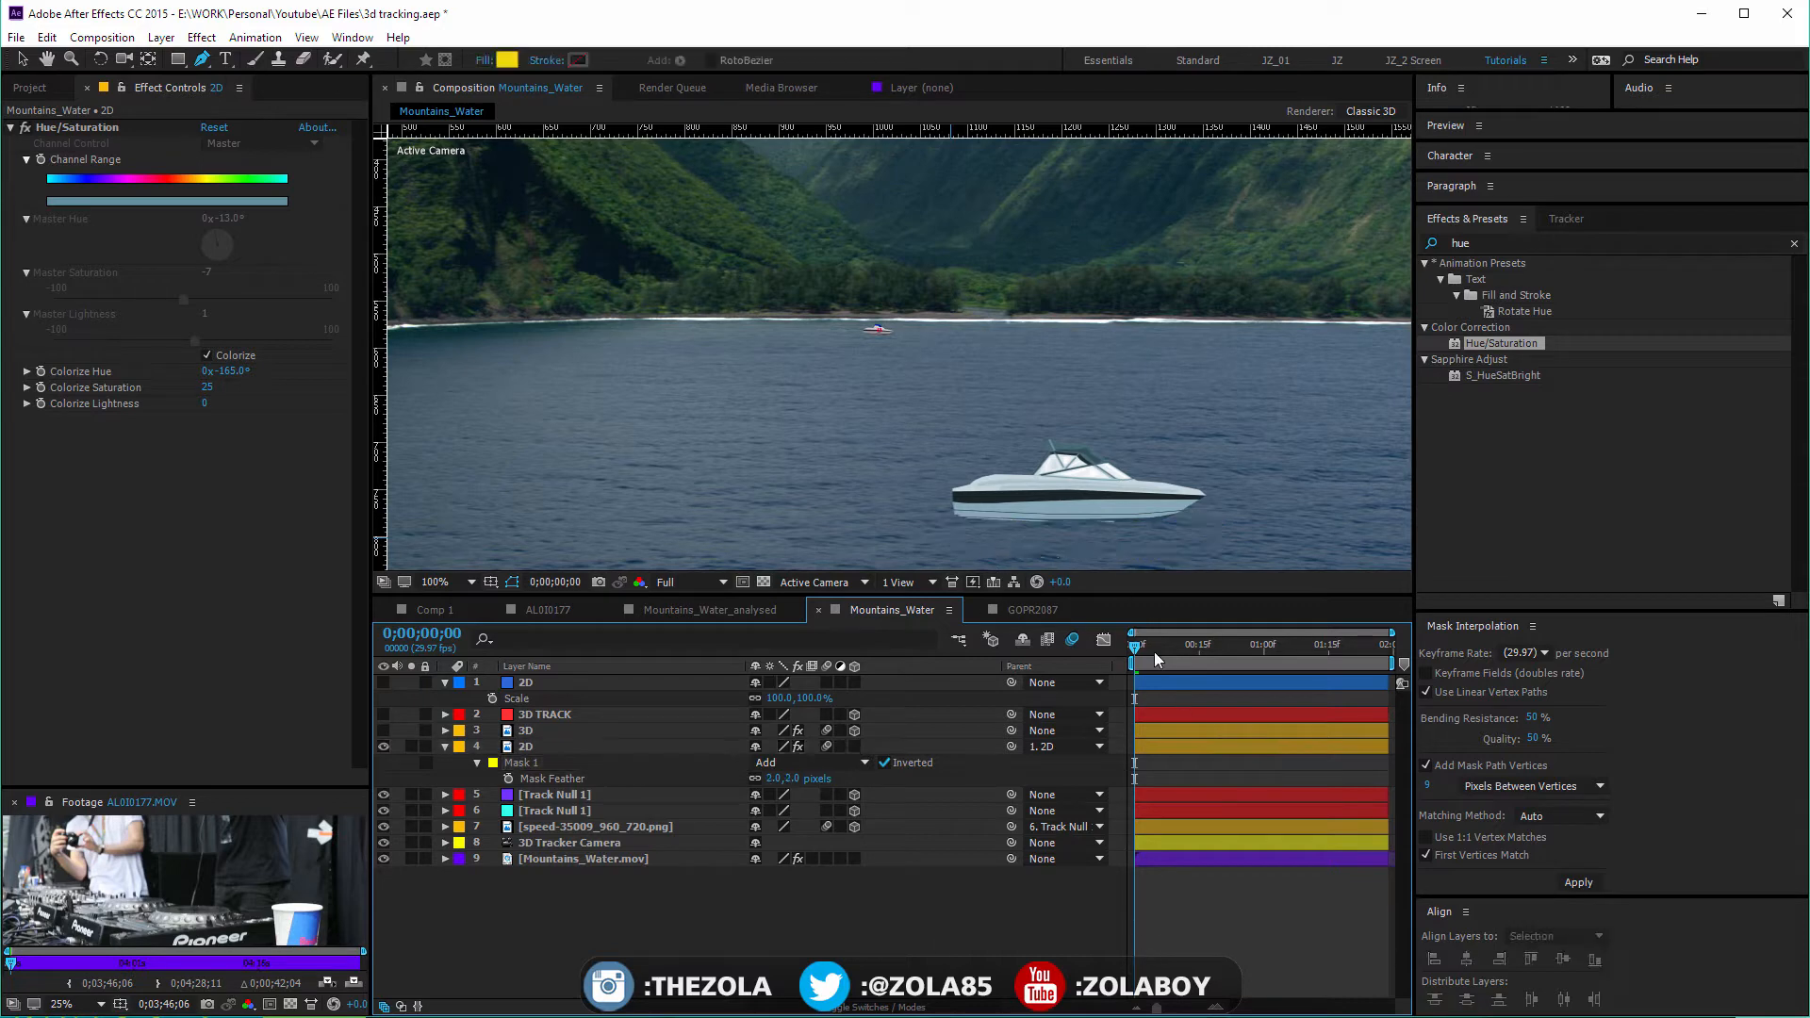
{"action": "key", "text": "space"}
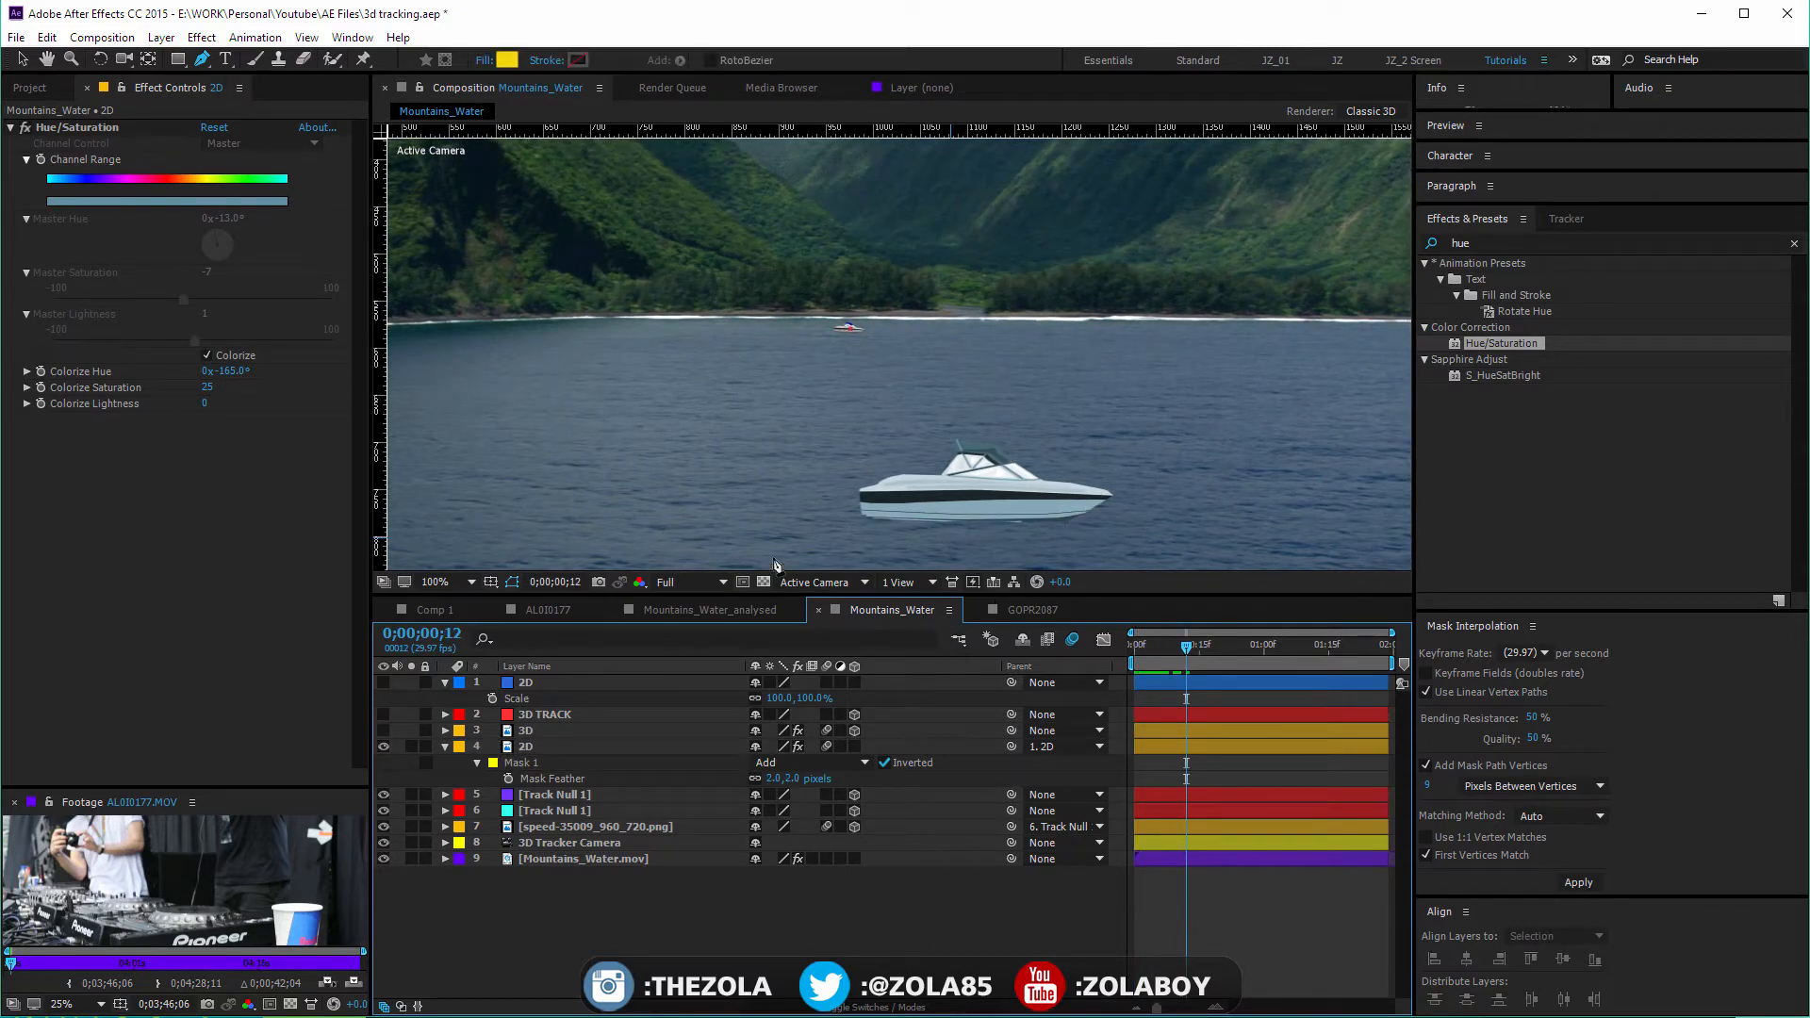
Create a new solid layer in pale blue, colour E3EAF9
{"action": "key", "text": "ctrl+y"}
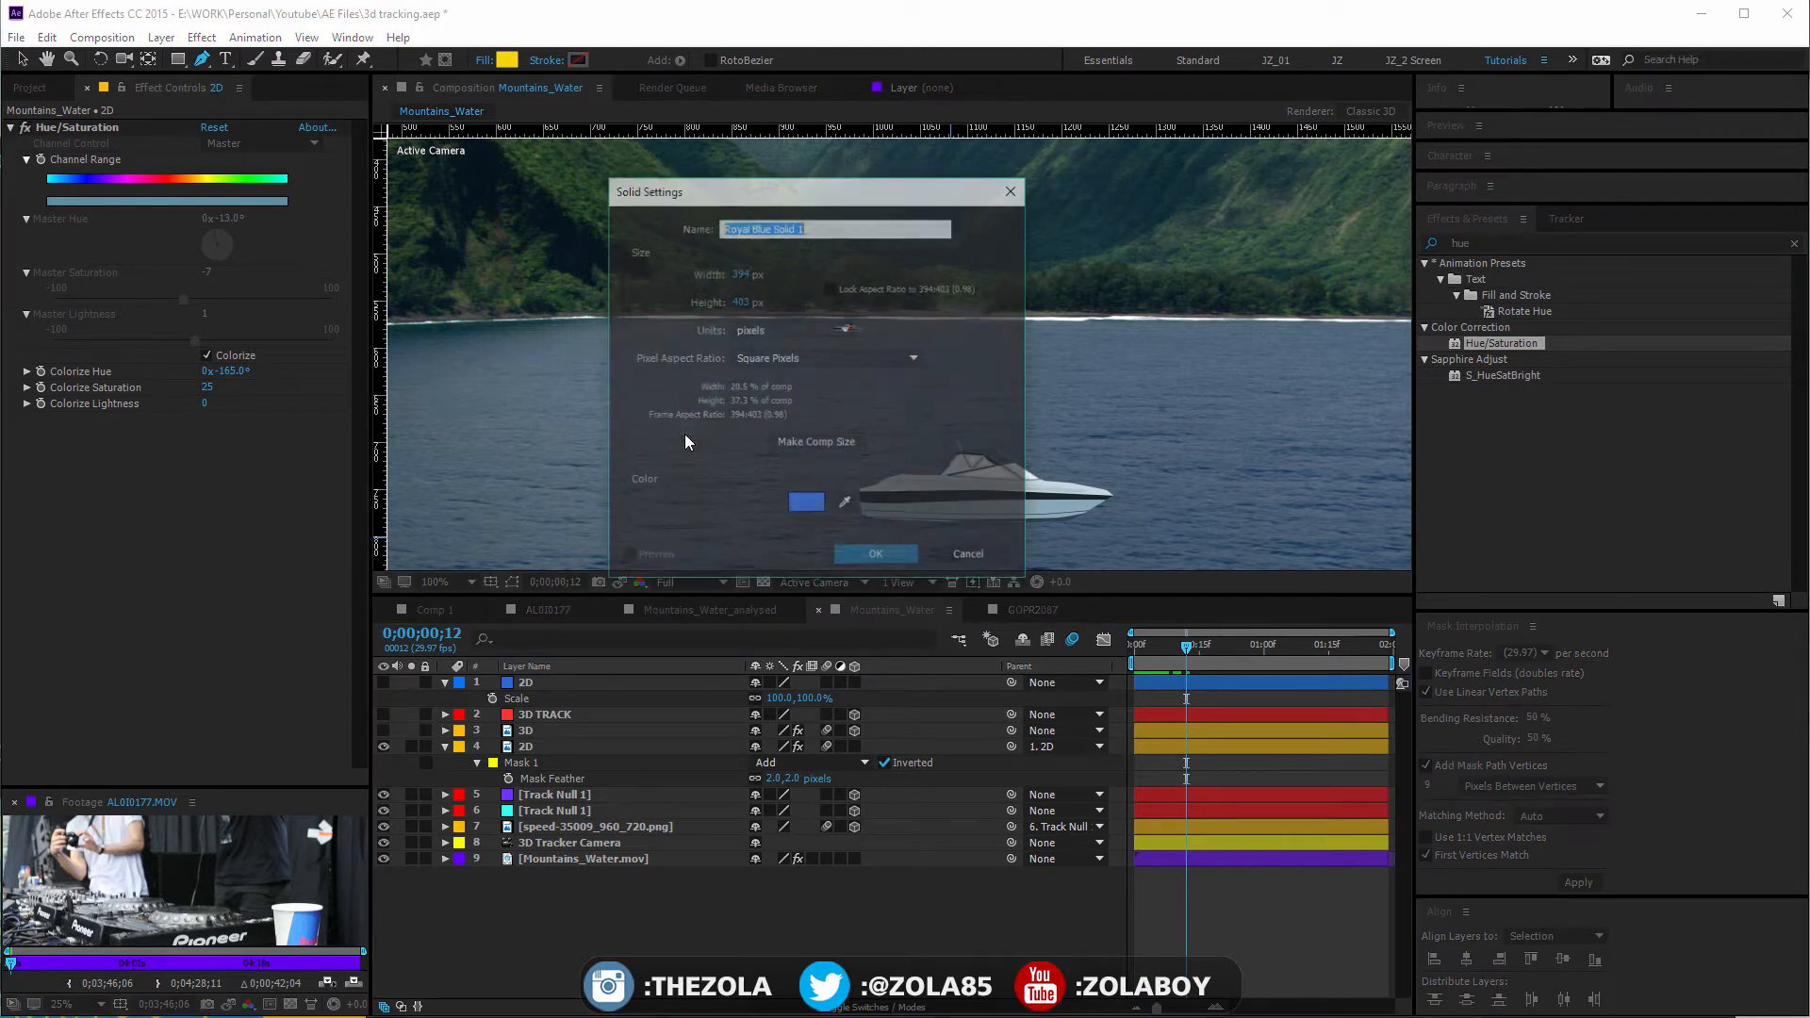
{"action": "left_click", "coordinate": [806, 505]}
{"action": "left_click", "coordinate": [478, 686]}
{"action": "left_click_drag", "start_coordinate": [478, 686], "coordinate": [319, 645]}
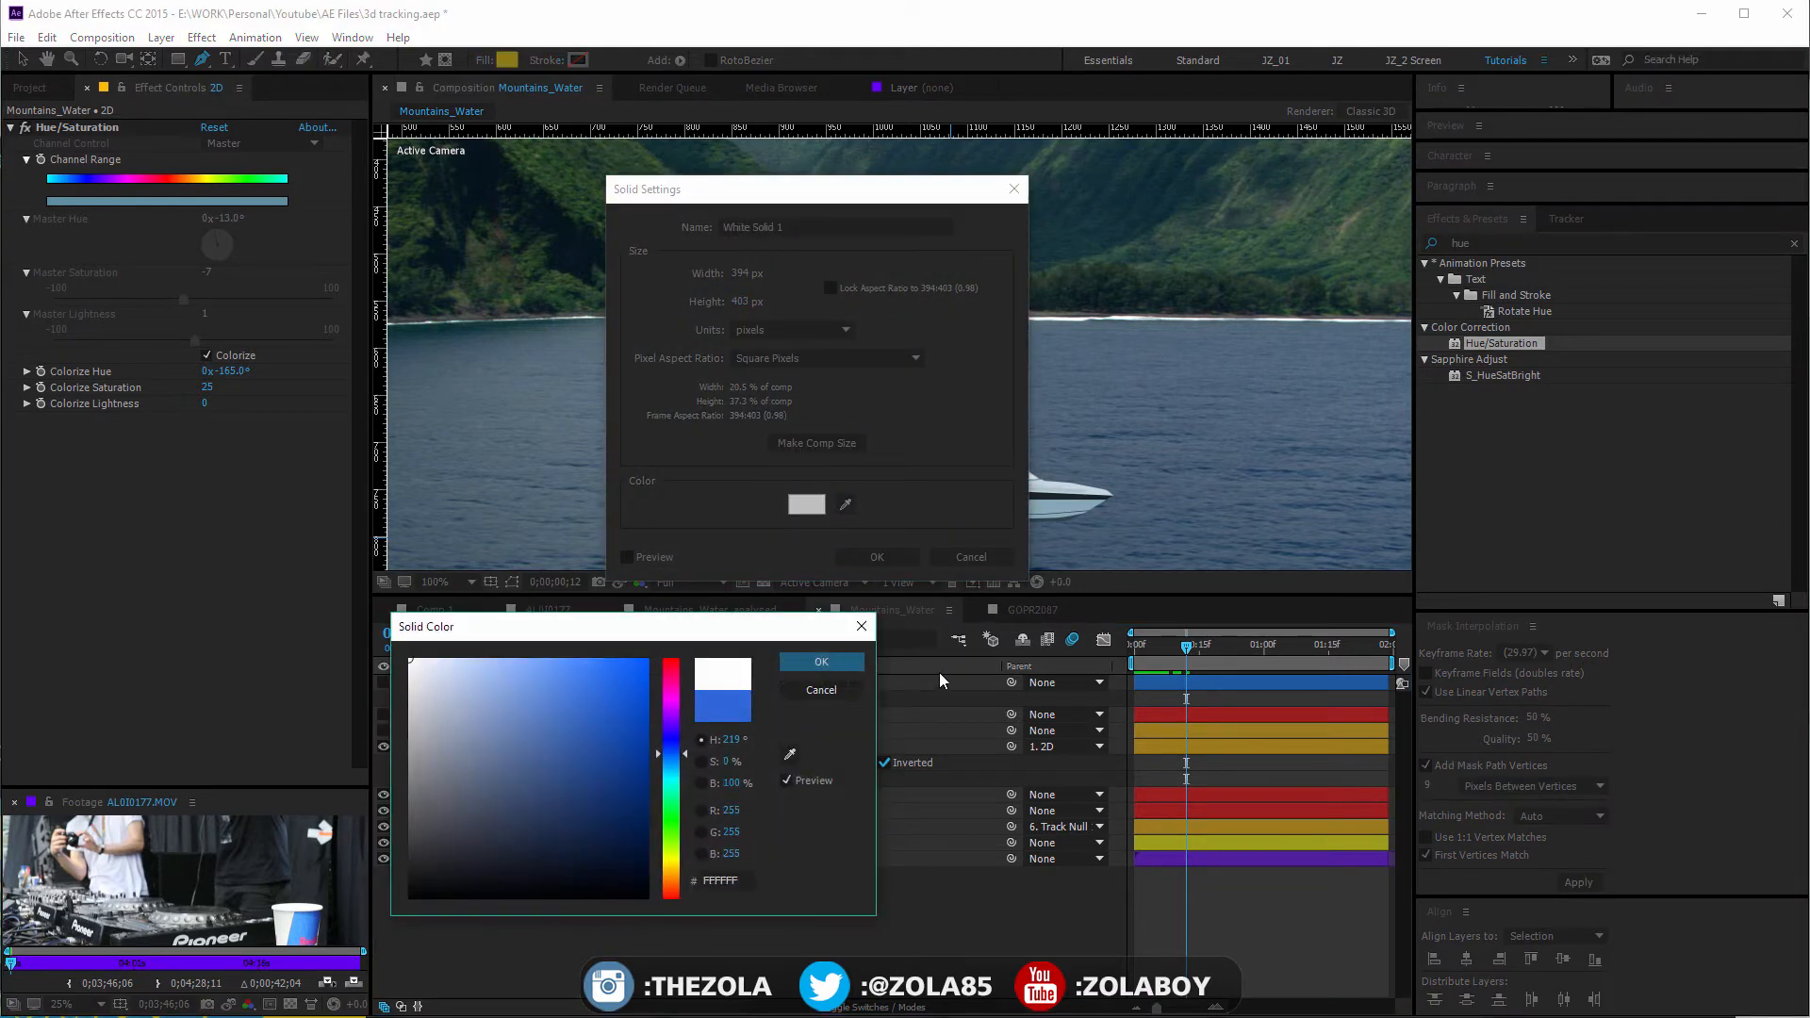
{"action": "left_click_drag", "start_coordinate": [451, 674], "coordinate": [439, 666]}
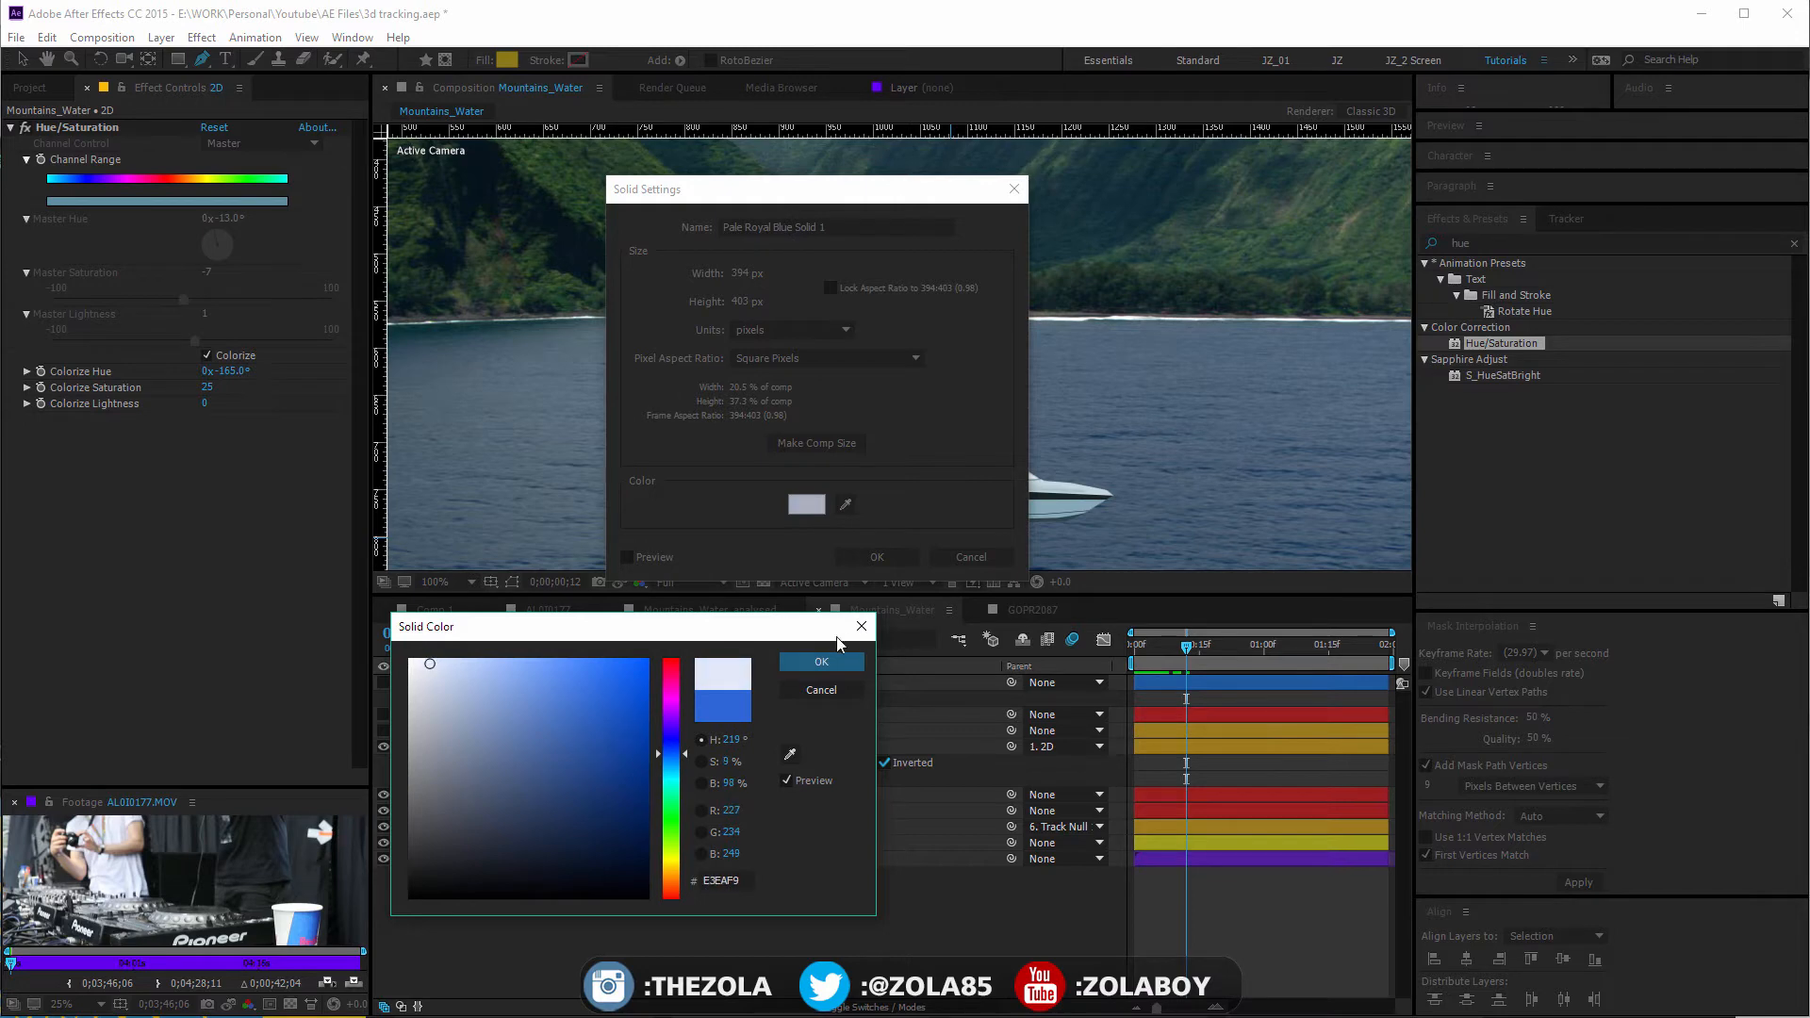
{"action": "left_click", "coordinate": [821, 662]}
{"action": "left_click", "coordinate": [874, 557]}
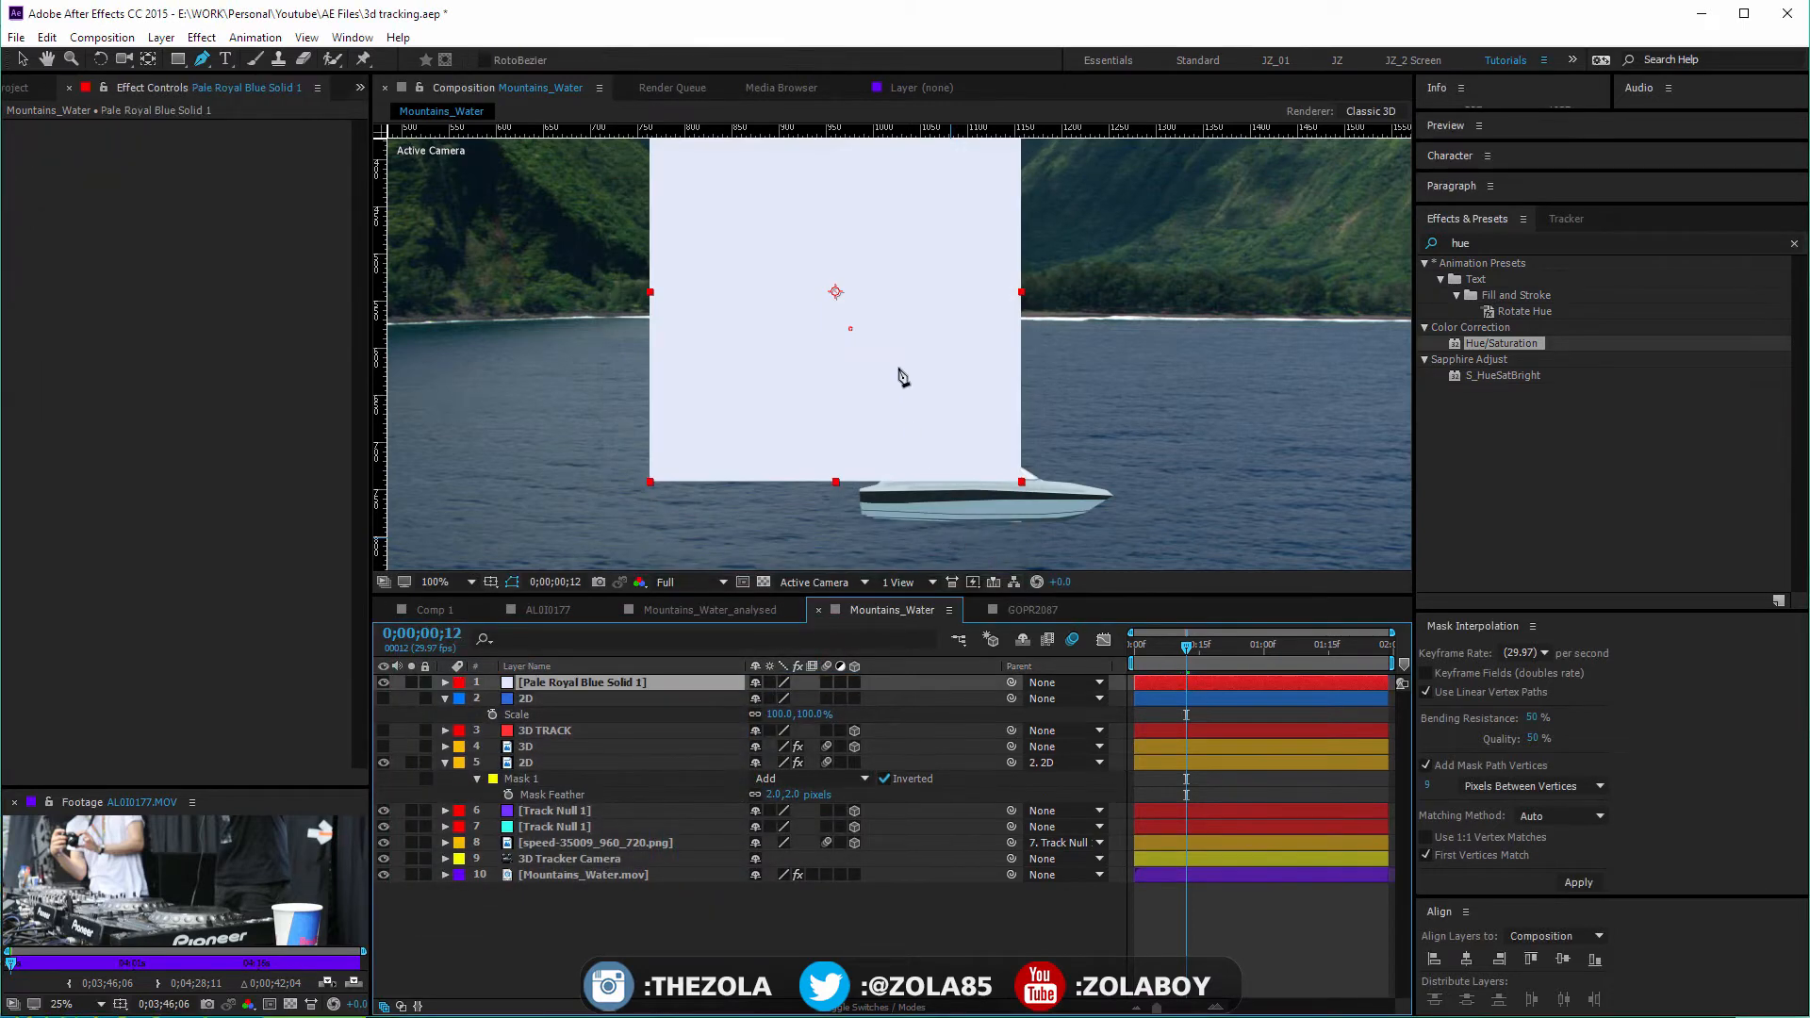
Parent the pale blue solid to the white 2D boat layer so that it takes on the boat's position, rotation and scale
{"action": "left_click", "coordinate": [899, 369]}
{"action": "key", "text": "ctrl+z"}
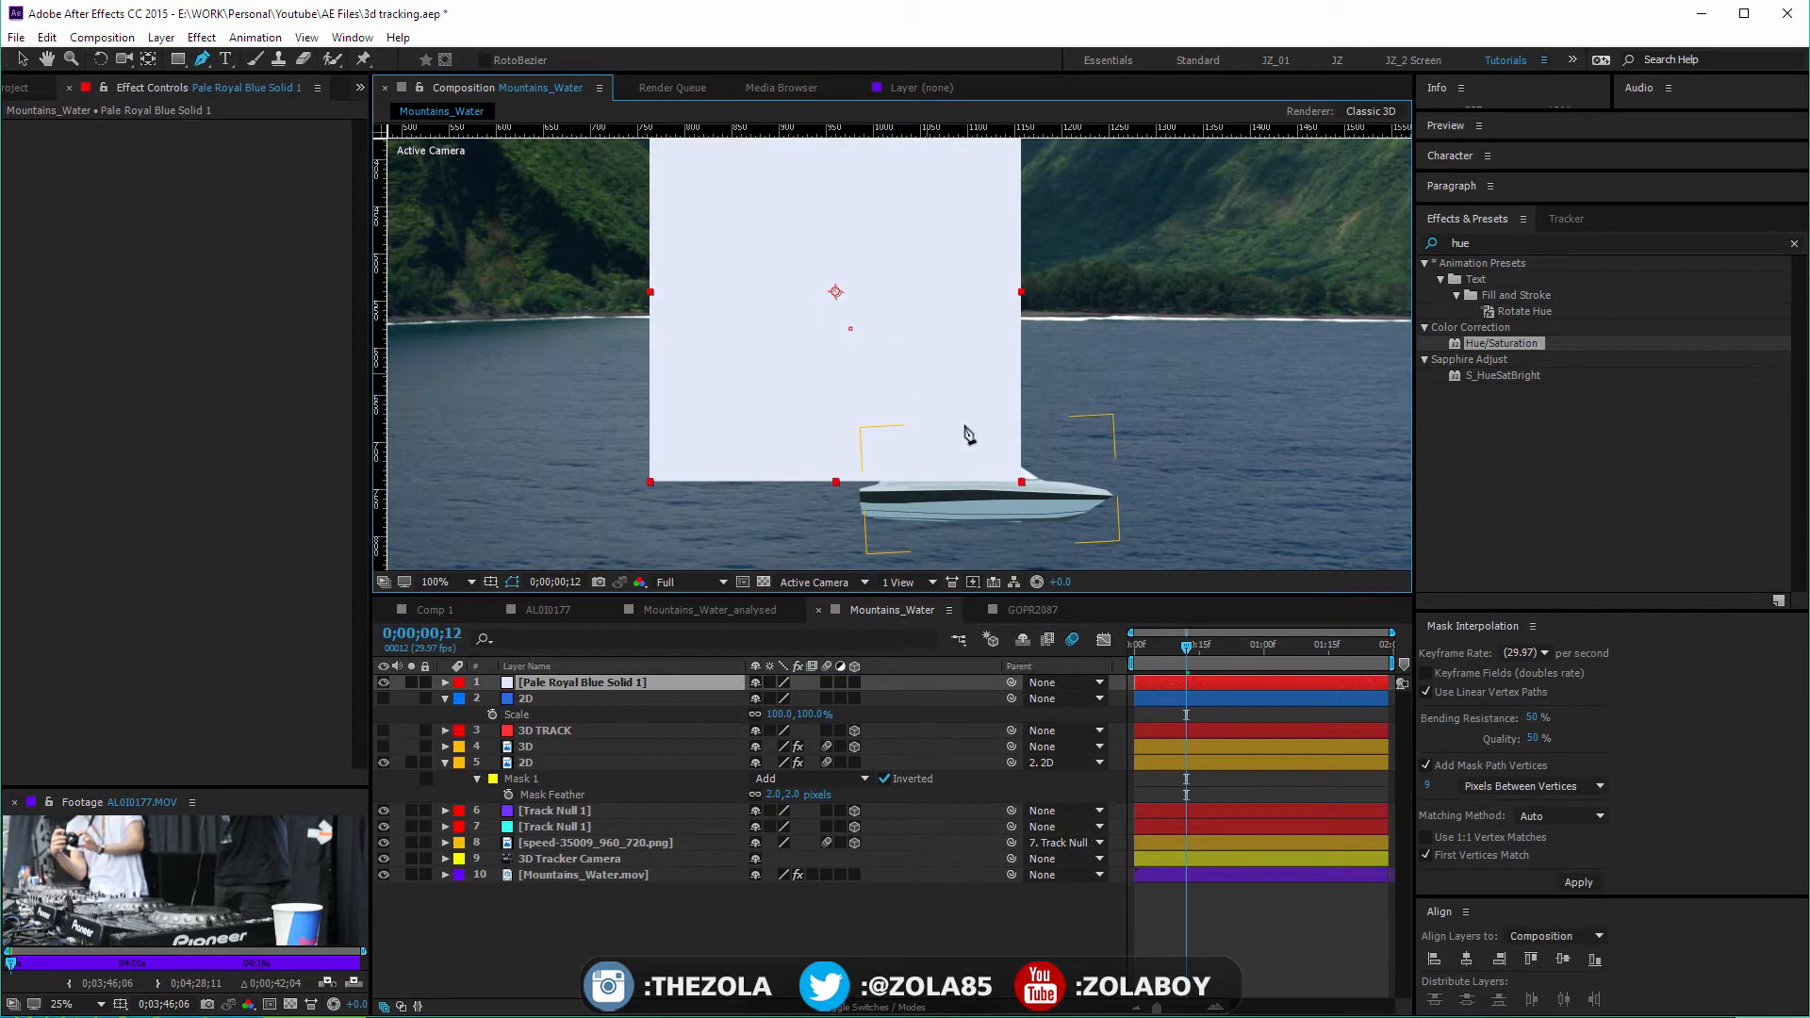
{"action": "left_click_drag", "start_coordinate": [1011, 683], "coordinate": [551, 766]}
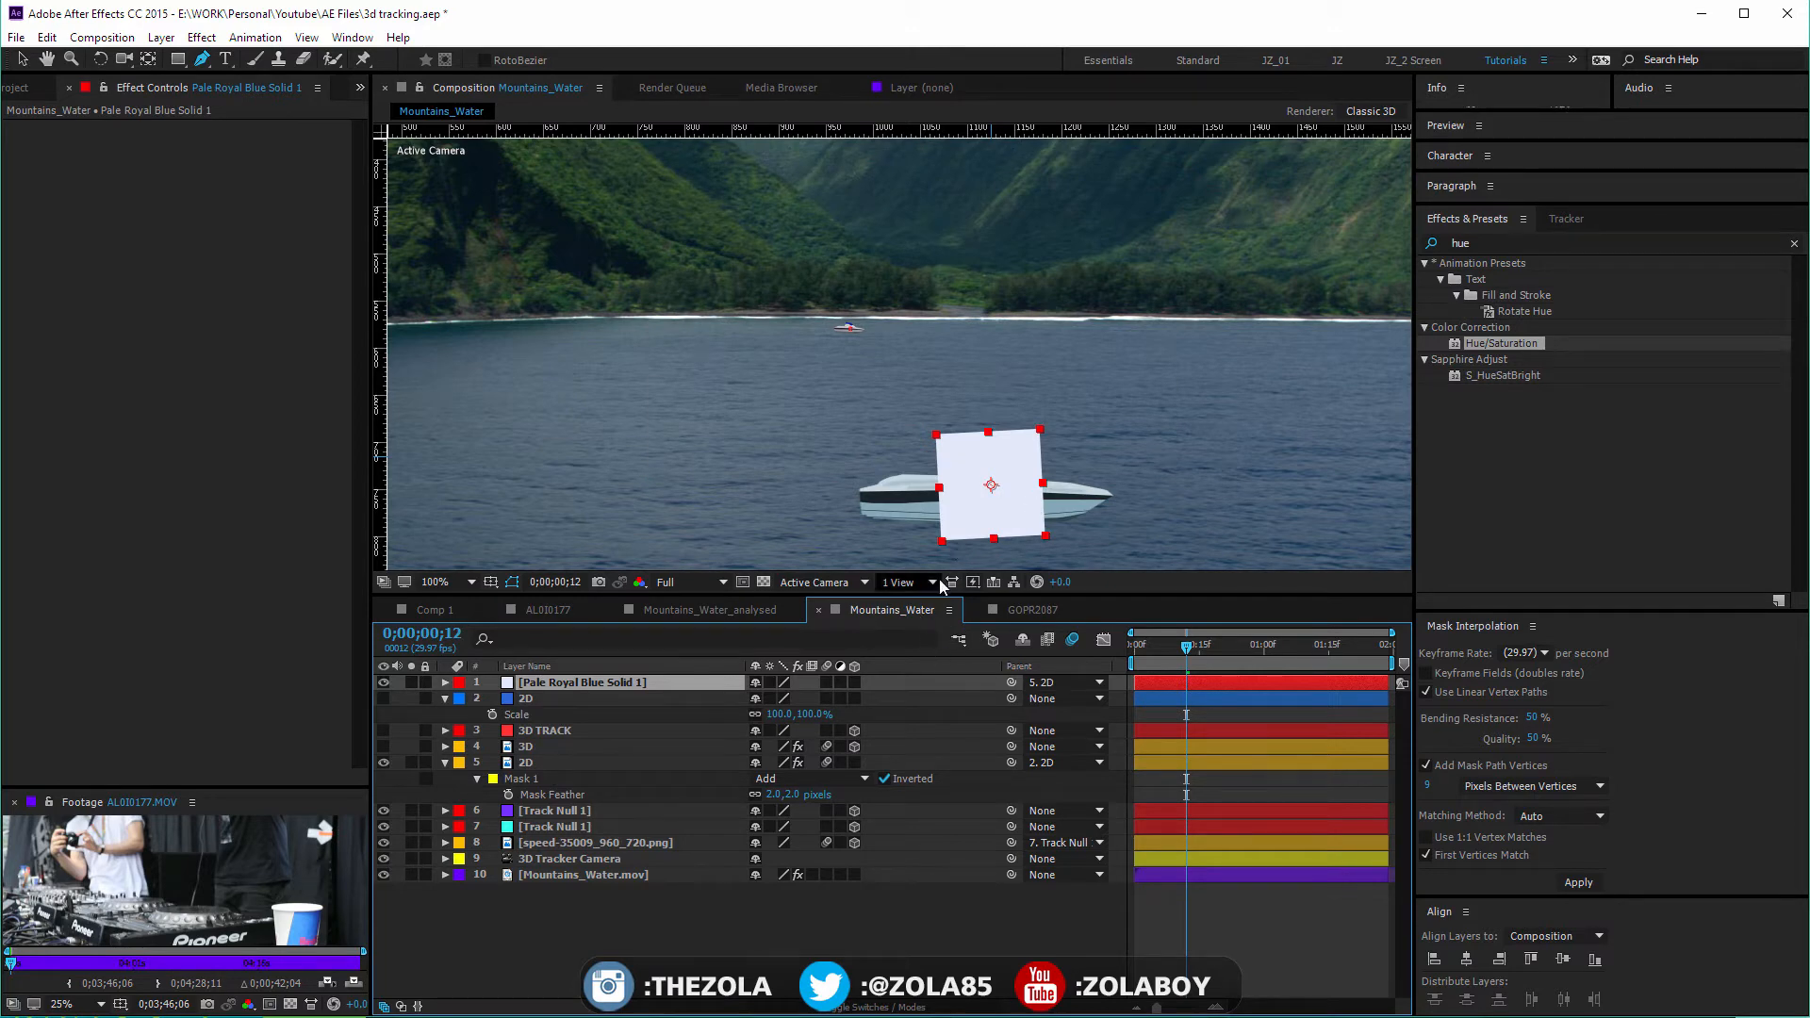
Enlarge the pale blue solid with its aspect ratio locked and place it directly beneath the white 2D boat layer
{"action": "key", "text": "s"}
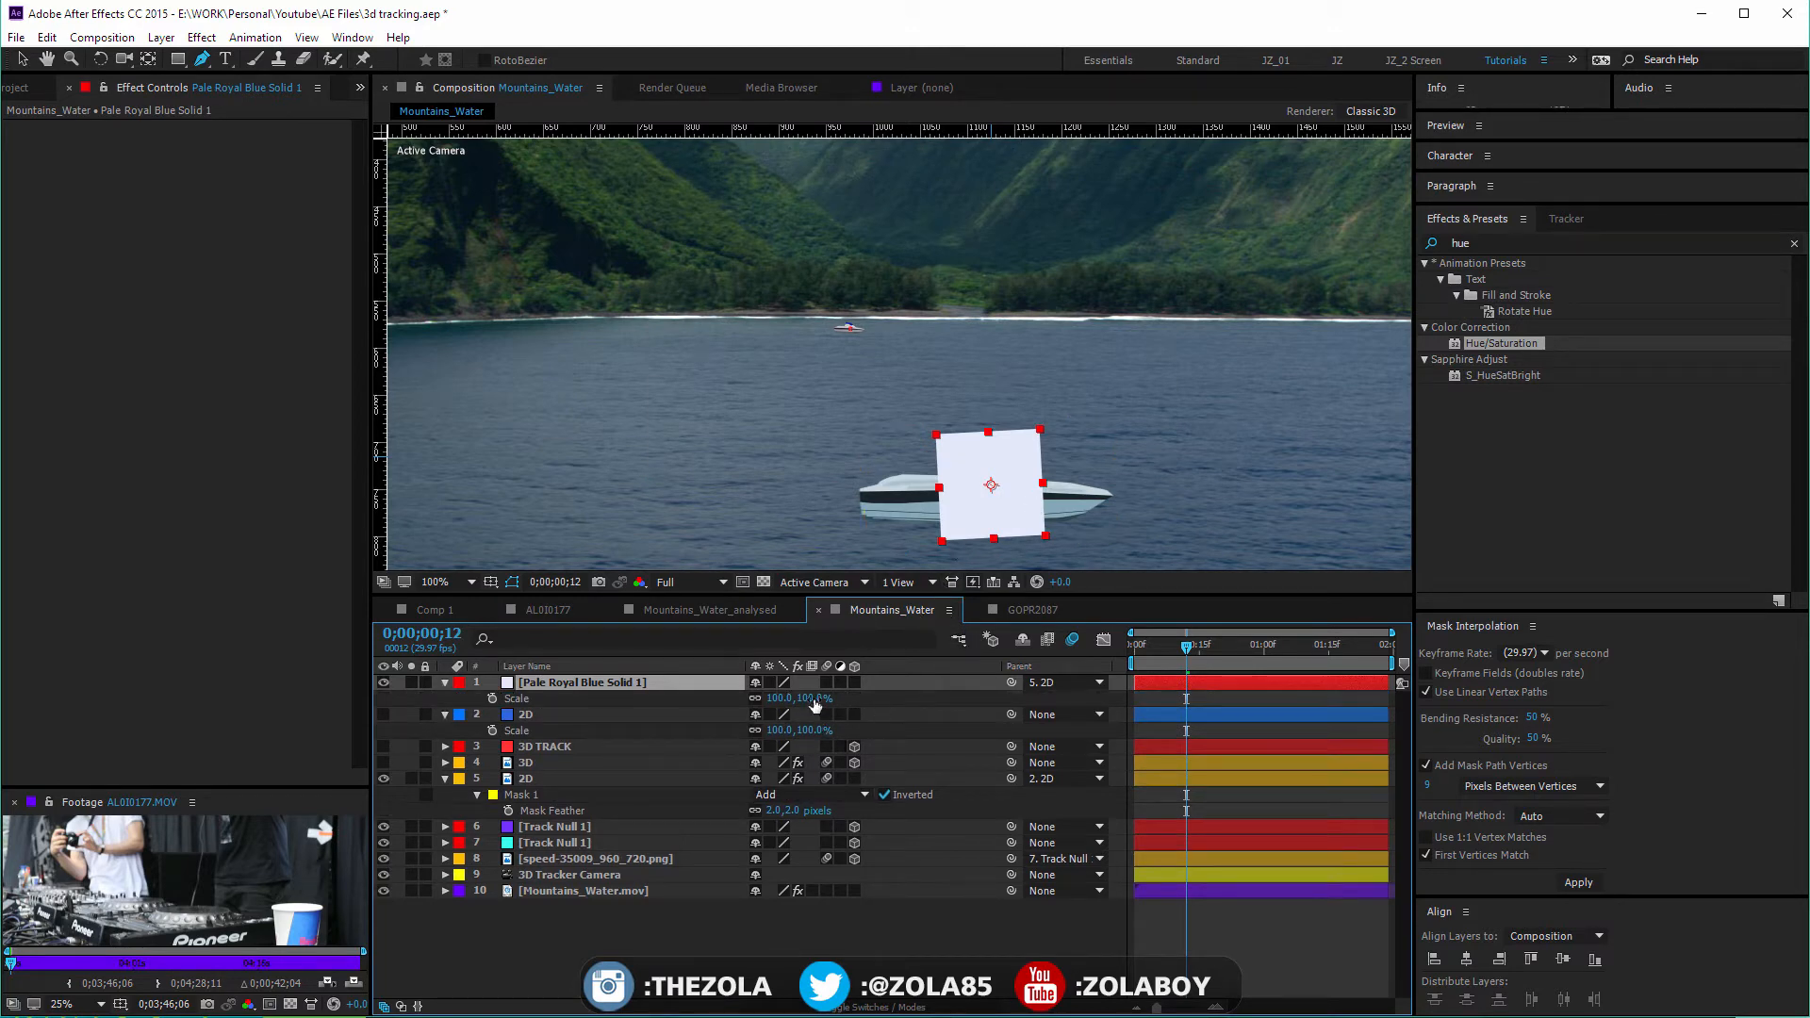
{"action": "key", "text": "ctrl+shift+y"}
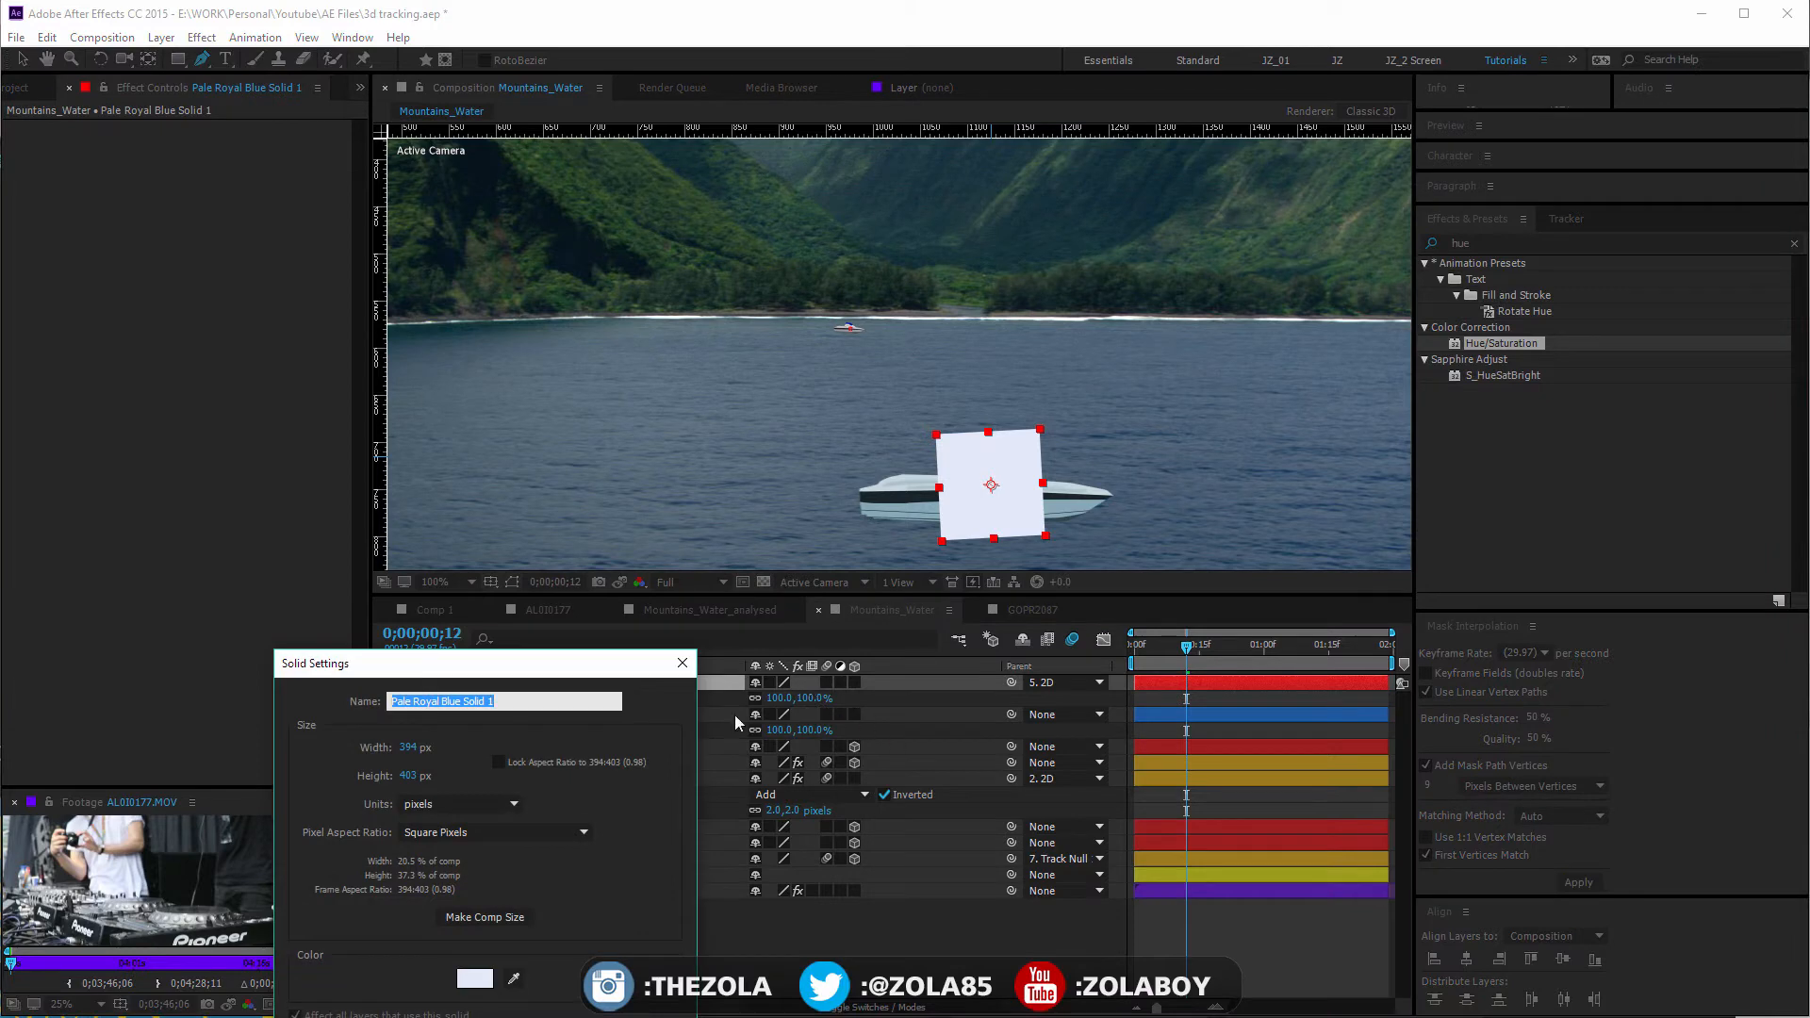
{"action": "left_click", "coordinate": [497, 761]}
{"action": "left_click_drag", "start_coordinate": [407, 747], "coordinate": [1090, 773]}
{"action": "key", "text": "Return"}
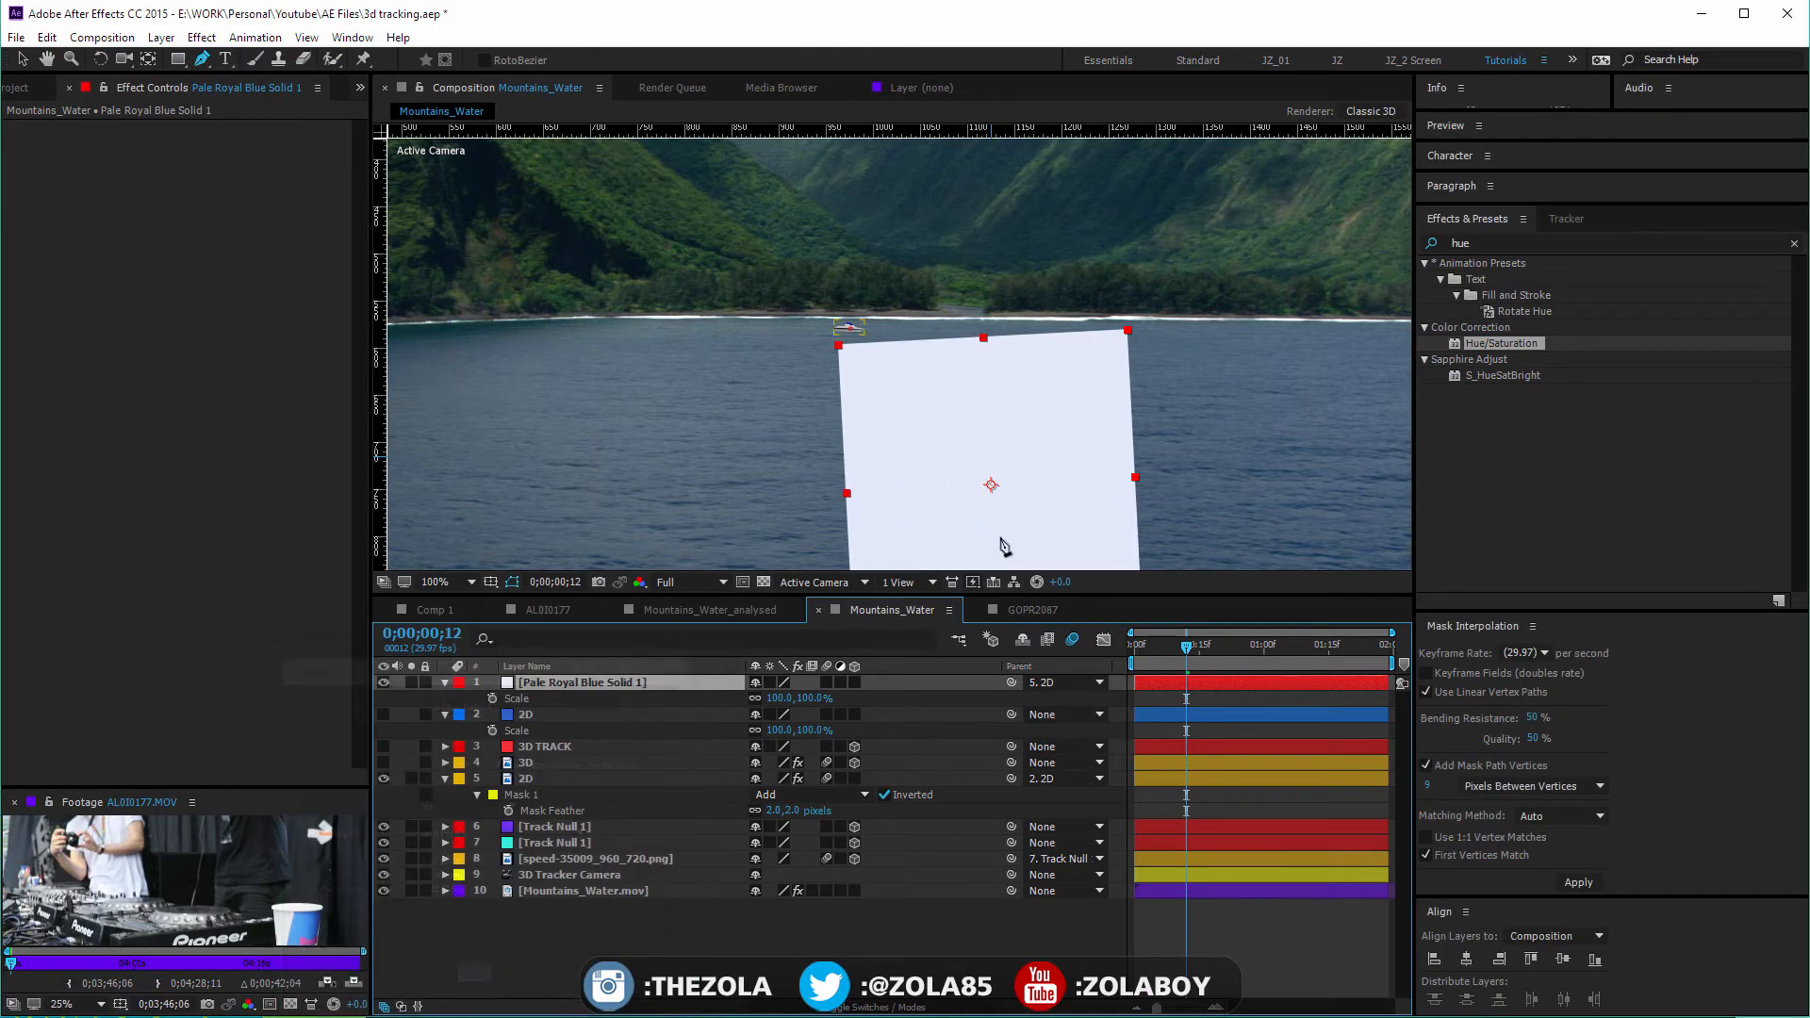
{"action": "scroll", "coordinate": [1034, 505], "scroll_direction": "down", "scroll_amount": 3}
{"action": "left_click_drag", "start_coordinate": [560, 687], "coordinate": [568, 802]}
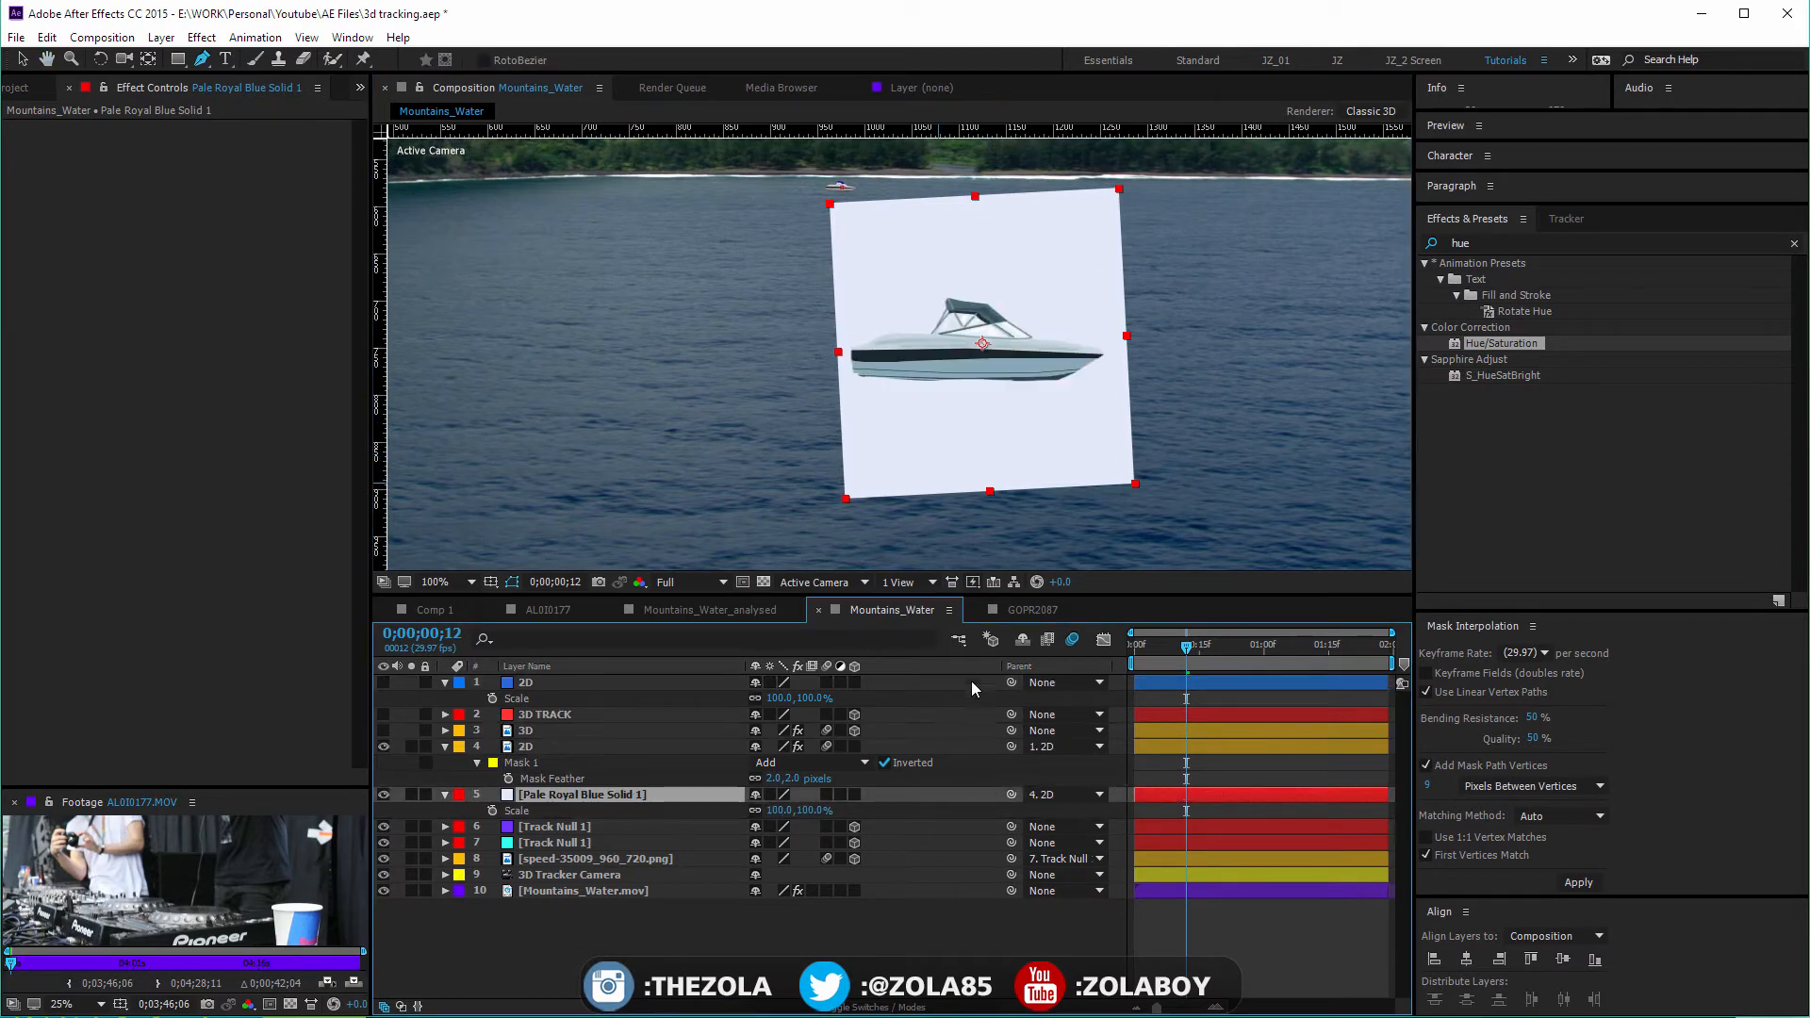
Draw a closed Pen mask on the pale blue solid along the boat's waterline and set its feather to 36 pixels
{"action": "left_click", "coordinate": [863, 370]}
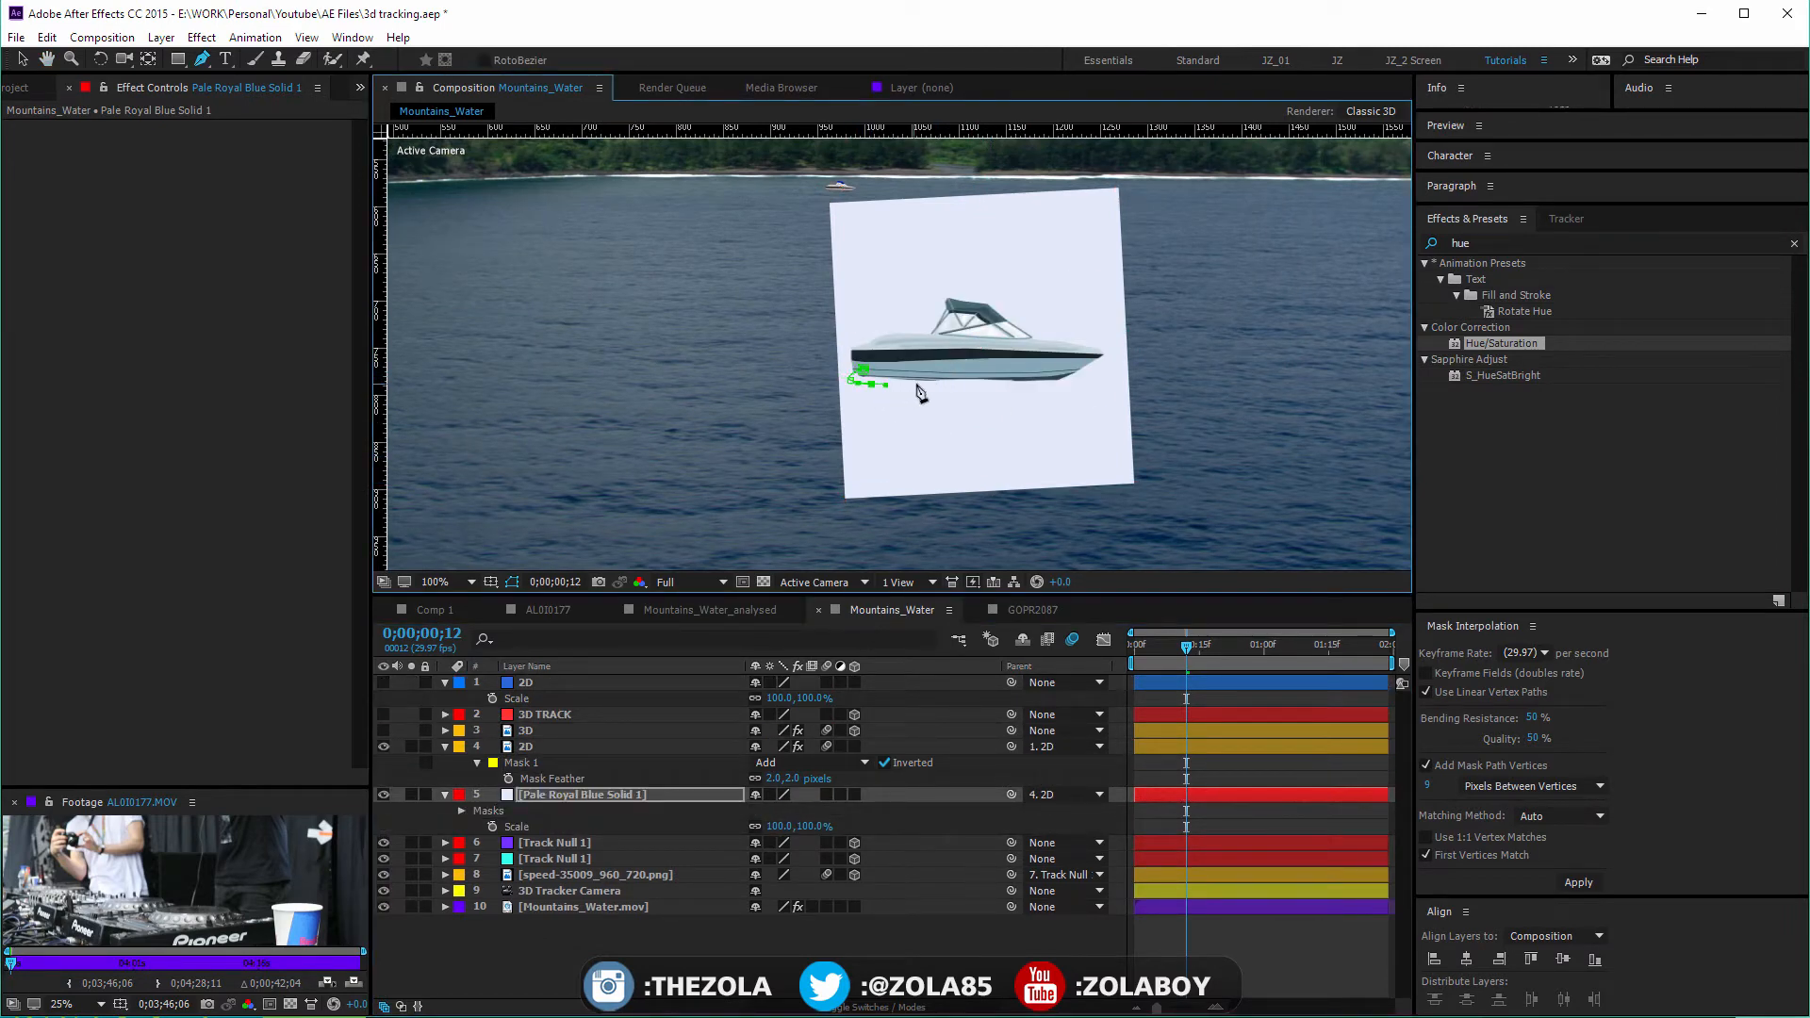
{"action": "left_click", "coordinate": [1003, 385]}
{"action": "left_click", "coordinate": [1015, 386]}
{"action": "left_click_drag", "start_coordinate": [1045, 377], "coordinate": [906, 369]}
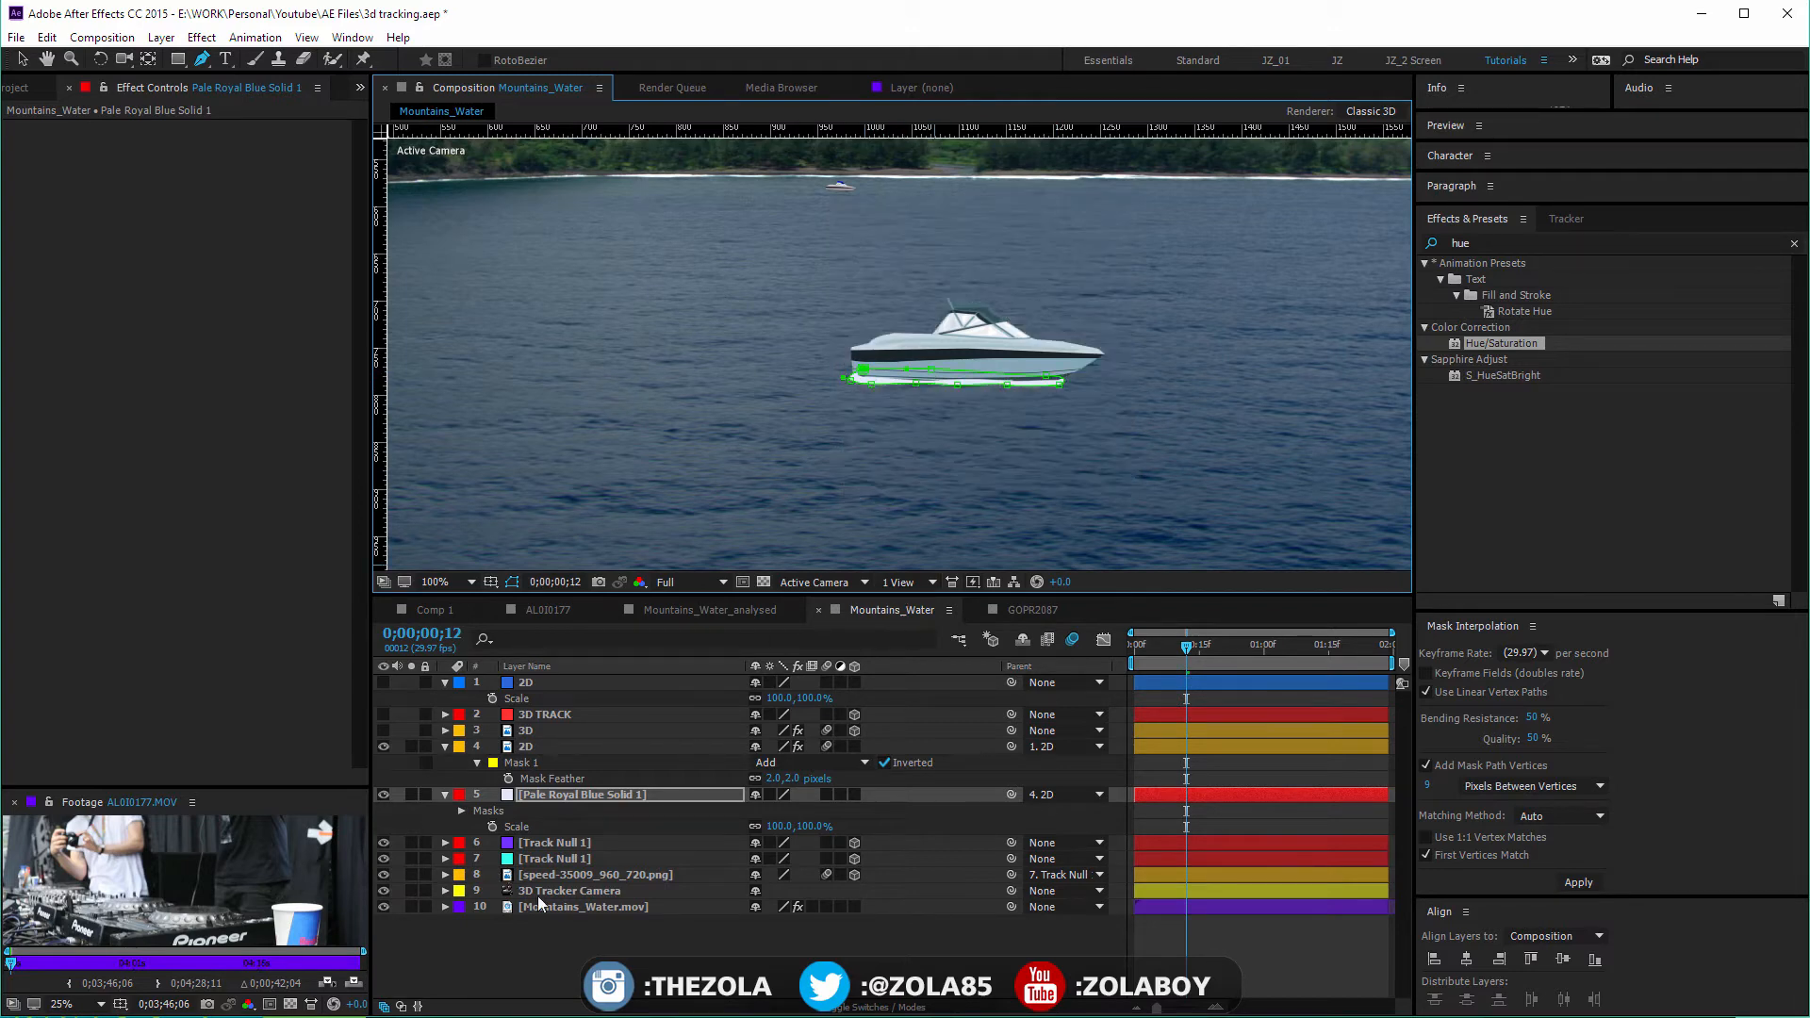
{"action": "key", "text": "f"}
{"action": "left_click_drag", "start_coordinate": [797, 826], "coordinate": [832, 820]}
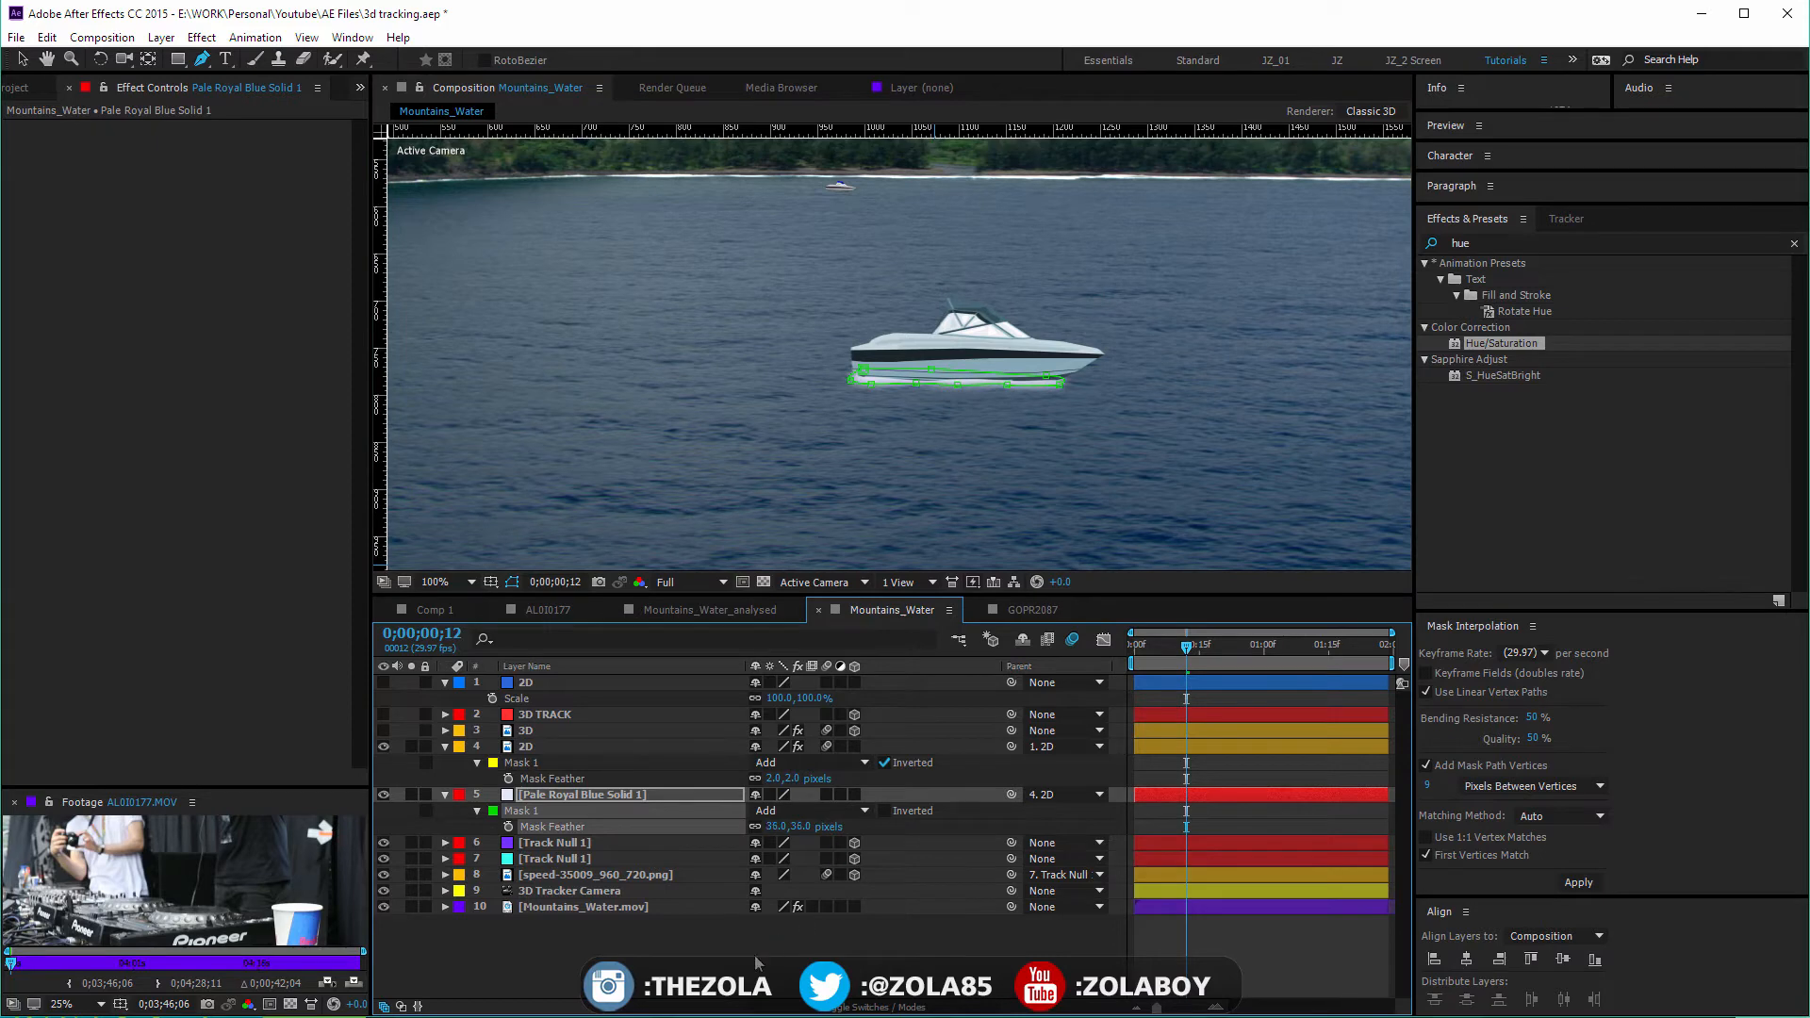
Set the pale blue solid's opacity to 54% and deselect it
{"action": "key", "text": "v"}
{"action": "left_click", "coordinate": [641, 788]}
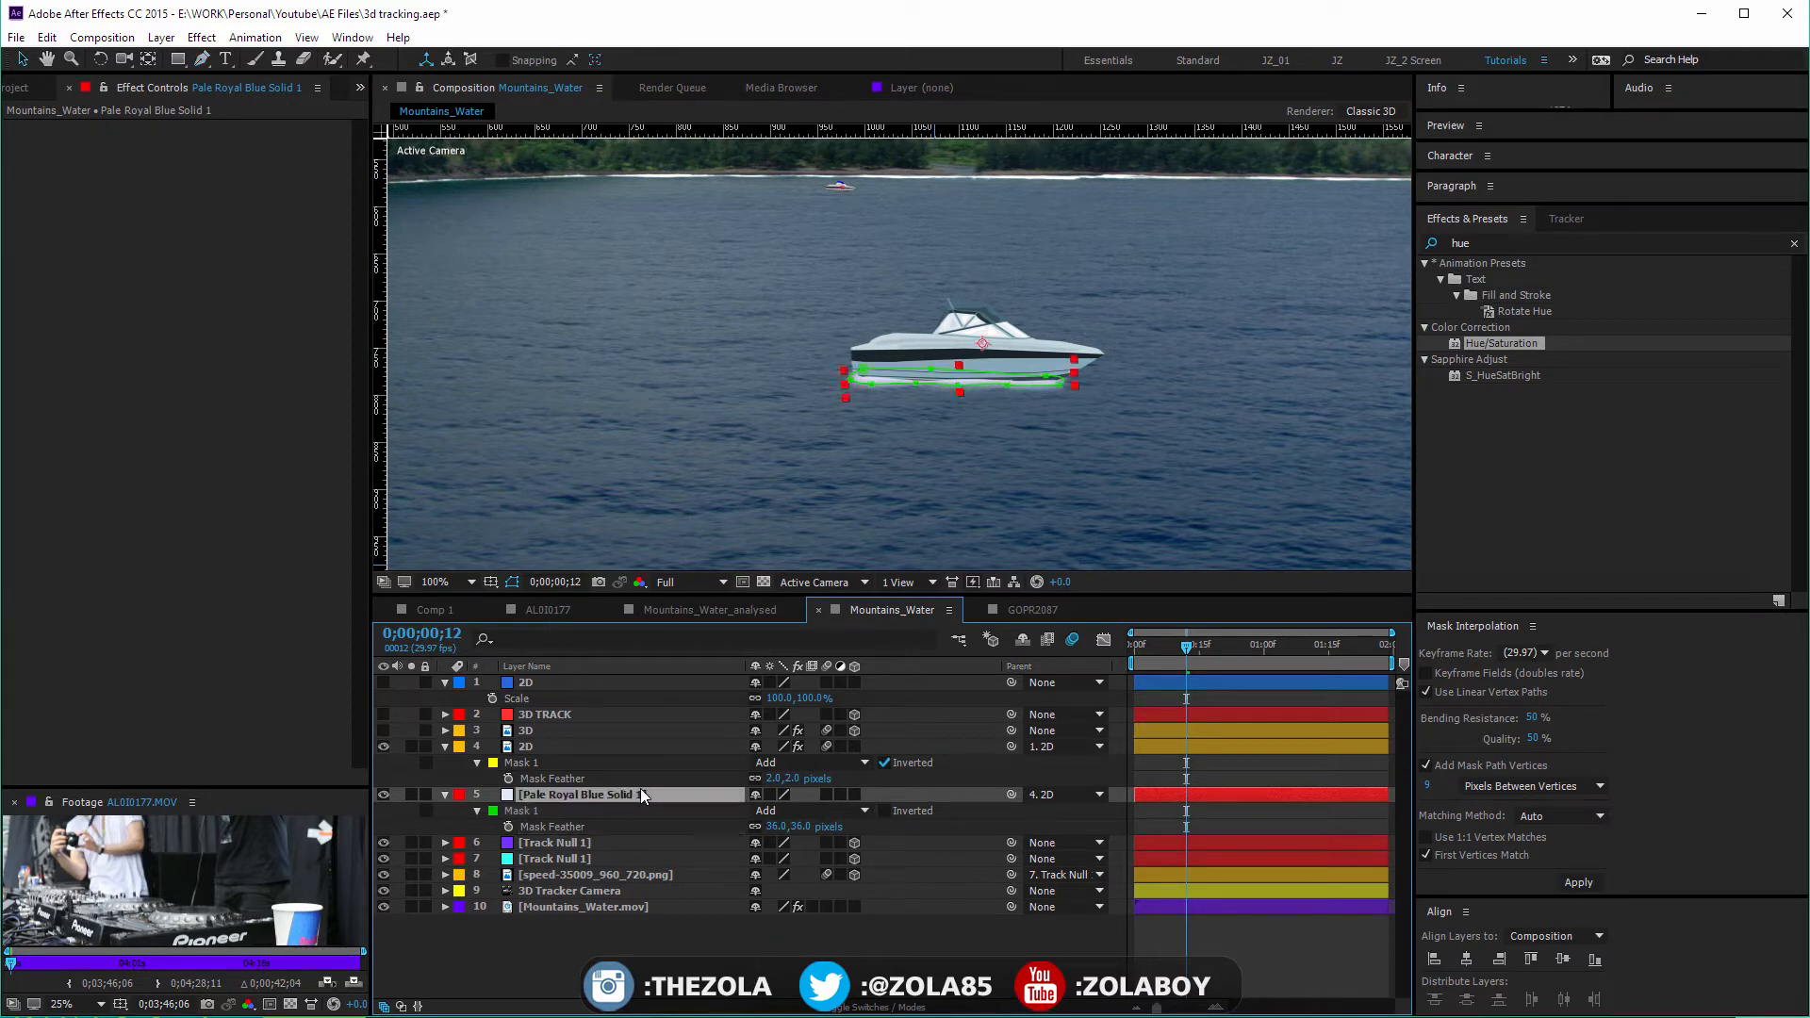
{"action": "key", "text": "t"}
{"action": "left_click_drag", "start_coordinate": [755, 811], "coordinate": [726, 817]}
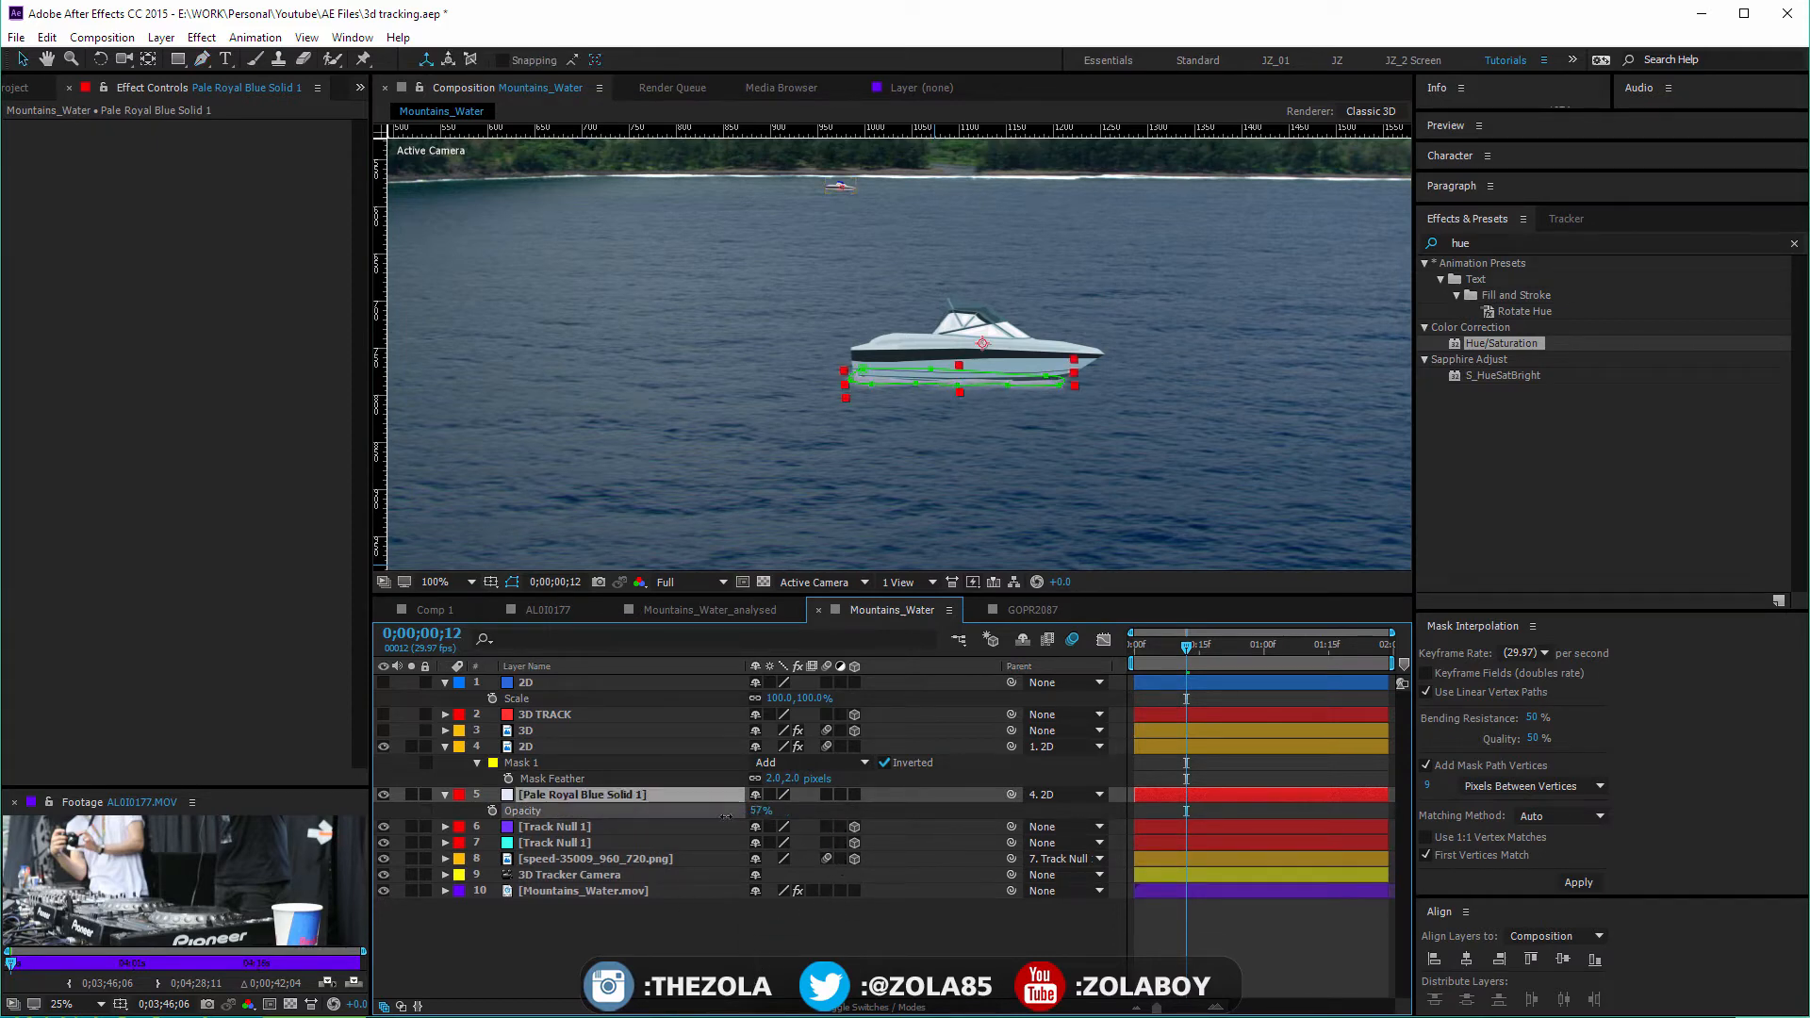
{"action": "left_click", "coordinate": [769, 933]}
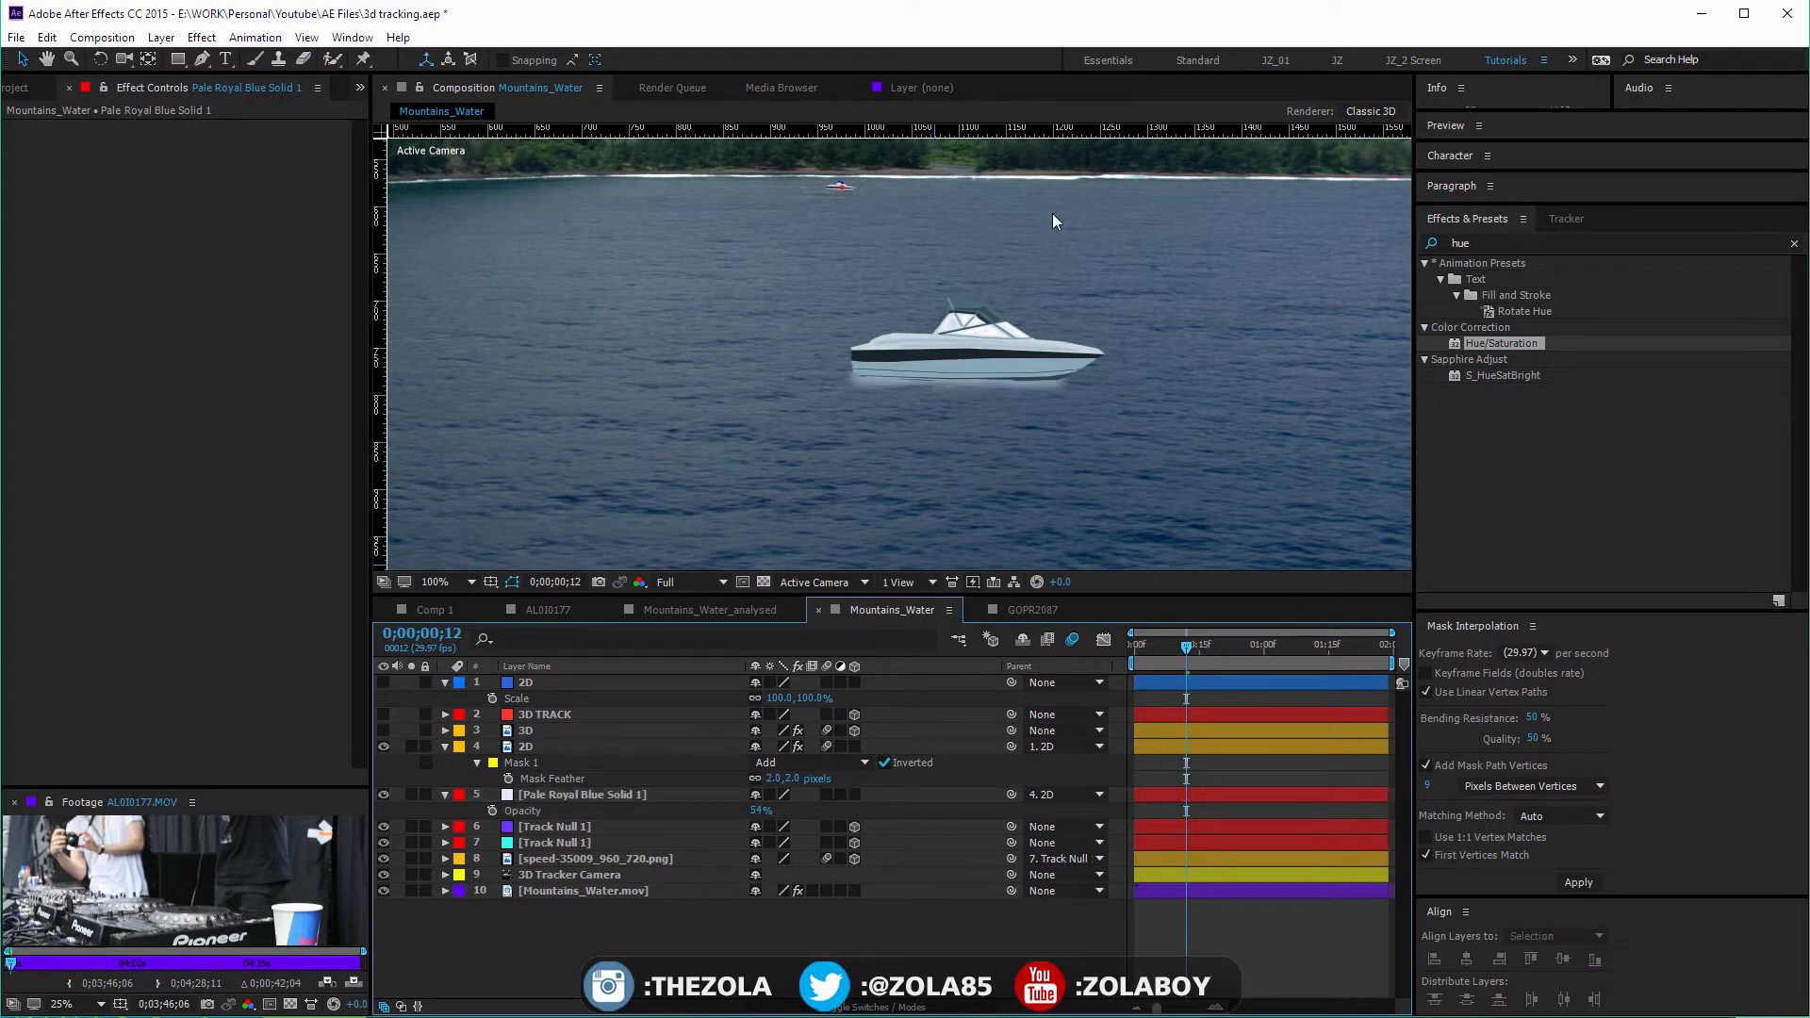
Preview the composition and examine the pale edge under the boat's hull, both close up and in the whole frame
{"action": "left_click_drag", "start_coordinate": [1166, 650], "coordinate": [1276, 634]}
{"action": "scroll", "coordinate": [1101, 279], "scroll_direction": "down", "scroll_amount": 1}
{"action": "key", "text": "space"}
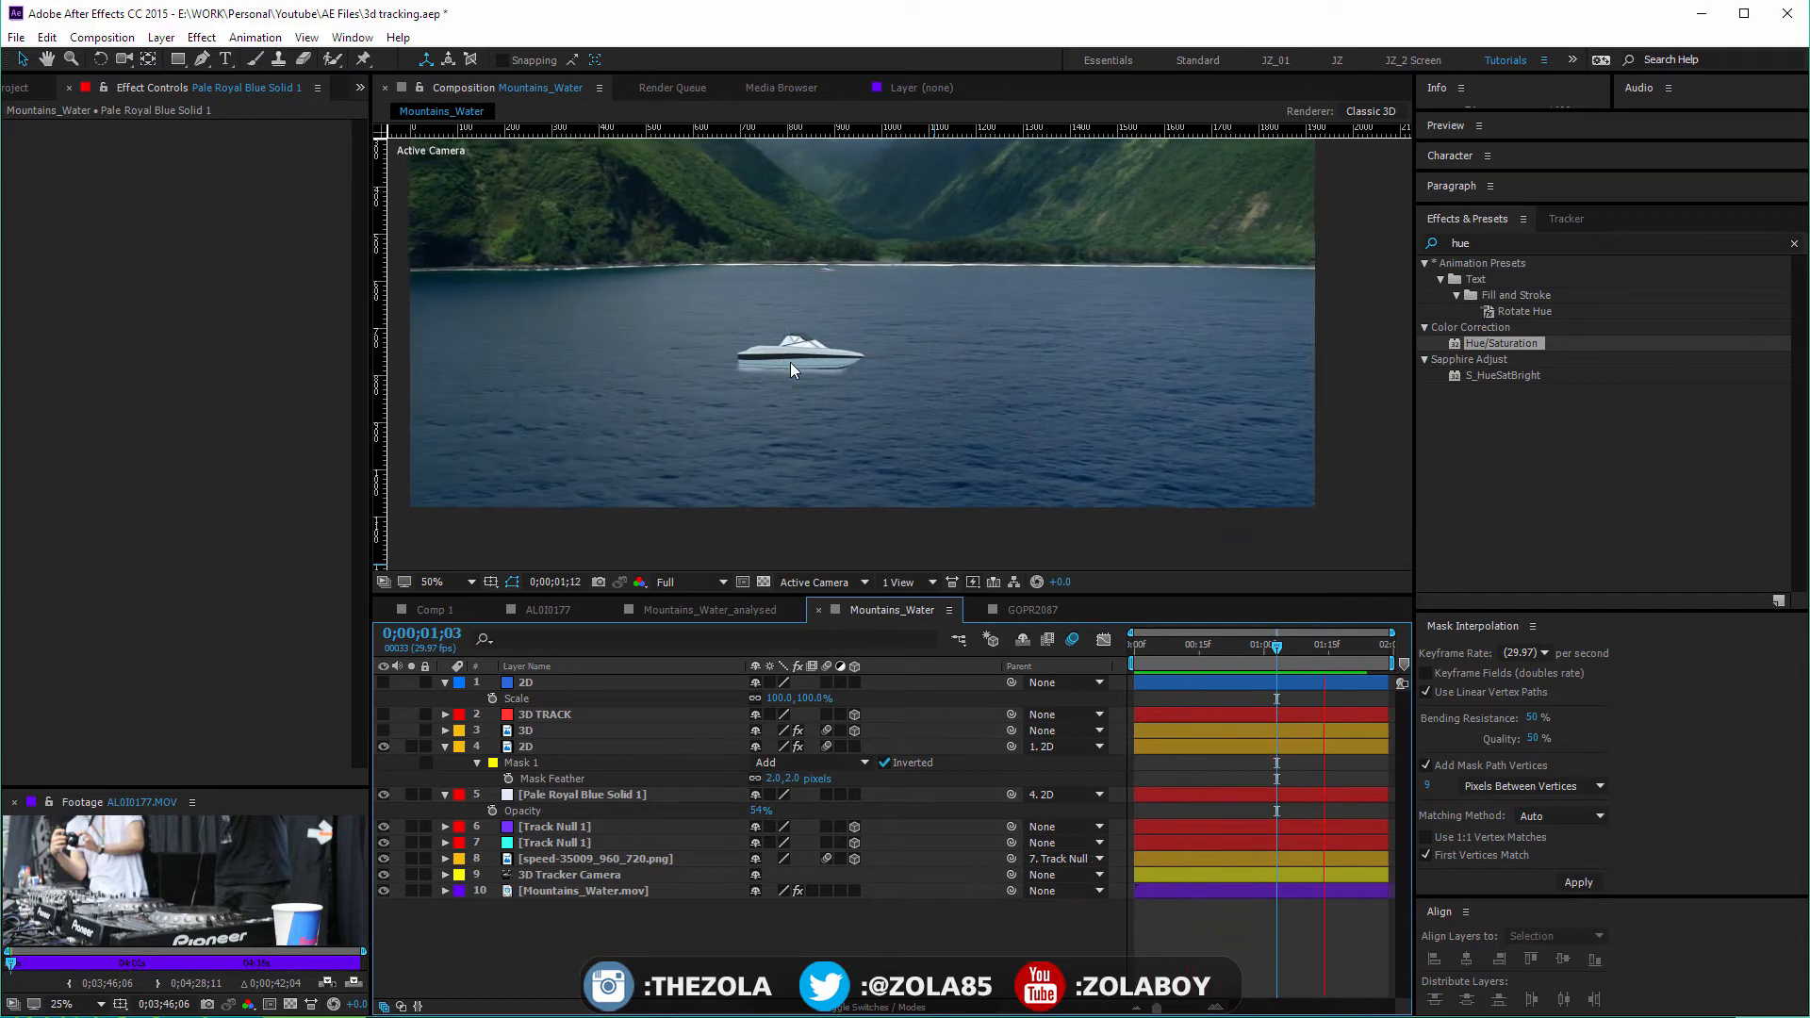
{"action": "left_click", "coordinate": [1221, 645]}
{"action": "left_click", "coordinate": [1196, 644]}
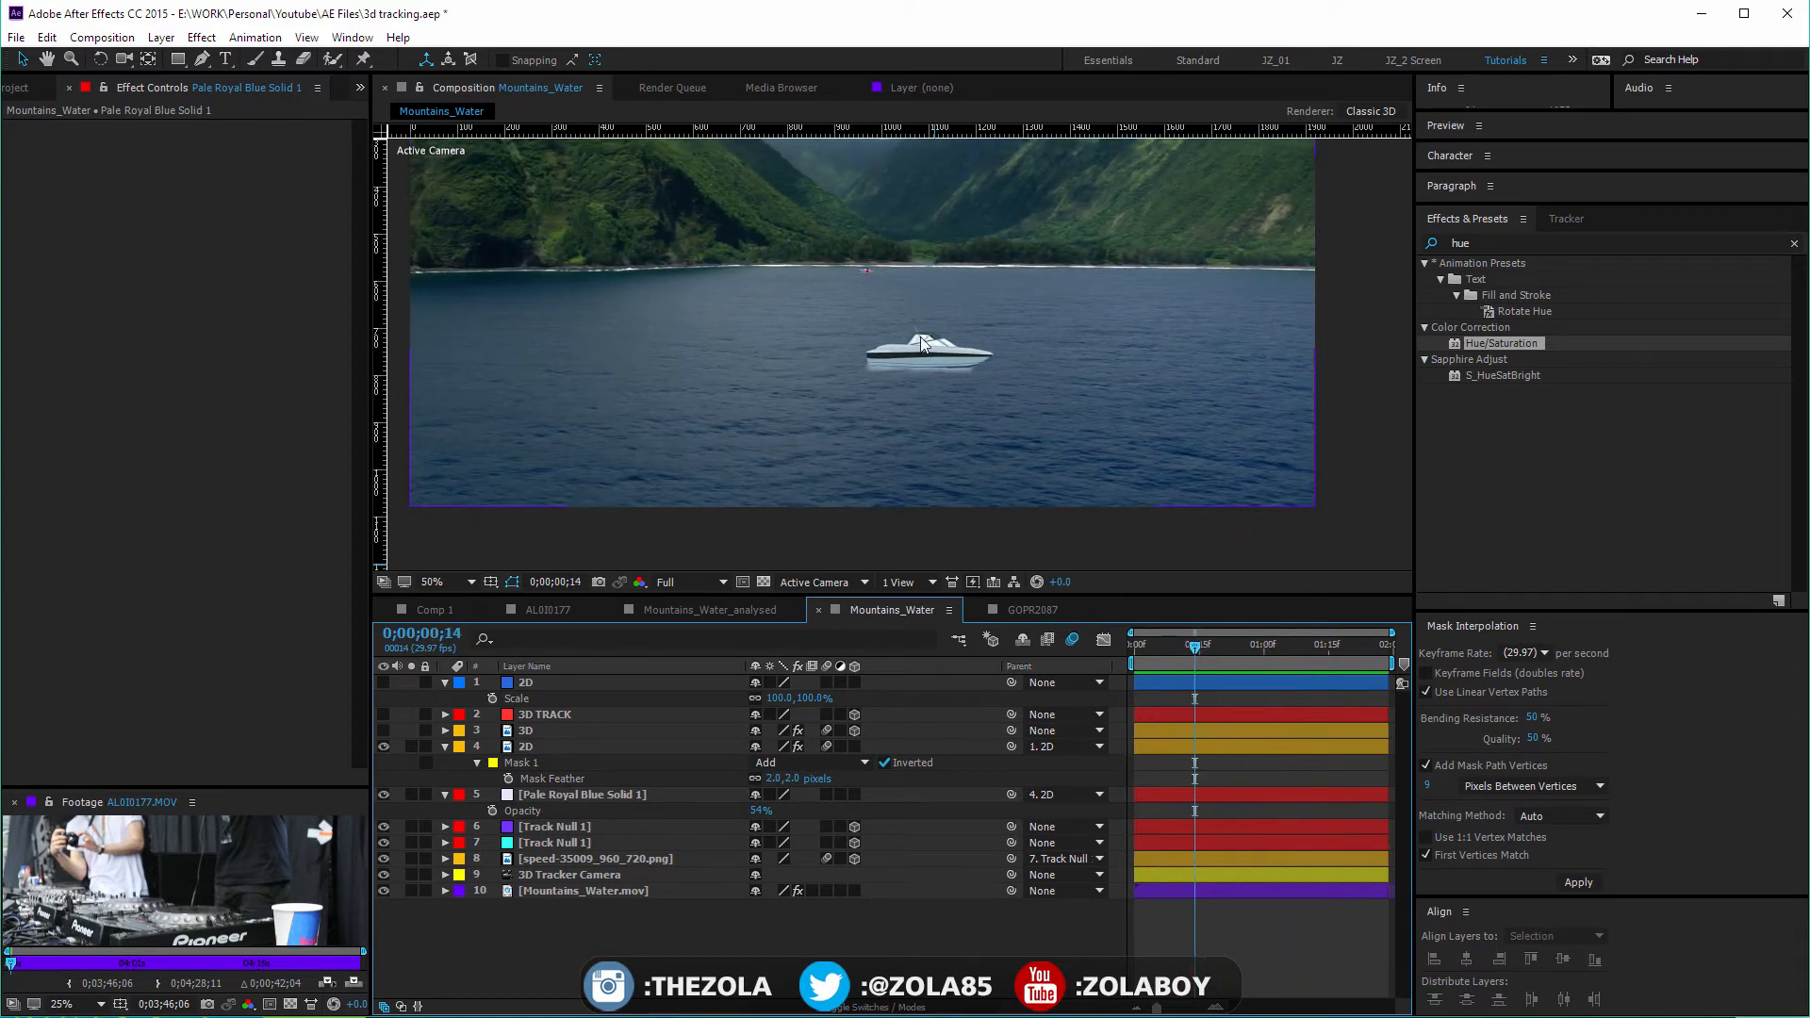
{"action": "scroll", "coordinate": [920, 337], "scroll_direction": "up", "scroll_amount": 2}
{"action": "scroll", "coordinate": [952, 330], "scroll_direction": "up", "scroll_amount": 1}
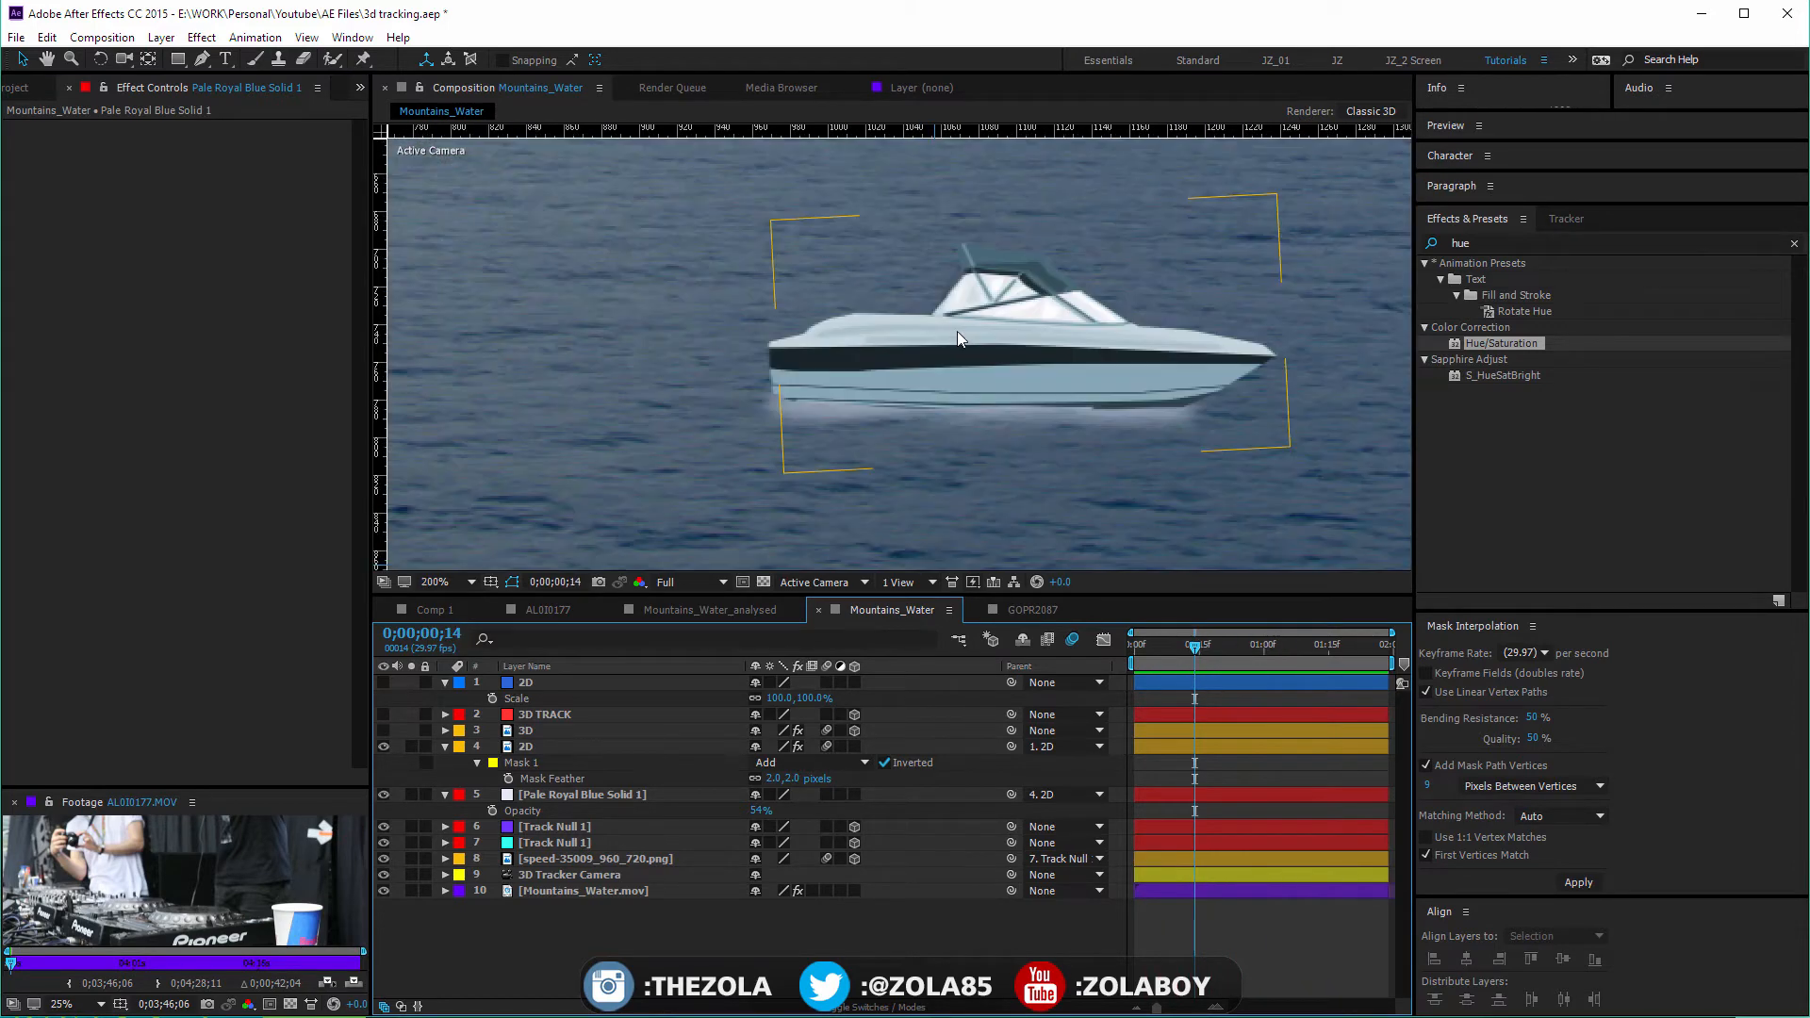
{"action": "scroll", "coordinate": [1054, 315], "scroll_direction": "down", "scroll_amount": 2}
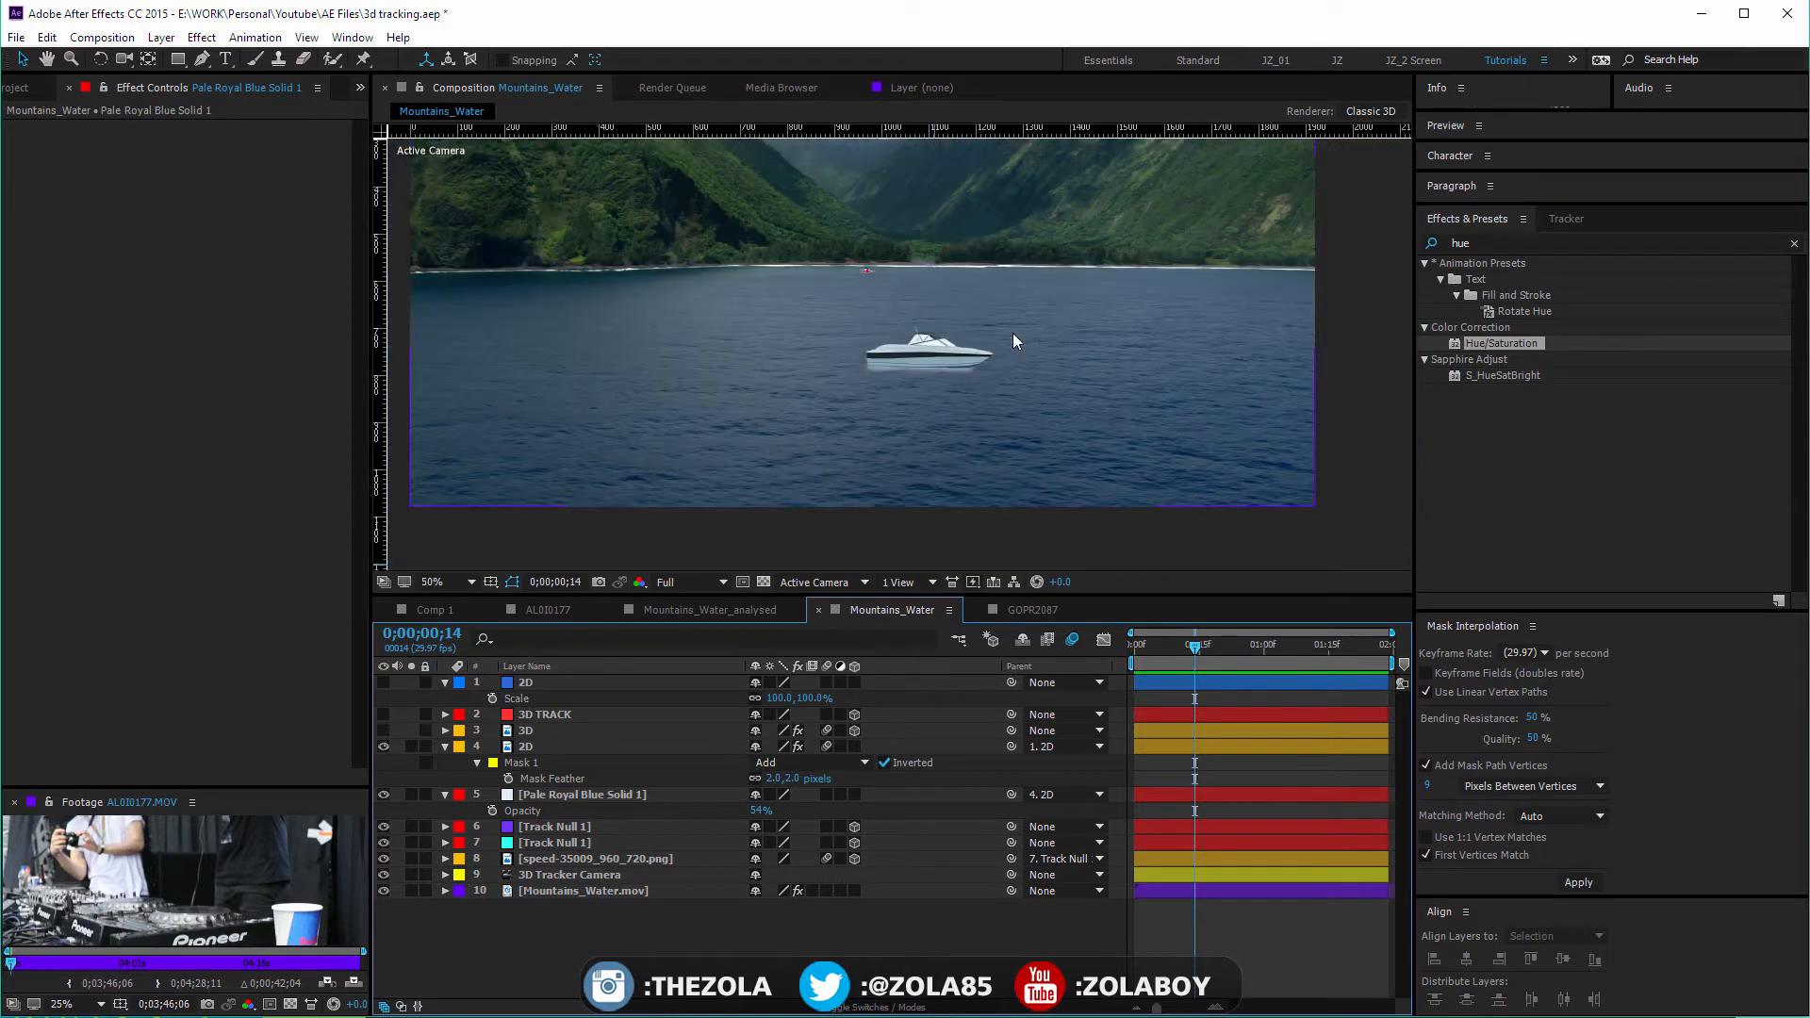
{"action": "left_click_drag", "start_coordinate": [1014, 184], "coordinate": [993, 252]}
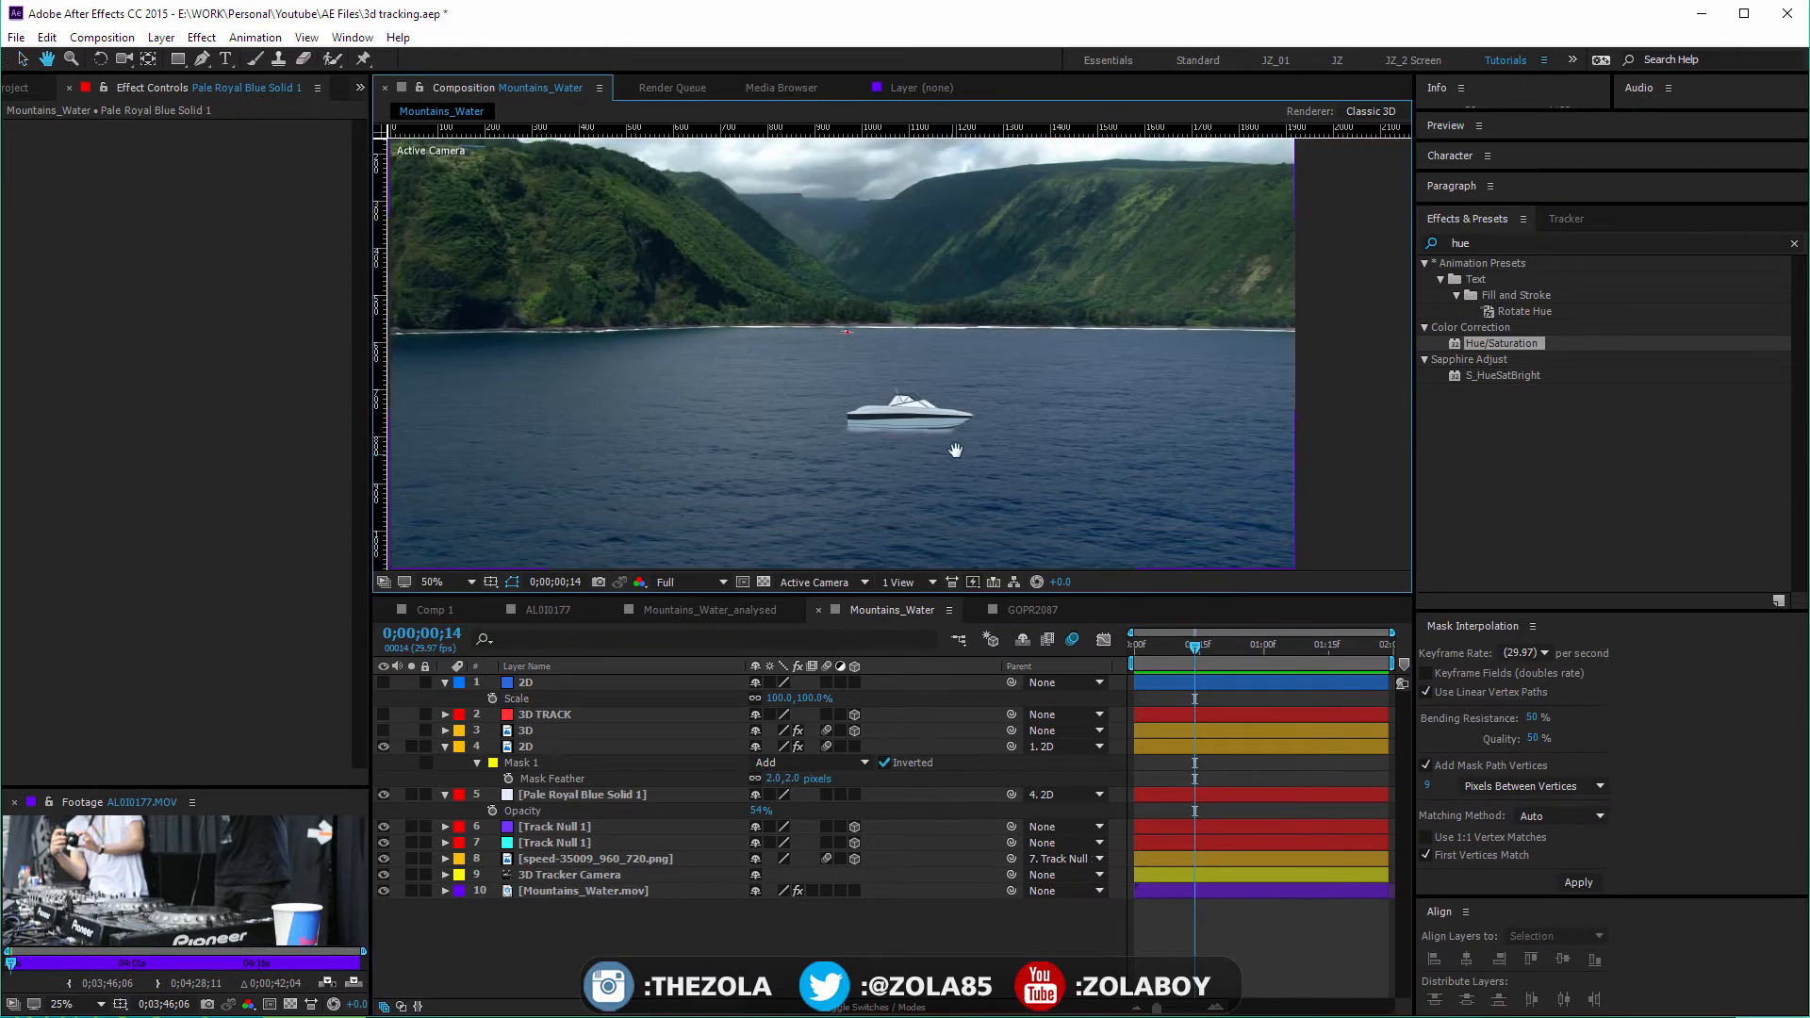
{"action": "mouse_move", "coordinate": [1163, 647]}
{"action": "left_mouse_down"}
{"action": "mouse_move", "coordinate": [1147, 648]}
{"action": "mouse_move", "coordinate": [1186, 650]}
{"action": "left_mouse_up"}
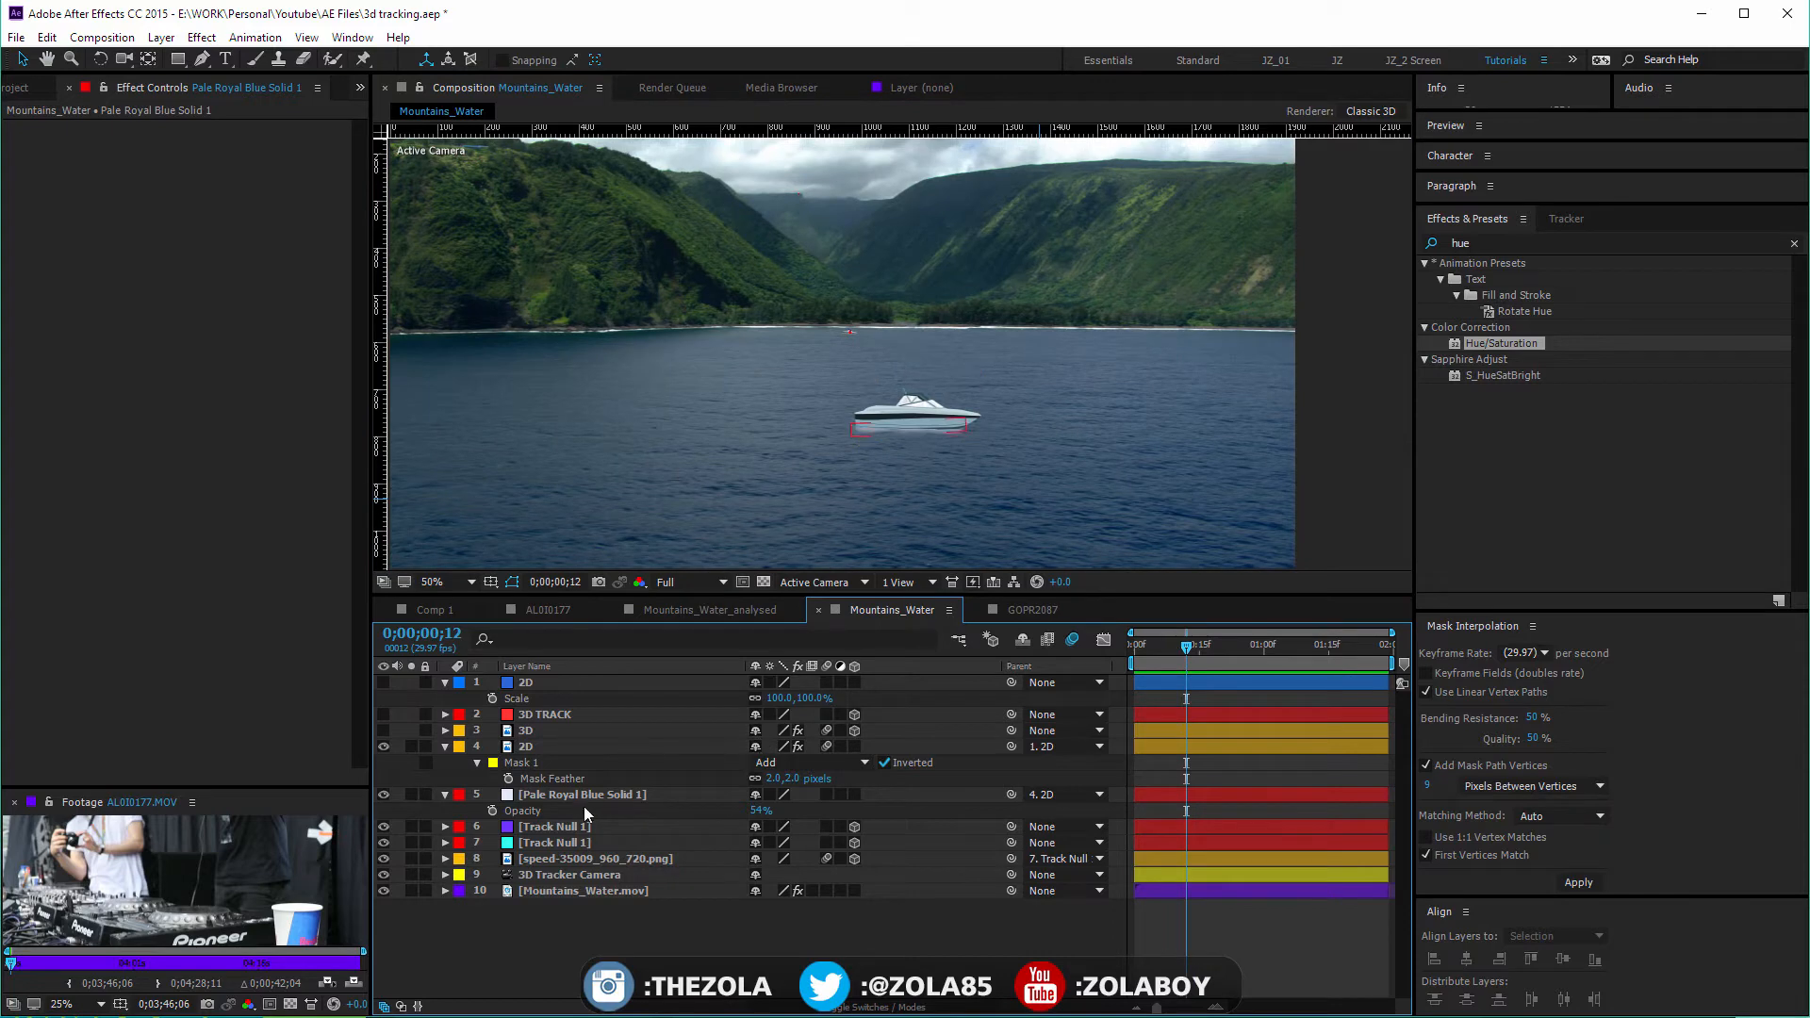
Find the Curves effect and apply it to the white 2D boat layer
{"action": "left_click", "coordinate": [541, 741]}
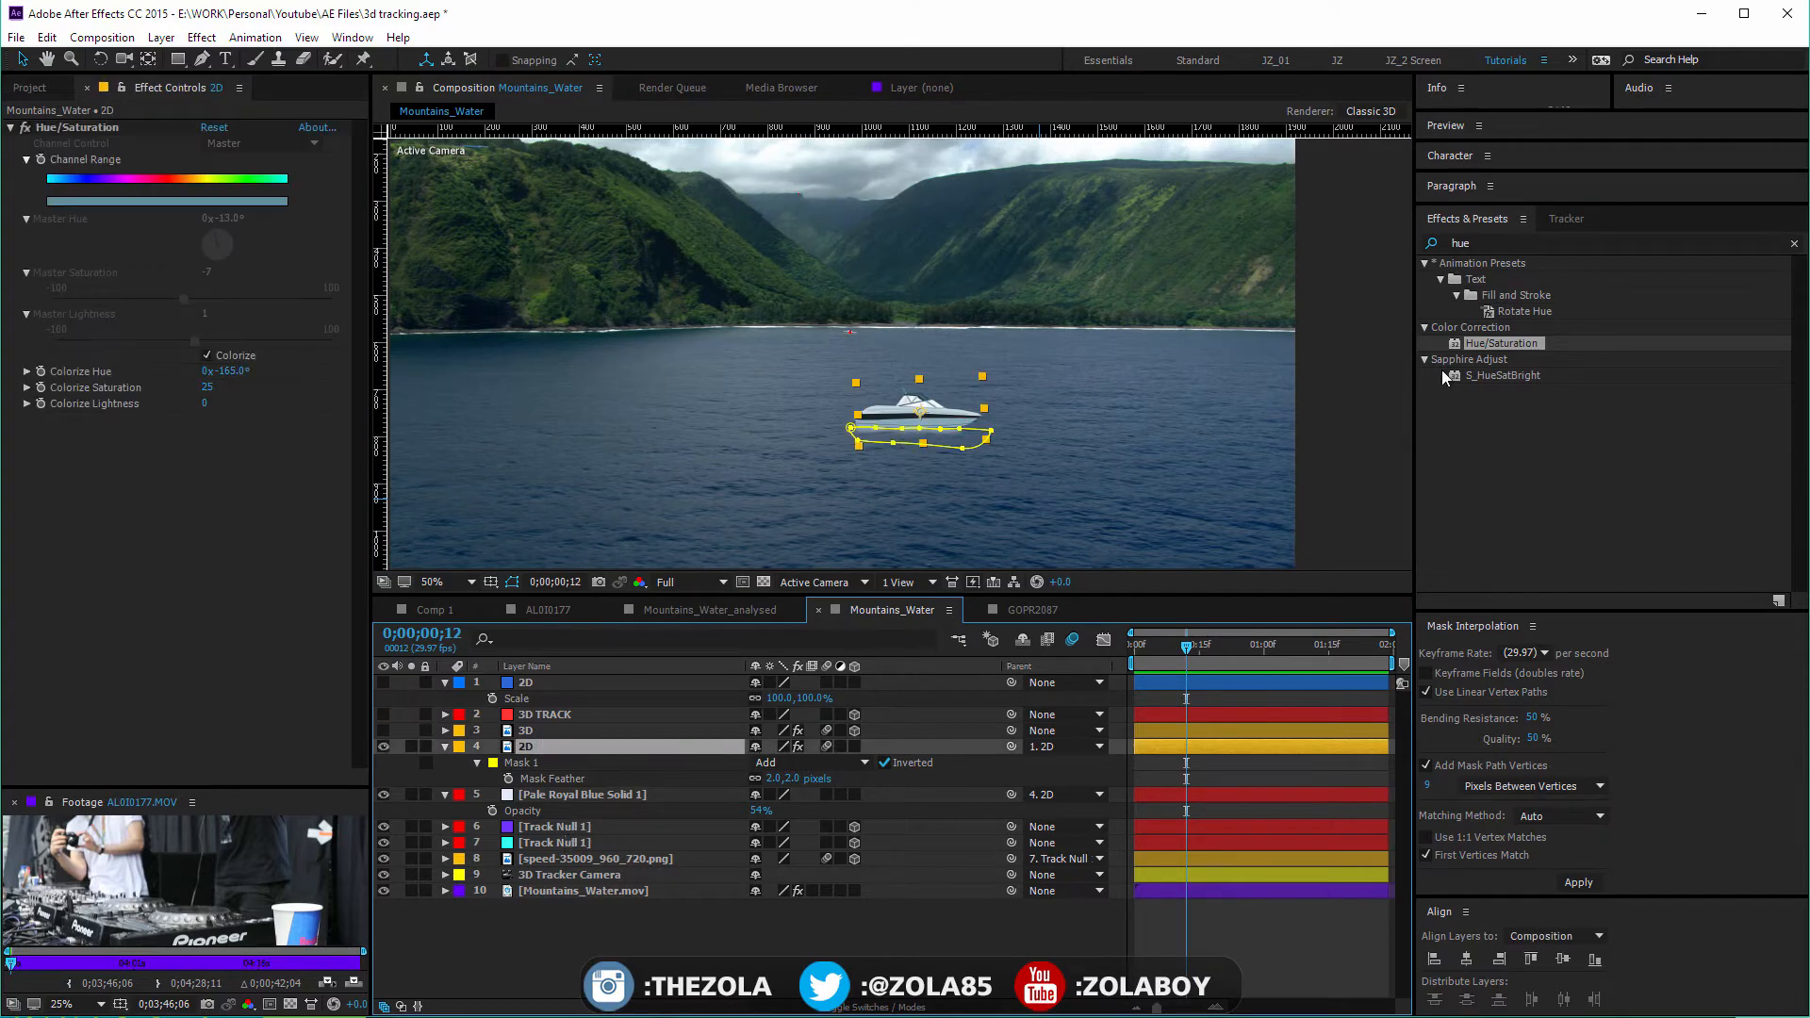
{"action": "double_click", "coordinate": [1507, 241]}
{"action": "type", "text": "curves"}
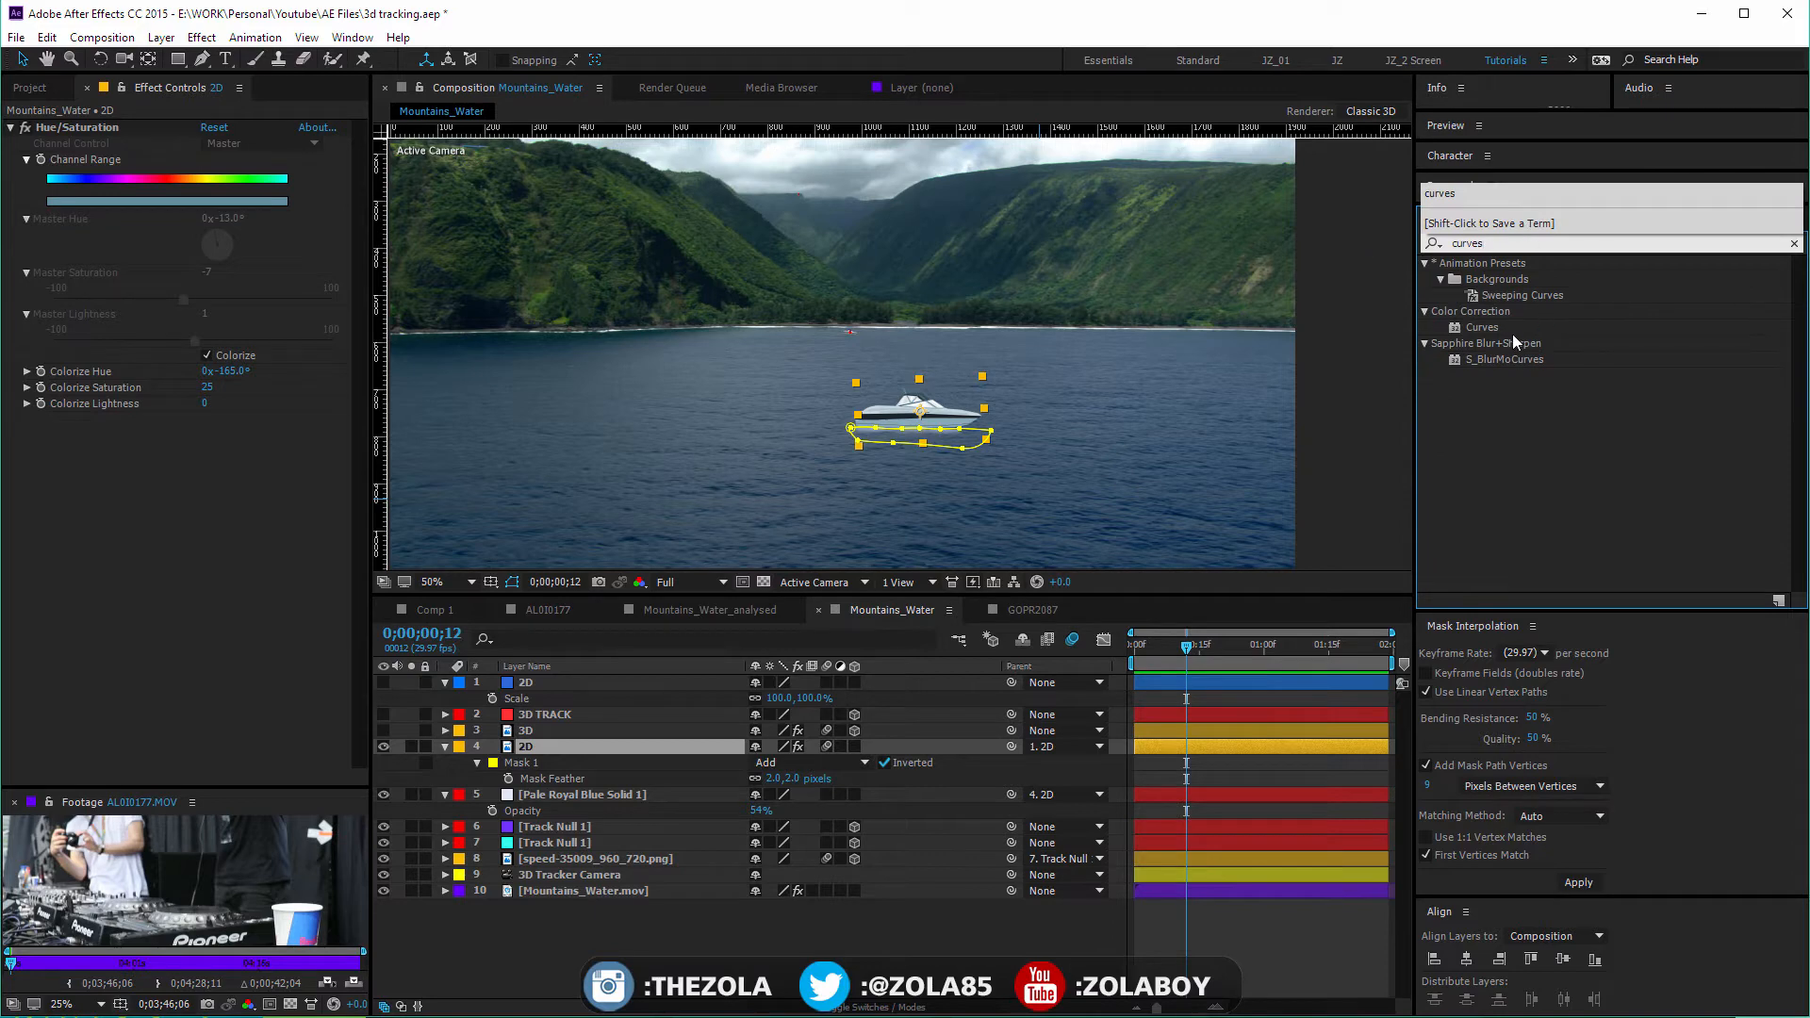
{"action": "left_click_drag", "start_coordinate": [1509, 330], "coordinate": [268, 552]}
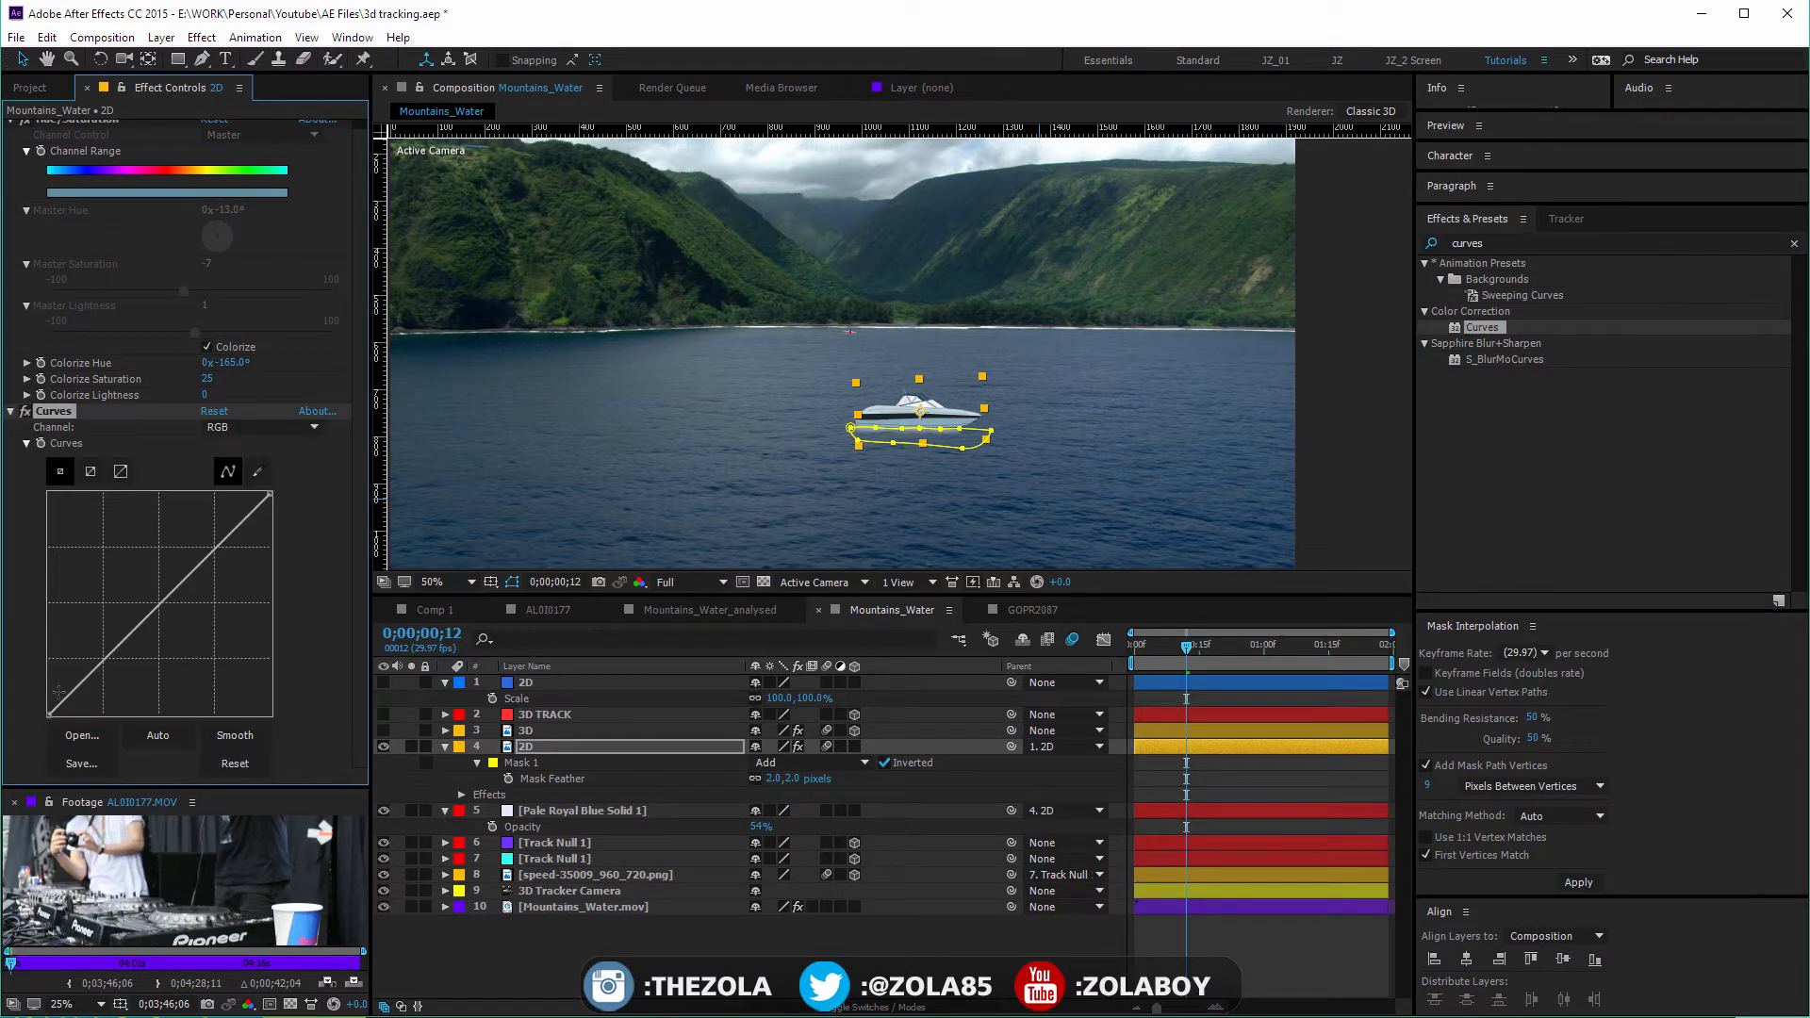
Shape the boat's RGB curve by lifting the black point slightly, lowering the white point and bending the lower tones down
{"action": "left_click_drag", "start_coordinate": [49, 715], "coordinate": [48, 703]}
{"action": "left_click_drag", "start_coordinate": [272, 496], "coordinate": [274, 541]}
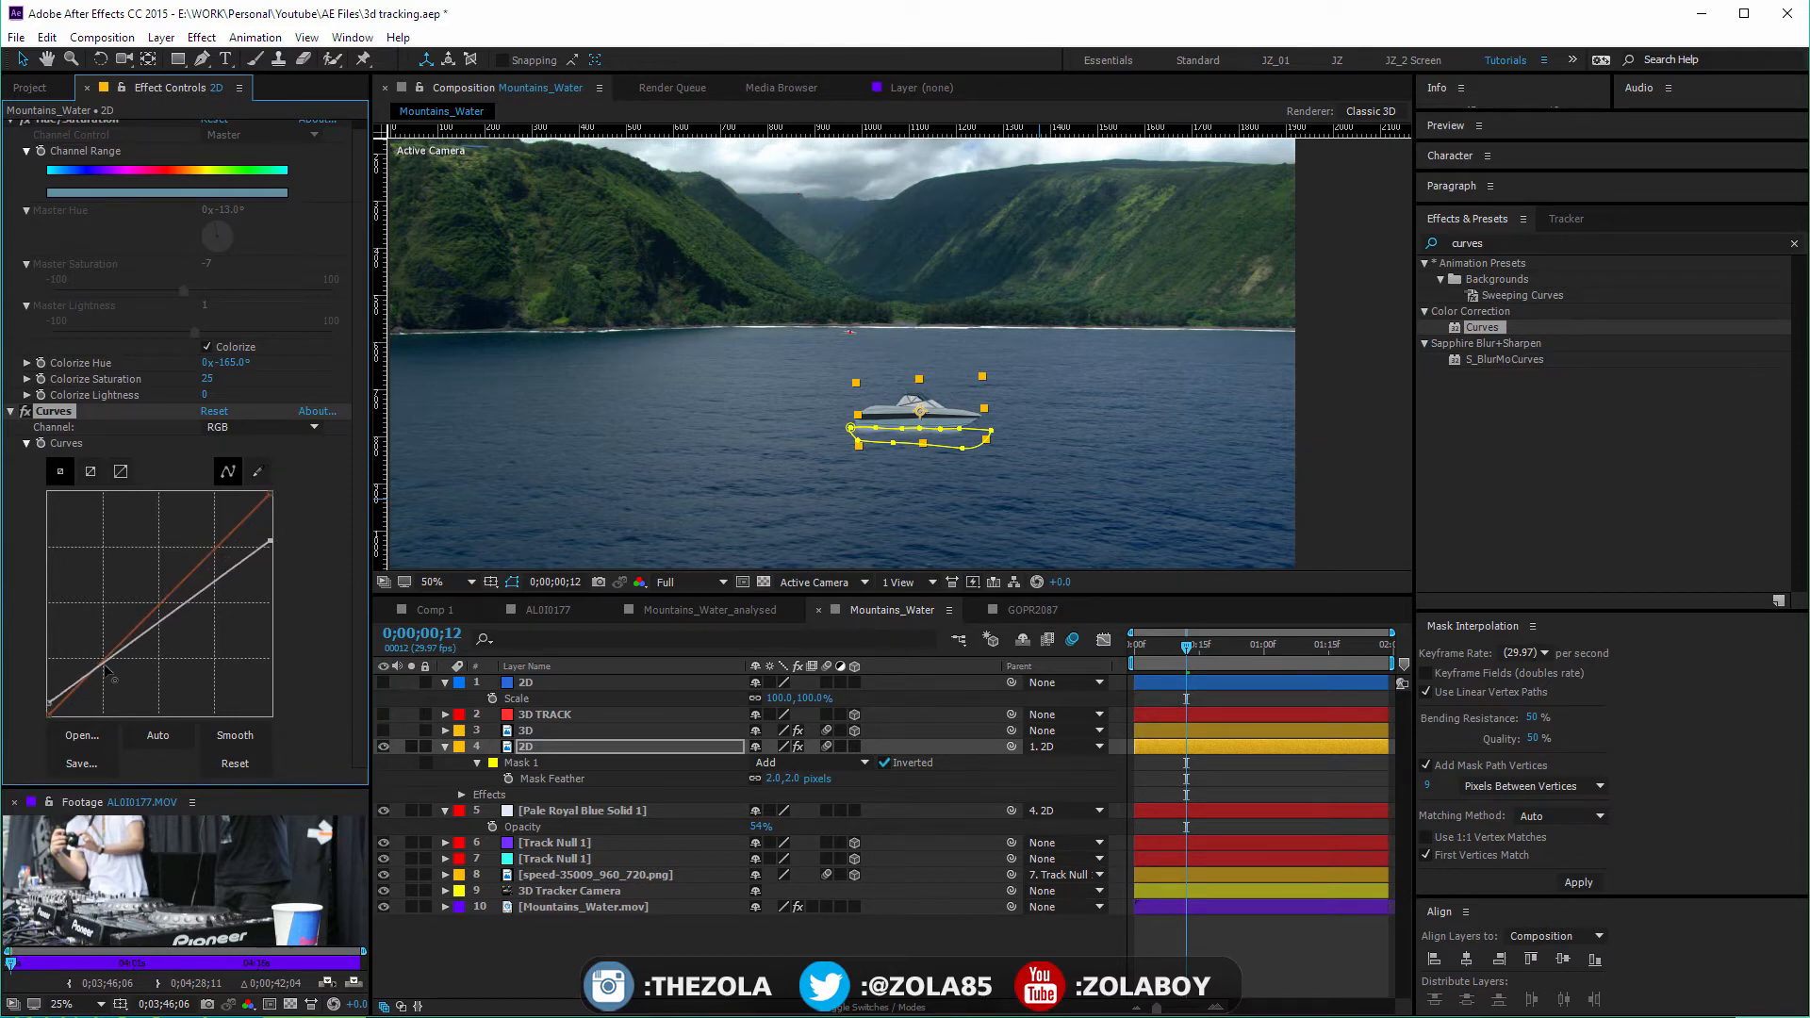
{"action": "left_click_drag", "start_coordinate": [106, 669], "coordinate": [105, 670]}
Tint the boat's shadows towards blue by raising the Blue curve's black point and shifting the Red curve's black point inward
{"action": "left_click", "coordinate": [264, 427]}
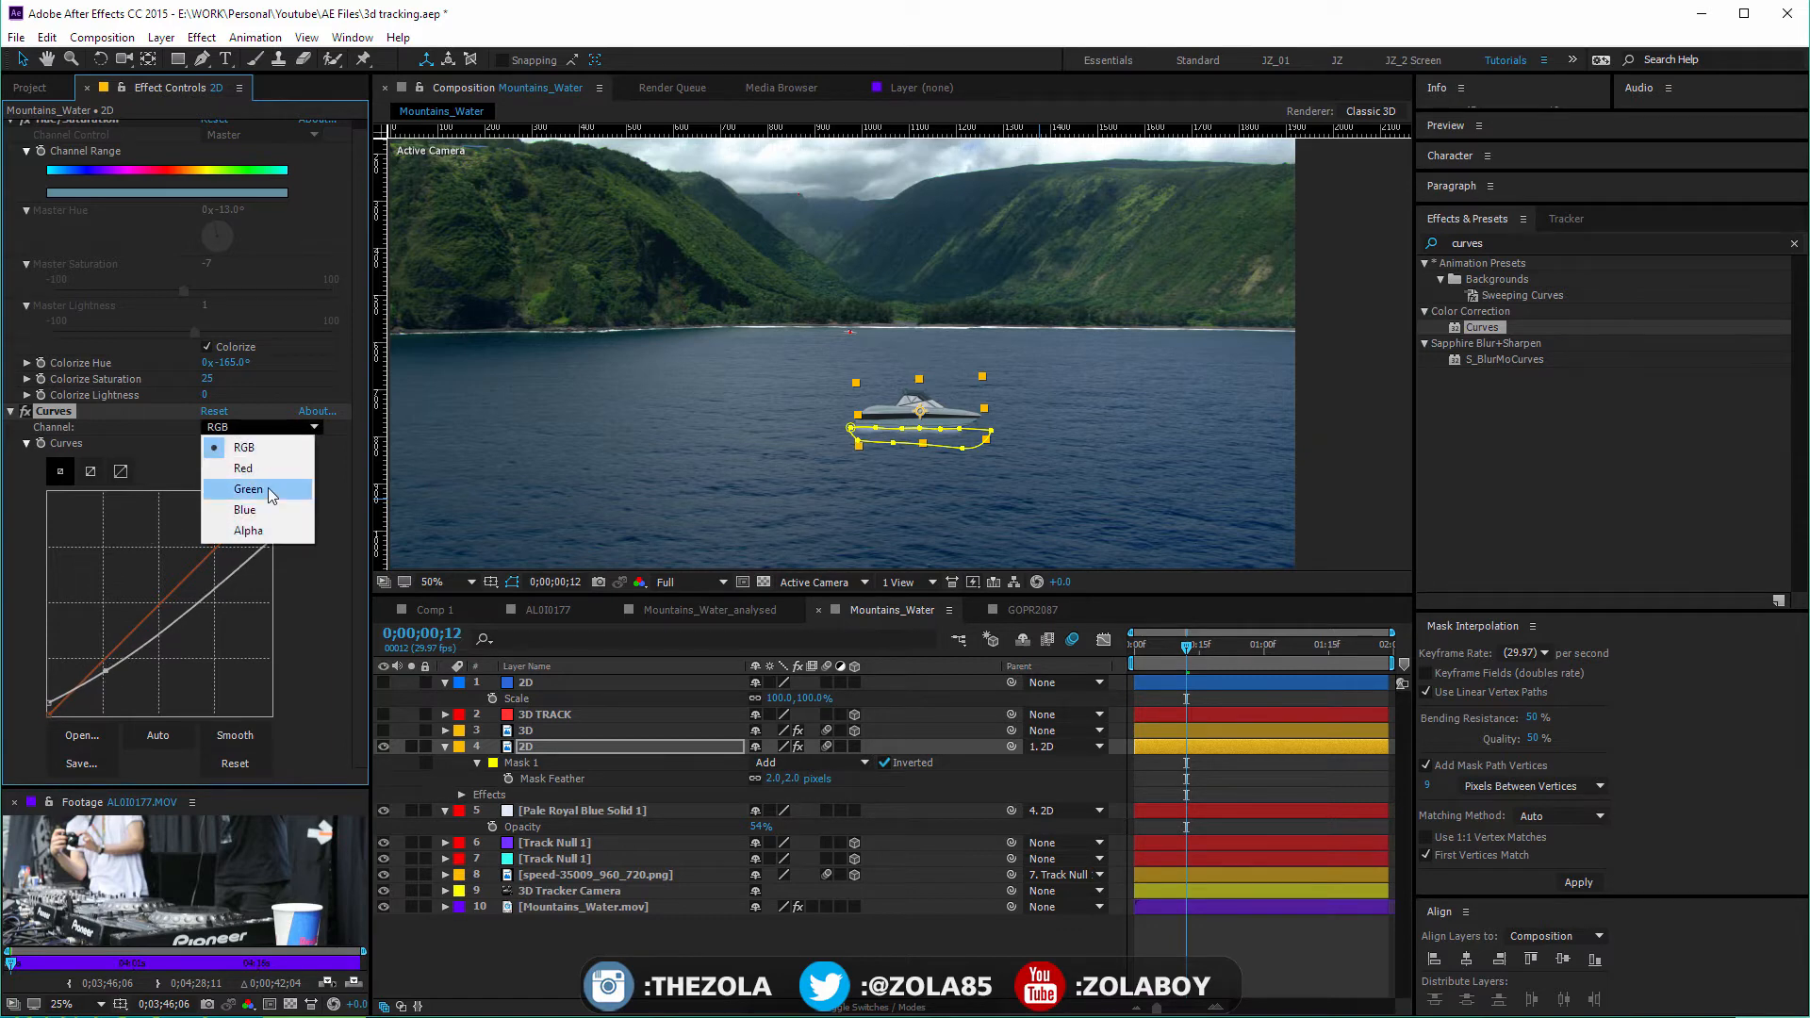
{"action": "left_click", "coordinate": [271, 514]}
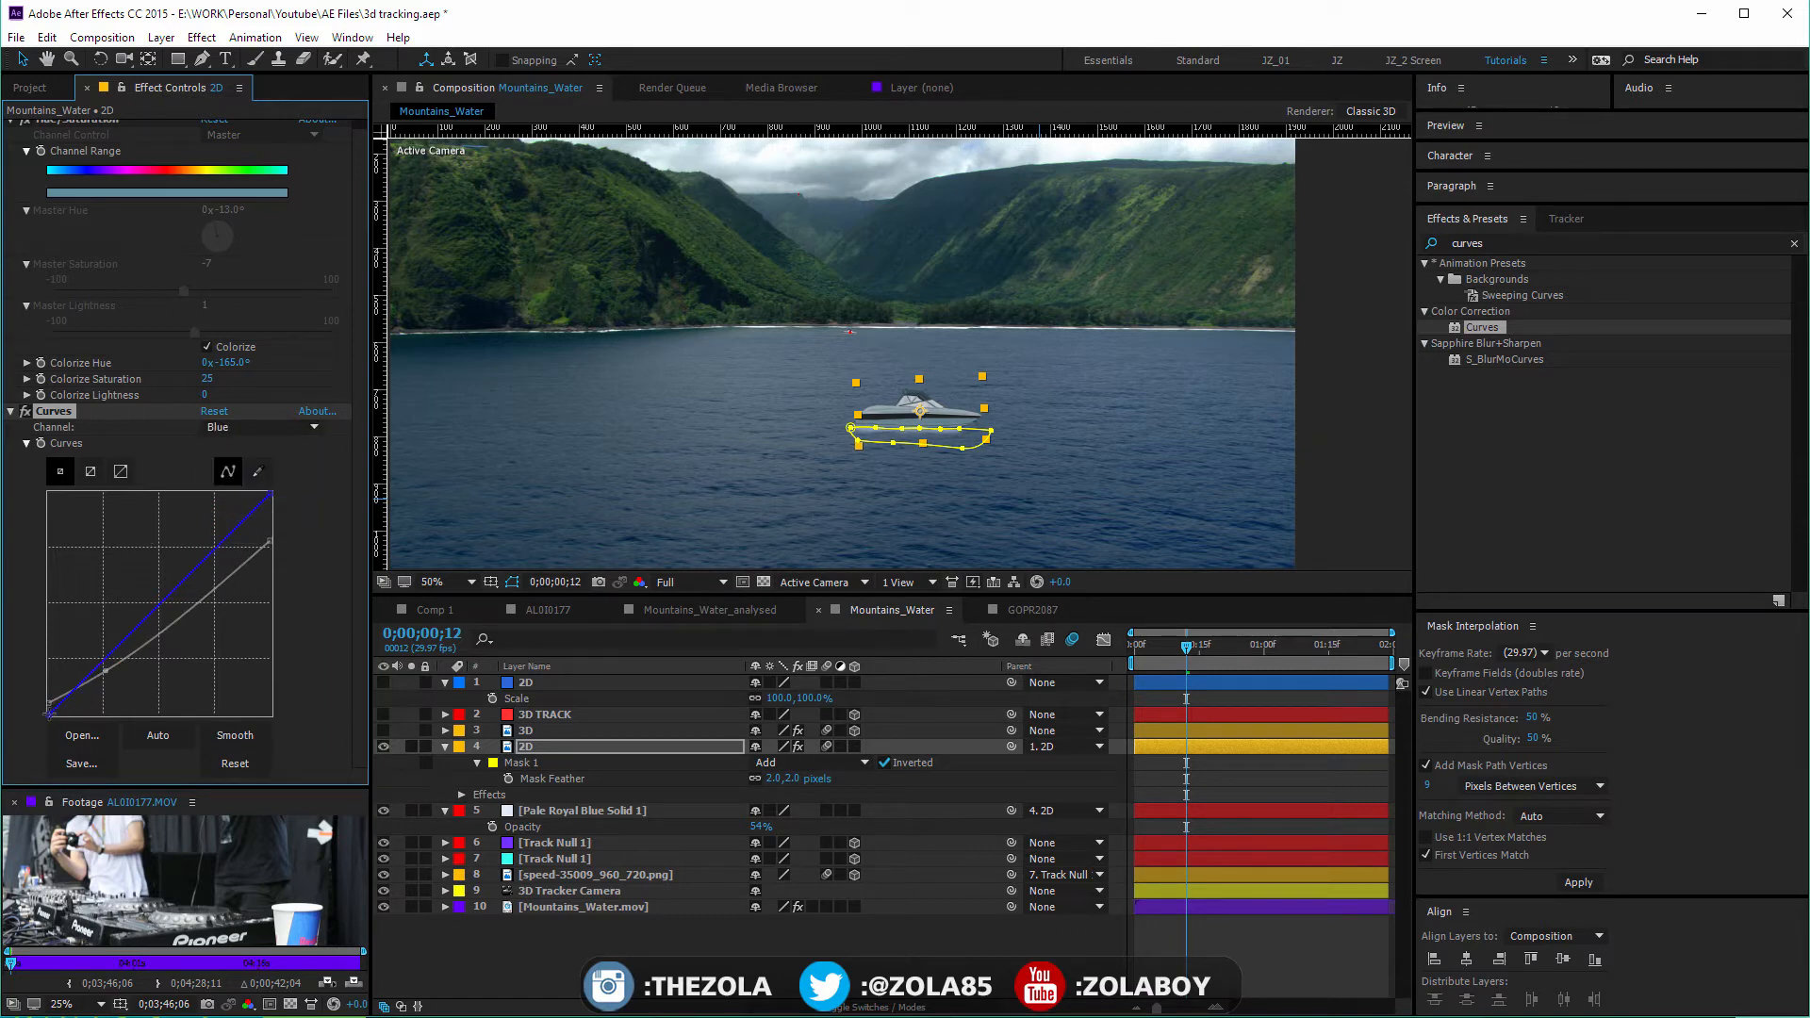
{"action": "left_click_drag", "start_coordinate": [49, 713], "coordinate": [51, 705]}
{"action": "left_click", "coordinate": [264, 428]}
{"action": "left_click", "coordinate": [243, 469]}
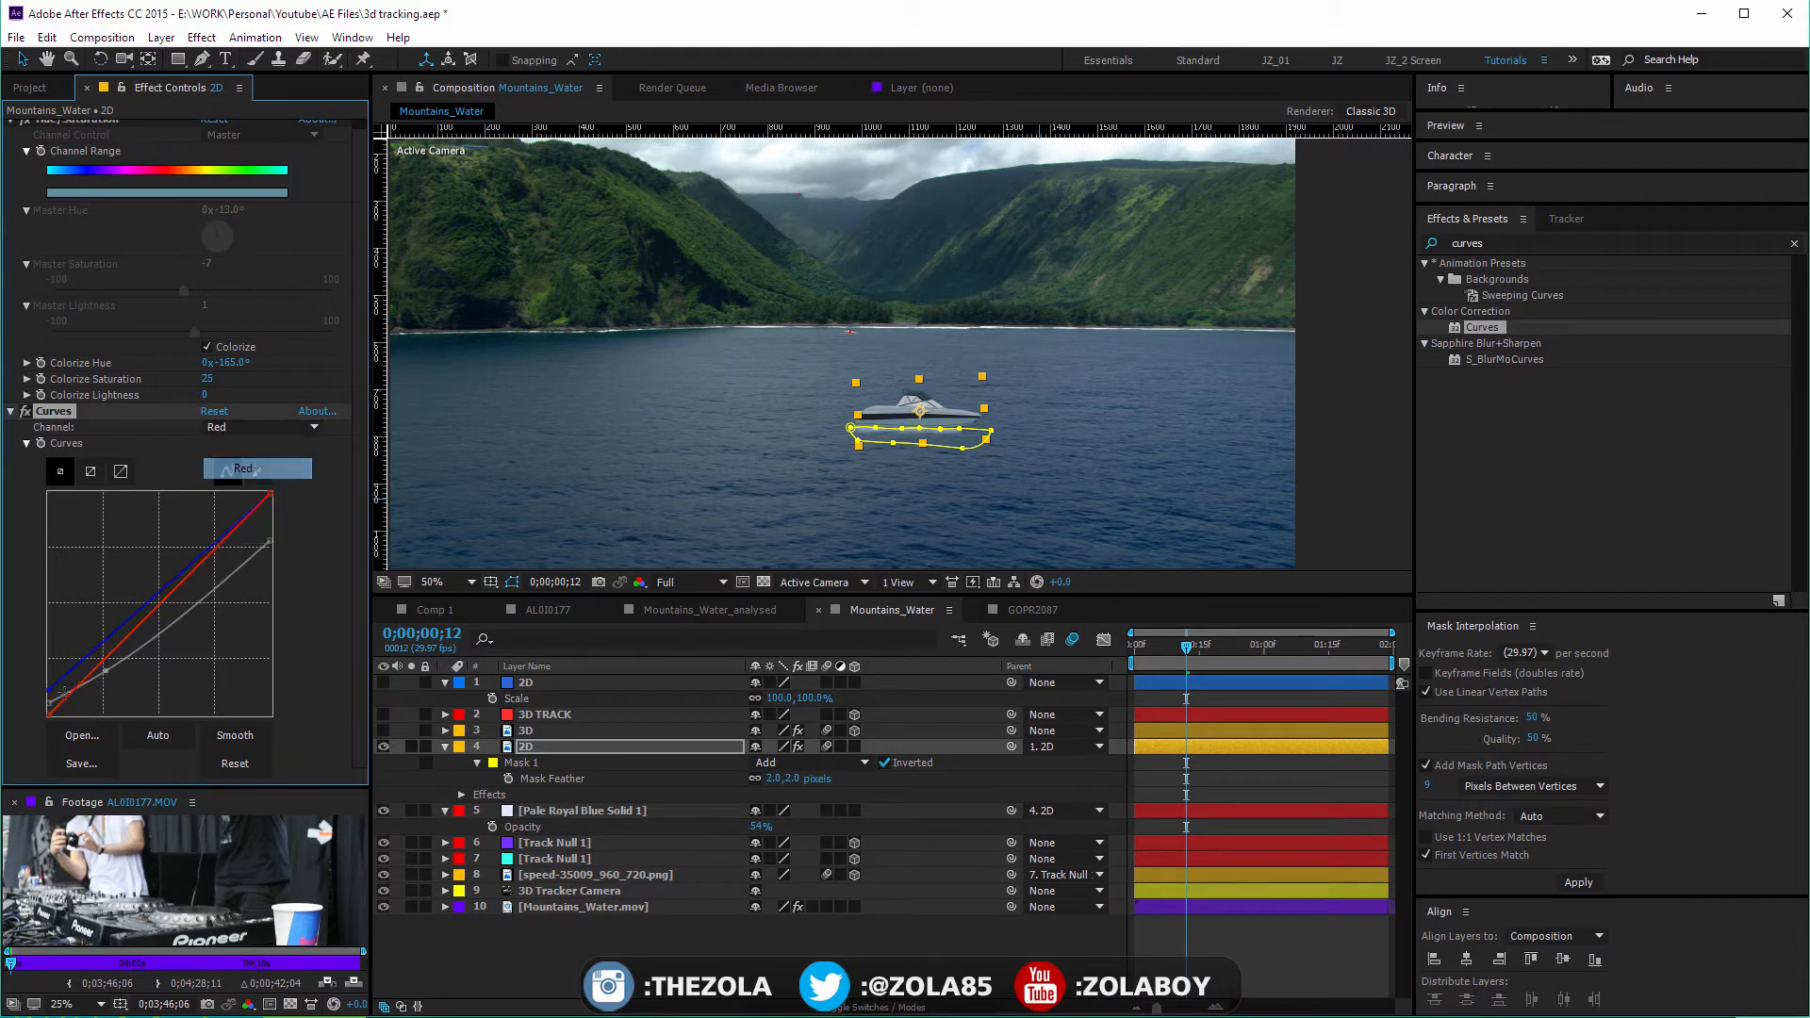
{"action": "left_click_drag", "start_coordinate": [50, 714], "coordinate": [58, 720]}
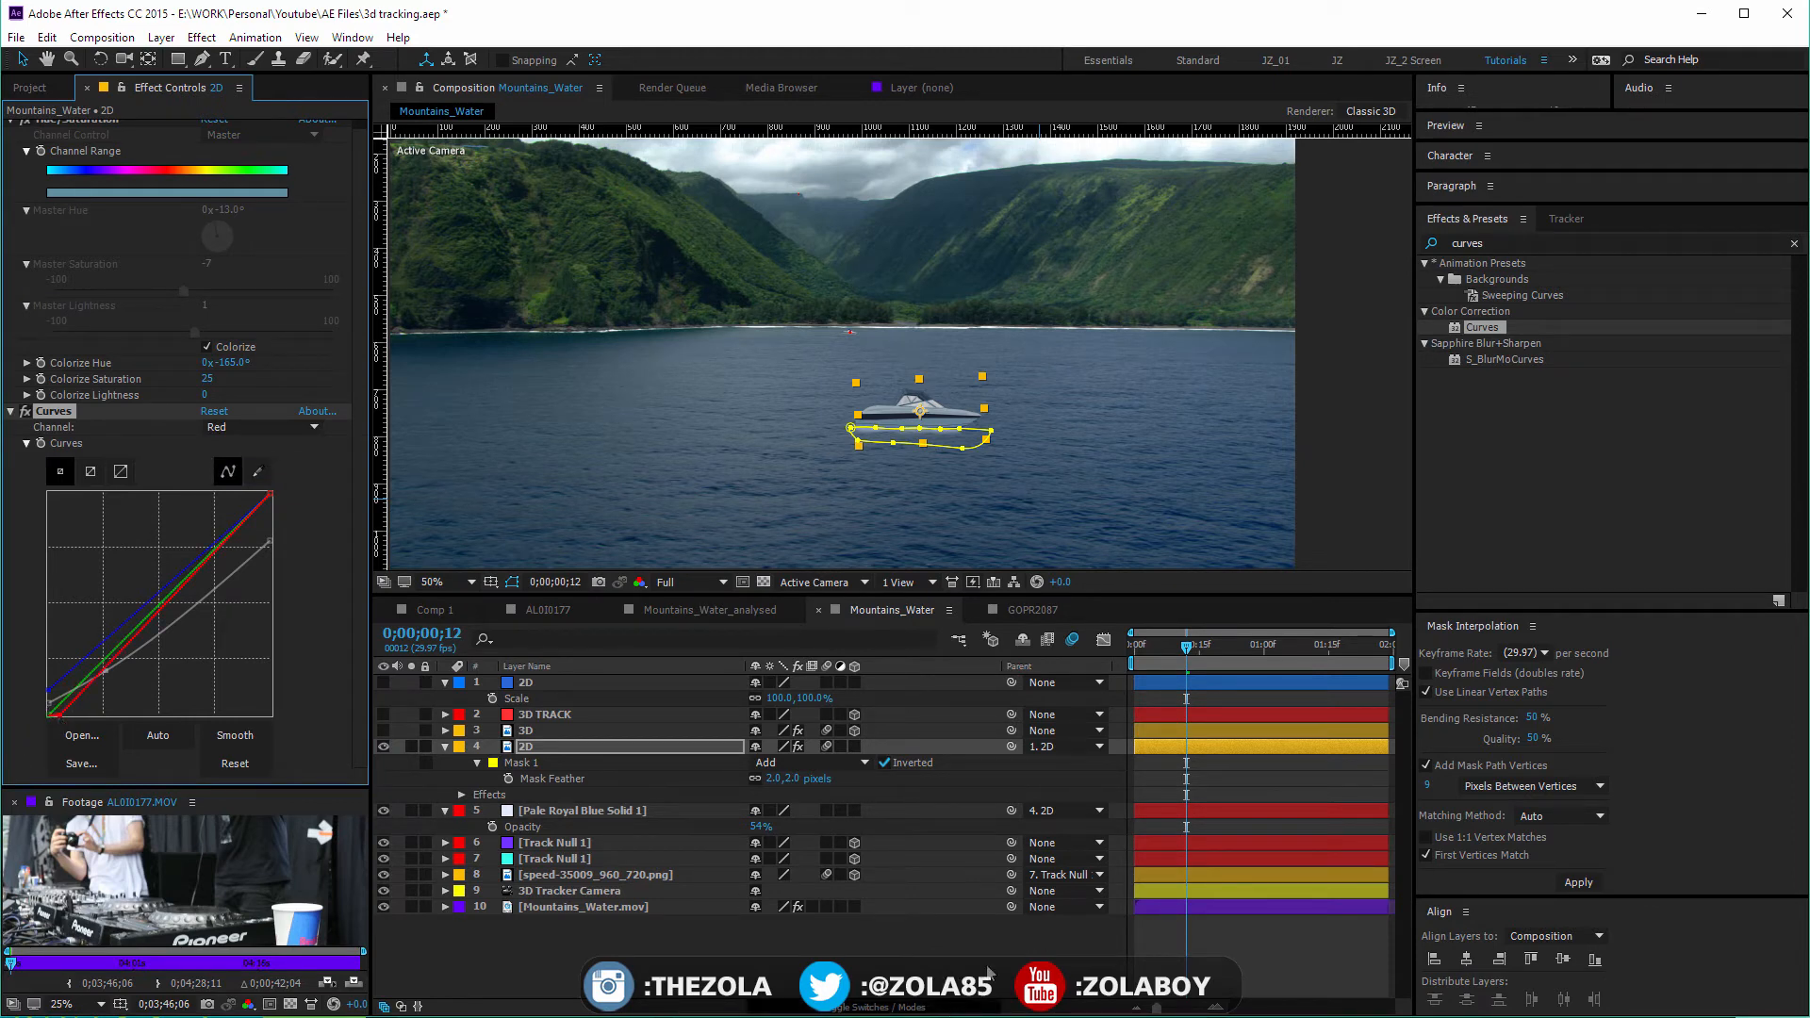
Deselect the boat and play the composition from the first frame to check its darker, bluer colouring against the water
{"action": "left_click", "coordinate": [987, 965]}
{"action": "key", "text": "space"}
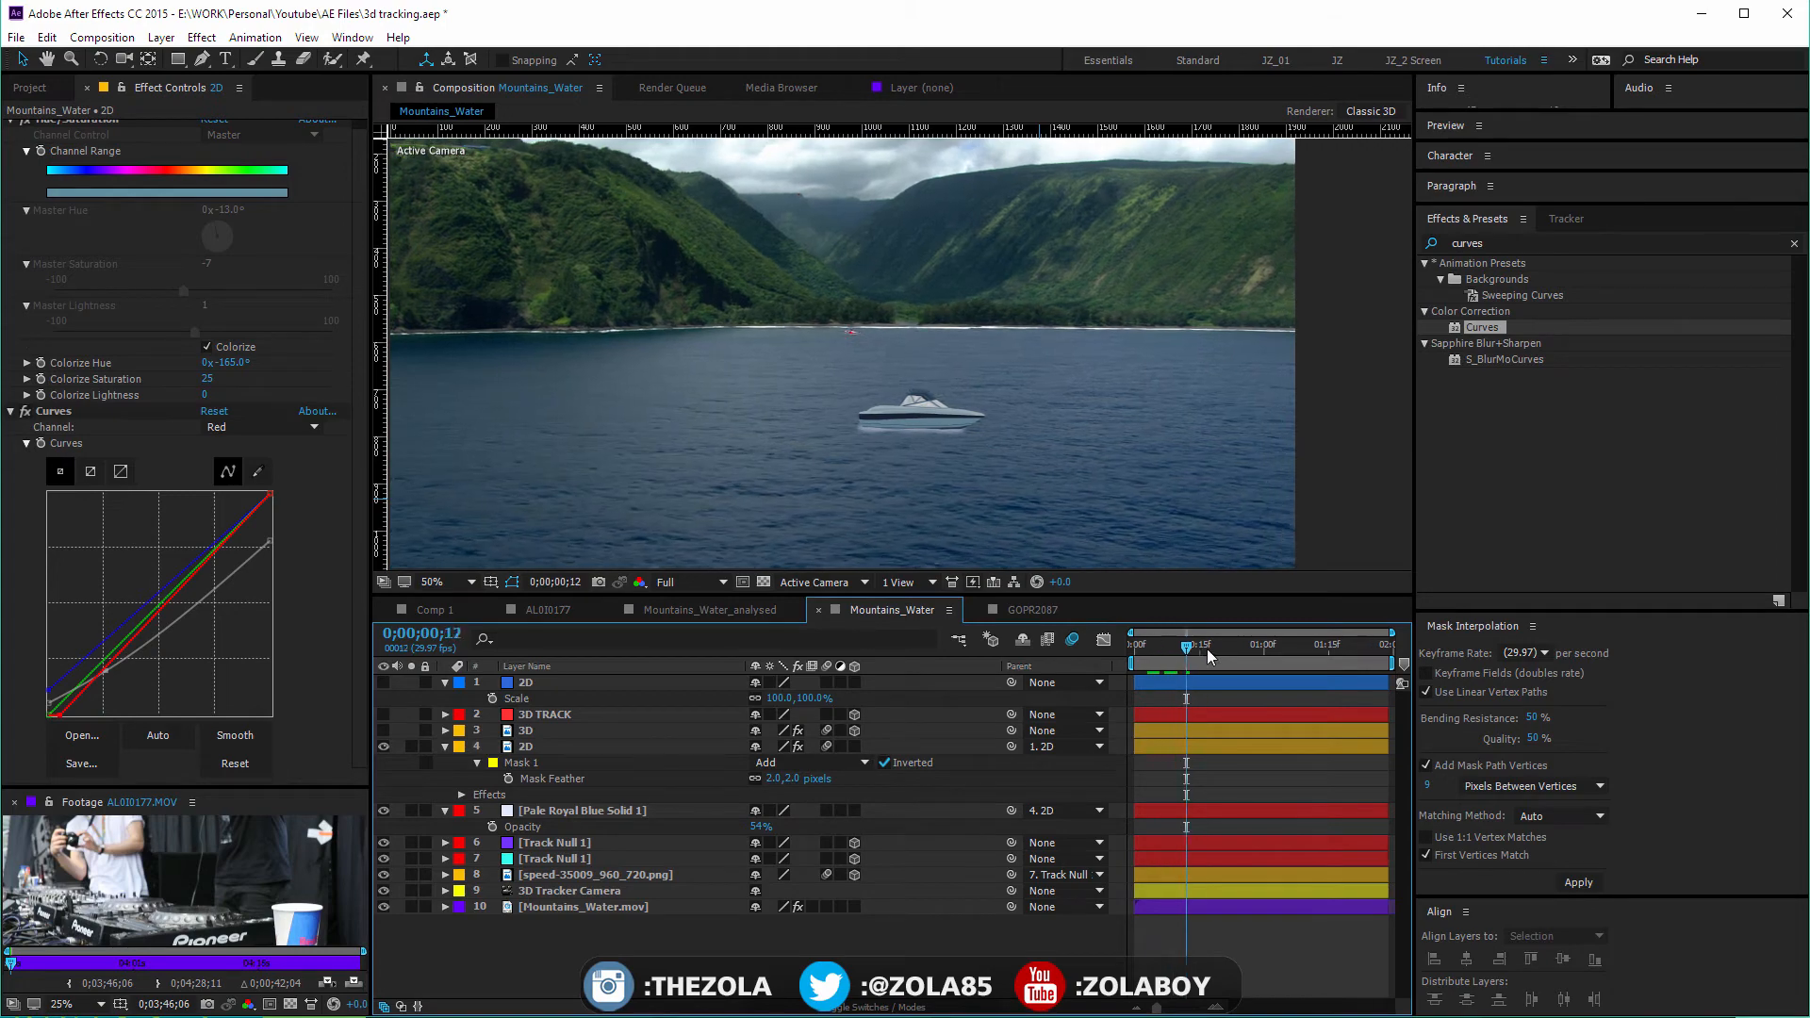
{"action": "left_click_drag", "start_coordinate": [1203, 631], "coordinate": [1076, 632]}
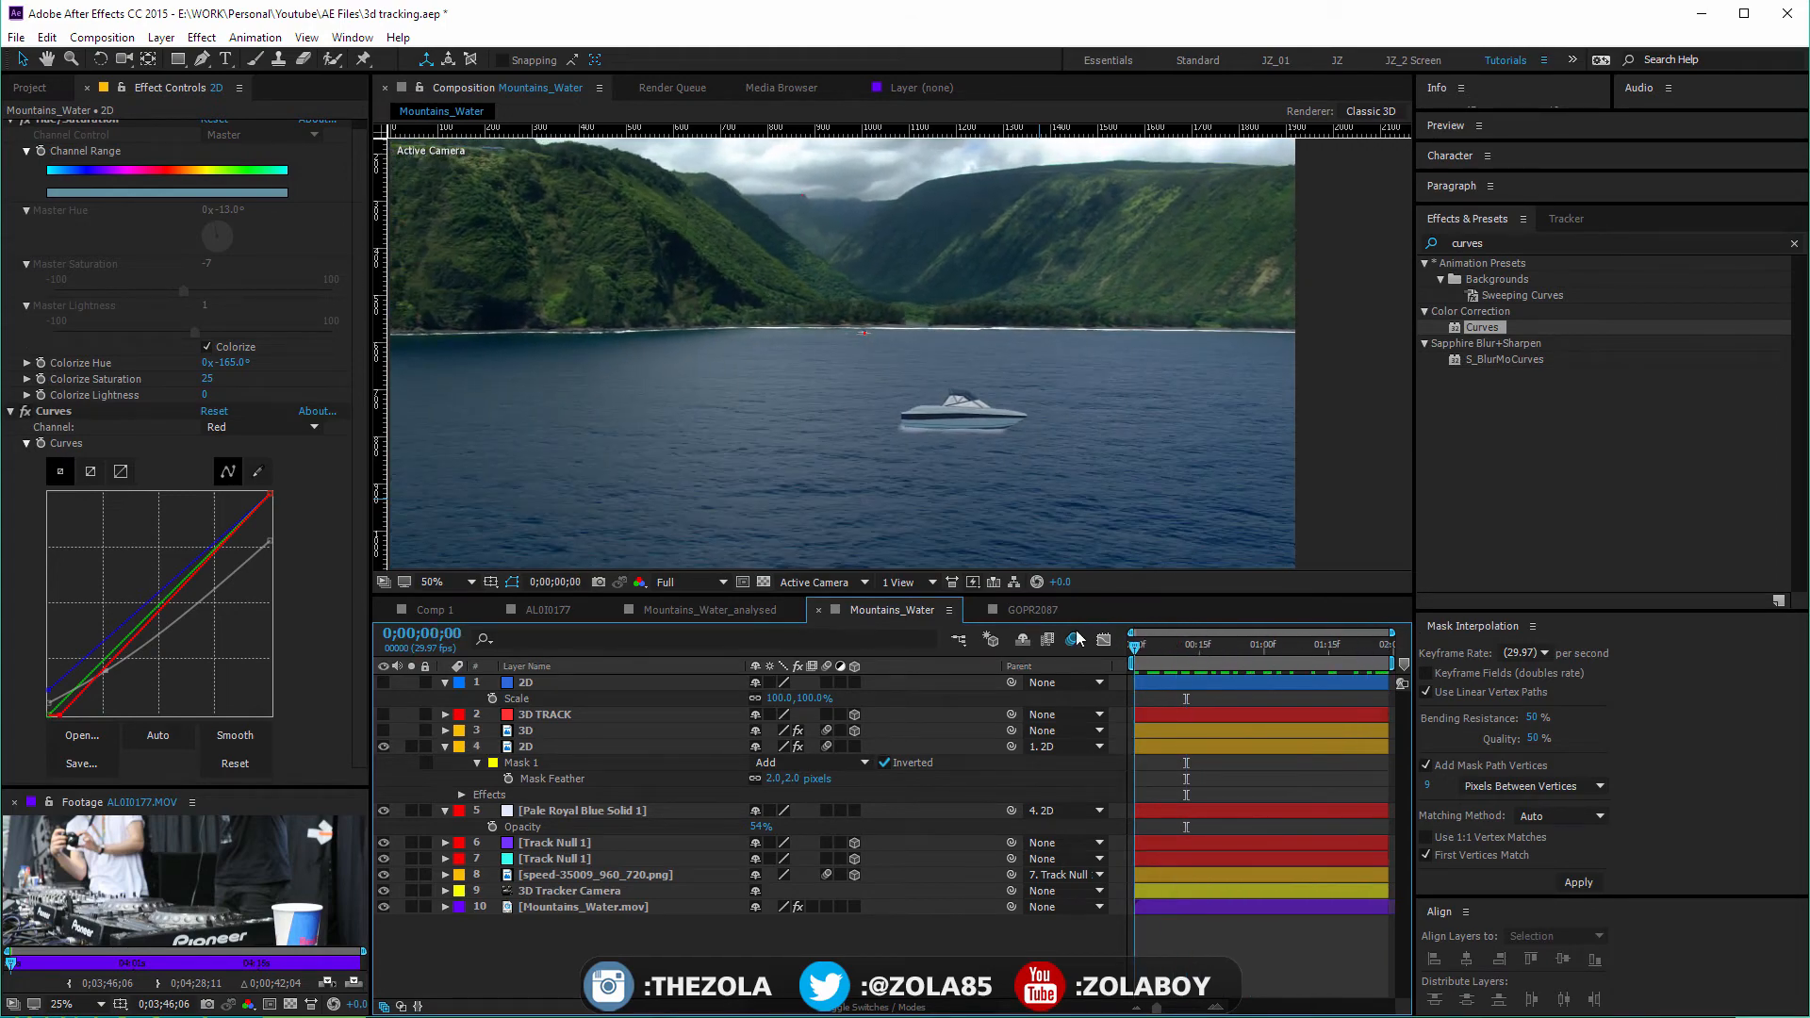
{"action": "key", "text": "space"}
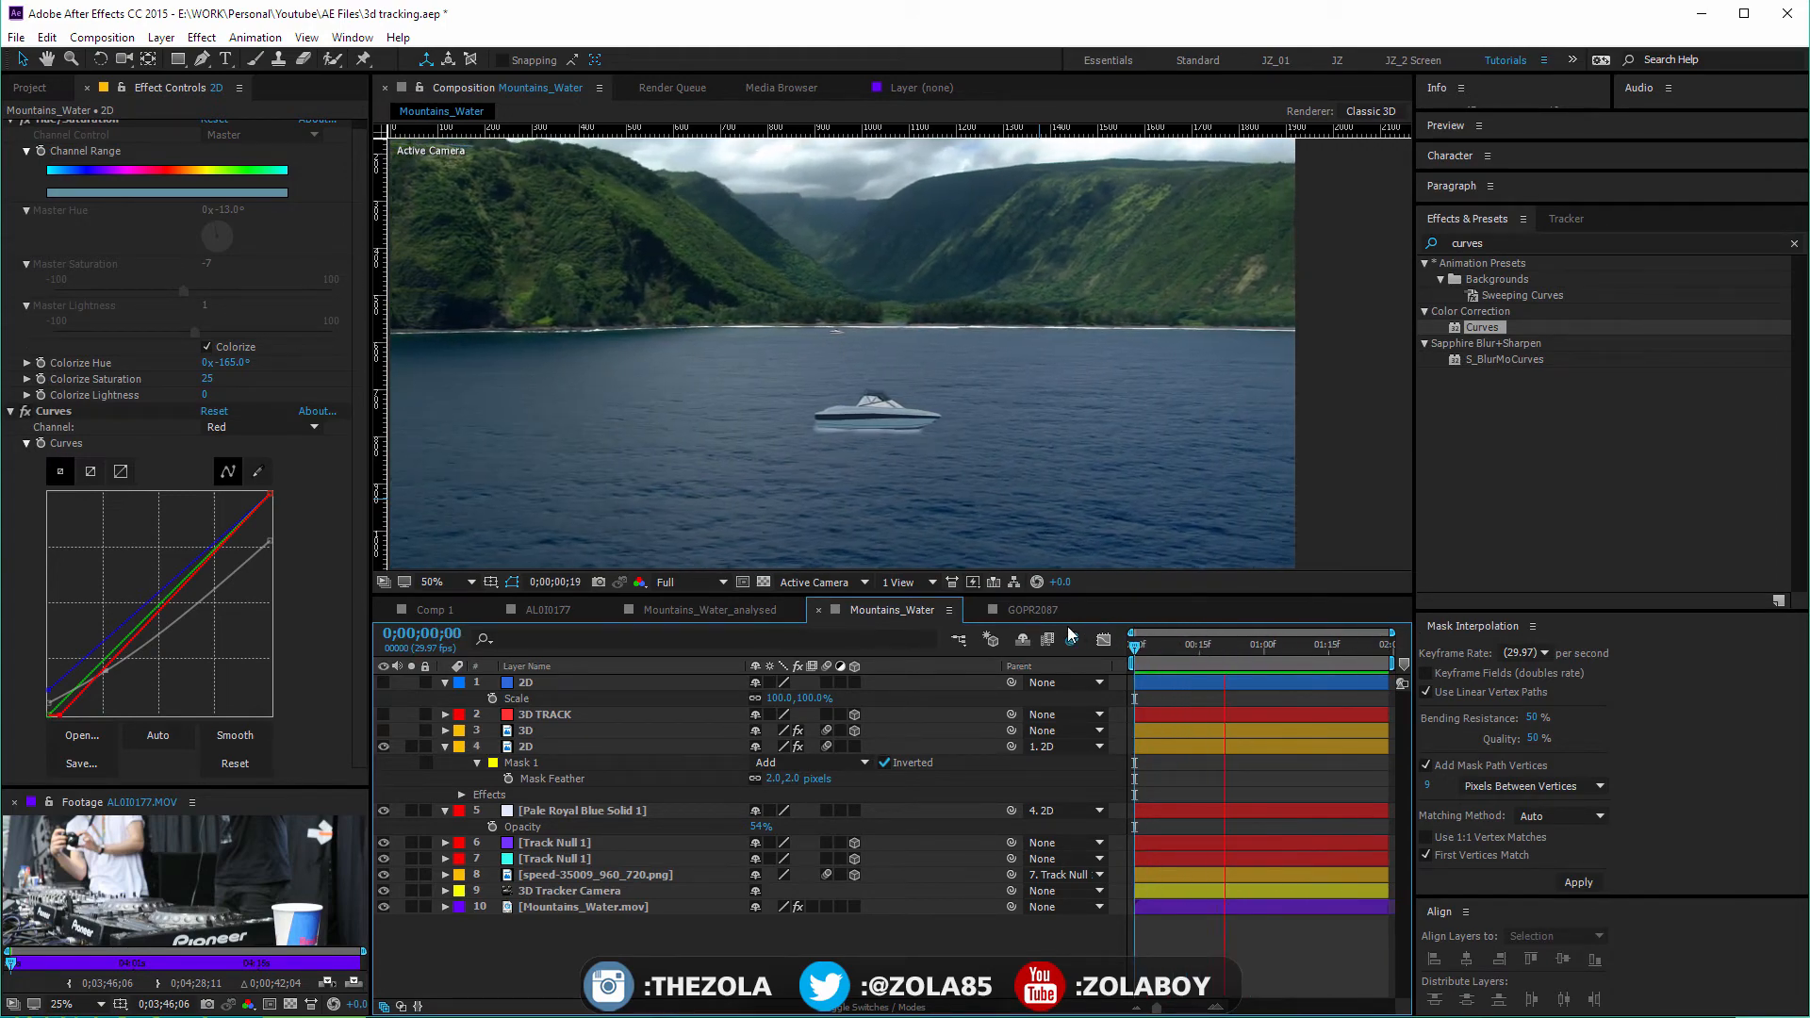
{"action": "left_click", "coordinate": [1072, 640]}
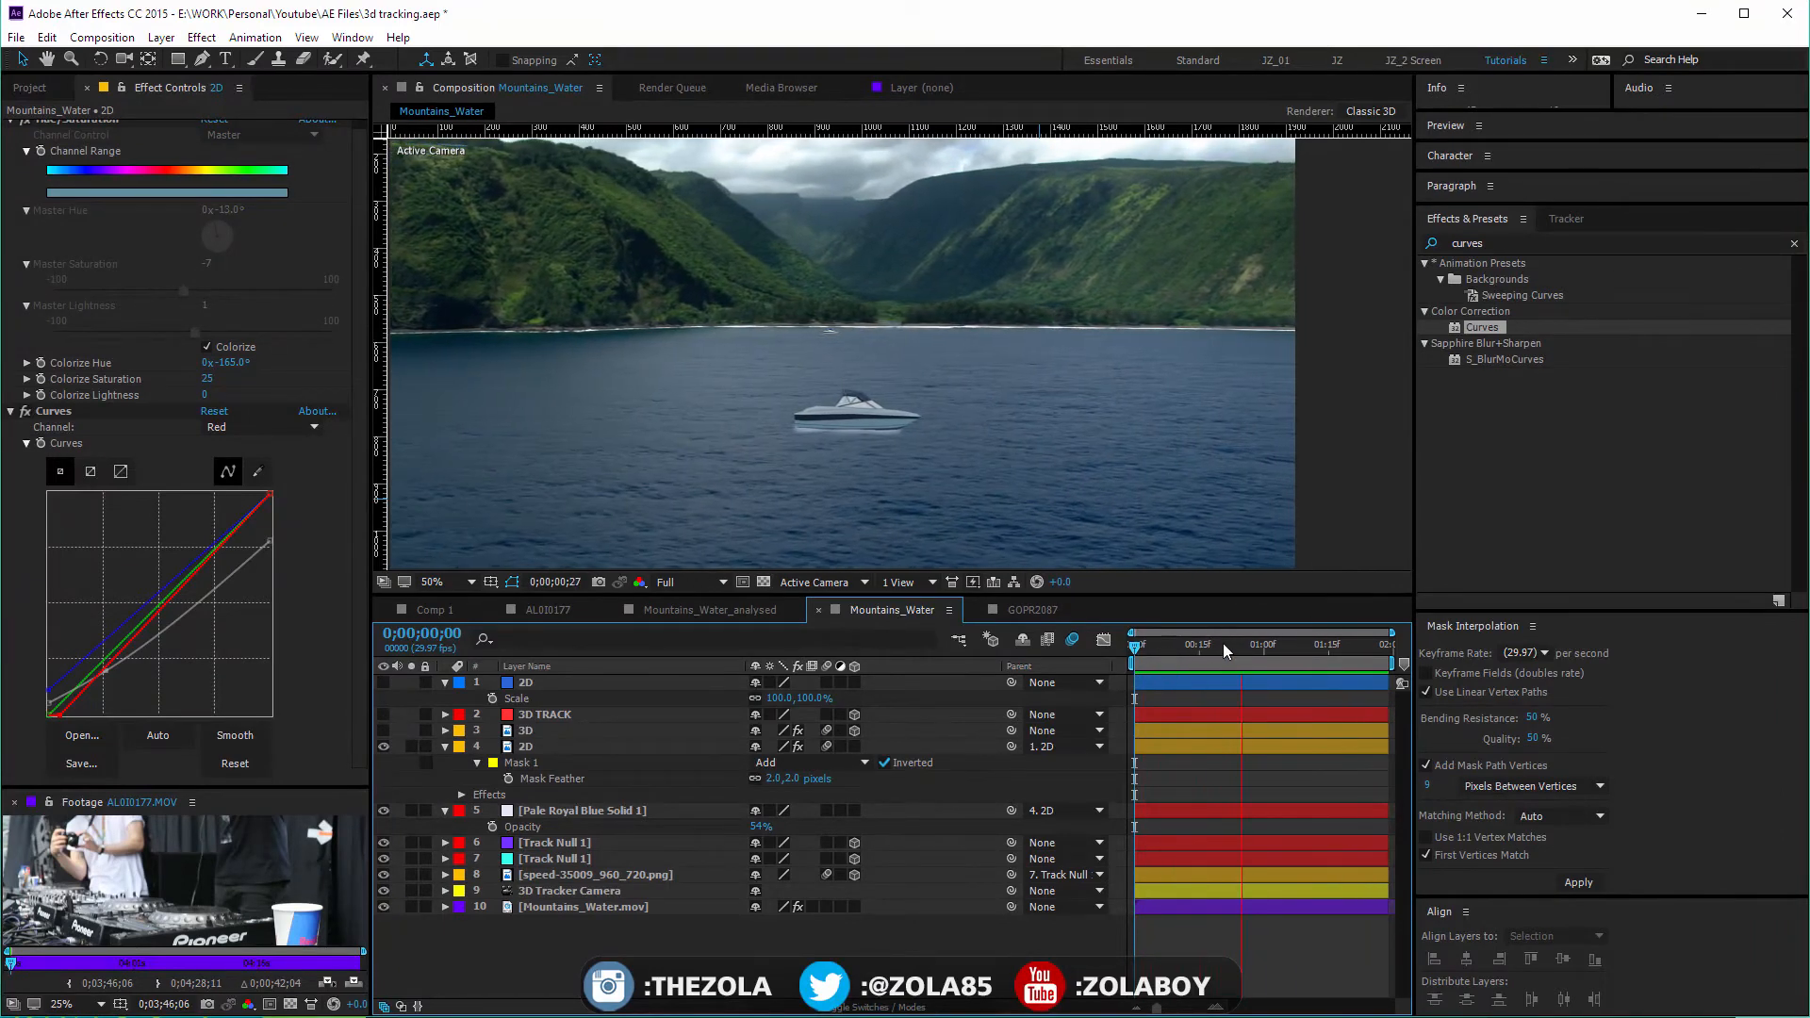
{"action": "key", "text": "space"}
{"action": "left_click_drag", "start_coordinate": [1331, 654], "coordinate": [1460, 647]}
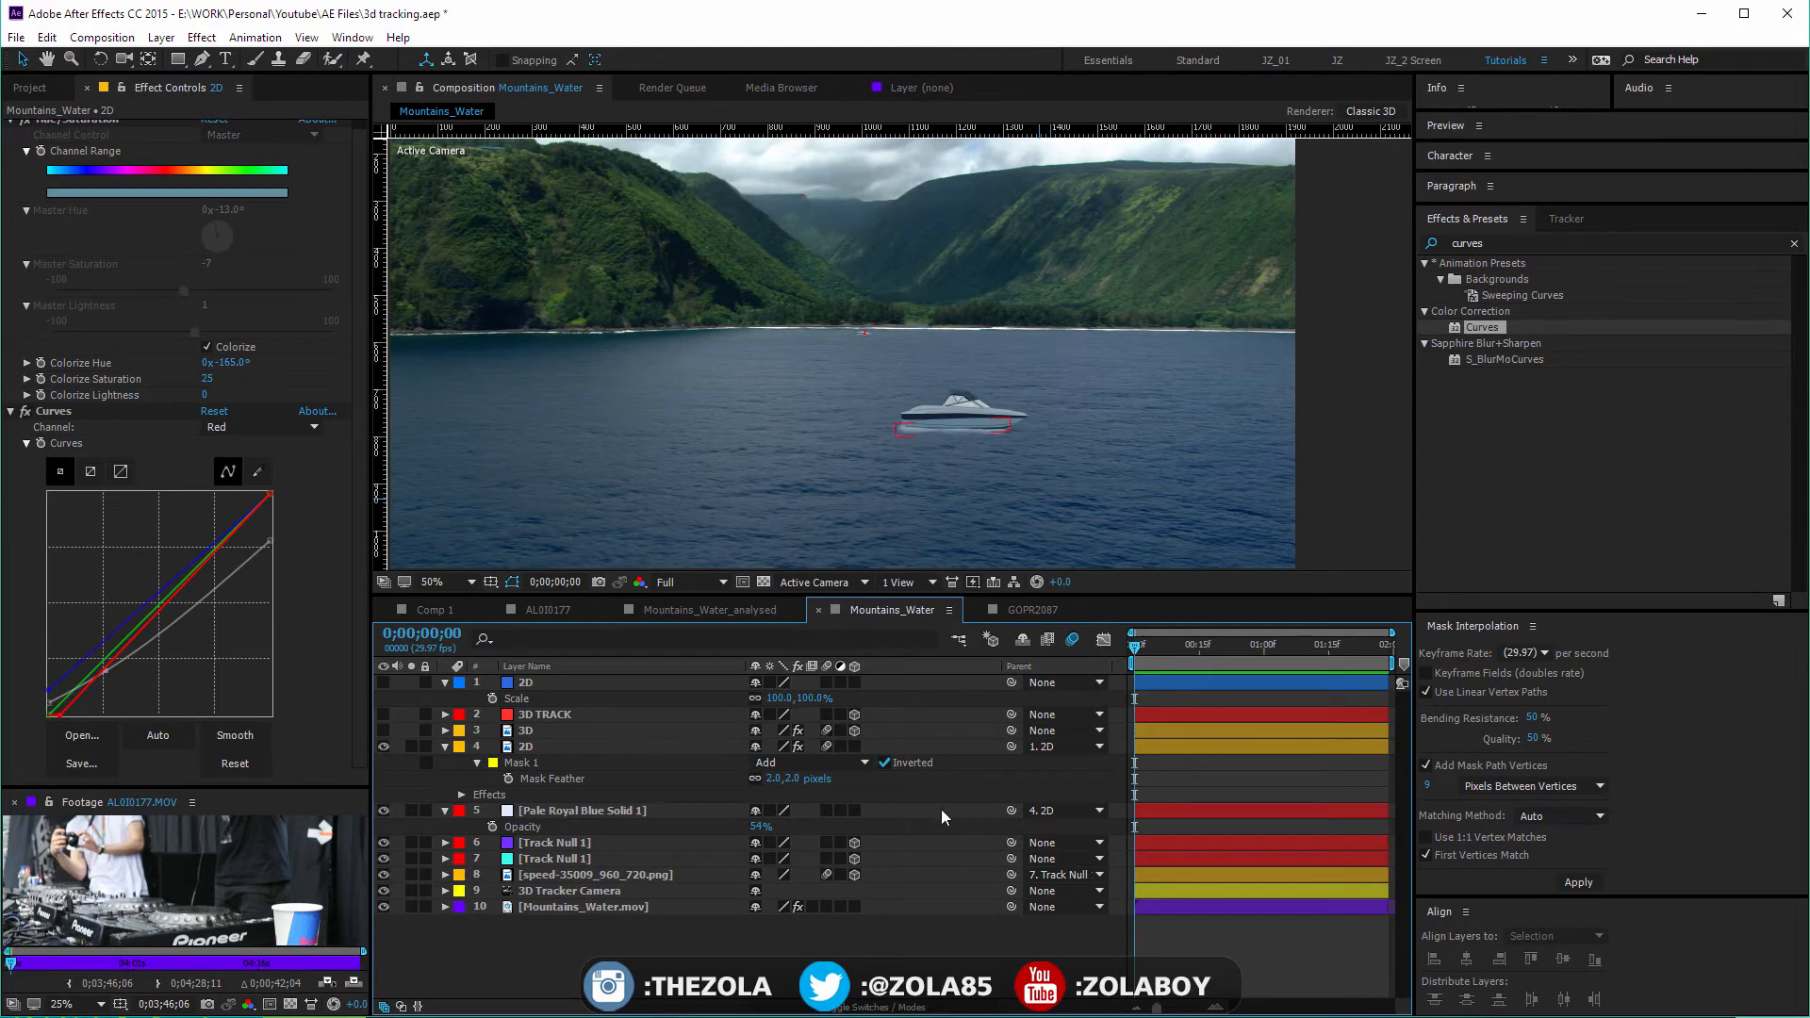
Collapse the properties of all layers and preview the composited boat shot
{"action": "key", "text": "ctrl+a"}
{"action": "key", "text": "u"}
{"action": "left_click", "coordinate": [801, 848]}
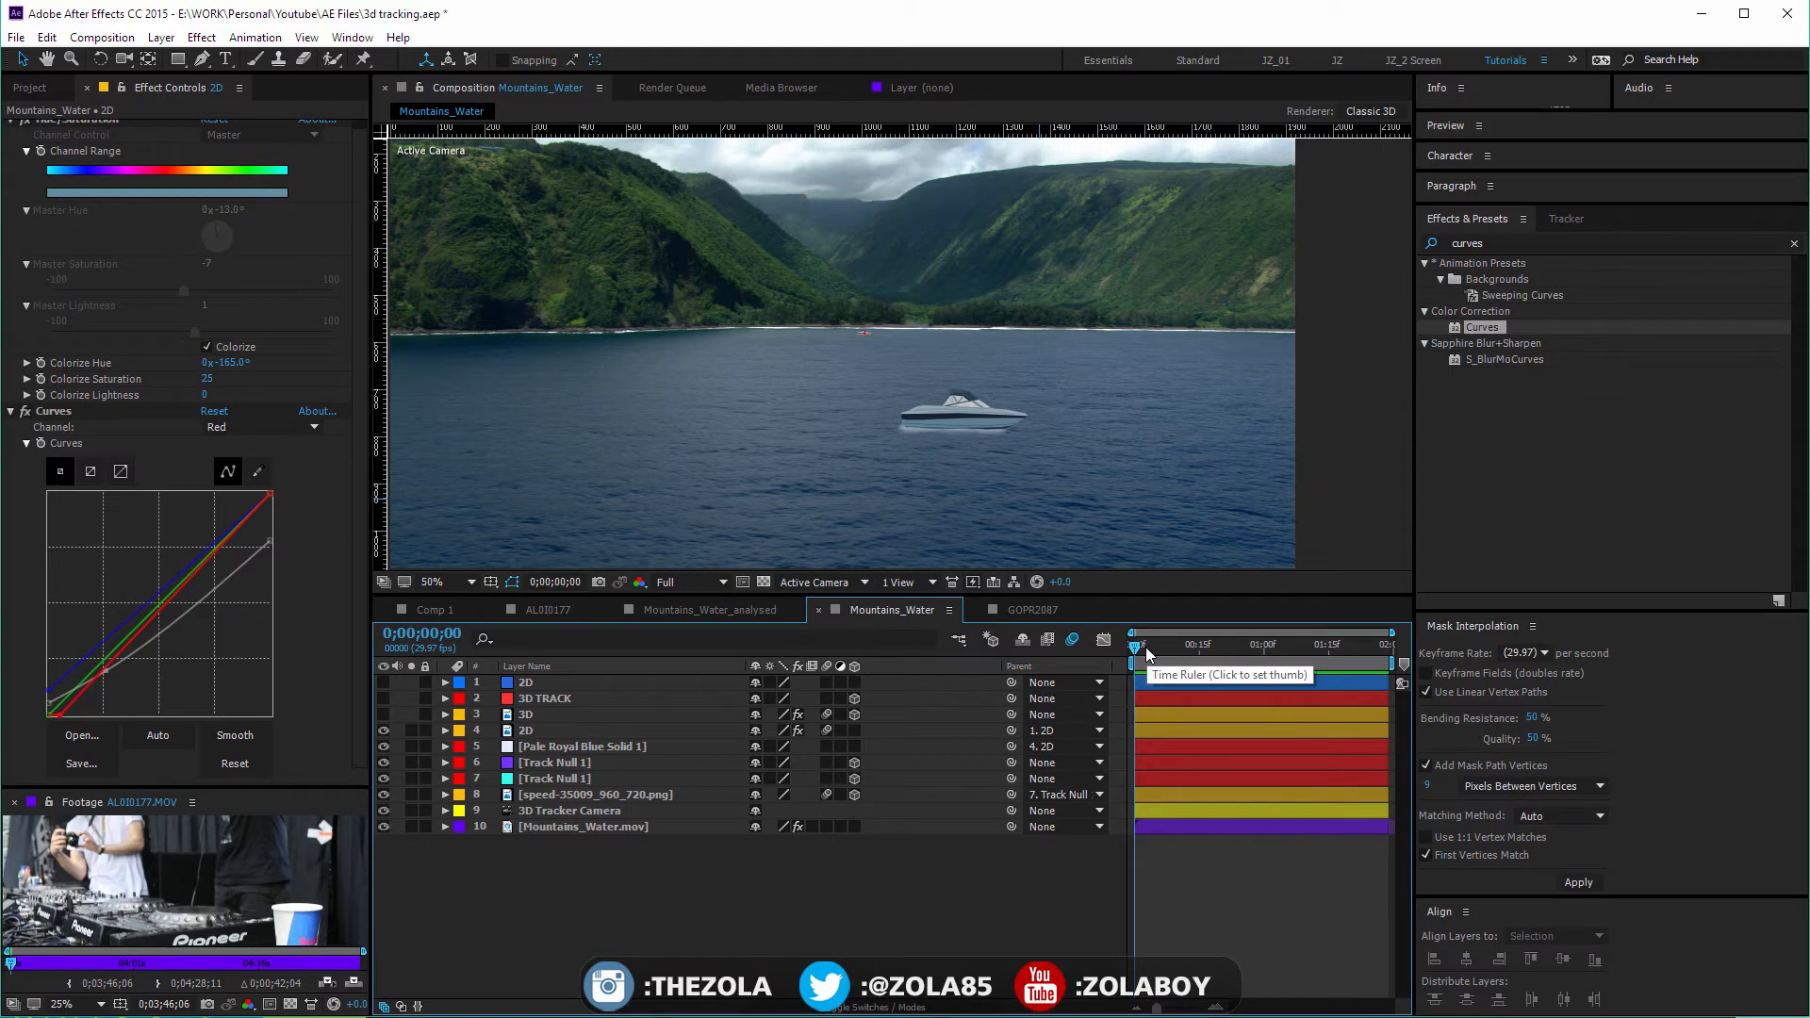
{"action": "key", "text": "space"}
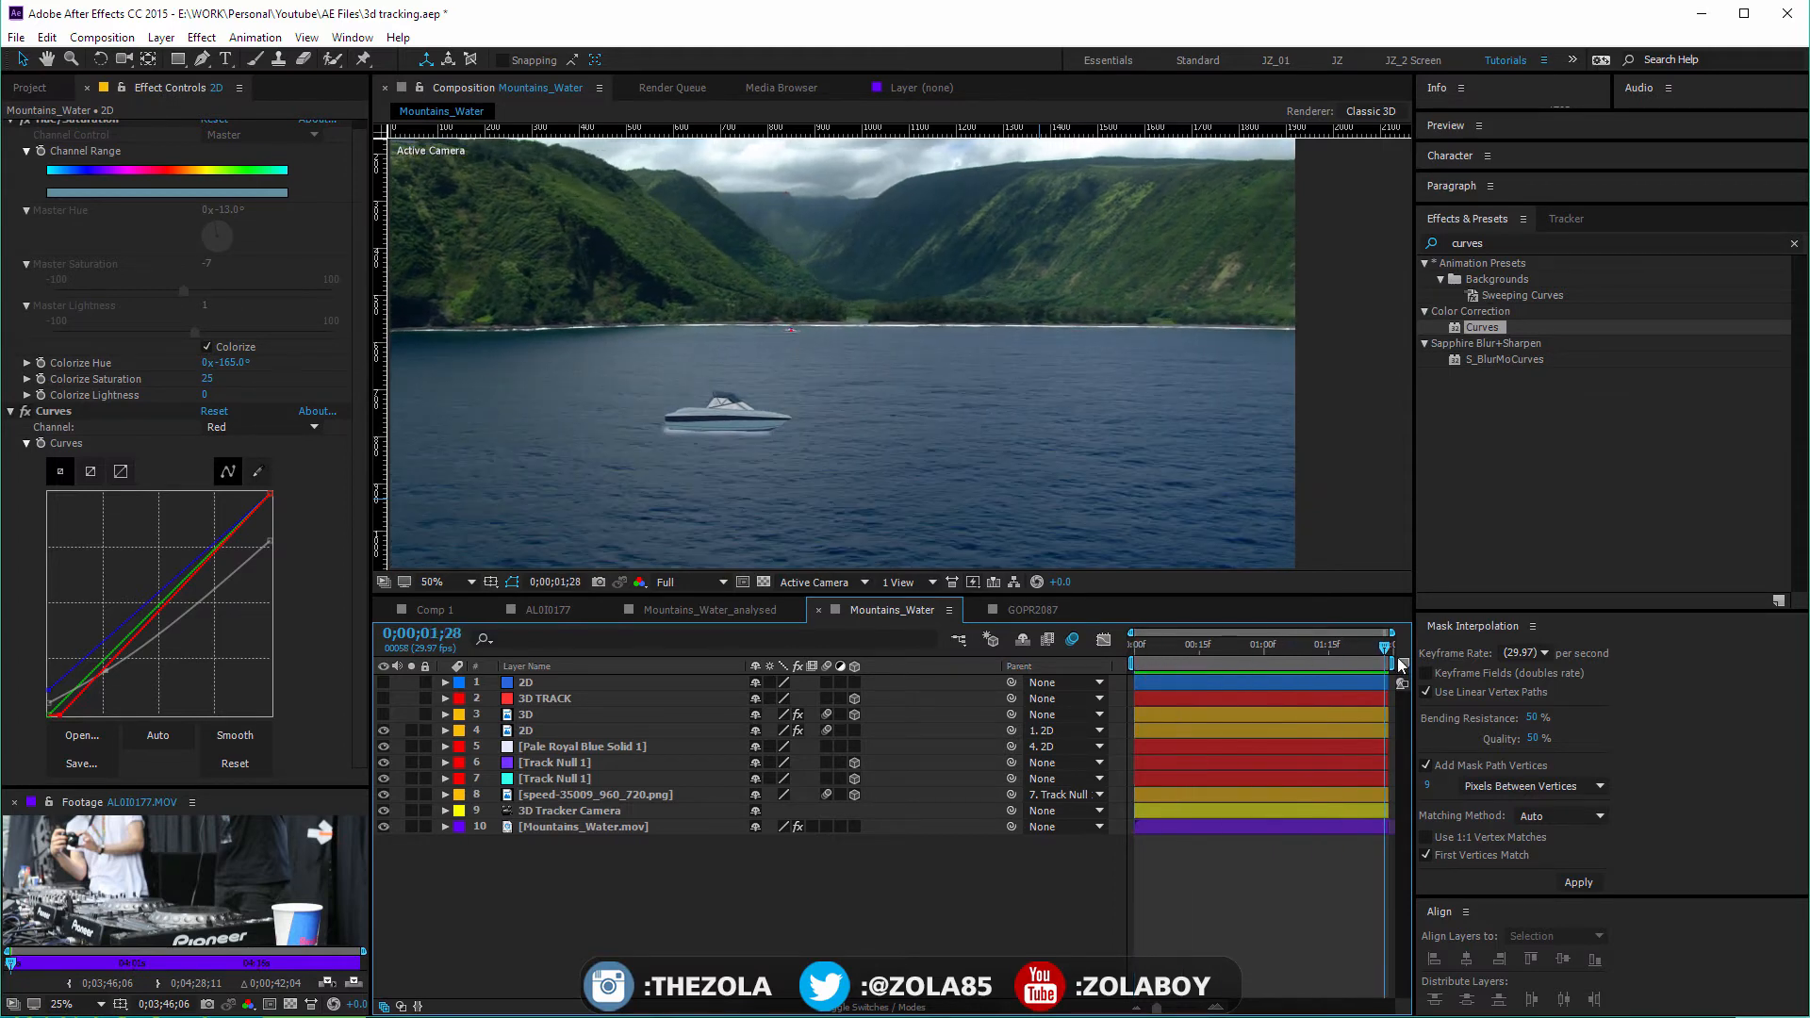
{"action": "key", "text": "space"}
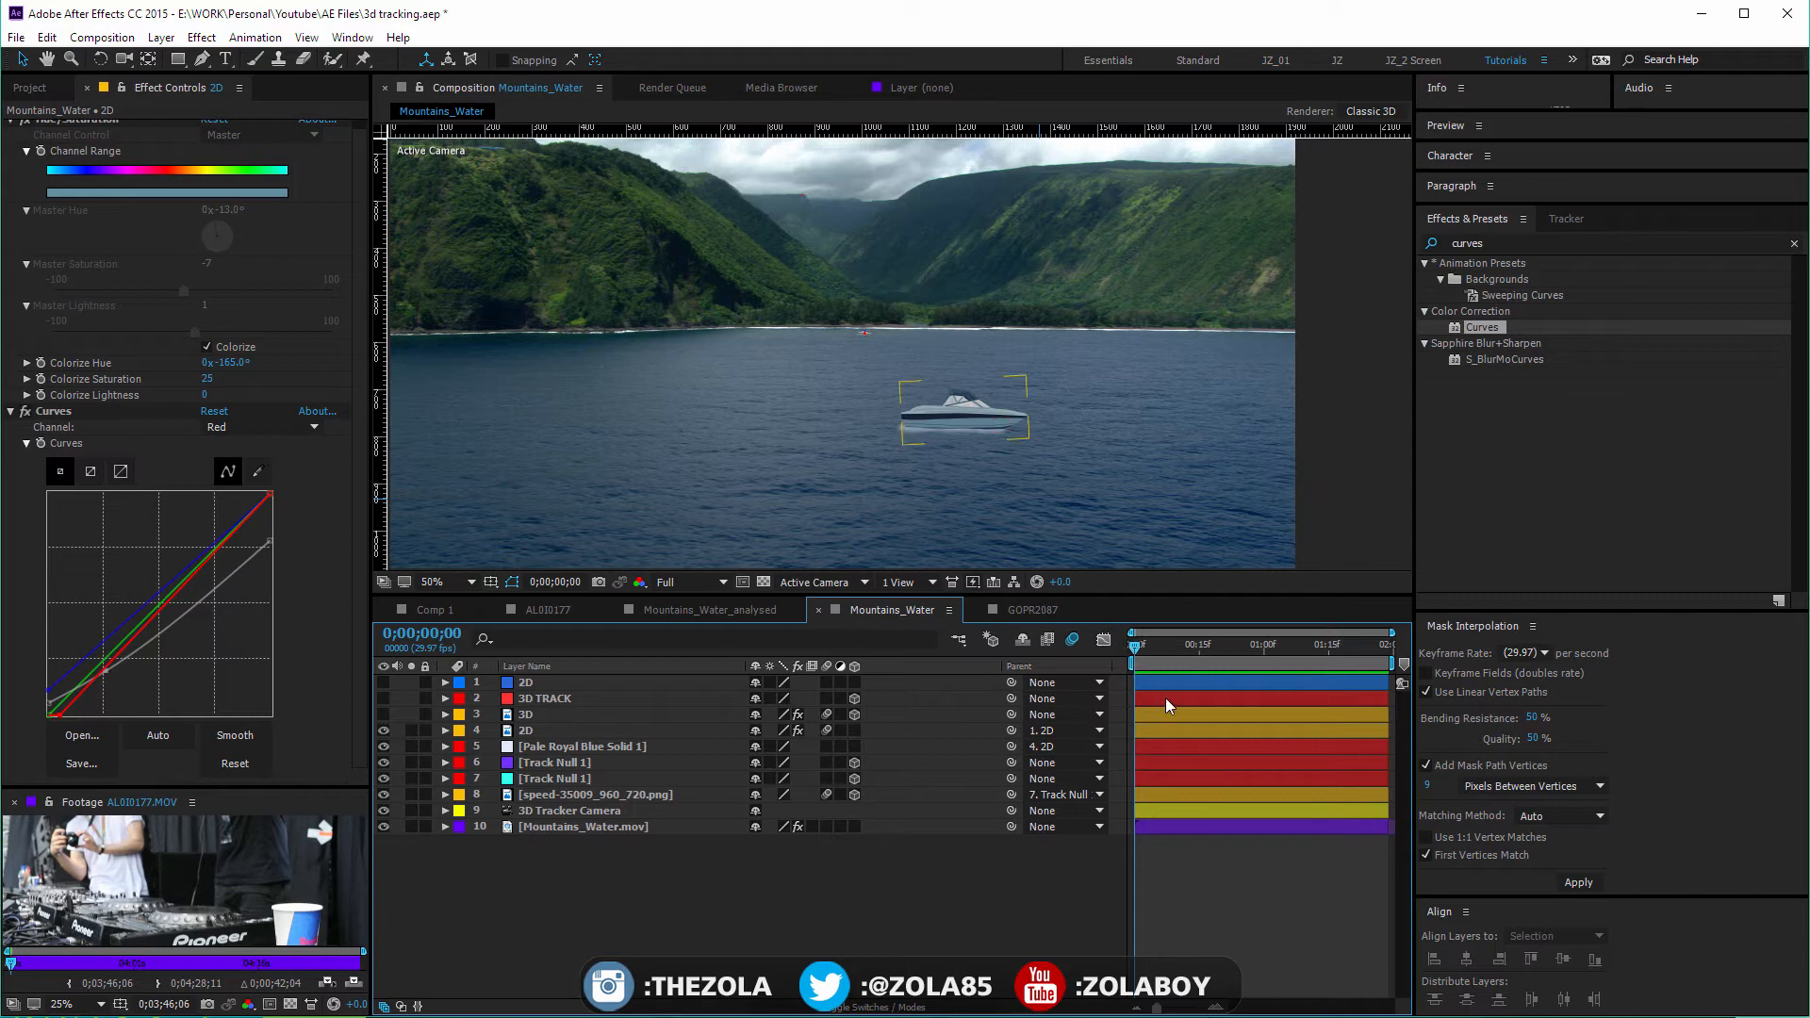
Make the 3D TRACK layer visible, then select the topmost 2D layer at the first frame
{"action": "left_click", "coordinate": [554, 685]}
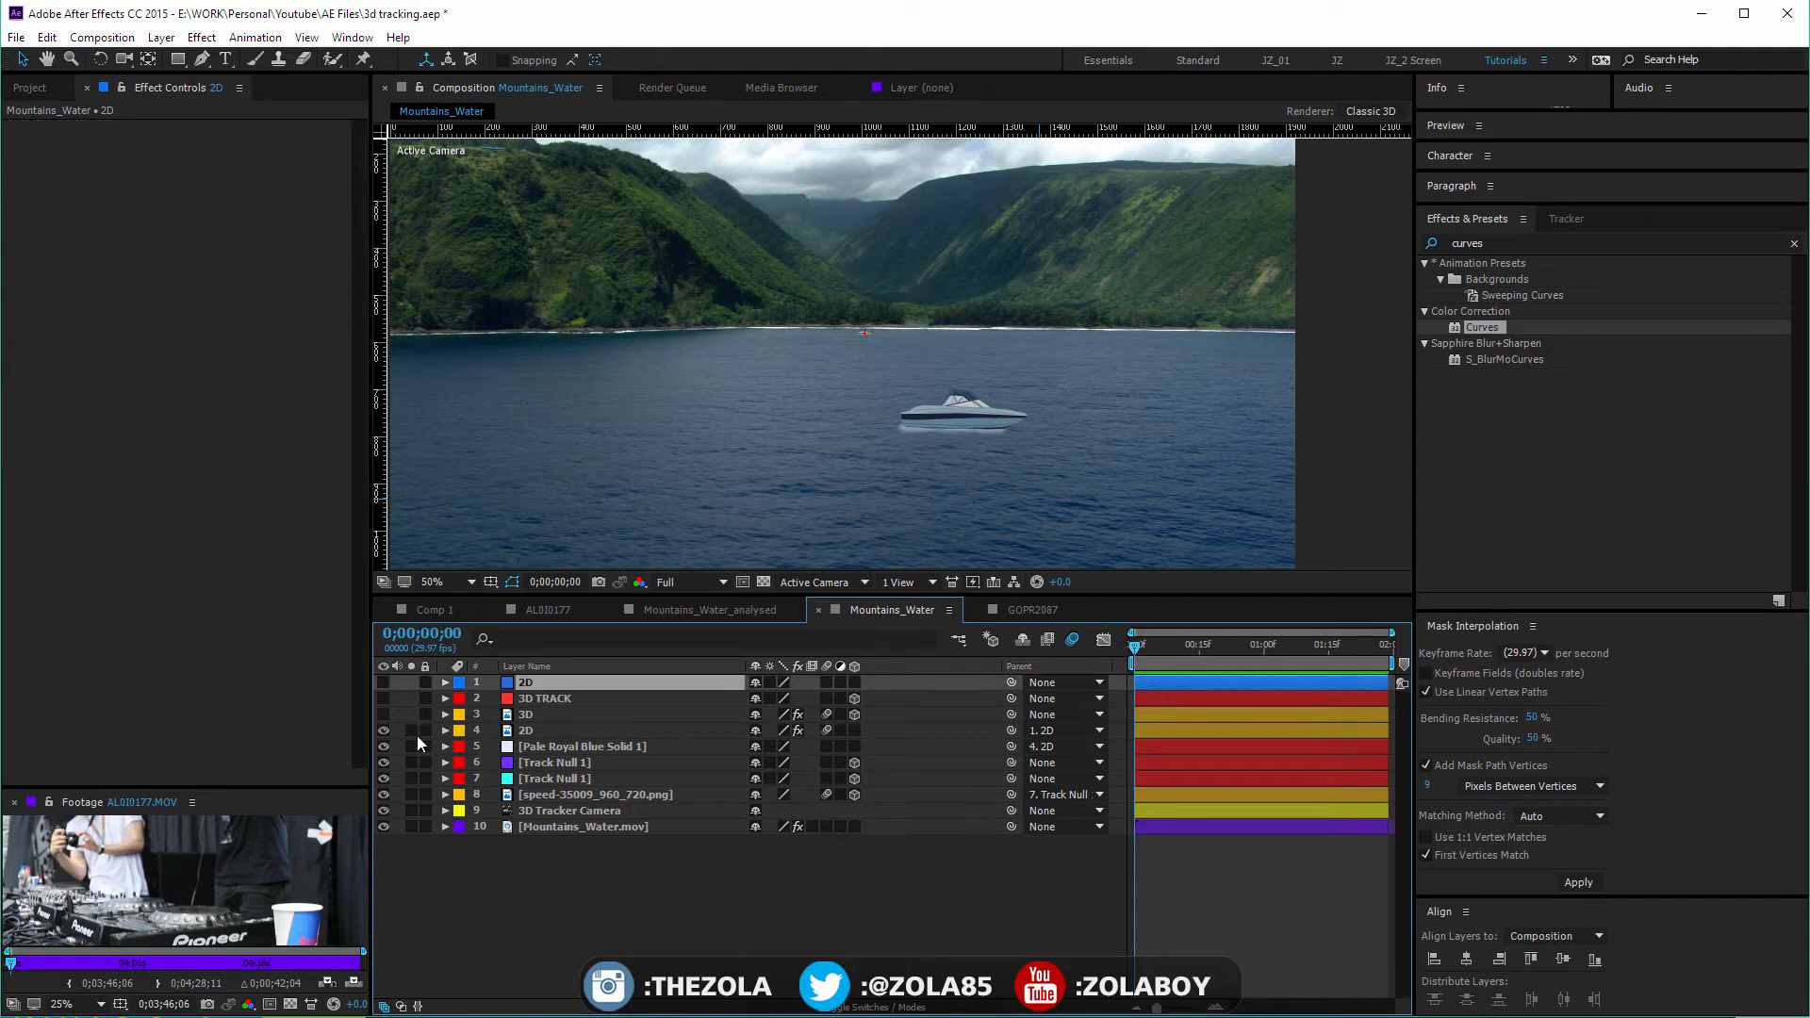
{"action": "left_click", "coordinate": [382, 698]}
{"action": "left_click", "coordinate": [930, 967]}
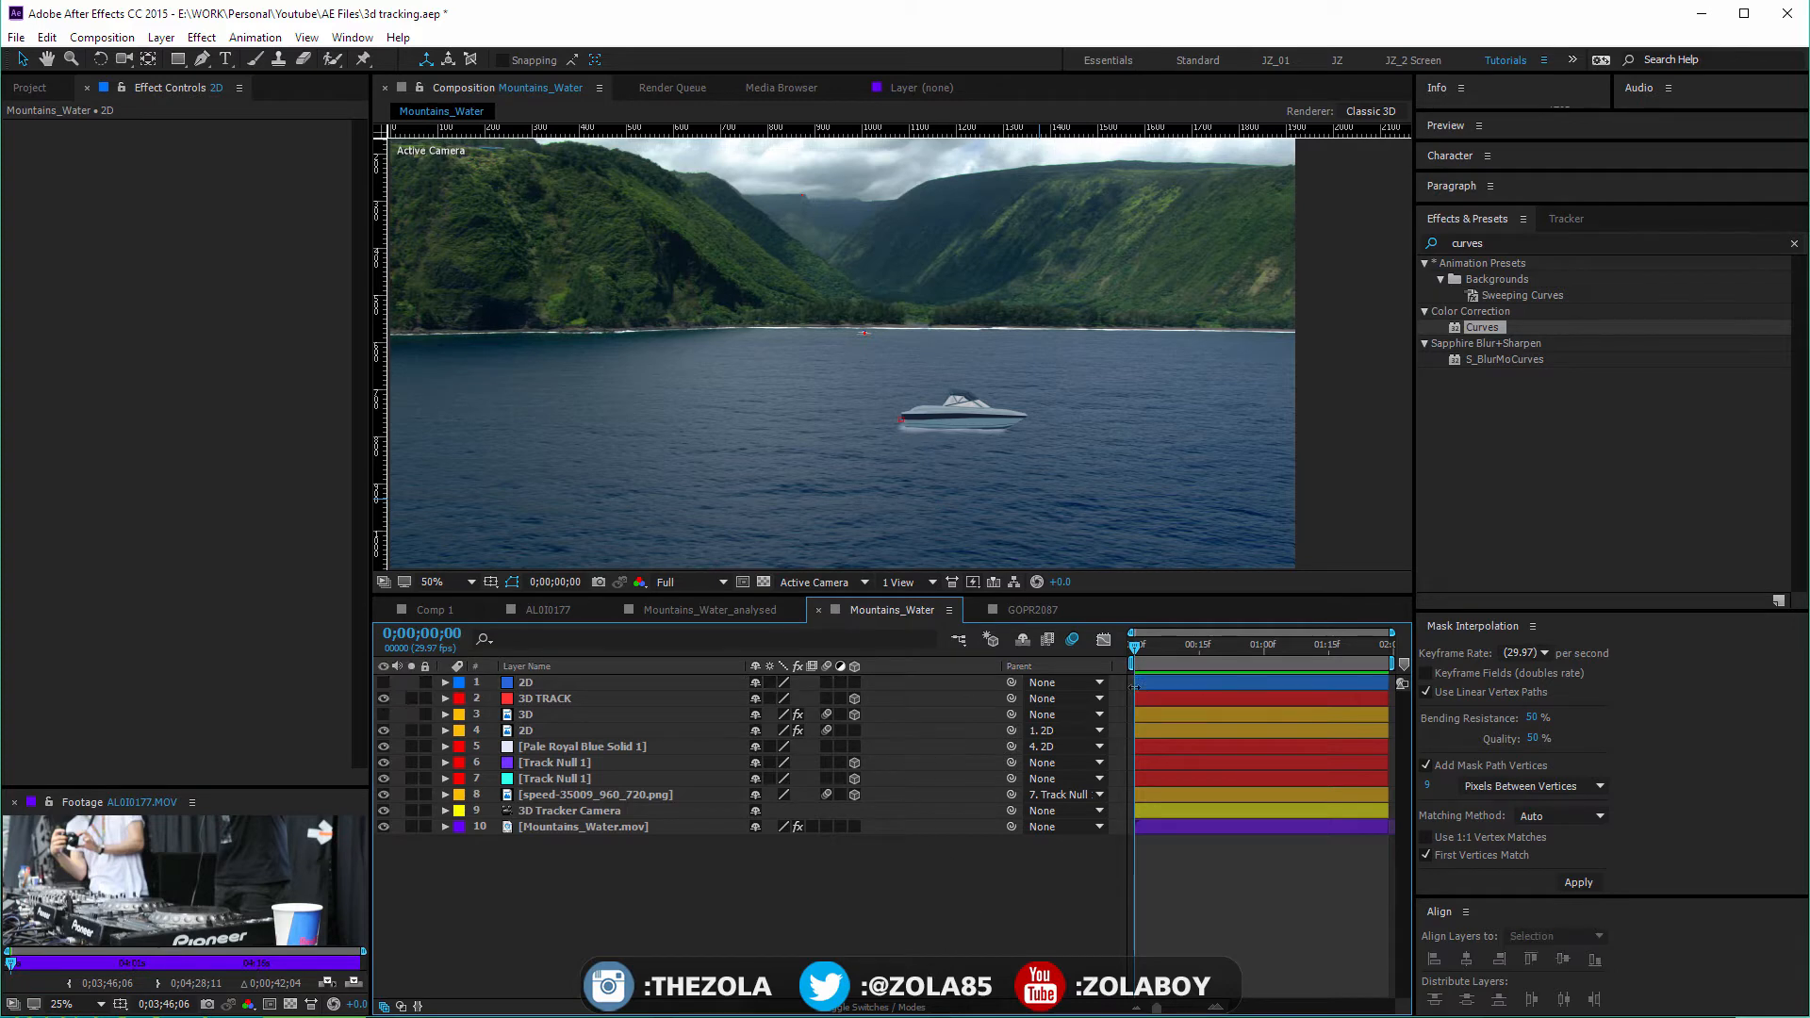
{"action": "left_click_drag", "start_coordinate": [1148, 650], "coordinate": [992, 638]}
{"action": "left_click", "coordinate": [614, 700]}
{"action": "left_click", "coordinate": [655, 886]}
{"action": "left_click", "coordinate": [596, 683]}
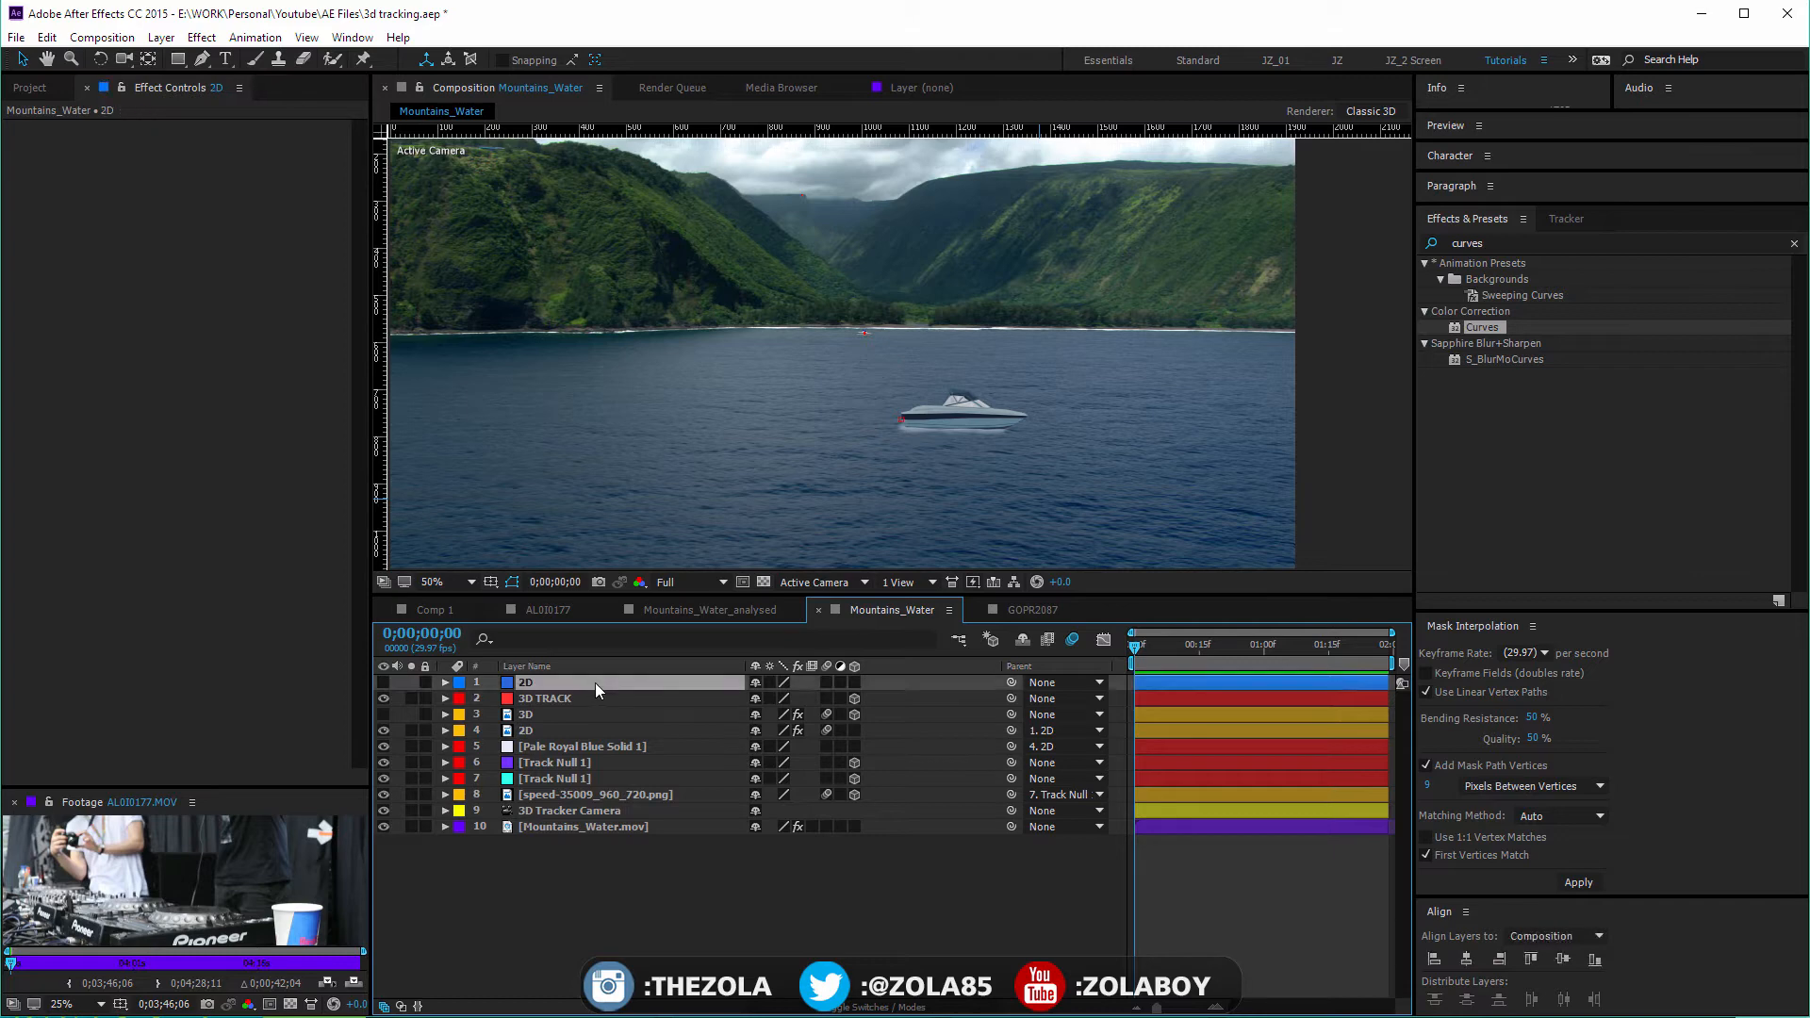
Show the topmost 2D layer and compare its position with the 3D TRACK layer at the boat's stern on the first frame
{"action": "left_click", "coordinate": [383, 682]}
{"action": "left_click", "coordinate": [709, 882]}
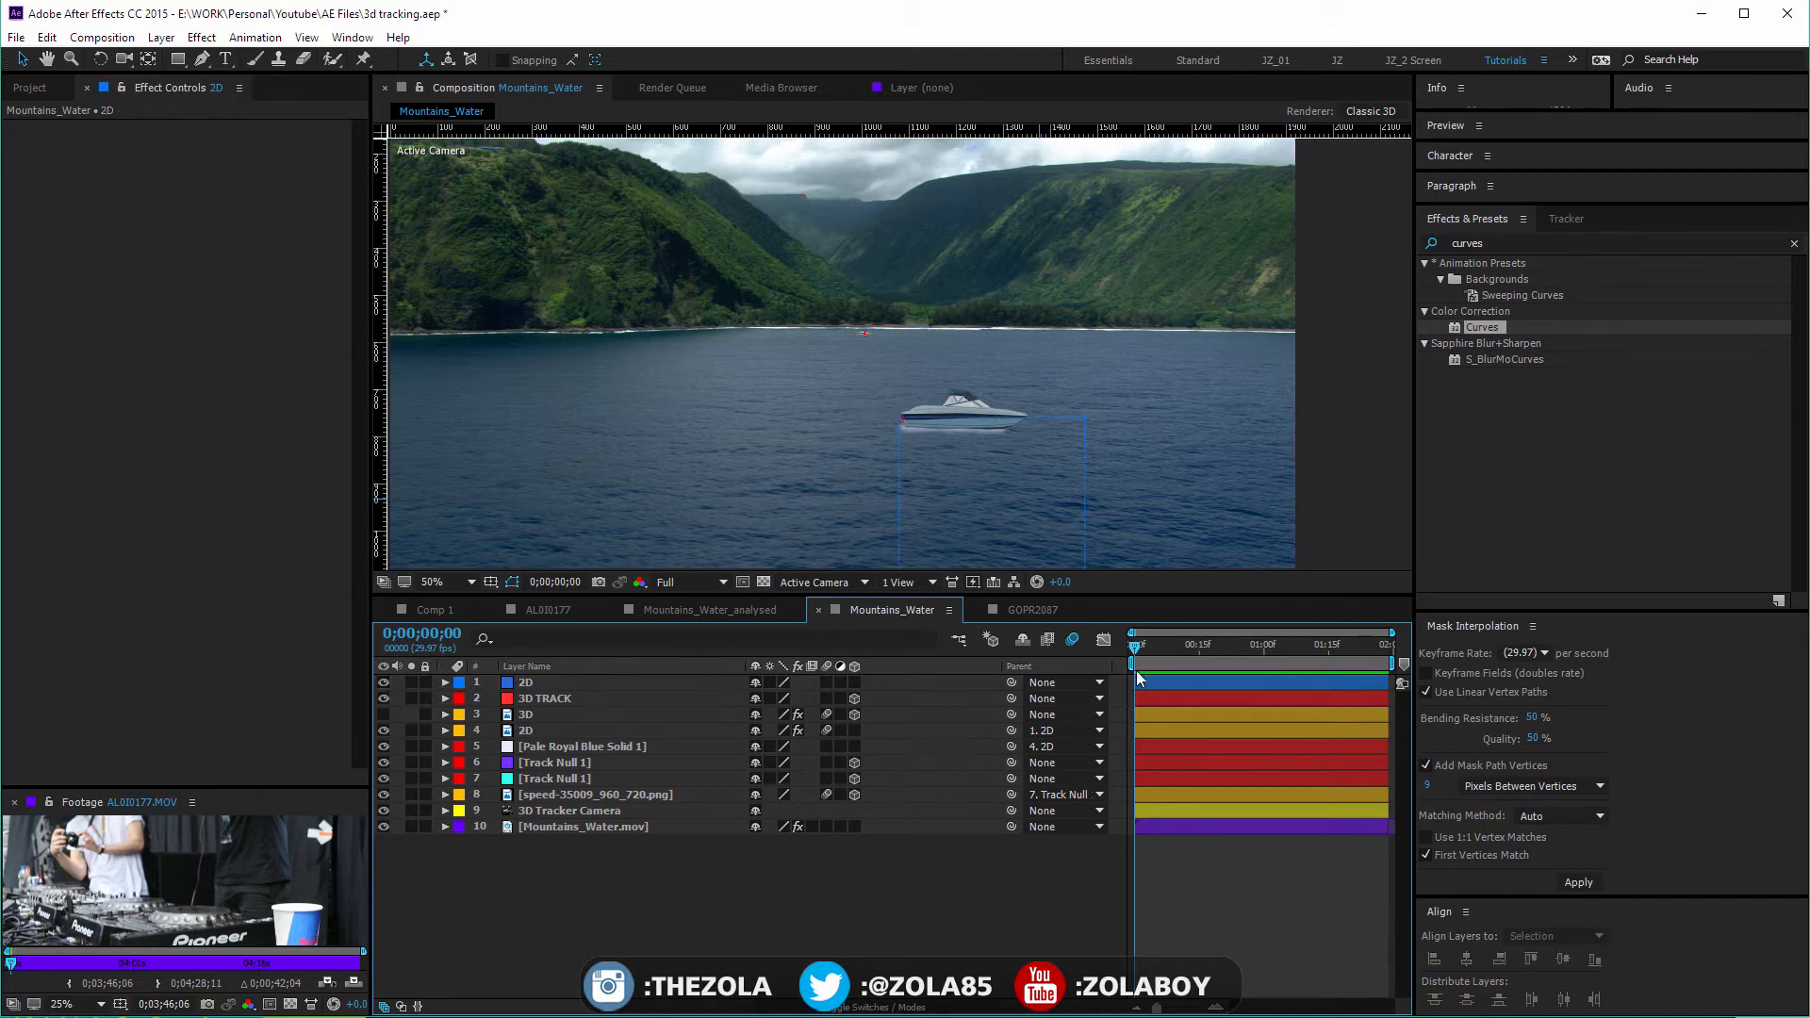
{"action": "mouse_move", "coordinate": [1139, 648]}
{"action": "left_mouse_down"}
{"action": "mouse_move", "coordinate": [1241, 648]}
{"action": "mouse_move", "coordinate": [1084, 653]}
{"action": "mouse_move", "coordinate": [1337, 647]}
{"action": "mouse_move", "coordinate": [1110, 660]}
{"action": "left_mouse_up"}
{"action": "scroll", "coordinate": [681, 437], "scroll_direction": "up", "scroll_amount": 2}
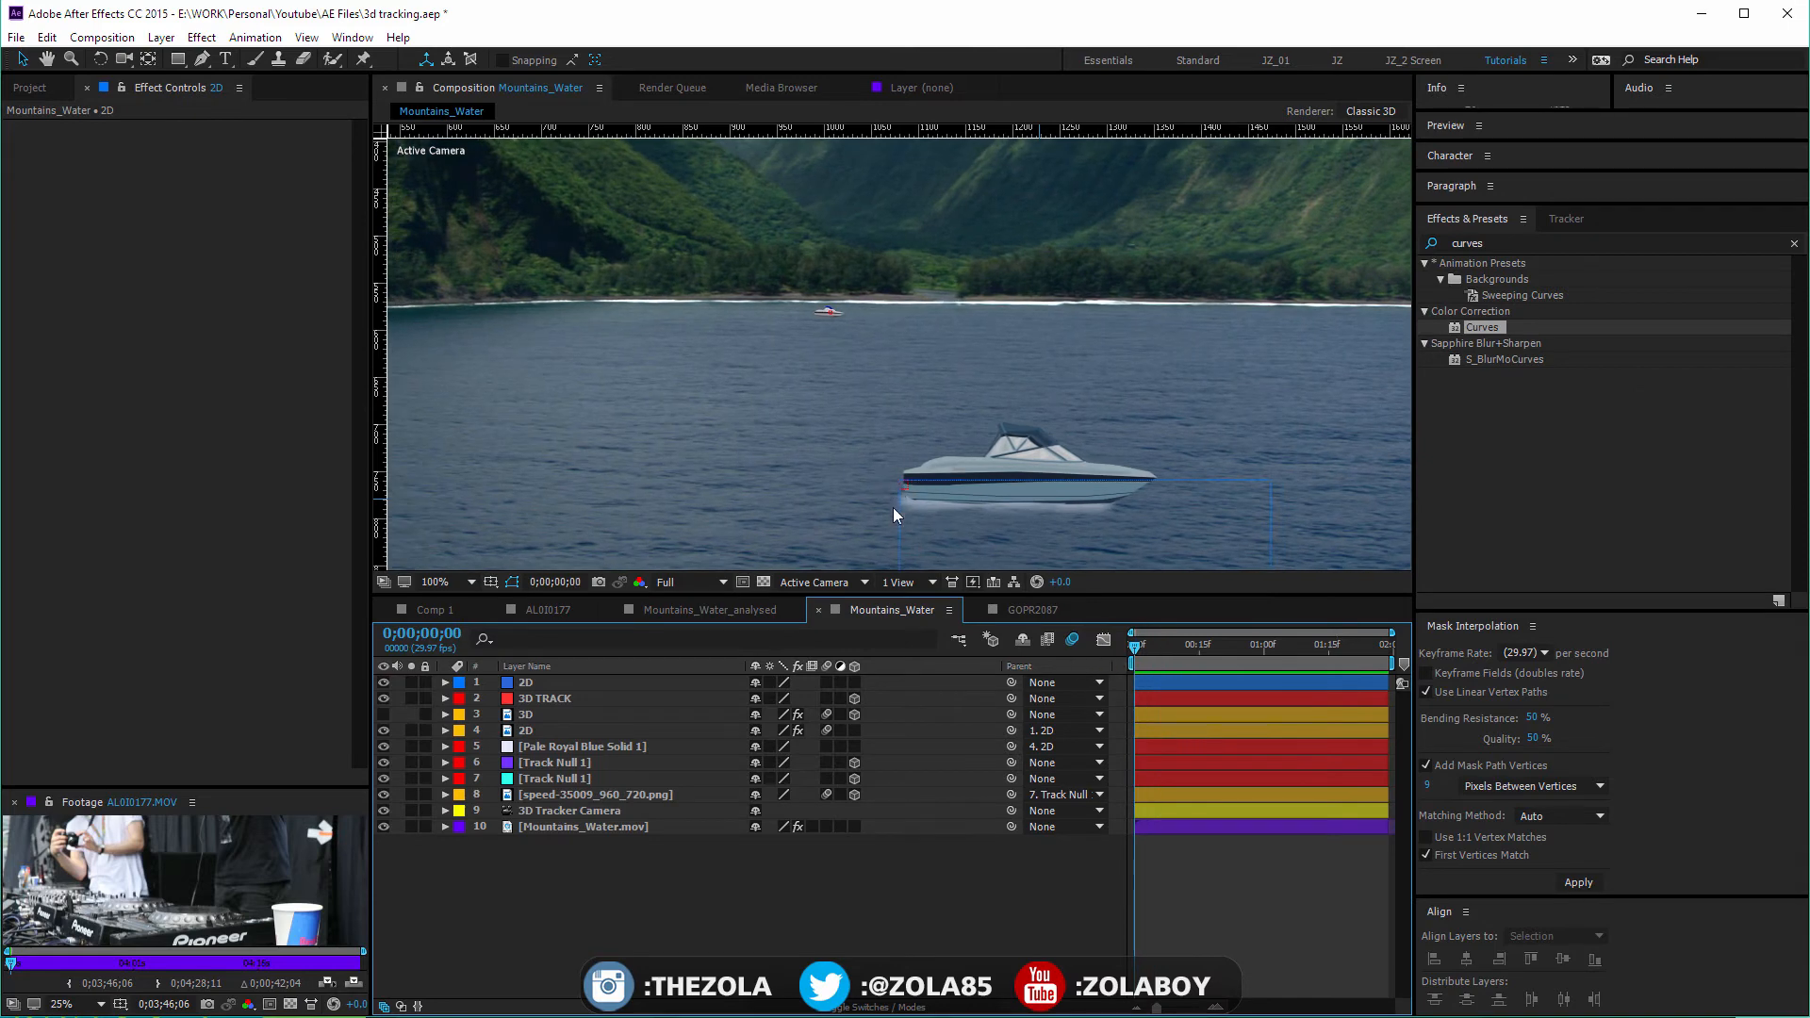
{"action": "left_click", "coordinate": [534, 680]}
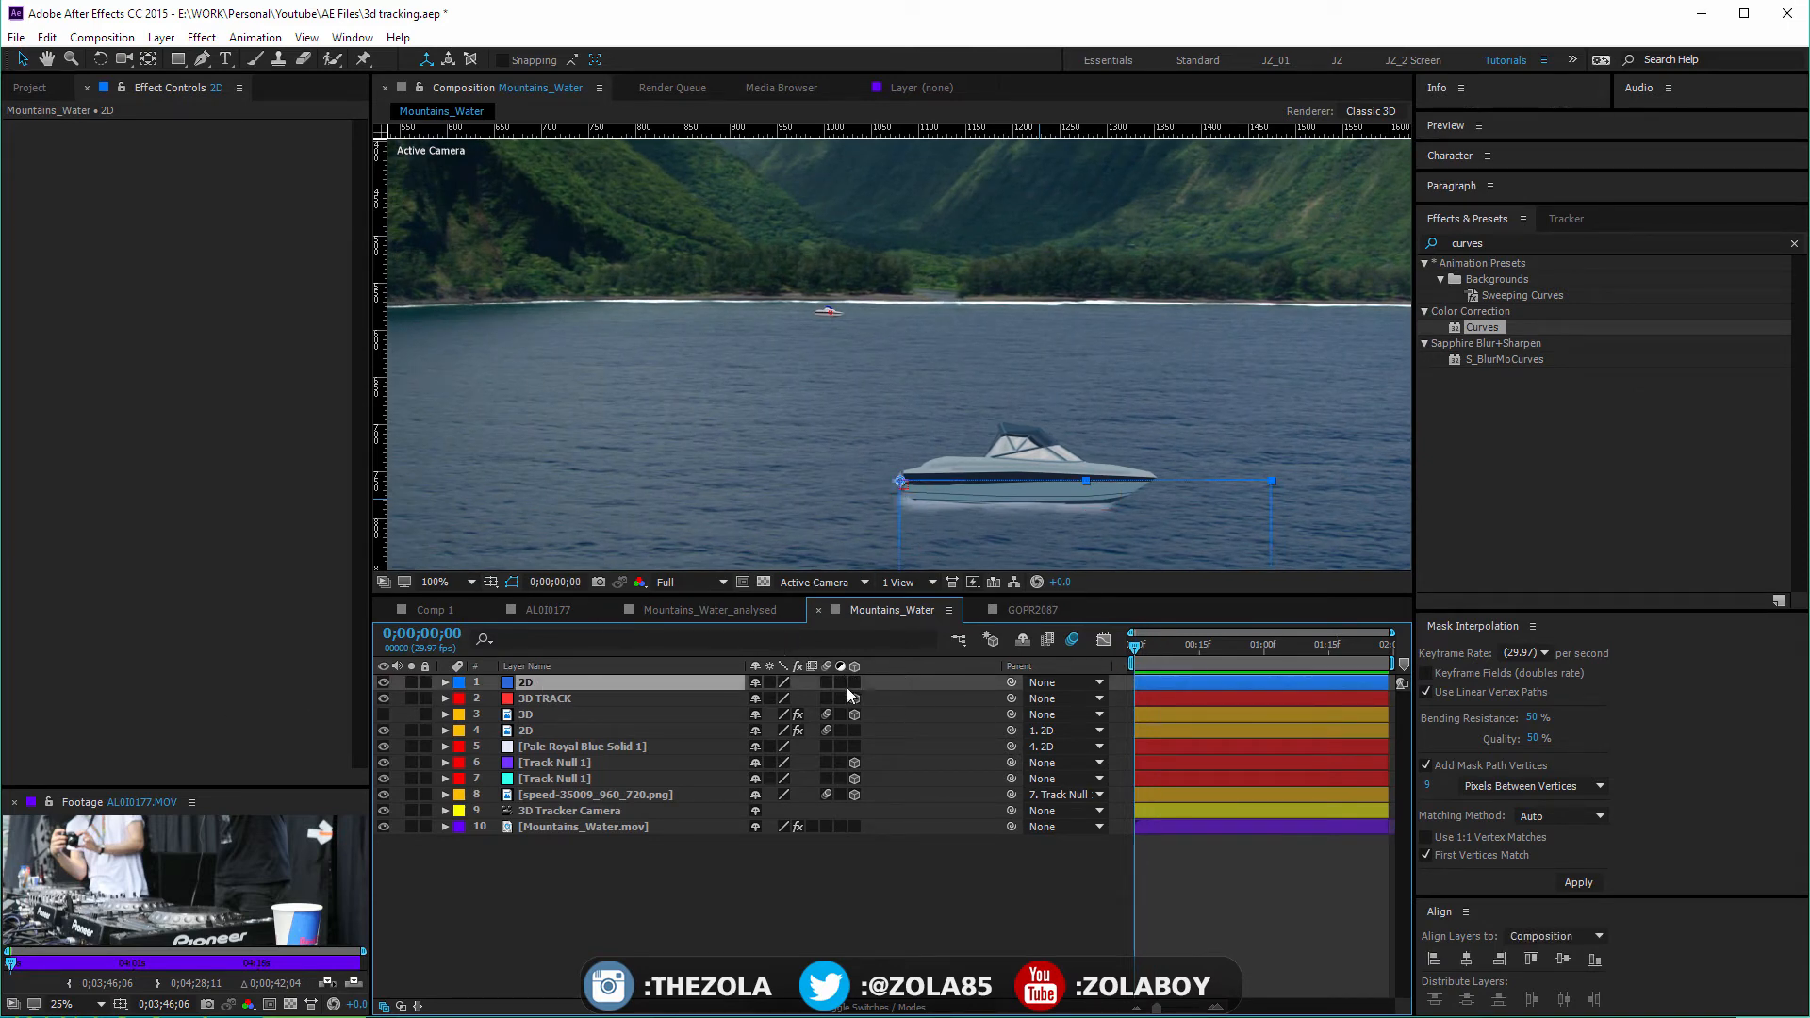
{"action": "left_click", "coordinate": [603, 699]}
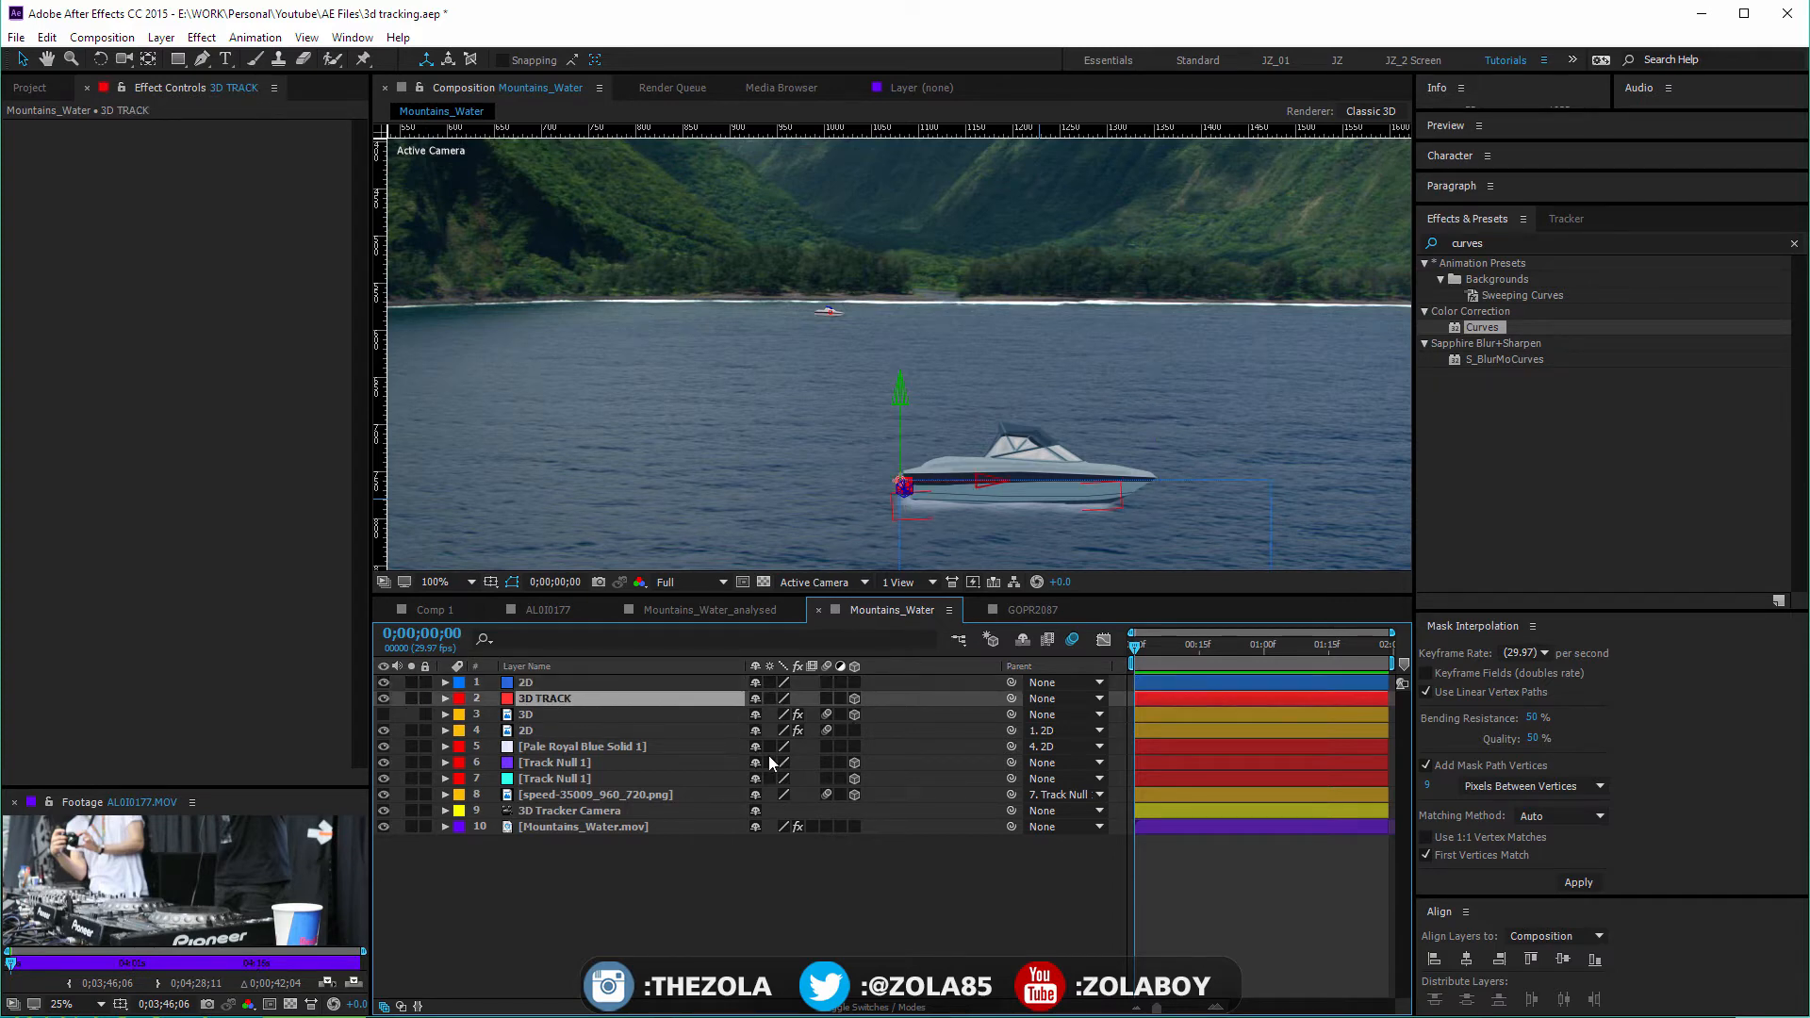
{"action": "left_click", "coordinate": [545, 683]}
{"action": "left_click", "coordinate": [543, 700]}
{"action": "left_click", "coordinate": [537, 683]}
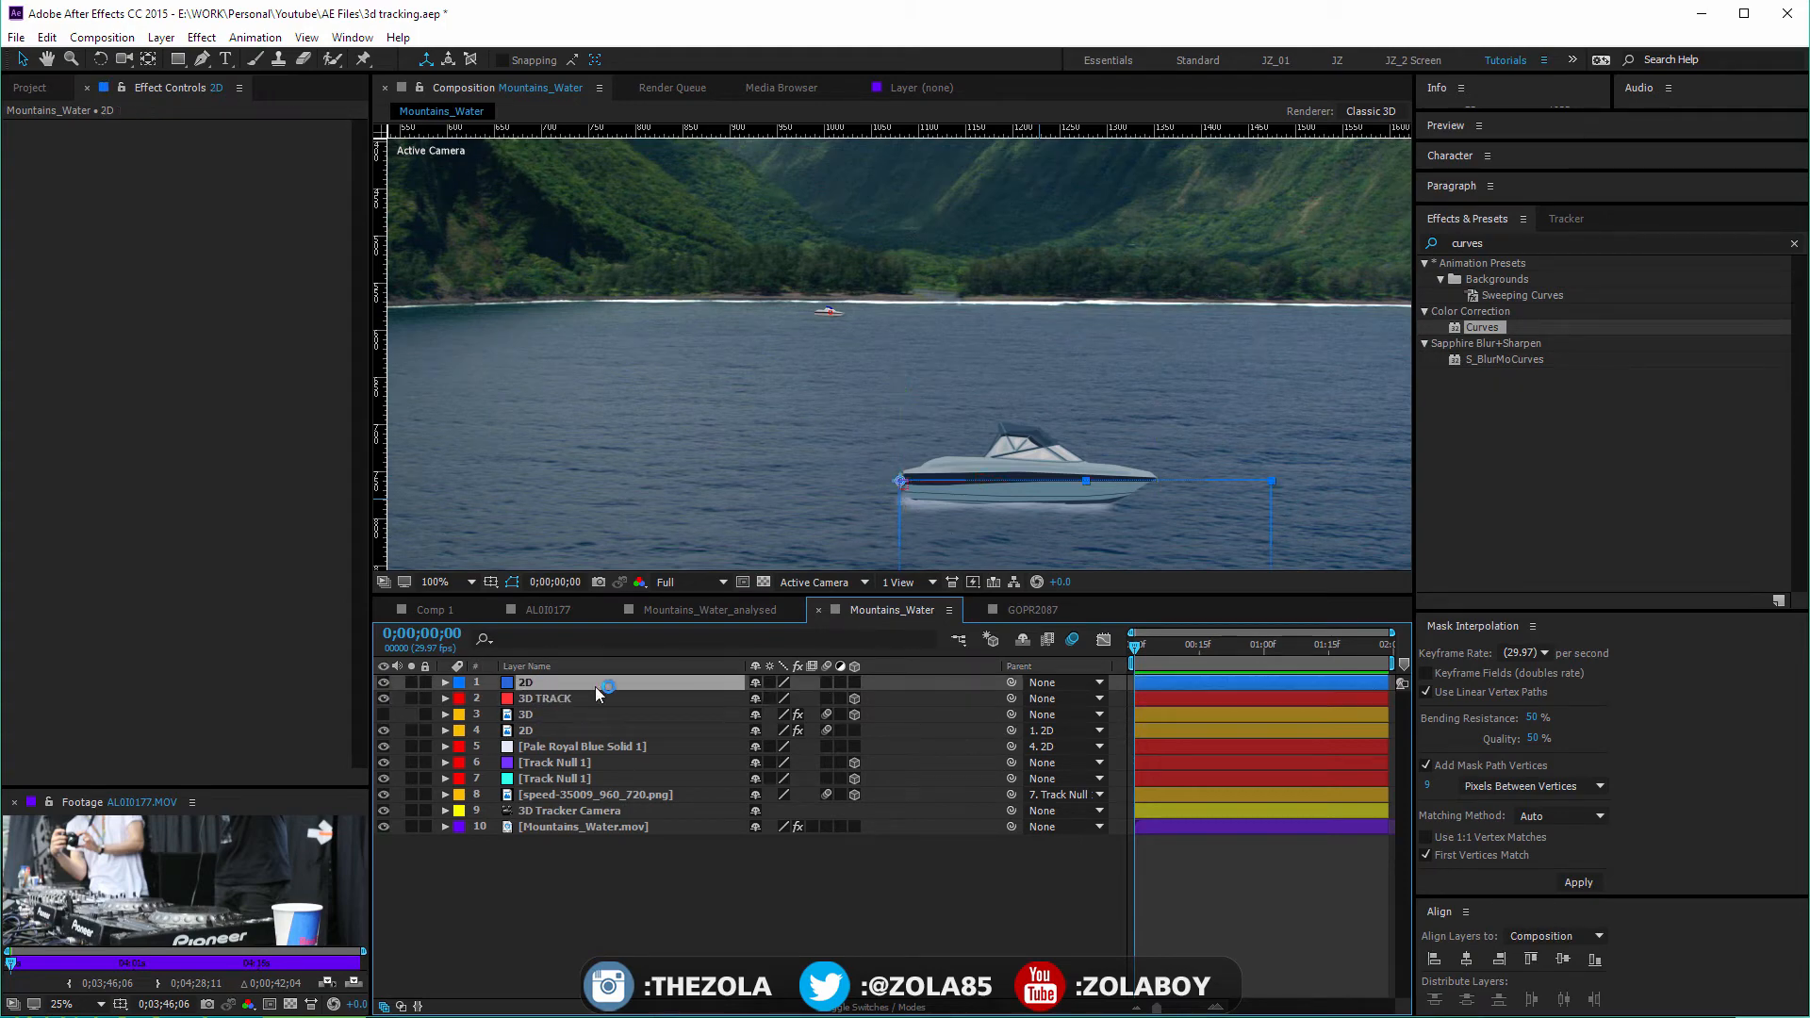
{"action": "scroll", "coordinate": [851, 421], "scroll_direction": "down", "scroll_amount": 2}
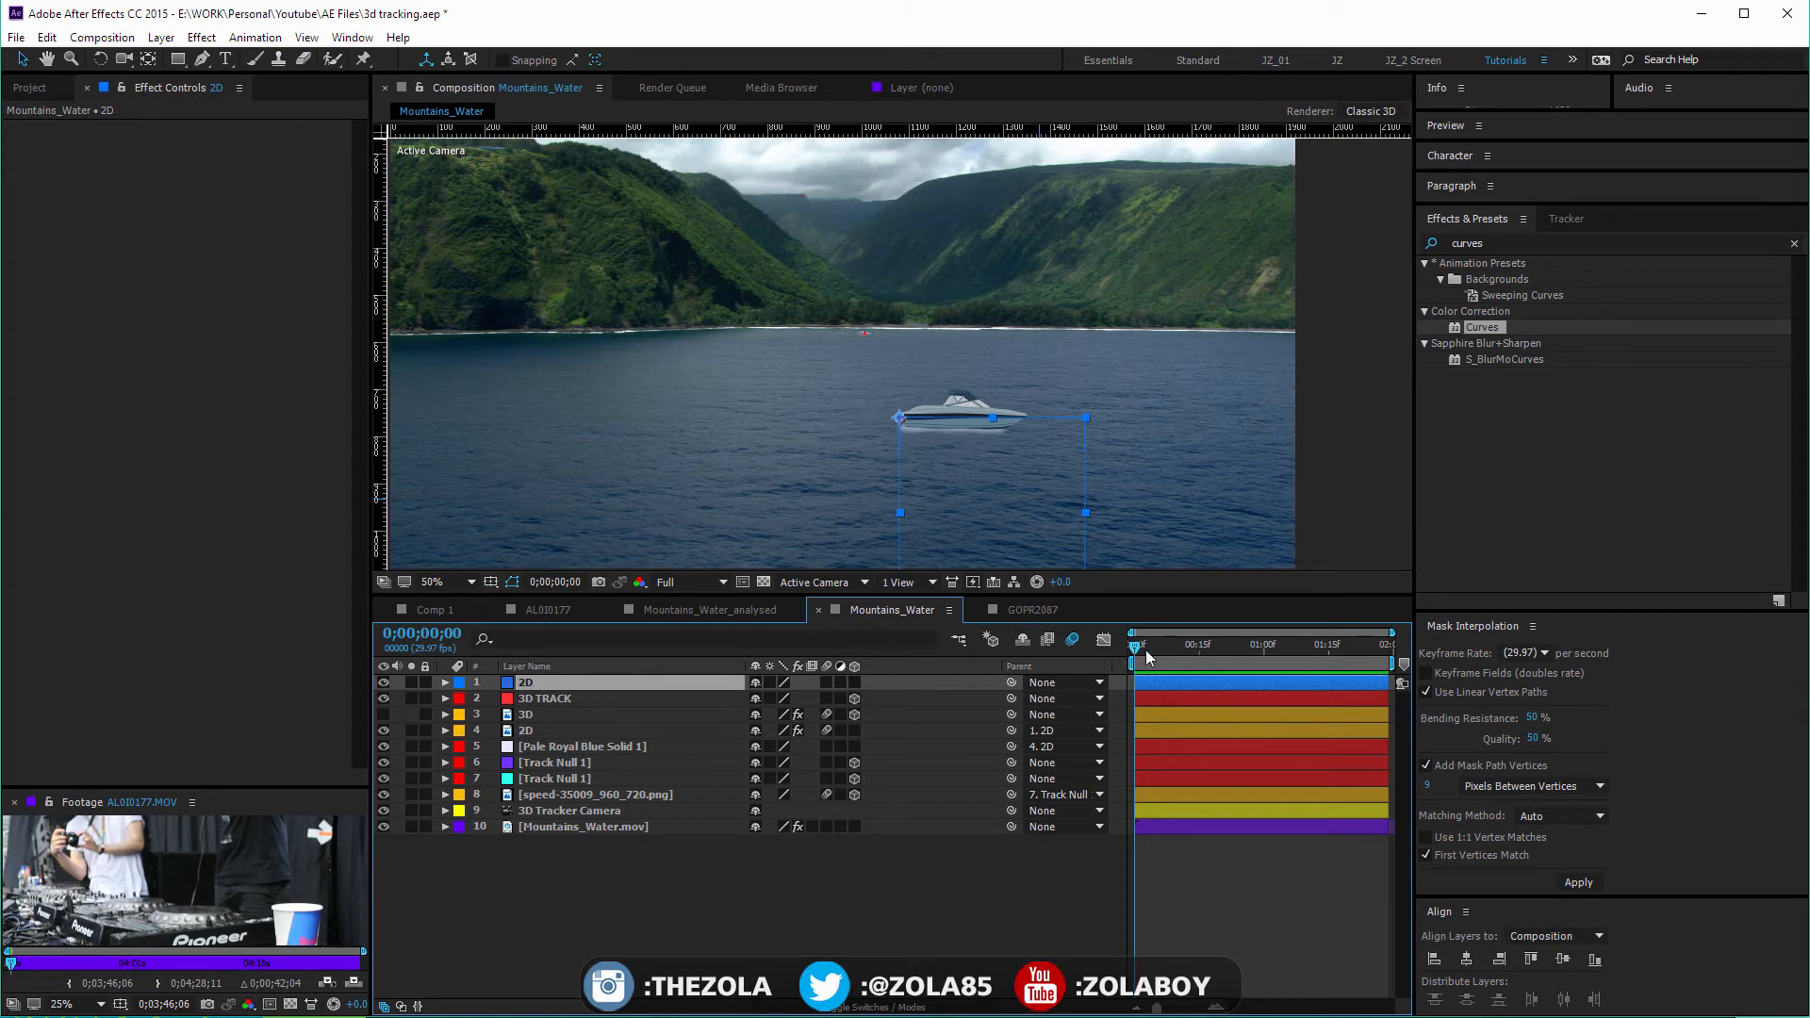
Scrub the opening frames to check how the 2D layer and 3D Tracker Camera relate to the footage, leaving no layer selected
{"action": "mouse_move", "coordinate": [1145, 648]}
{"action": "left_mouse_down"}
{"action": "mouse_move", "coordinate": [1344, 658]}
{"action": "mouse_move", "coordinate": [1112, 654]}
{"action": "left_mouse_up"}
{"action": "left_click", "coordinate": [545, 813]}
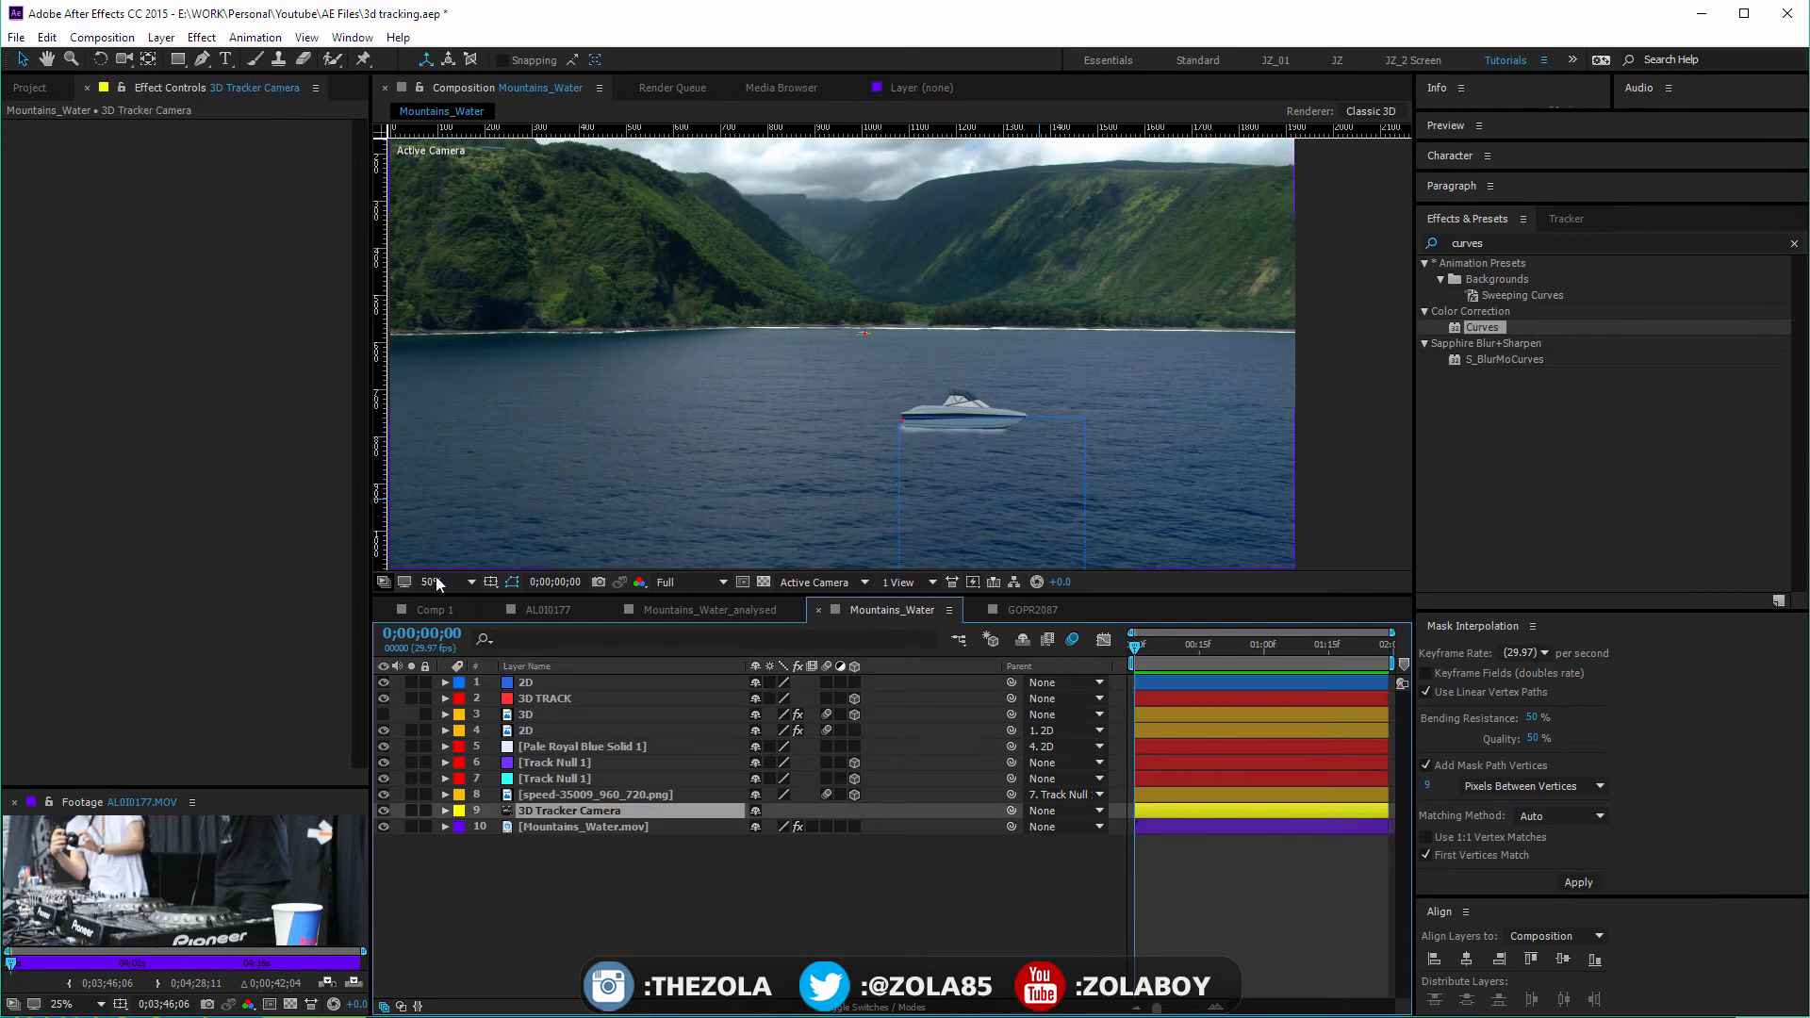
{"action": "left_click_drag", "start_coordinate": [1165, 641], "coordinate": [924, 773]}
{"action": "left_click", "coordinate": [982, 854]}
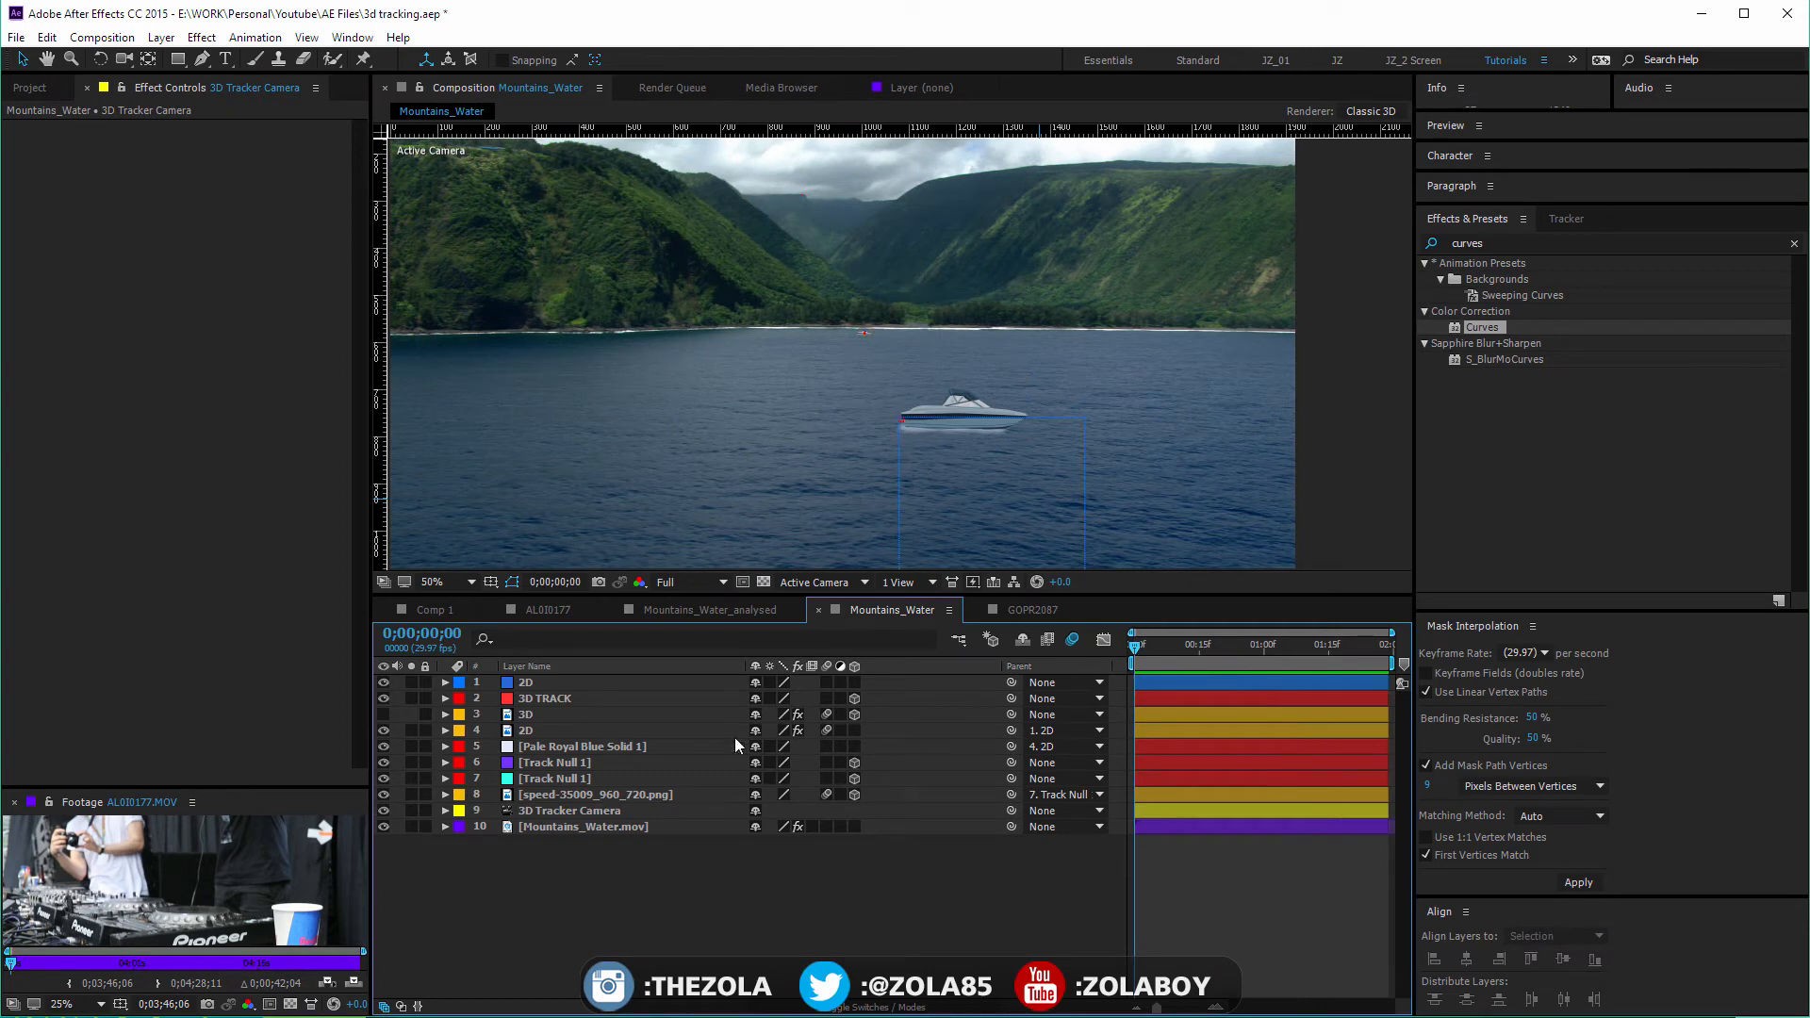
Hide the topmost 2D layer and the 3D TRACK layer, and reveal the 2D layer's Position expression
{"action": "left_click", "coordinate": [384, 682]}
{"action": "left_click", "coordinate": [448, 682]}
{"action": "left_click", "coordinate": [461, 699]}
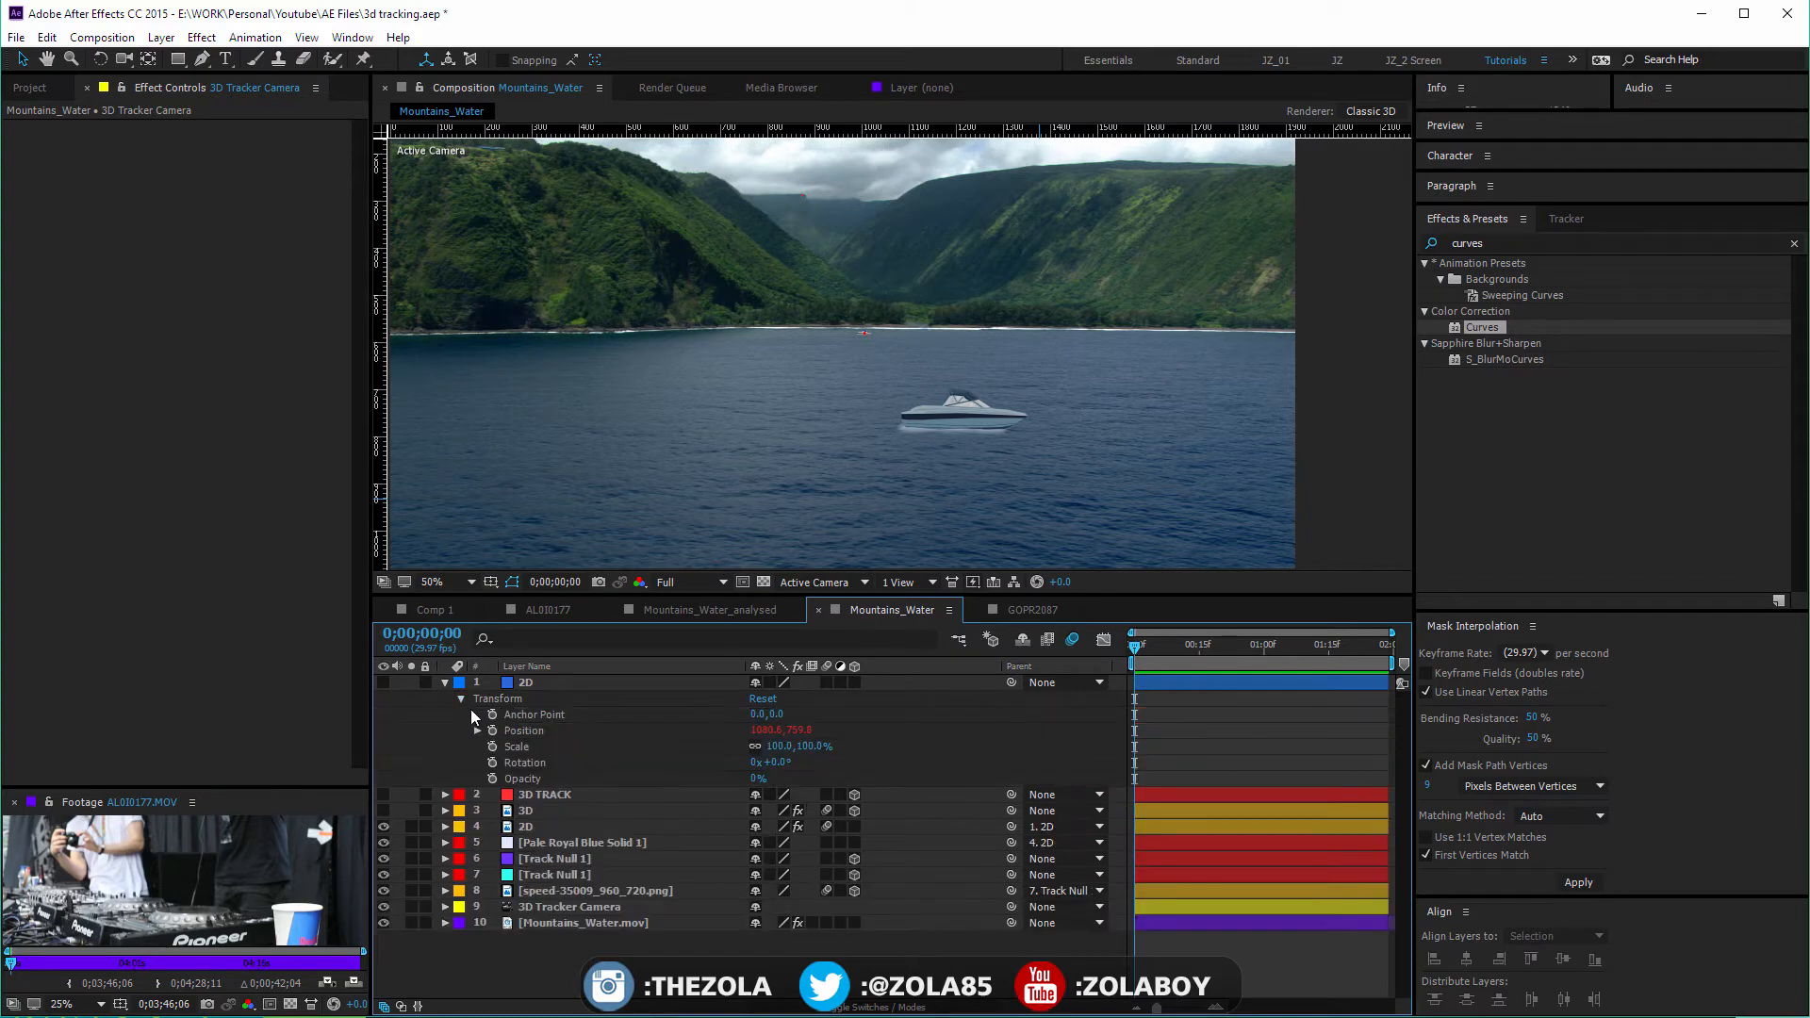
{"action": "left_click", "coordinate": [531, 732]}
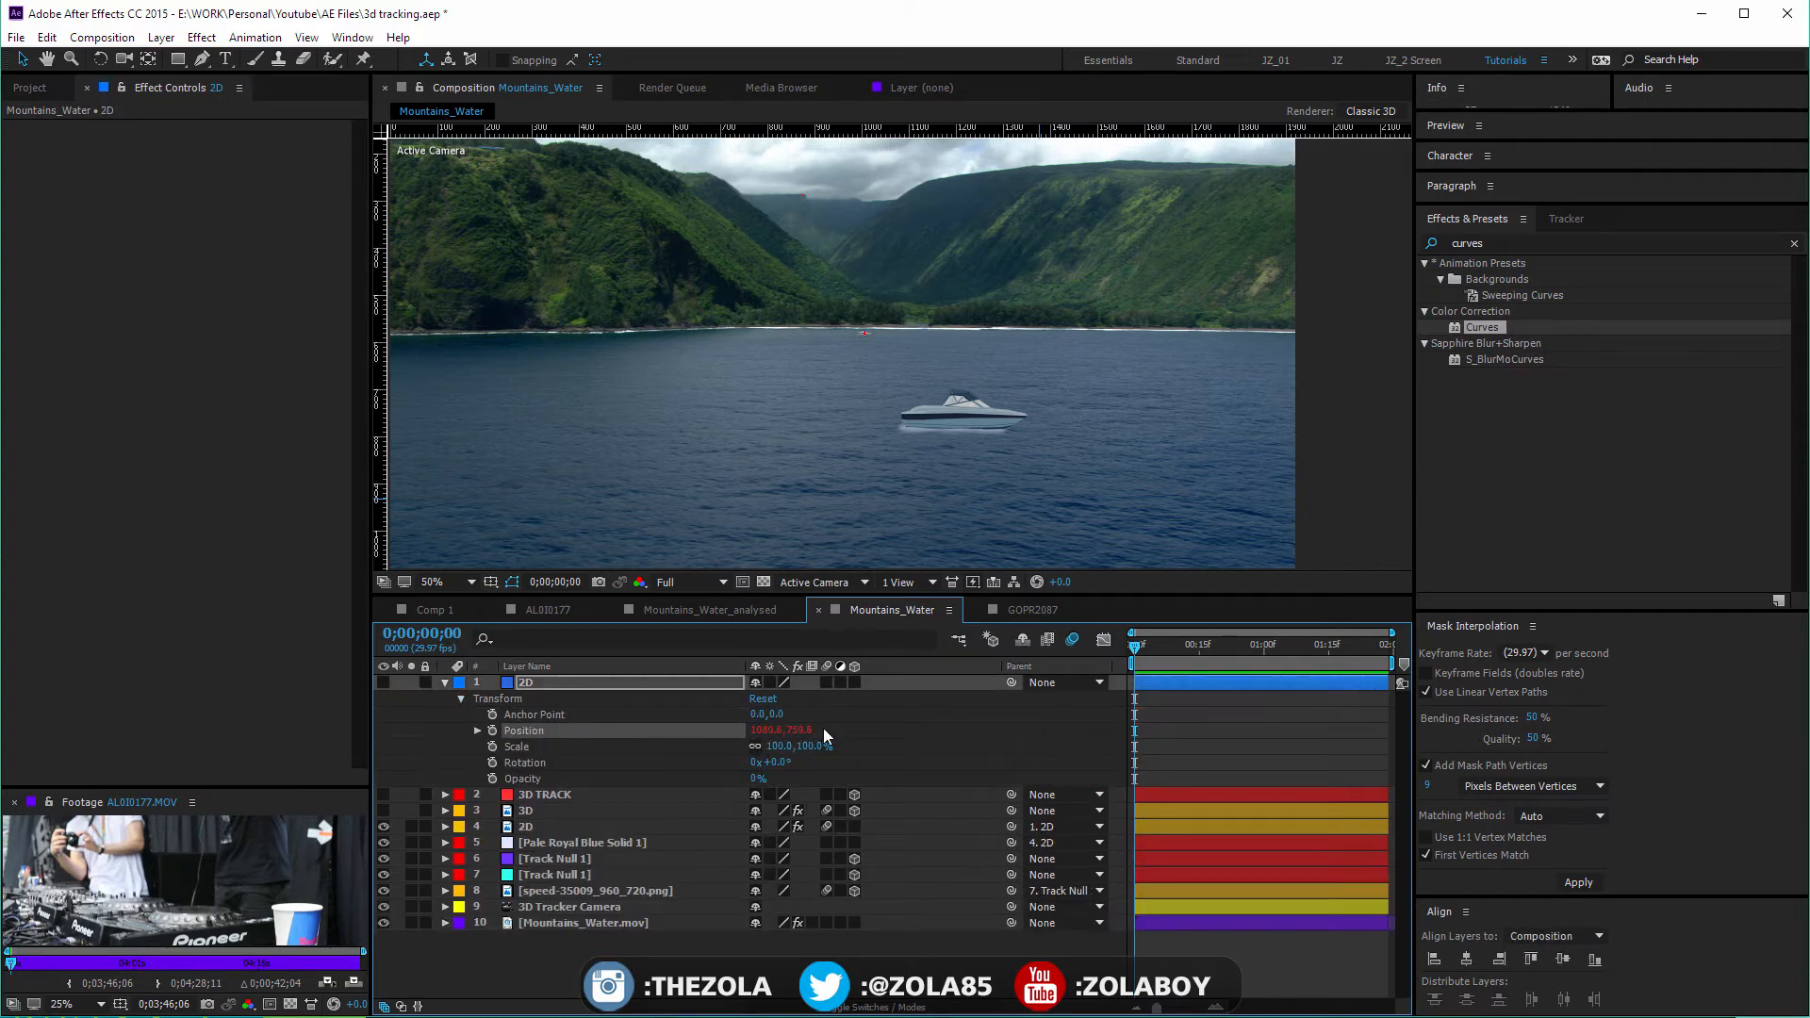
{"action": "left_click", "coordinate": [476, 730]}
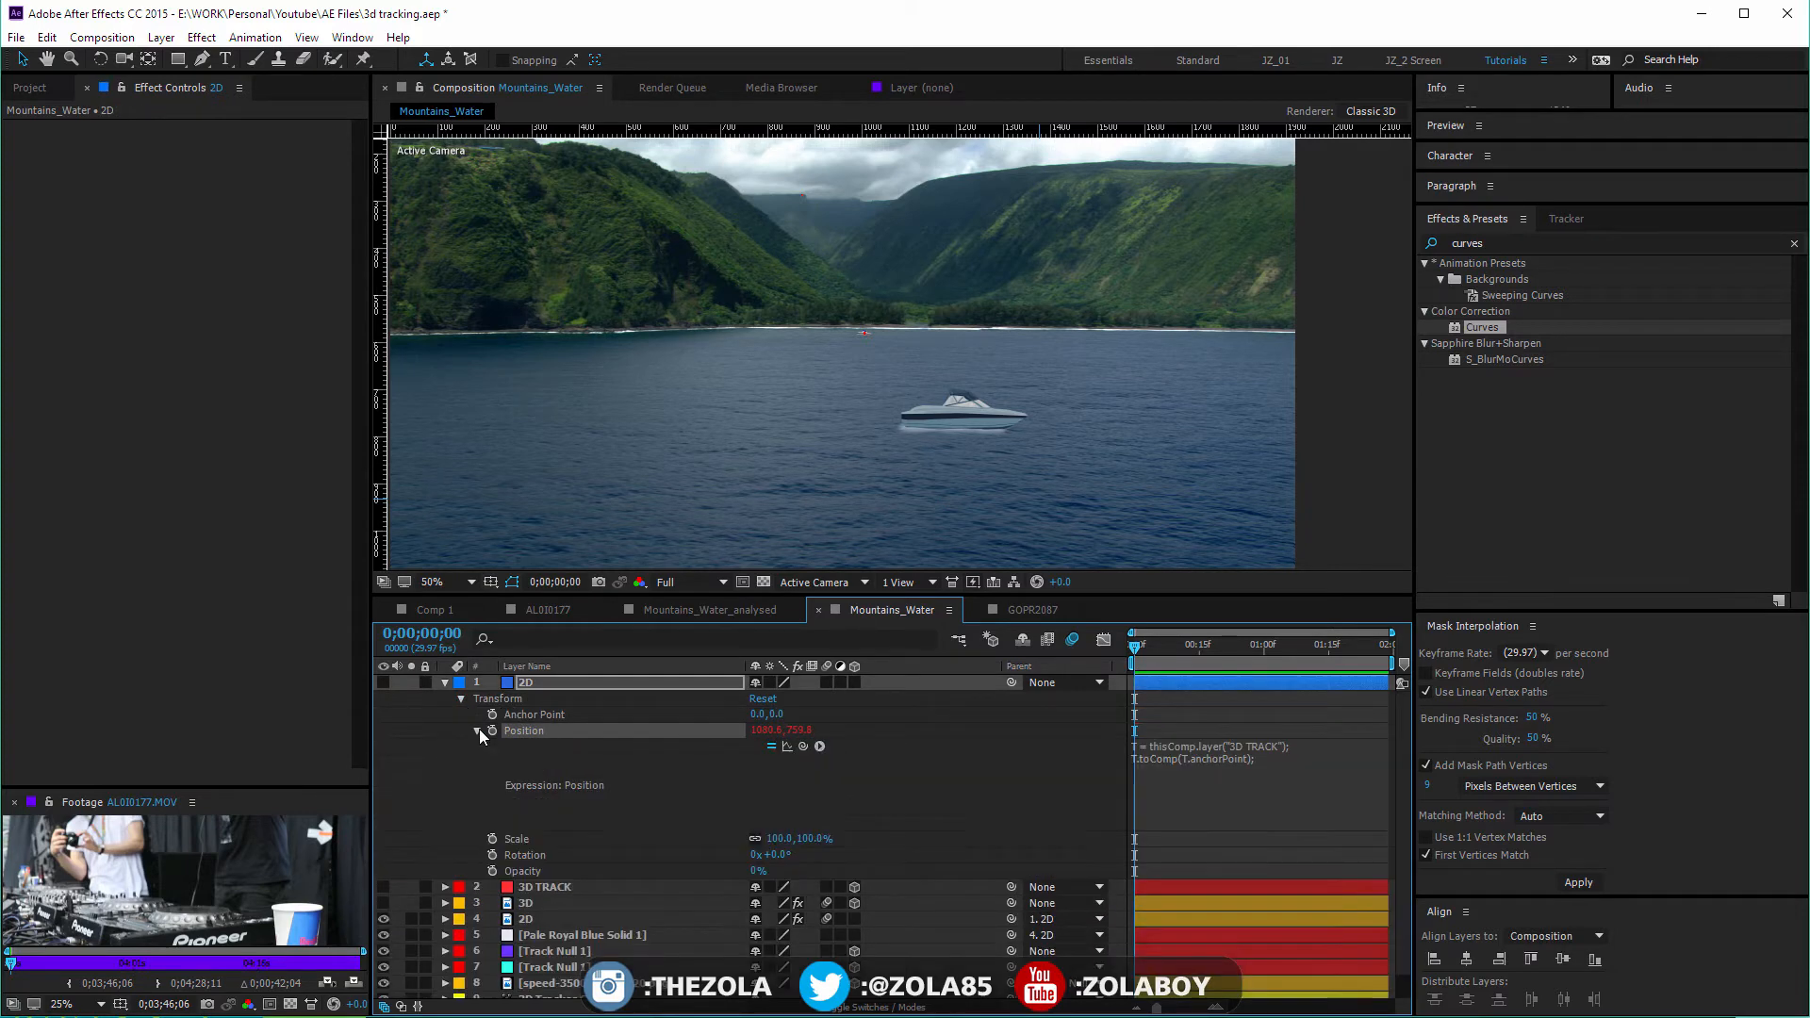
{"action": "left_click", "coordinate": [1231, 771]}
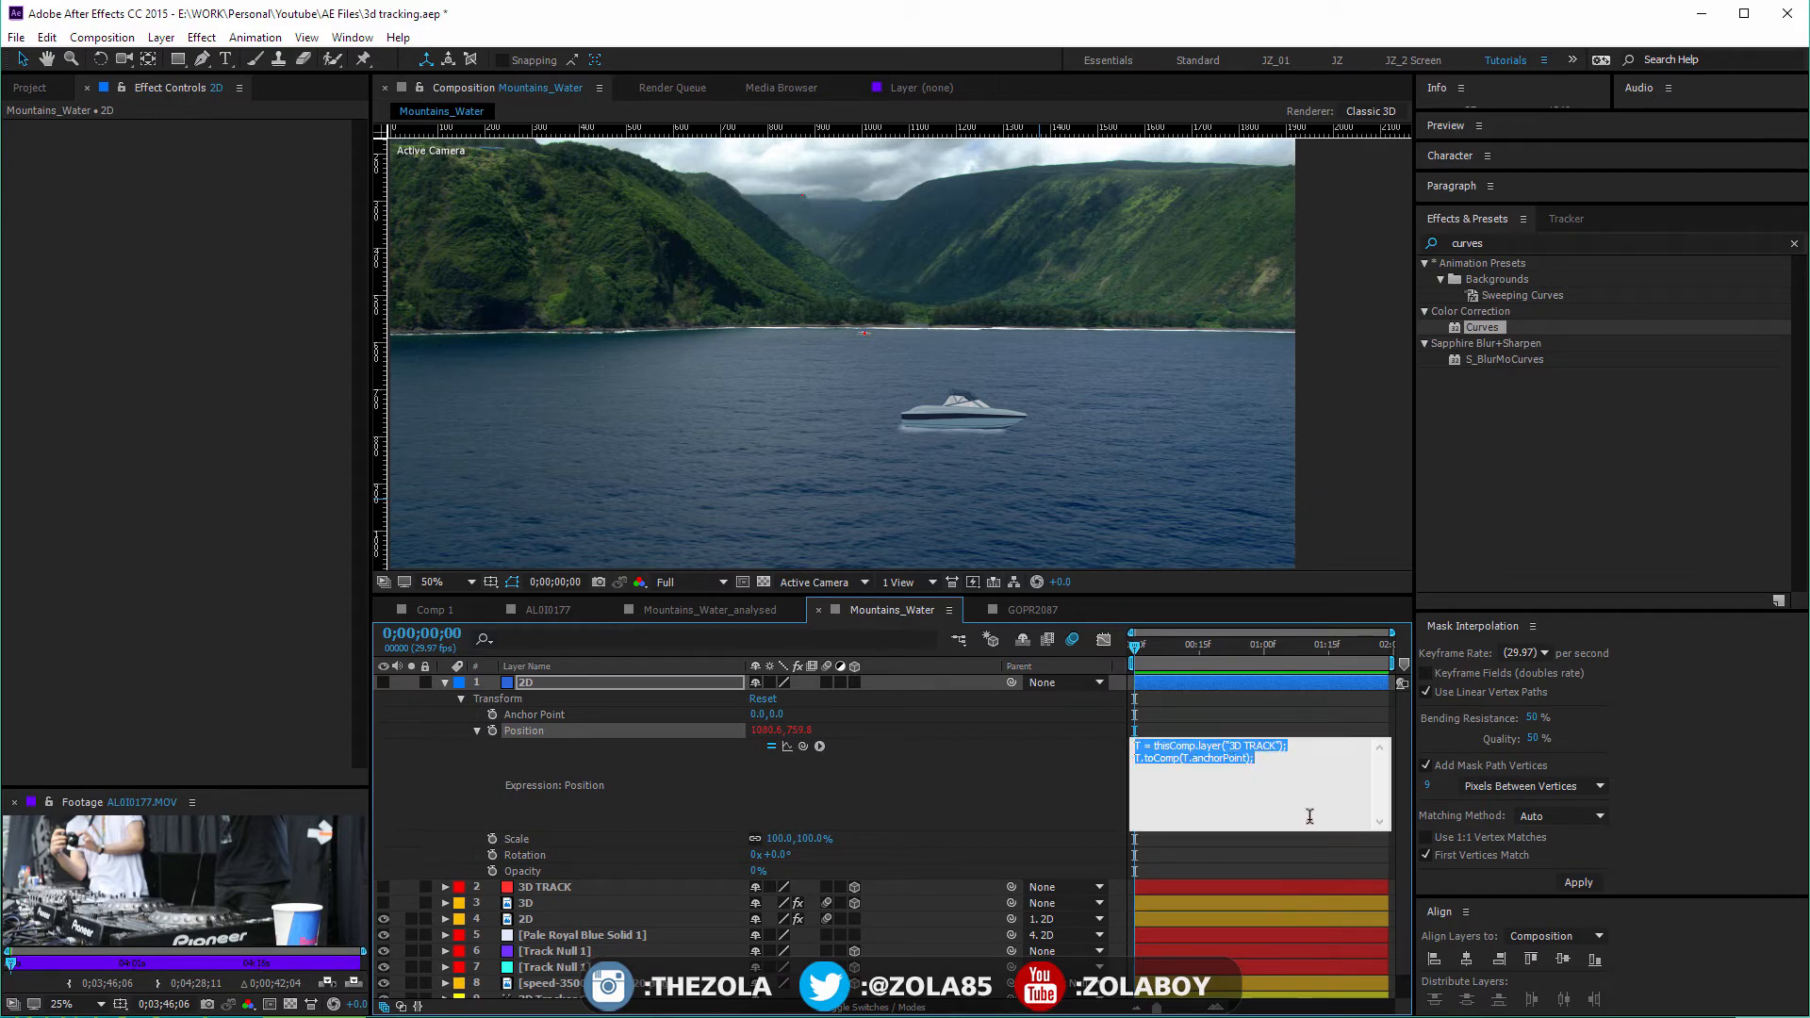
{"action": "left_click", "coordinate": [1044, 717]}
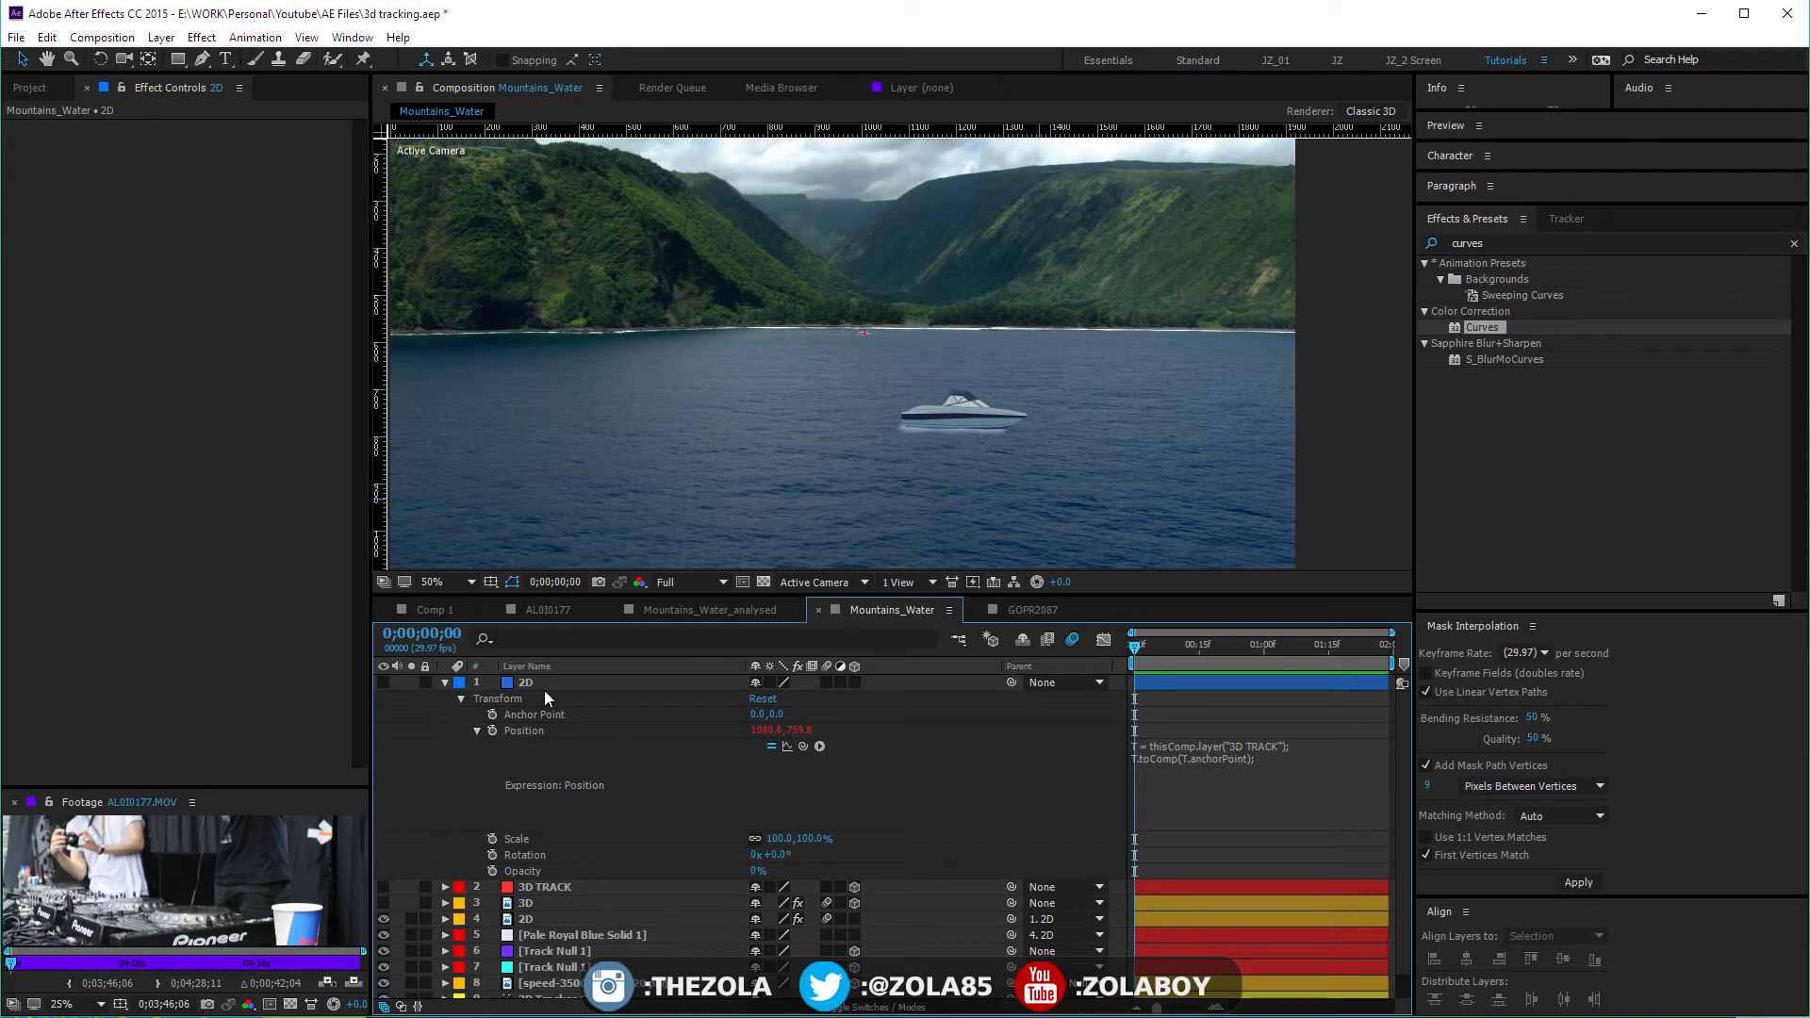
Add a null object and place it on the water beside the boat's stern, at about 876, 704
{"action": "left_click", "coordinate": [162, 39]}
{"action": "mouse_move", "coordinate": [156, 58]}
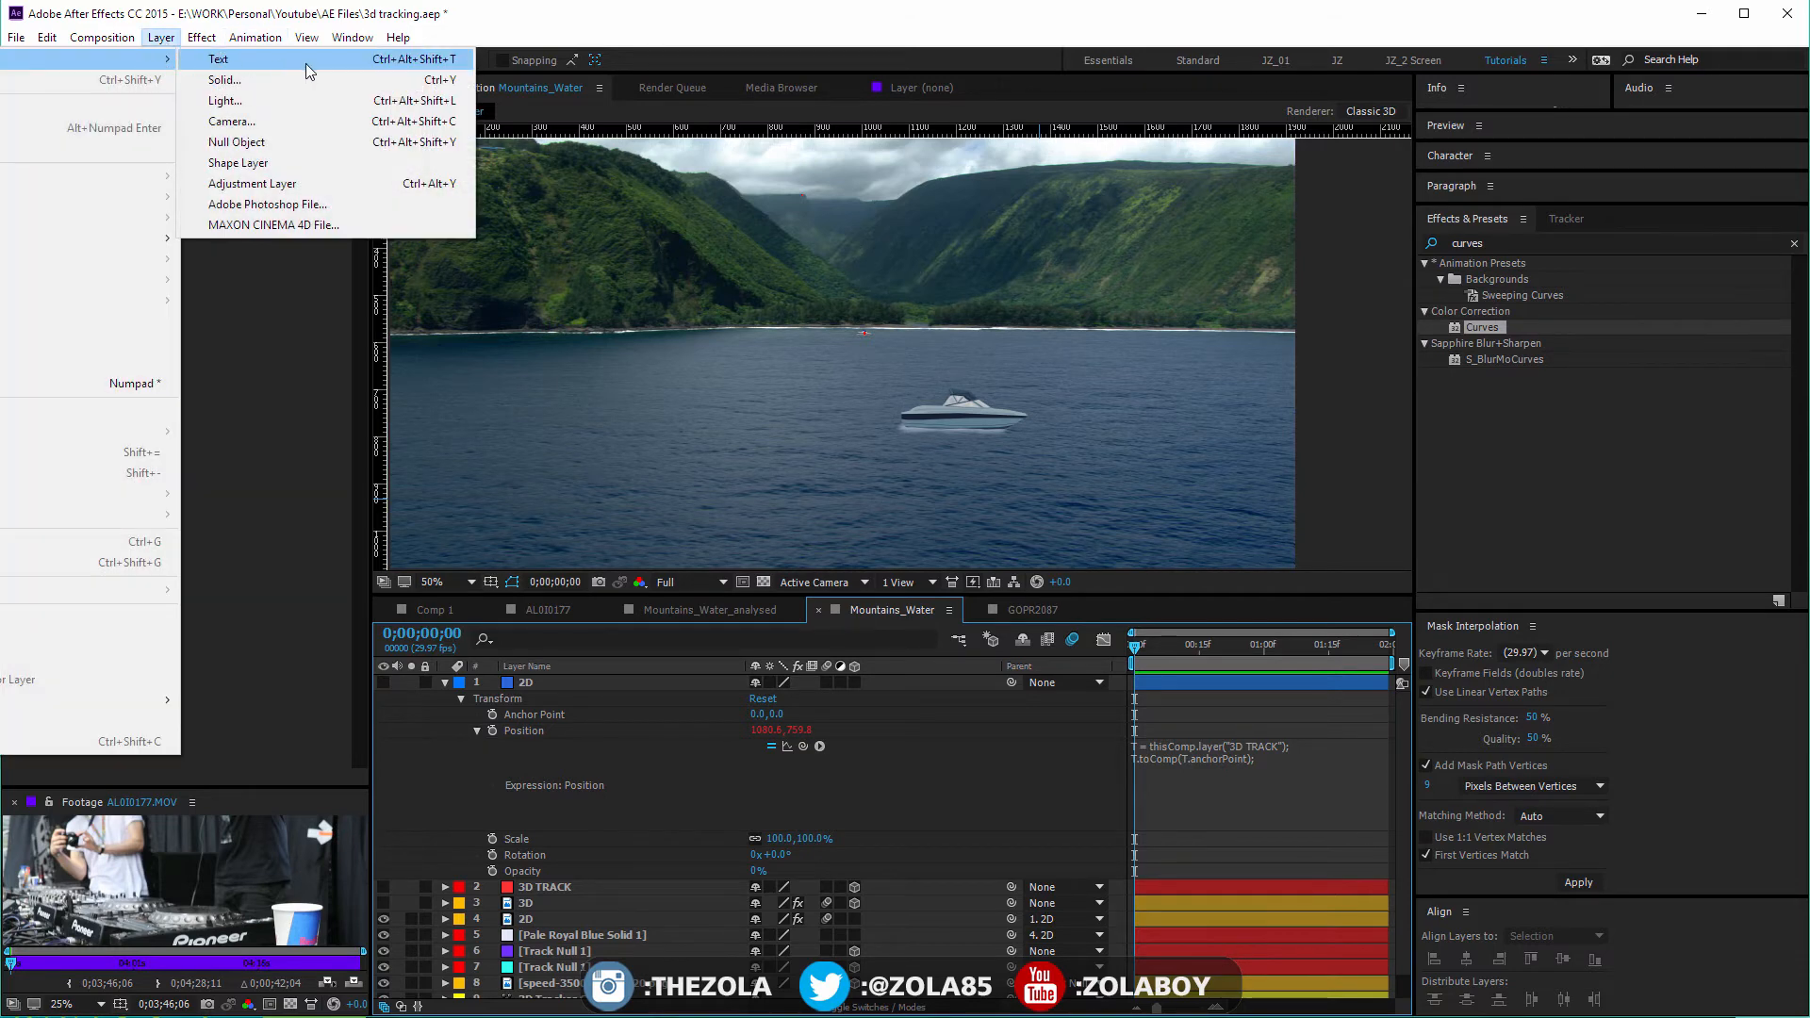
{"action": "left_click", "coordinate": [358, 147]}
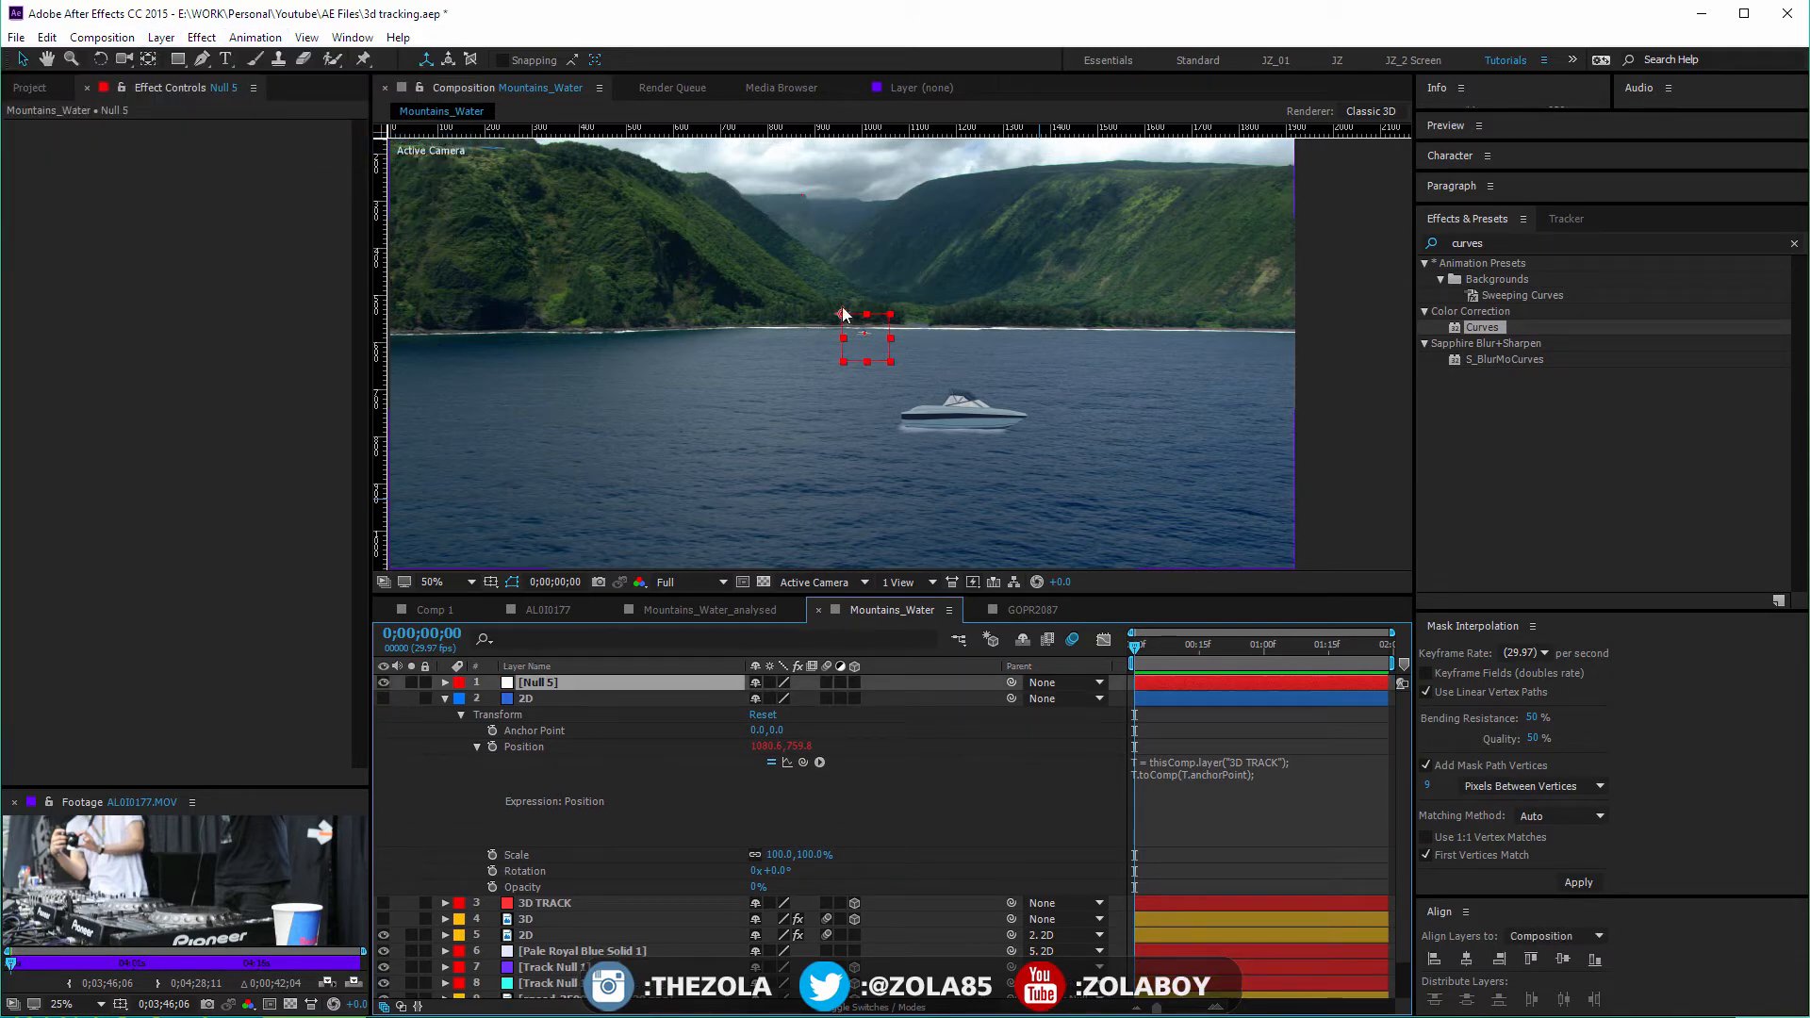
{"action": "left_click_drag", "start_coordinate": [842, 312], "coordinate": [833, 360]}
{"action": "left_click_drag", "start_coordinate": [1056, 369], "coordinate": [776, 372]}
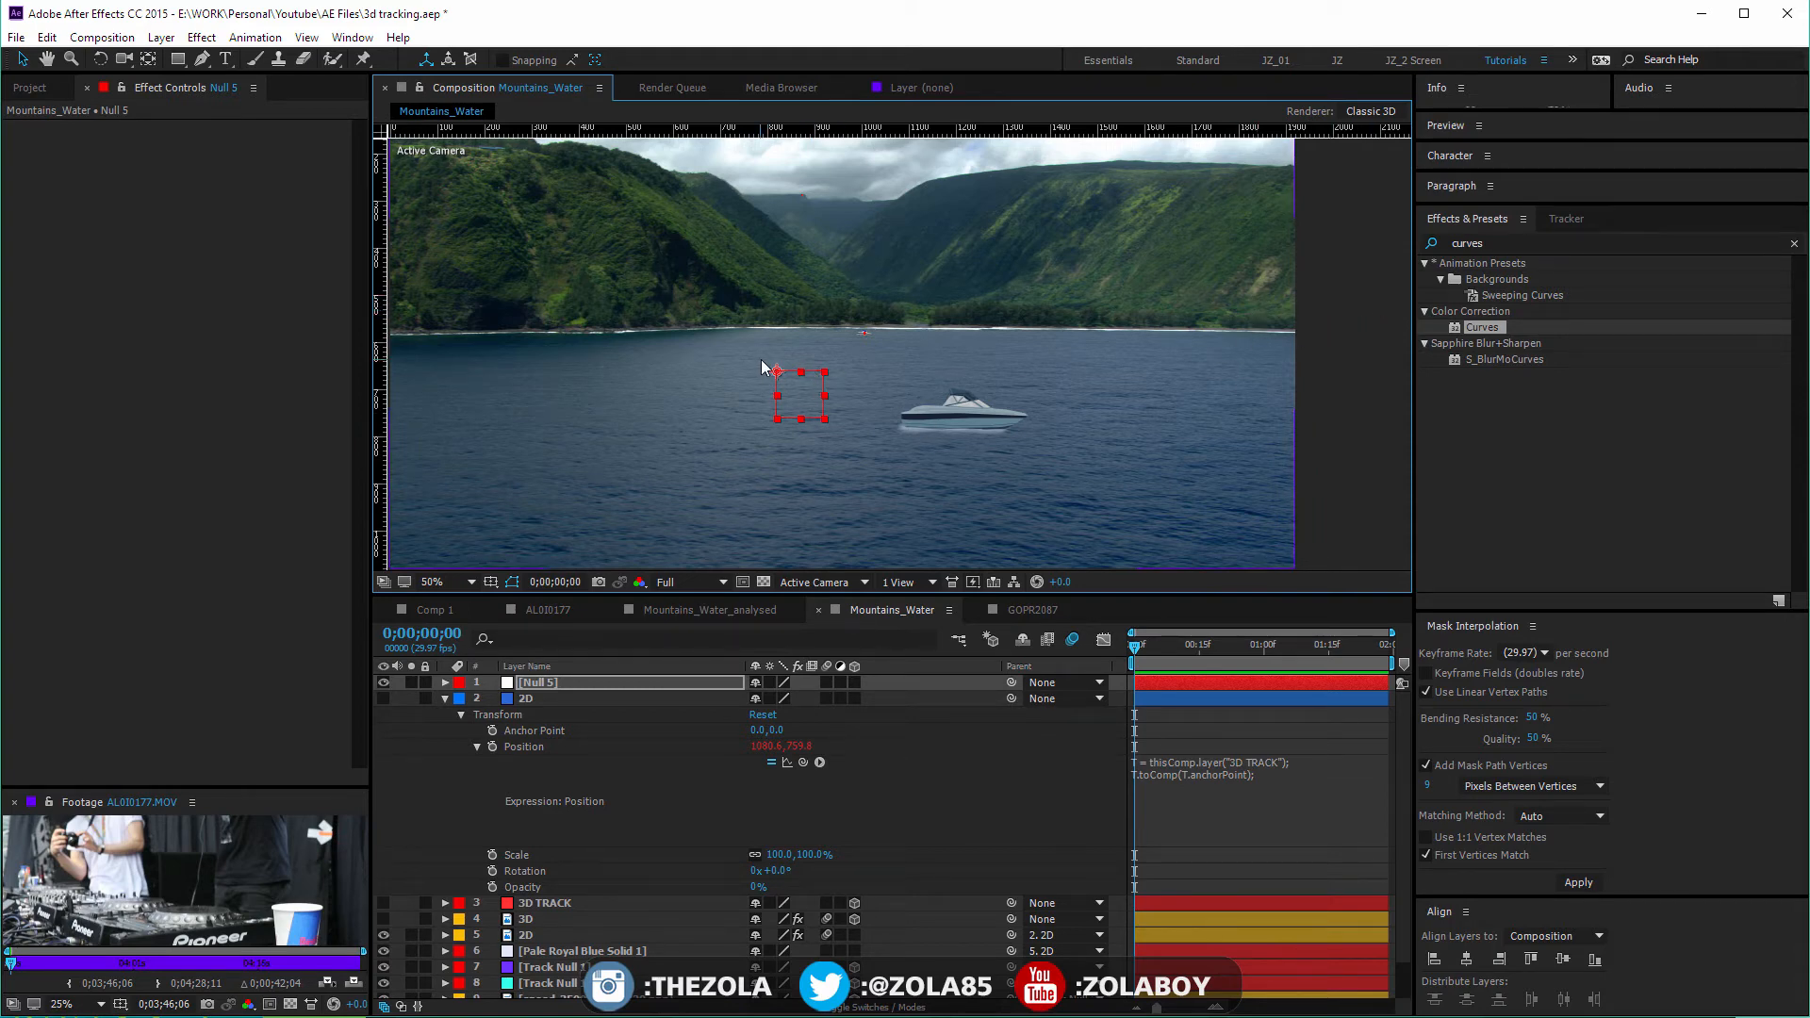
{"action": "left_click_drag", "start_coordinate": [785, 378], "coordinate": [759, 407]}
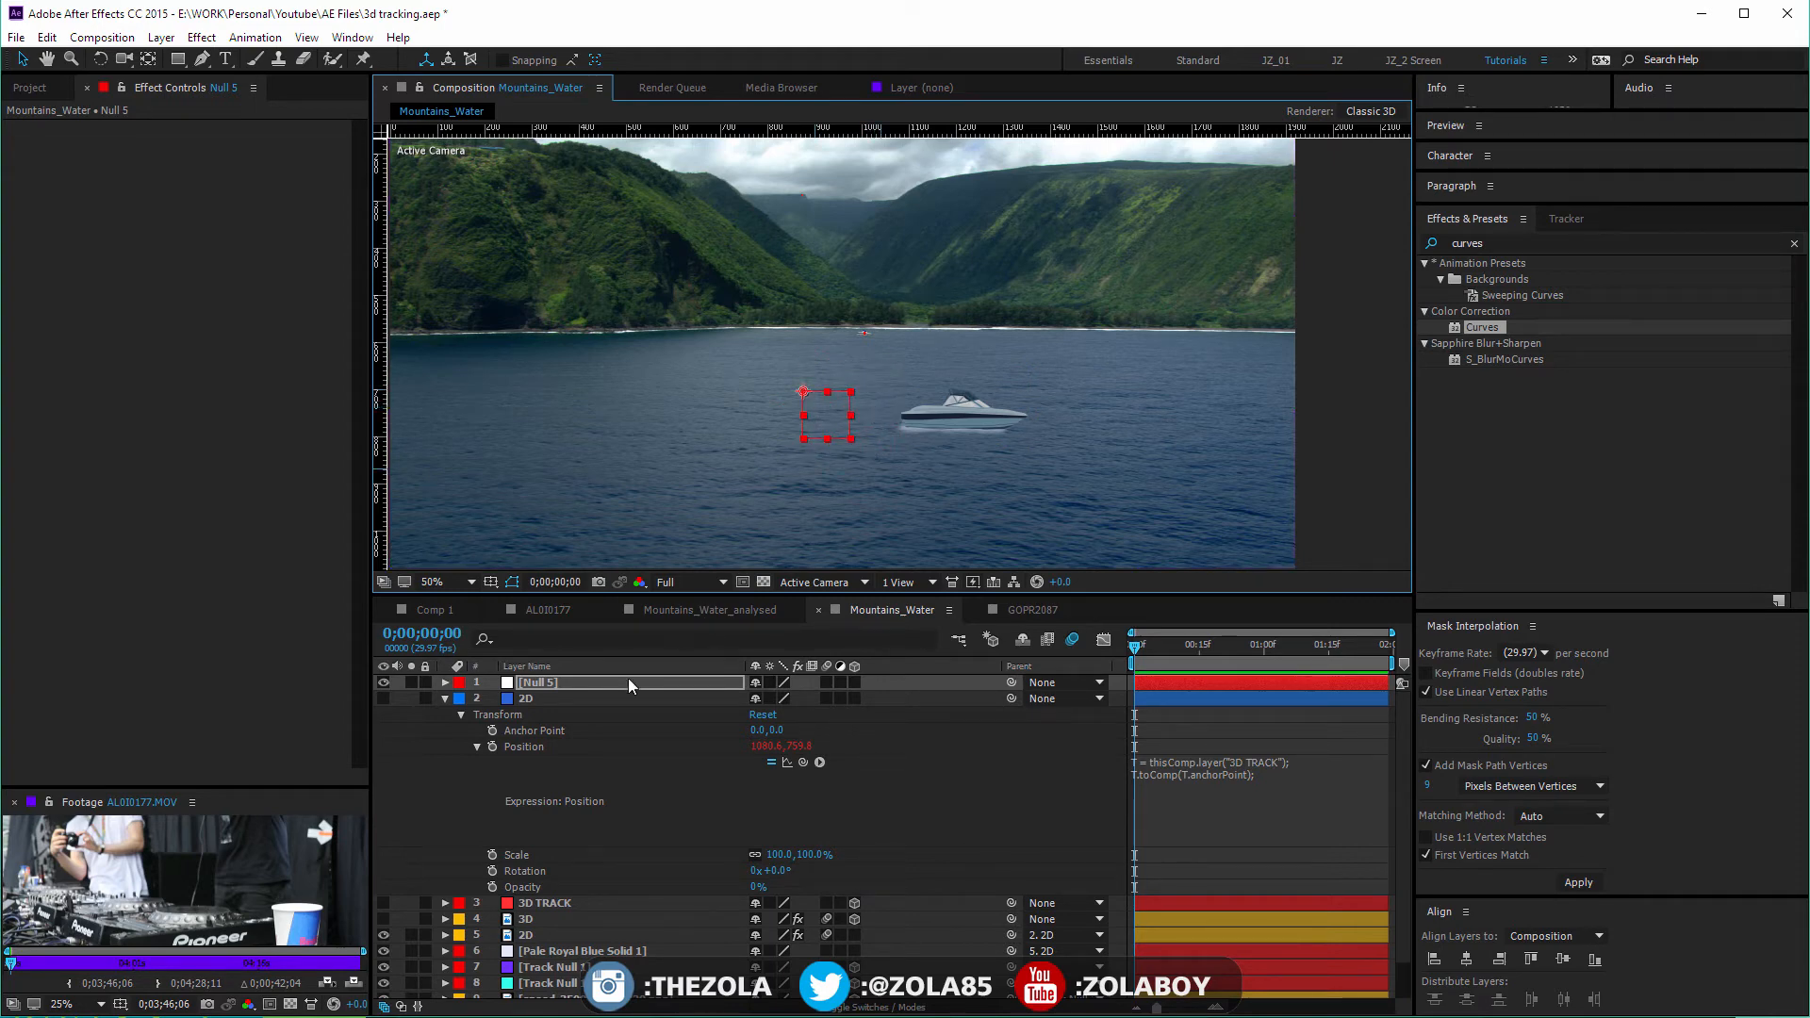
Rename the new null as 2D TRACK
{"action": "left_click", "coordinate": [534, 685]}
{"action": "key", "text": "Return"}
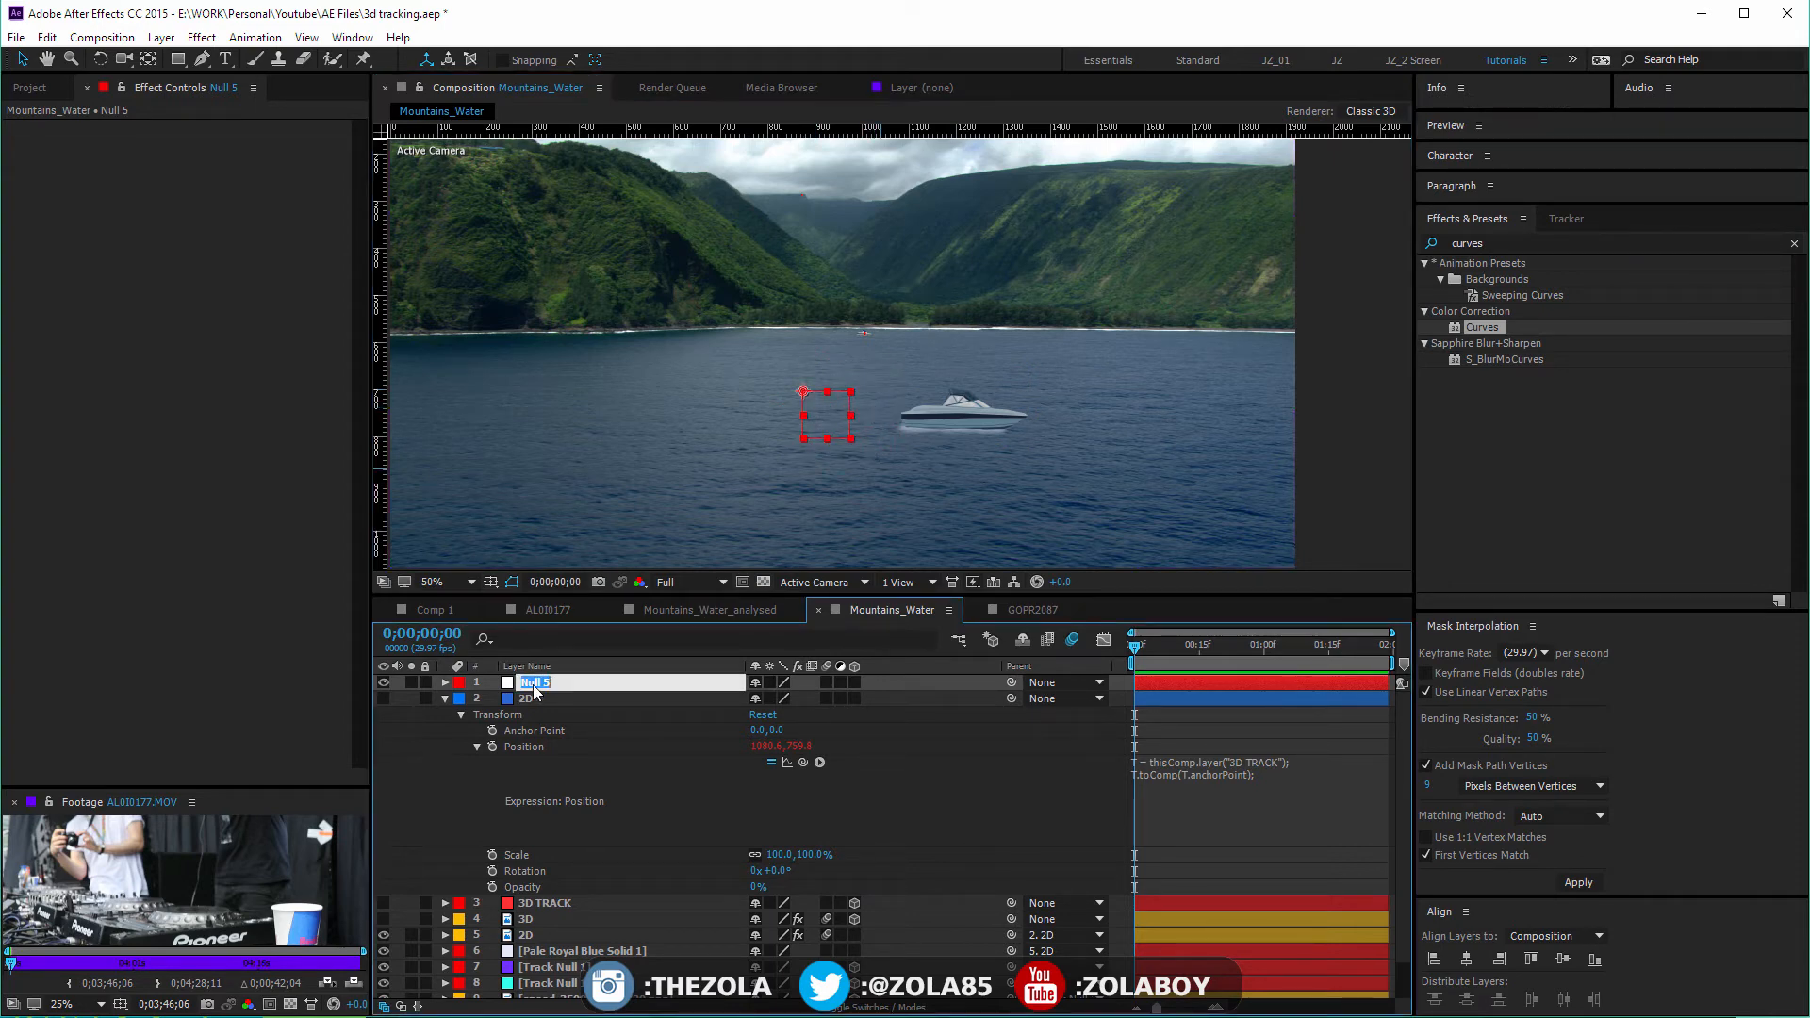
{"action": "type", "text": "2D TRACK"}
{"action": "key", "text": "Return"}
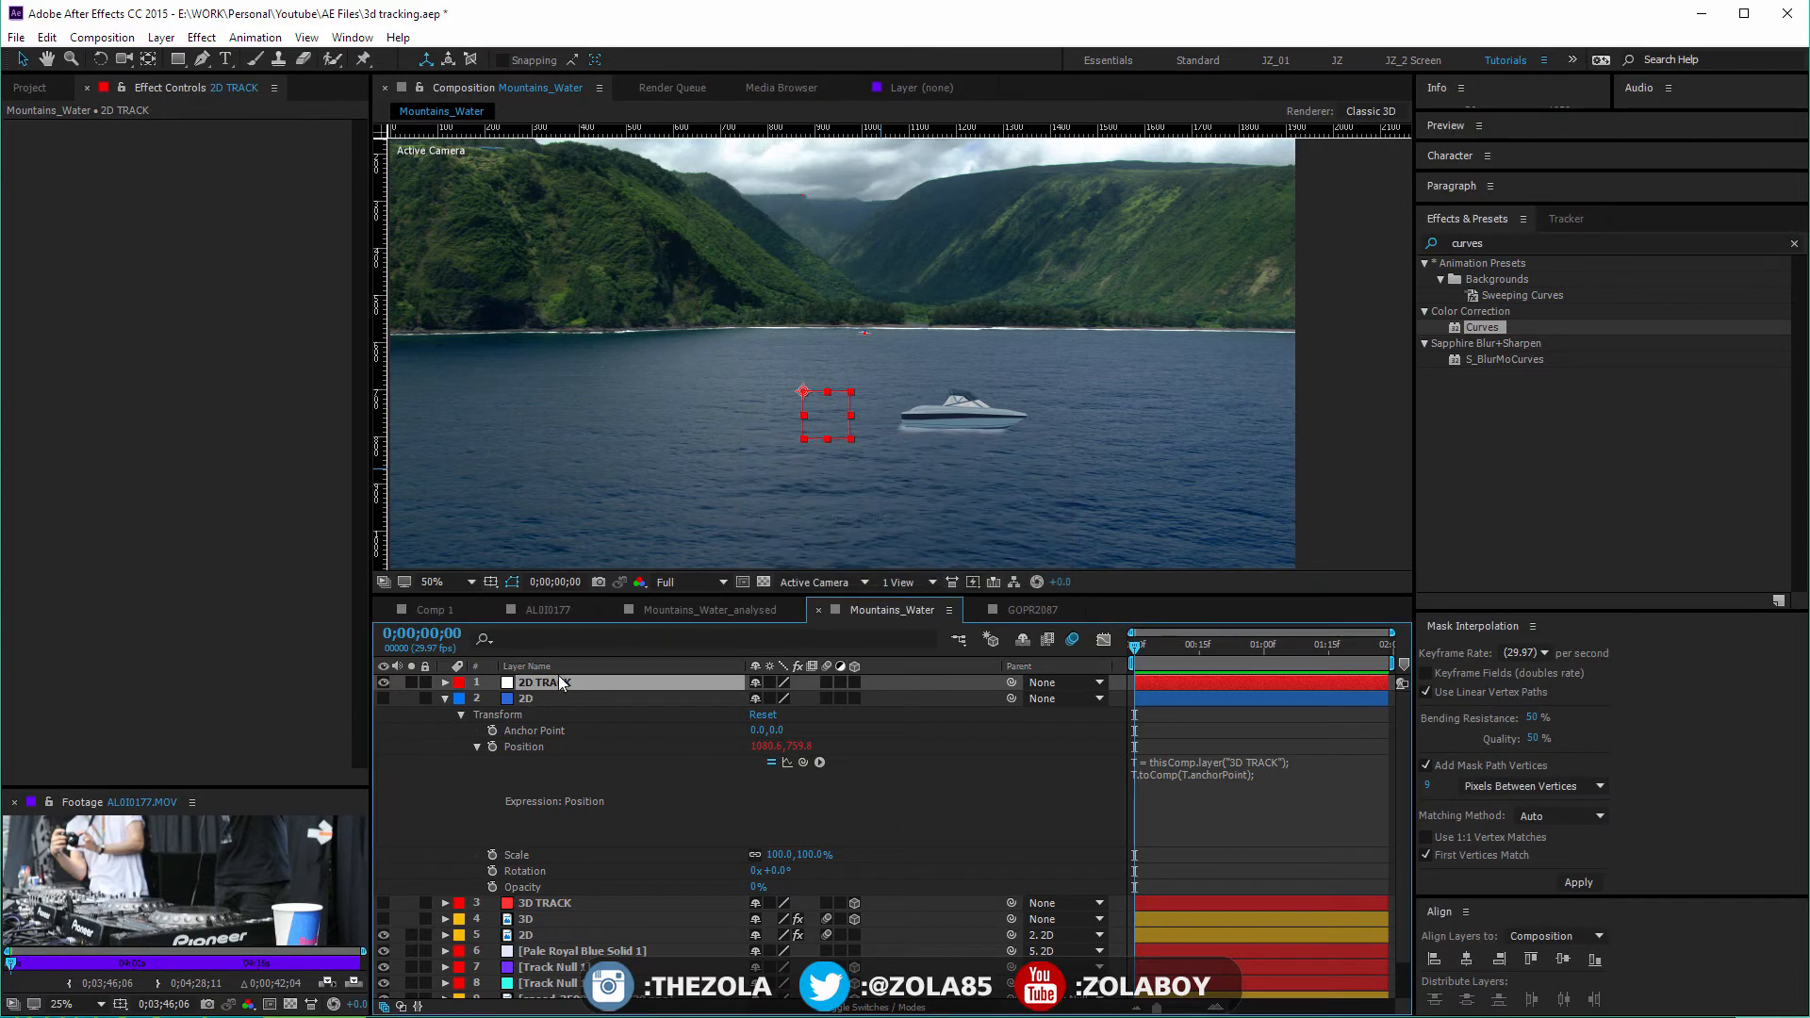
Copy the 2D layer's Position expression to the 2D TRACK null's Position: T = thisComp.layer("3D TRACK"); T.toComp(T.anchorPoint);
{"action": "left_click", "coordinate": [1153, 762]}
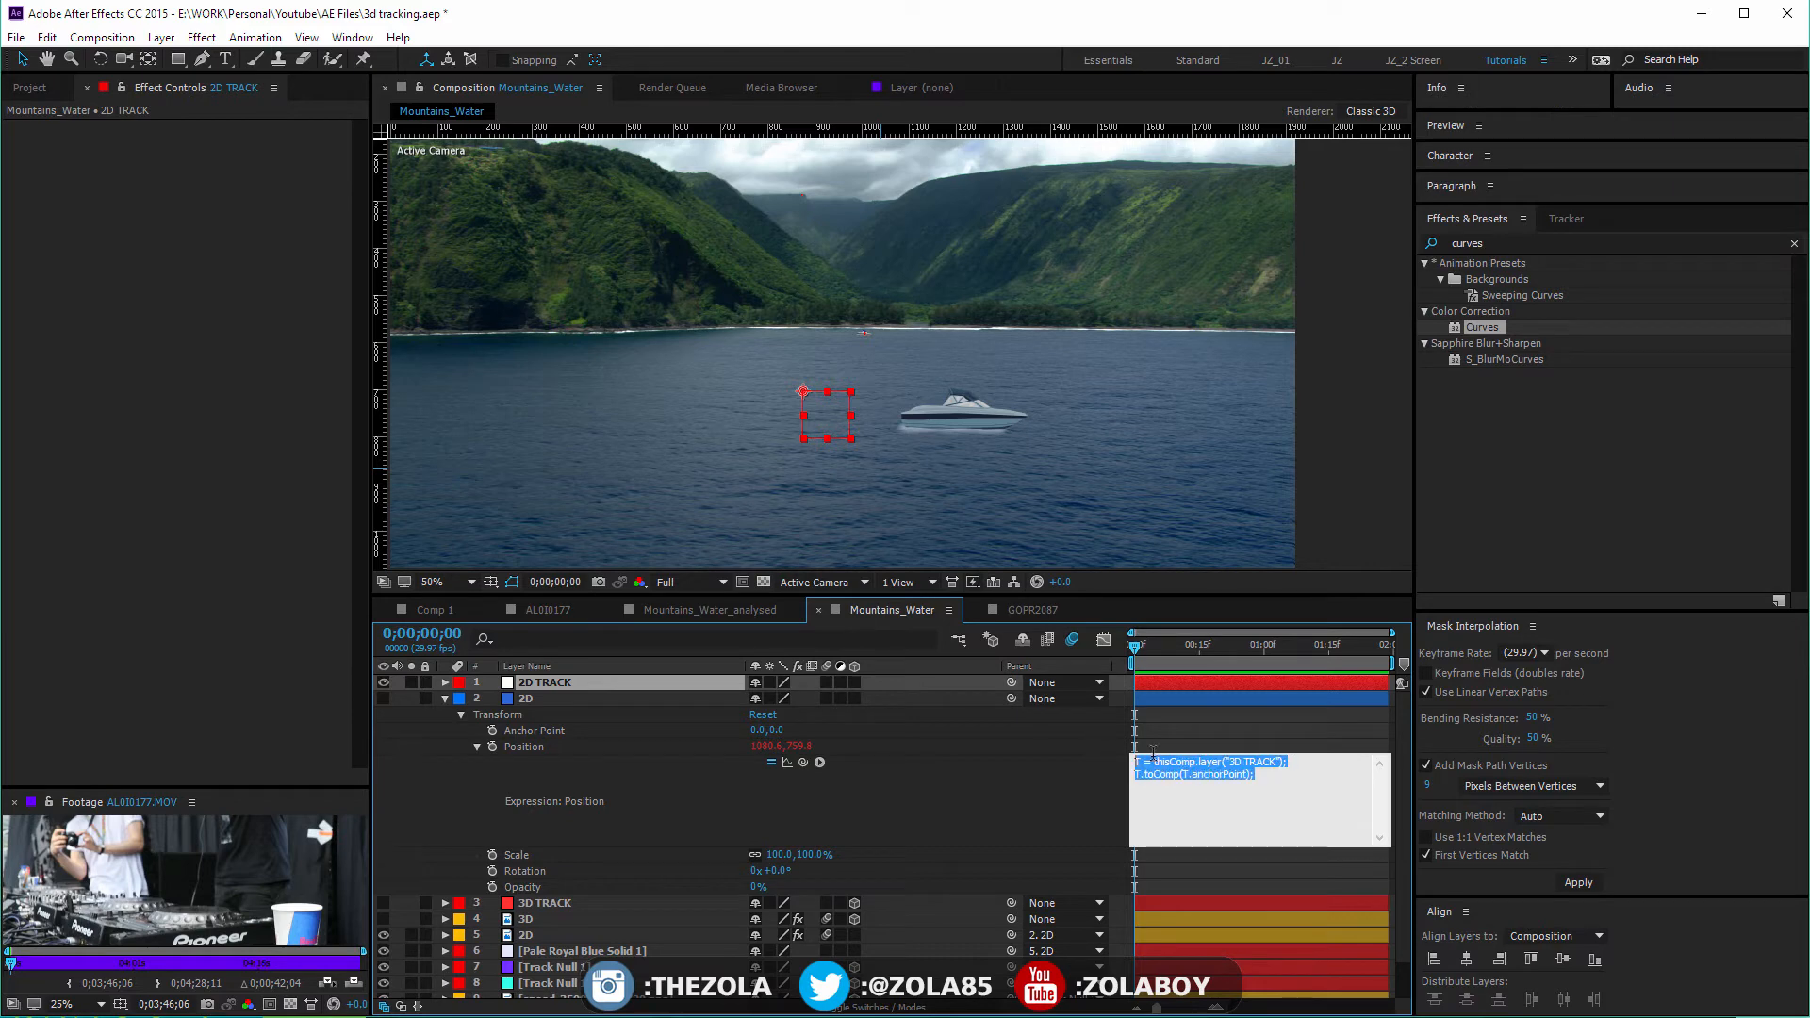
{"action": "right_click", "coordinate": [1184, 765]}
{"action": "left_click", "coordinate": [1131, 827]}
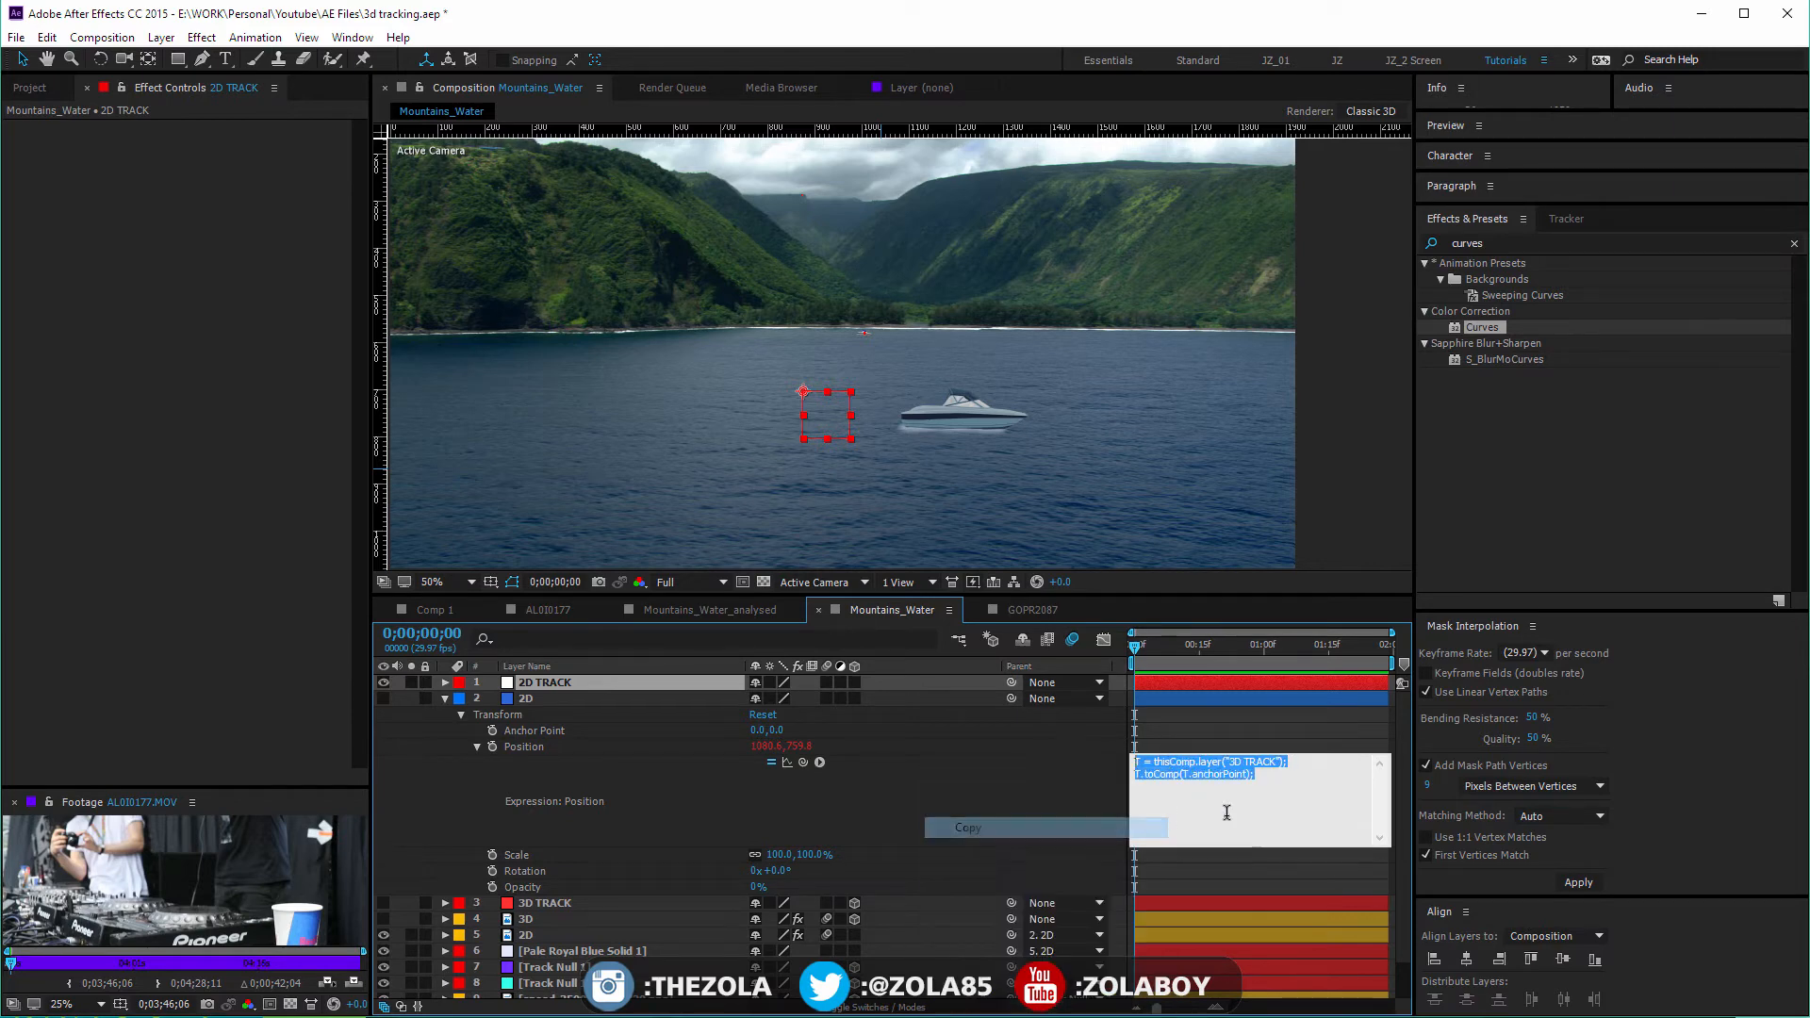
{"action": "left_click", "coordinate": [446, 682]}
{"action": "left_click", "coordinate": [445, 715]}
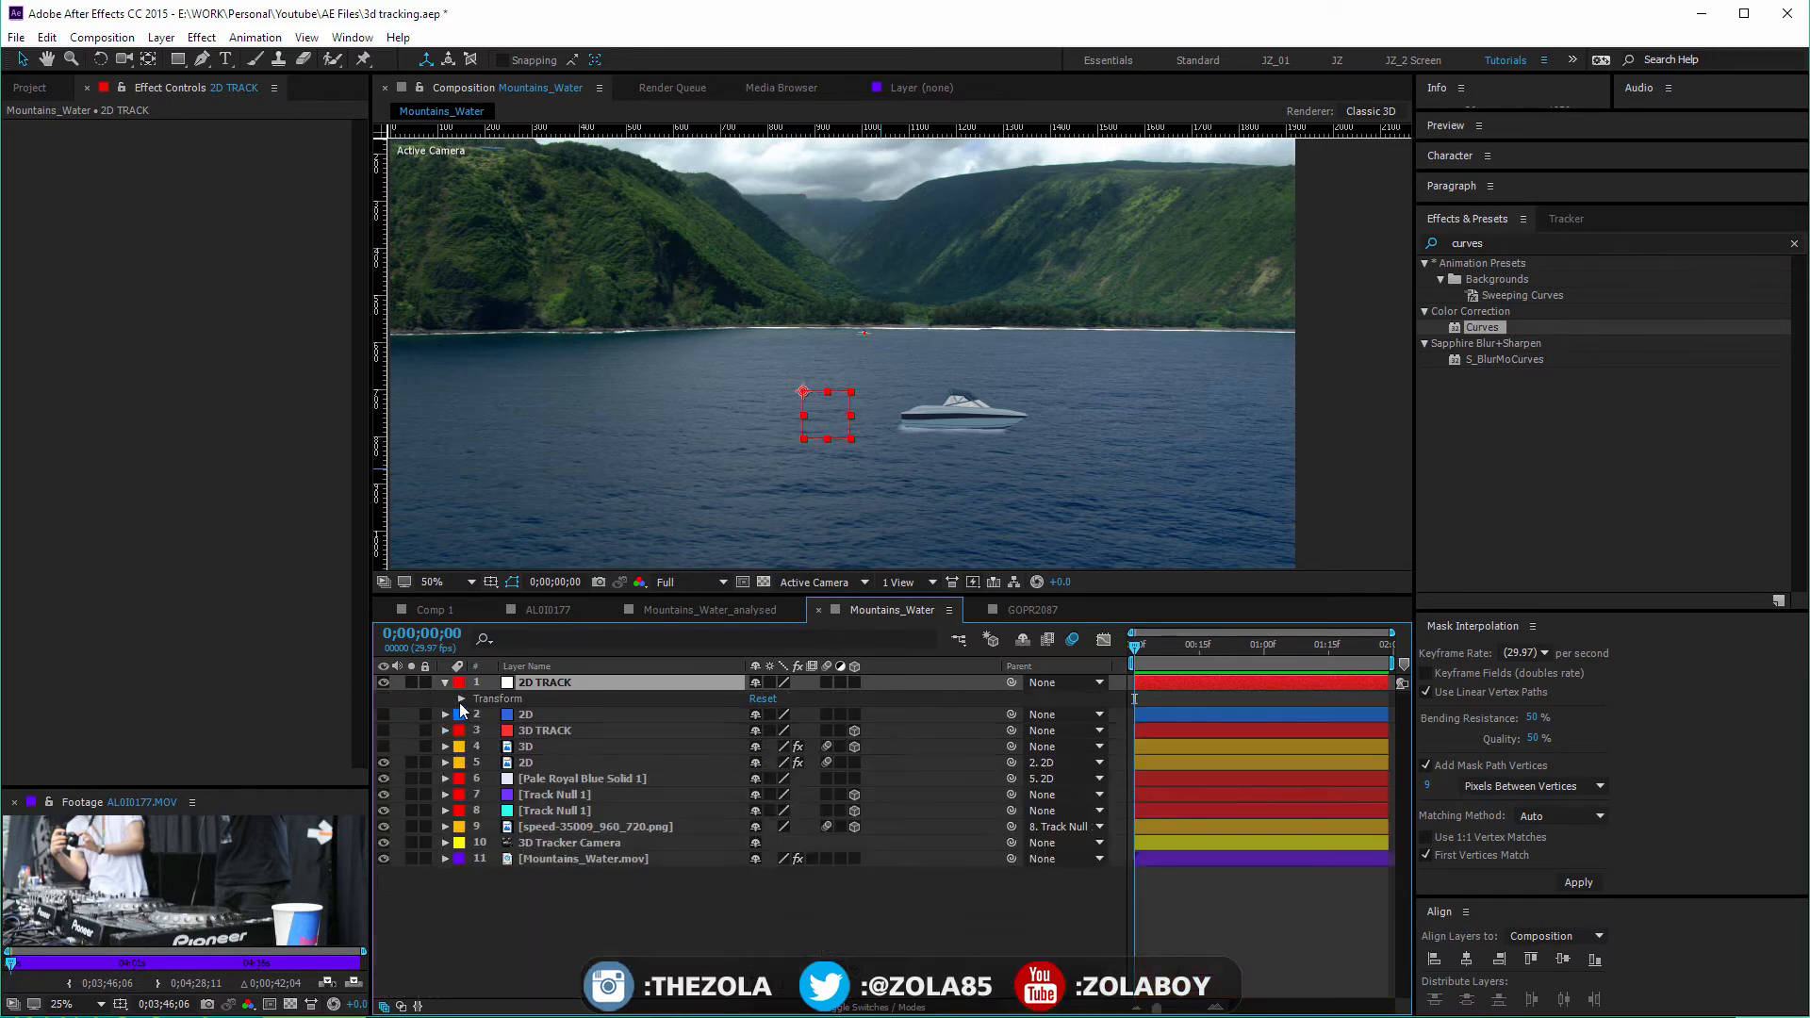
{"action": "left_click", "coordinate": [461, 699]}
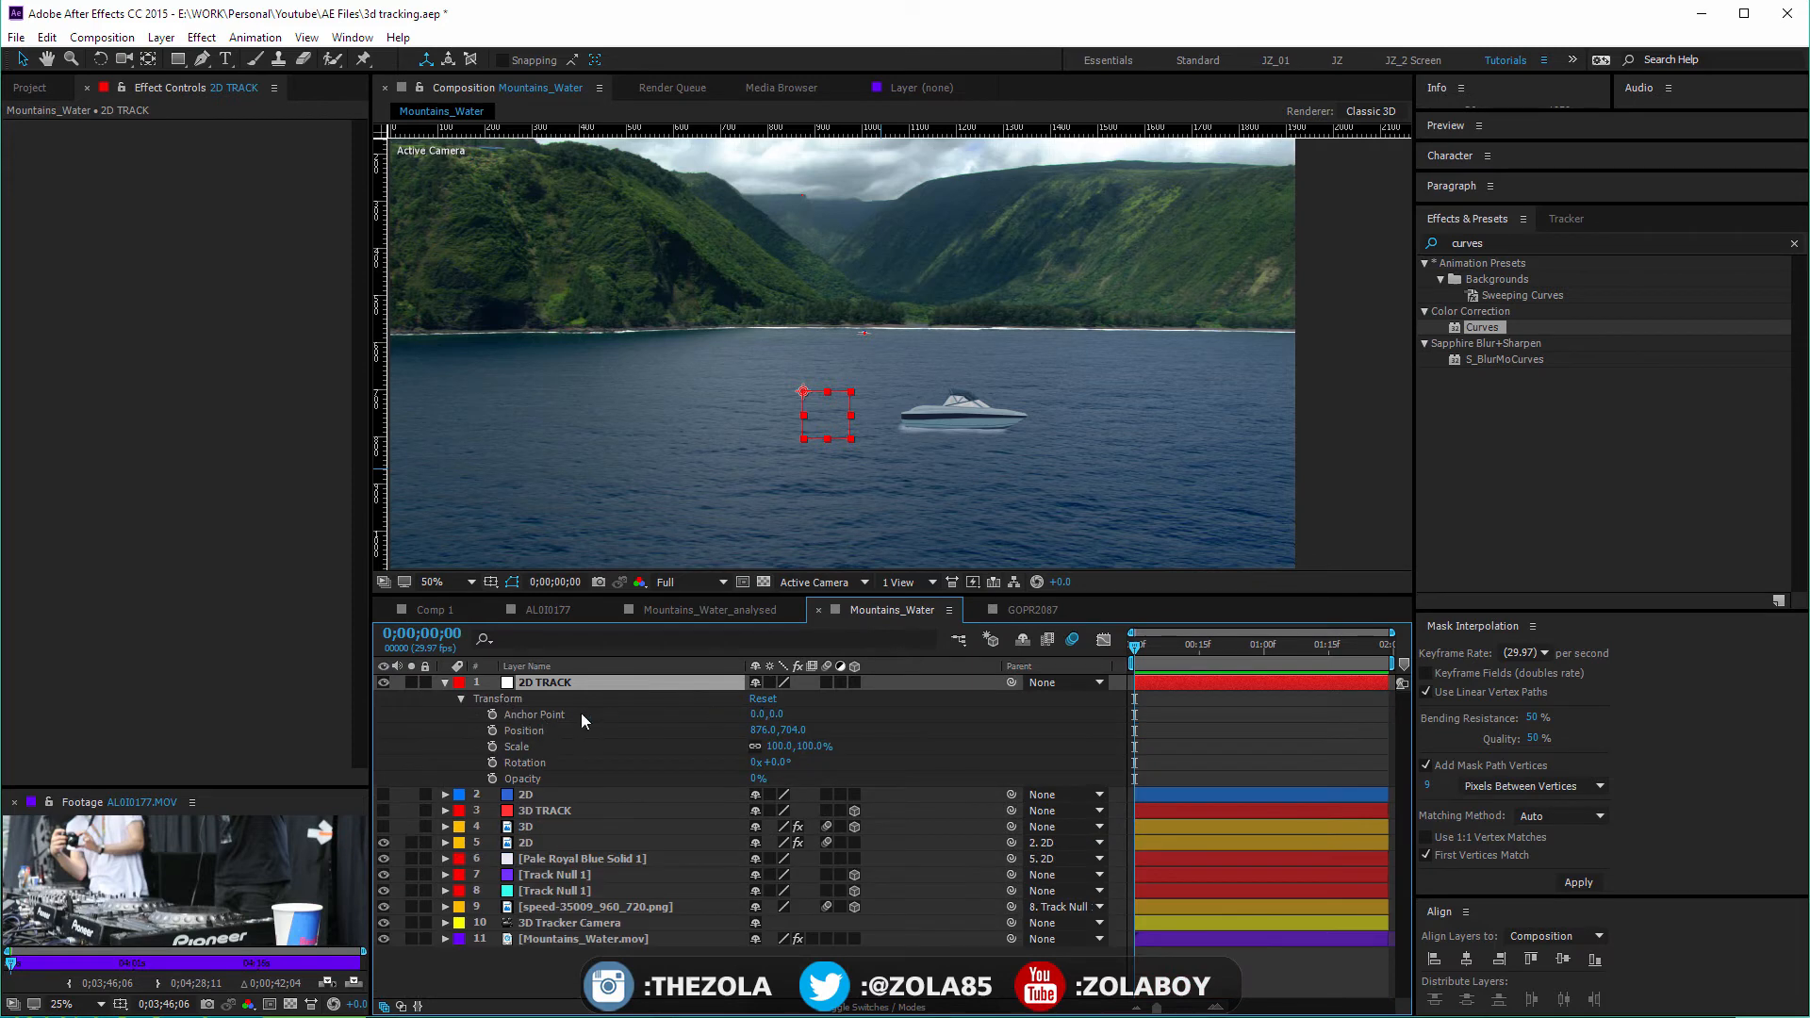
{"action": "left_click", "coordinate": [492, 731], "text": "alt"}
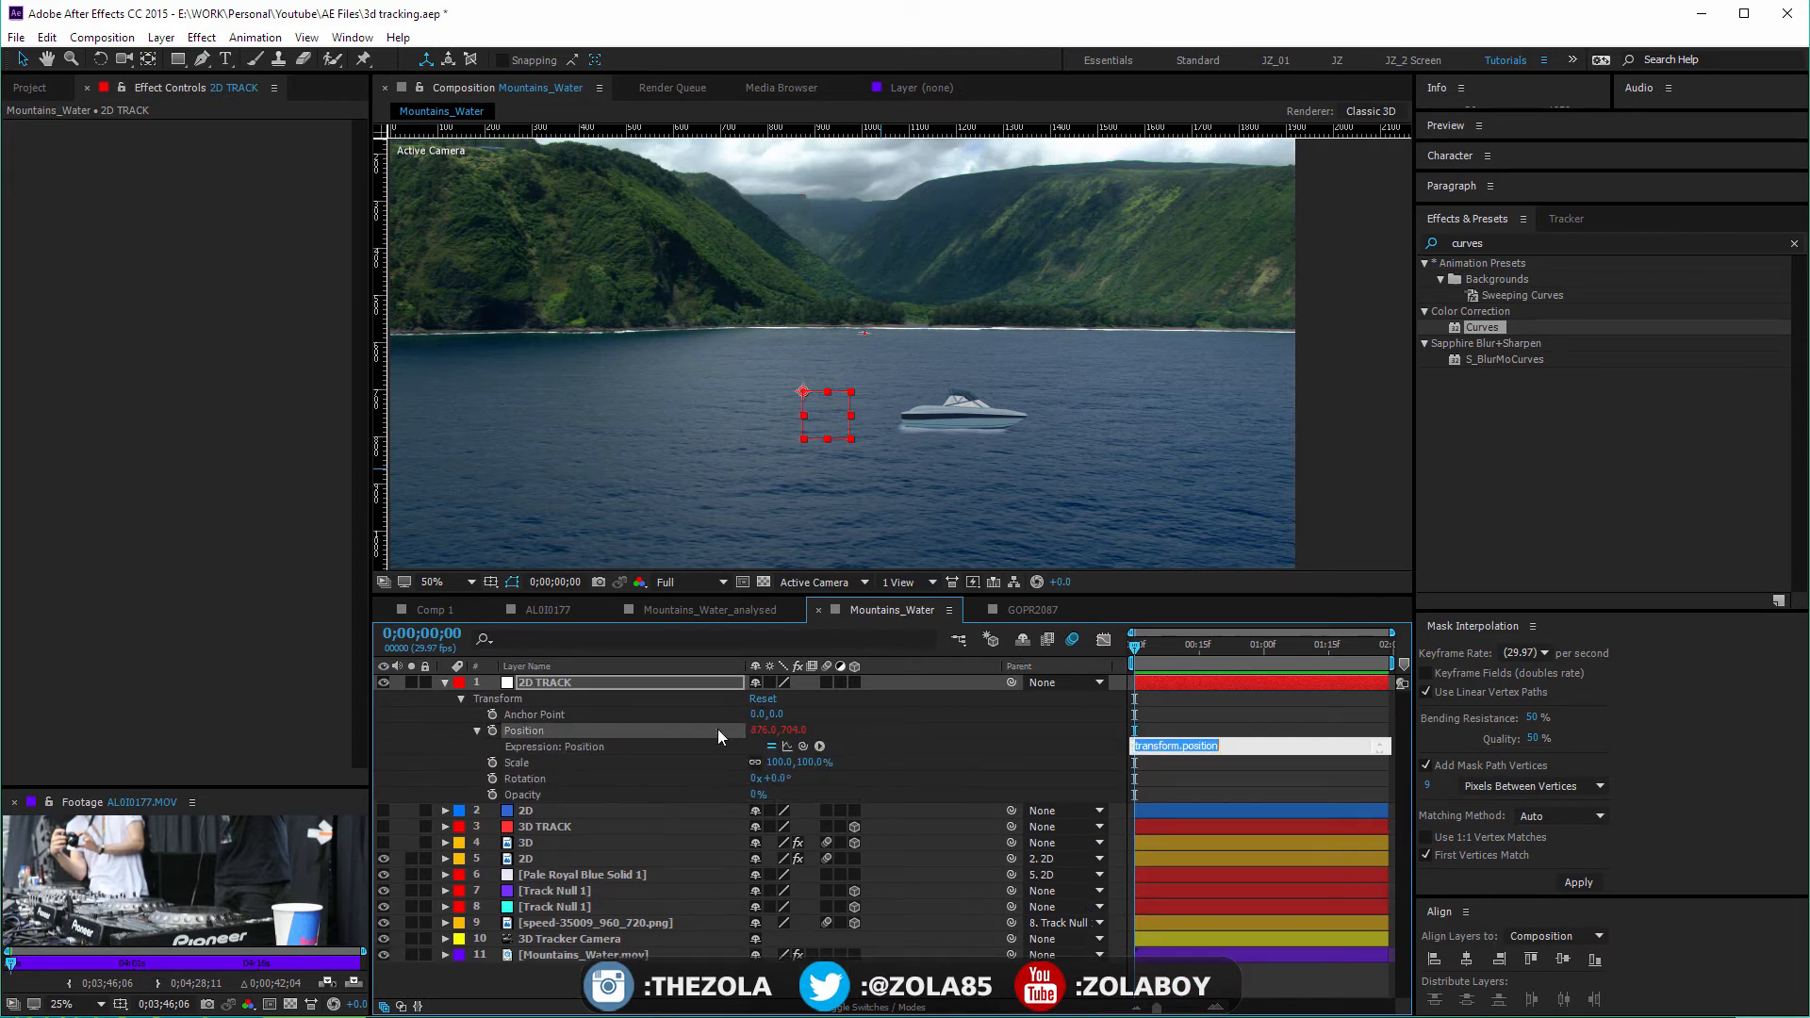
{"action": "type", "text": "T.toComp(T.anchorPoint);"}
{"action": "left_click", "coordinate": [1288, 710]}
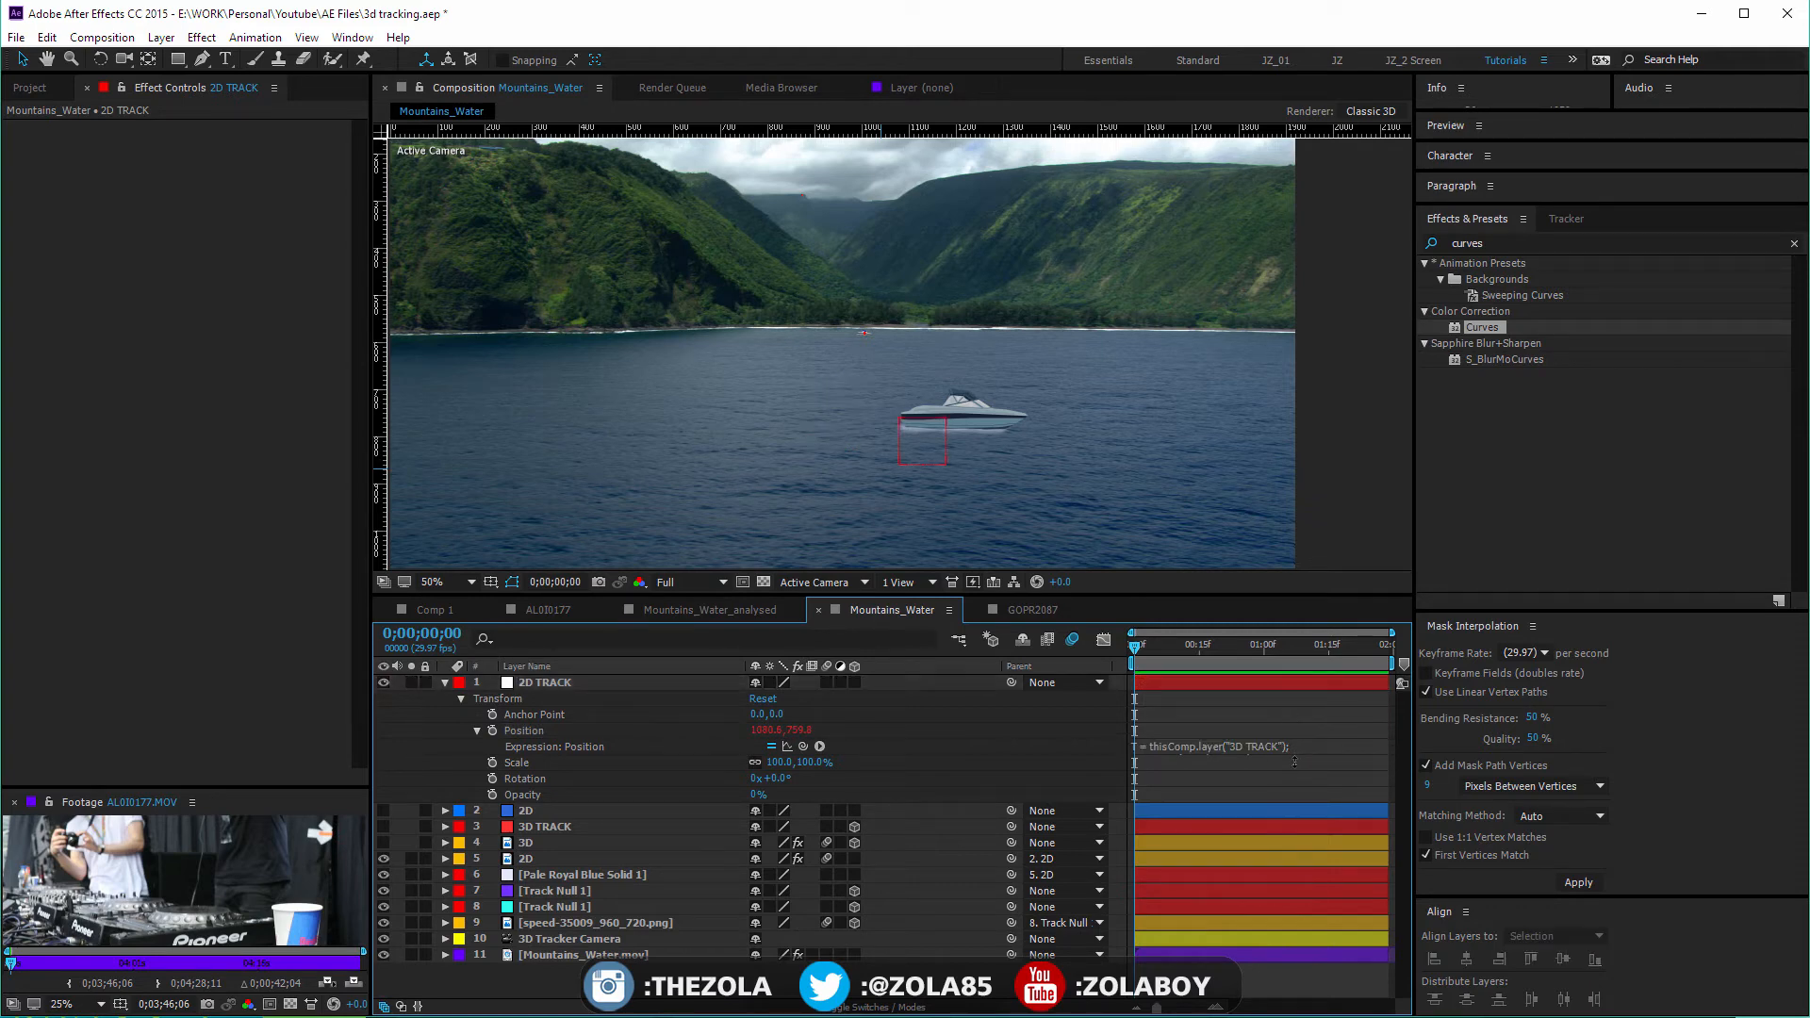
{"action": "mouse_move", "coordinate": [1295, 762]}
{"action": "left_mouse_down"}
{"action": "mouse_move", "coordinate": [1296, 801]}
{"action": "mouse_move", "coordinate": [1296, 780]}
{"action": "left_mouse_up"}
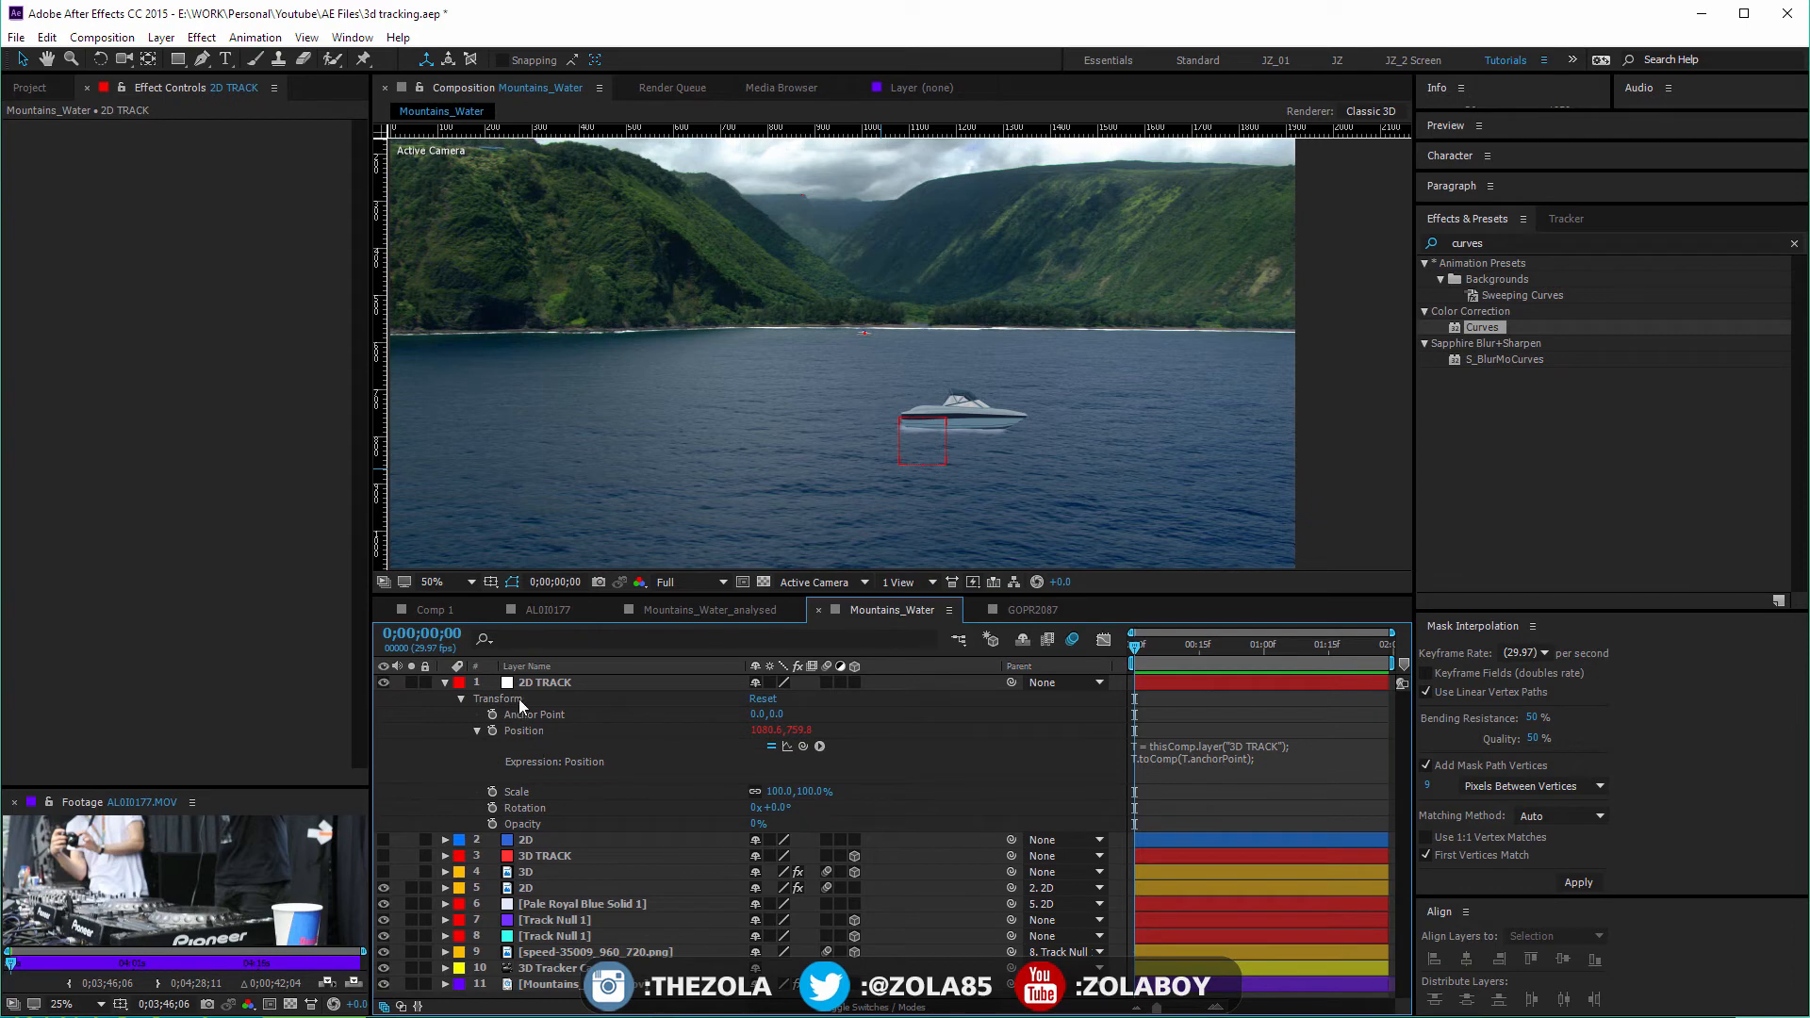
Set the 2D TRACK null's label colour to Cyan
{"action": "left_click", "coordinate": [556, 685]}
{"action": "left_click", "coordinate": [459, 682]}
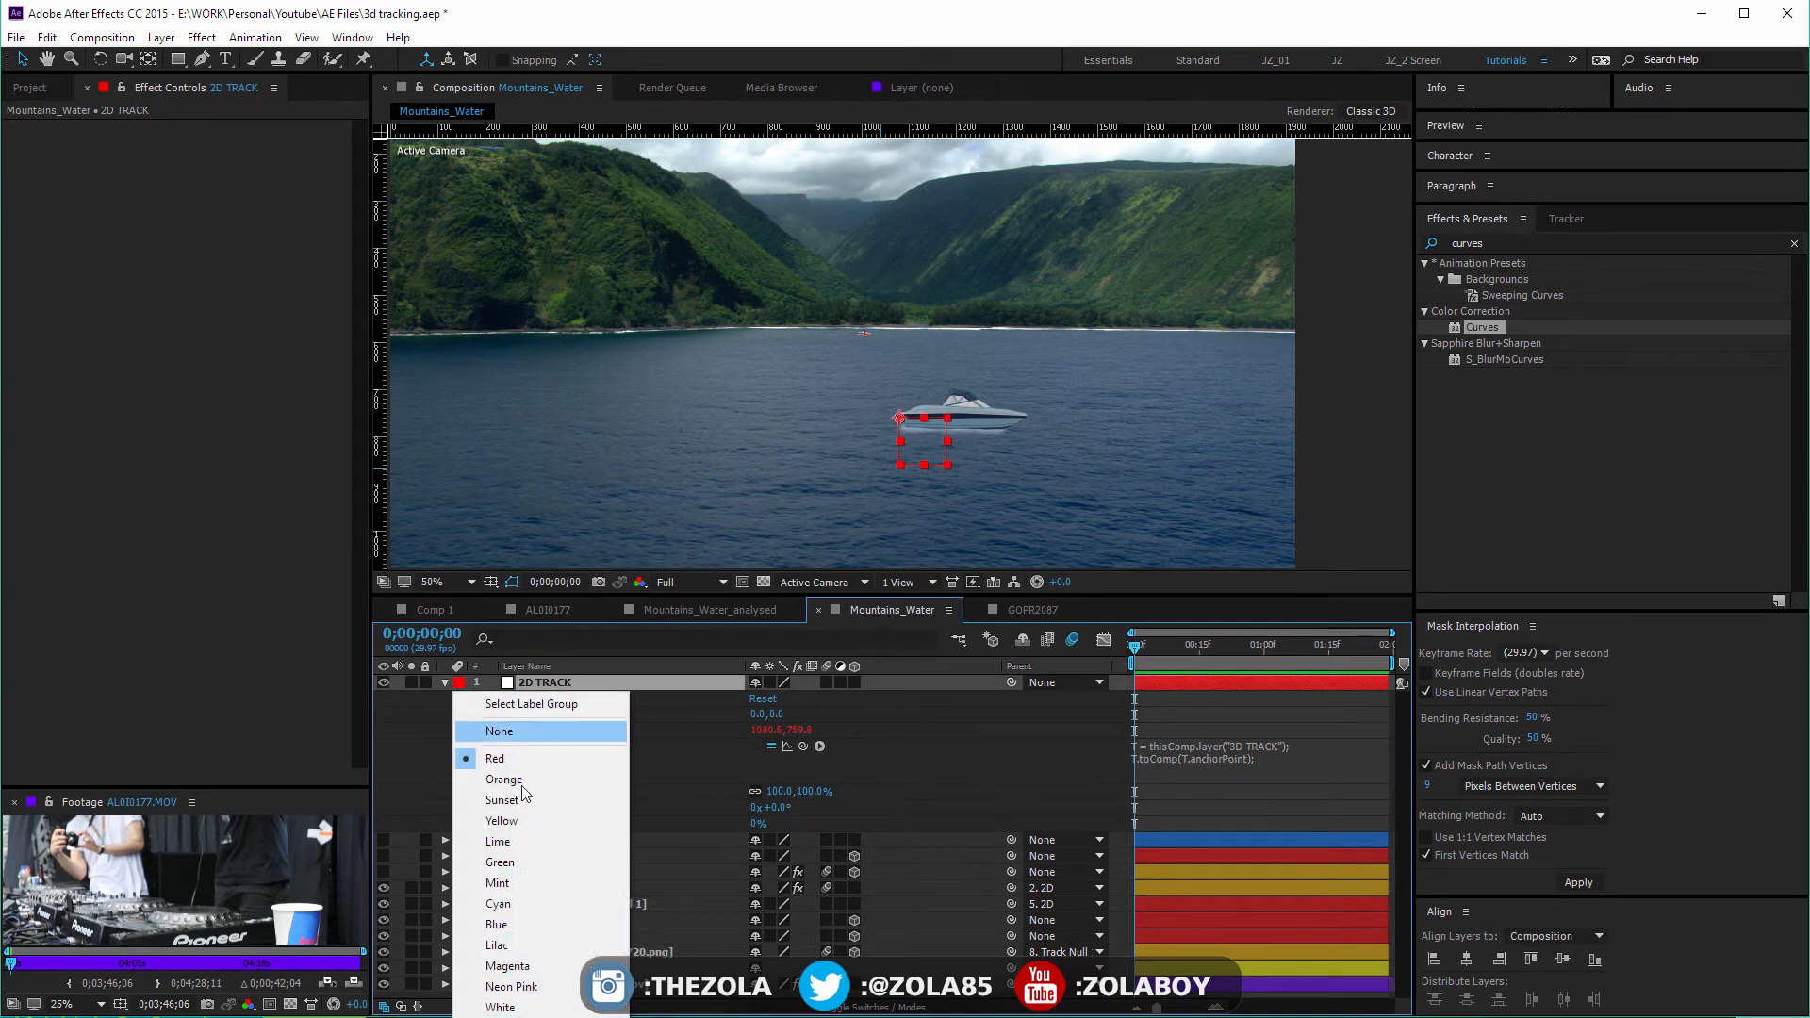
{"action": "left_click", "coordinate": [547, 903]}
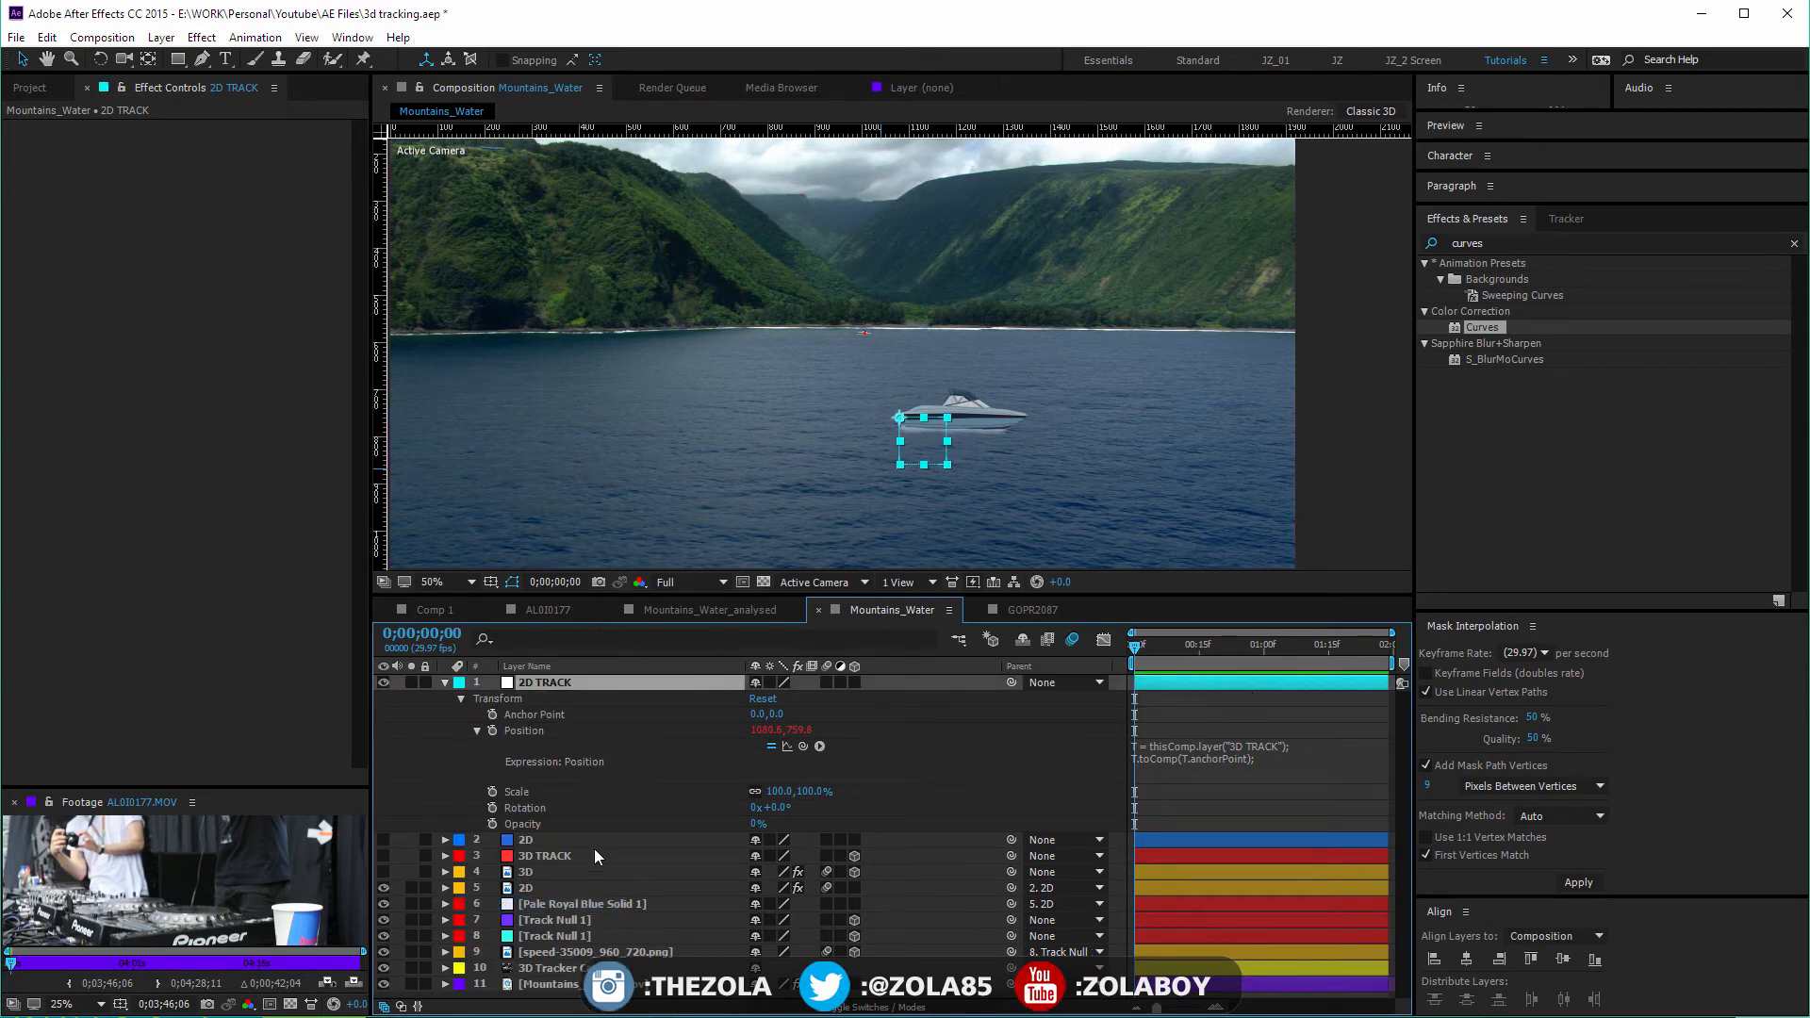
Make the 3D TRACK layer visible and scrub the opening frames to compare it with the 2D TRACK null
{"action": "left_click", "coordinate": [383, 855]}
{"action": "left_click", "coordinate": [563, 854]}
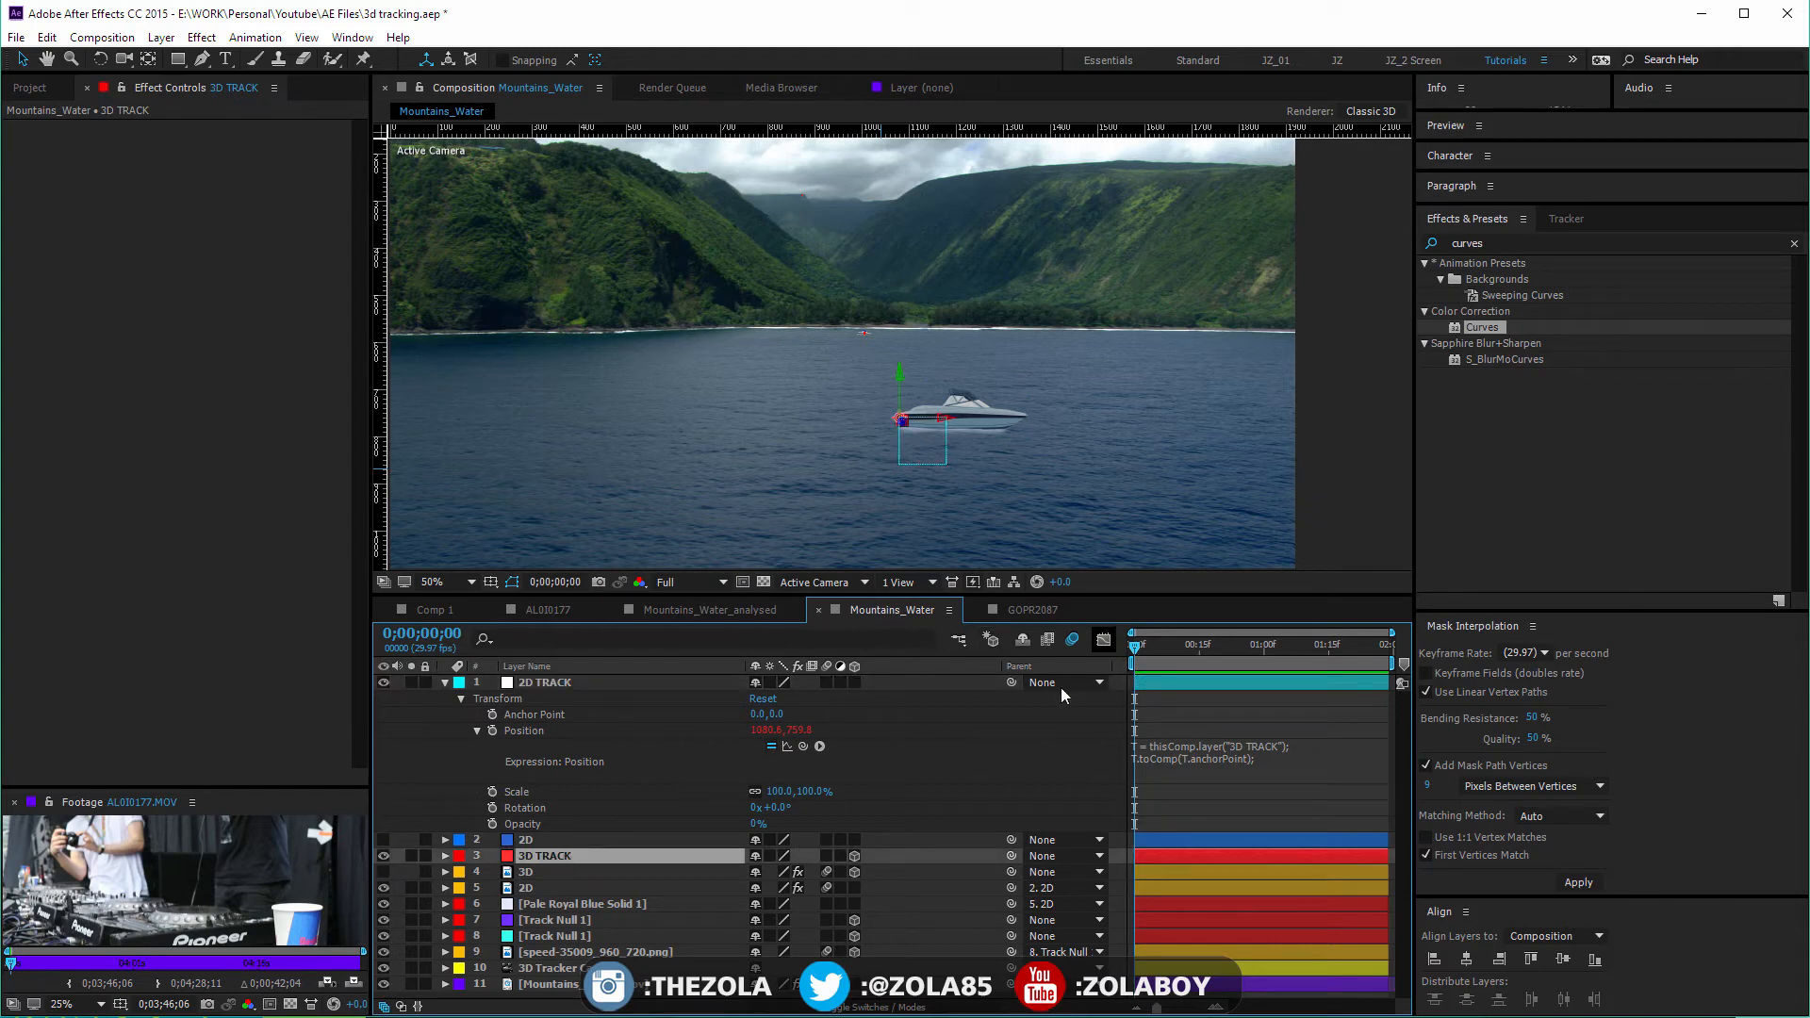
{"action": "left_click_drag", "start_coordinate": [1149, 651], "coordinate": [942, 642]}
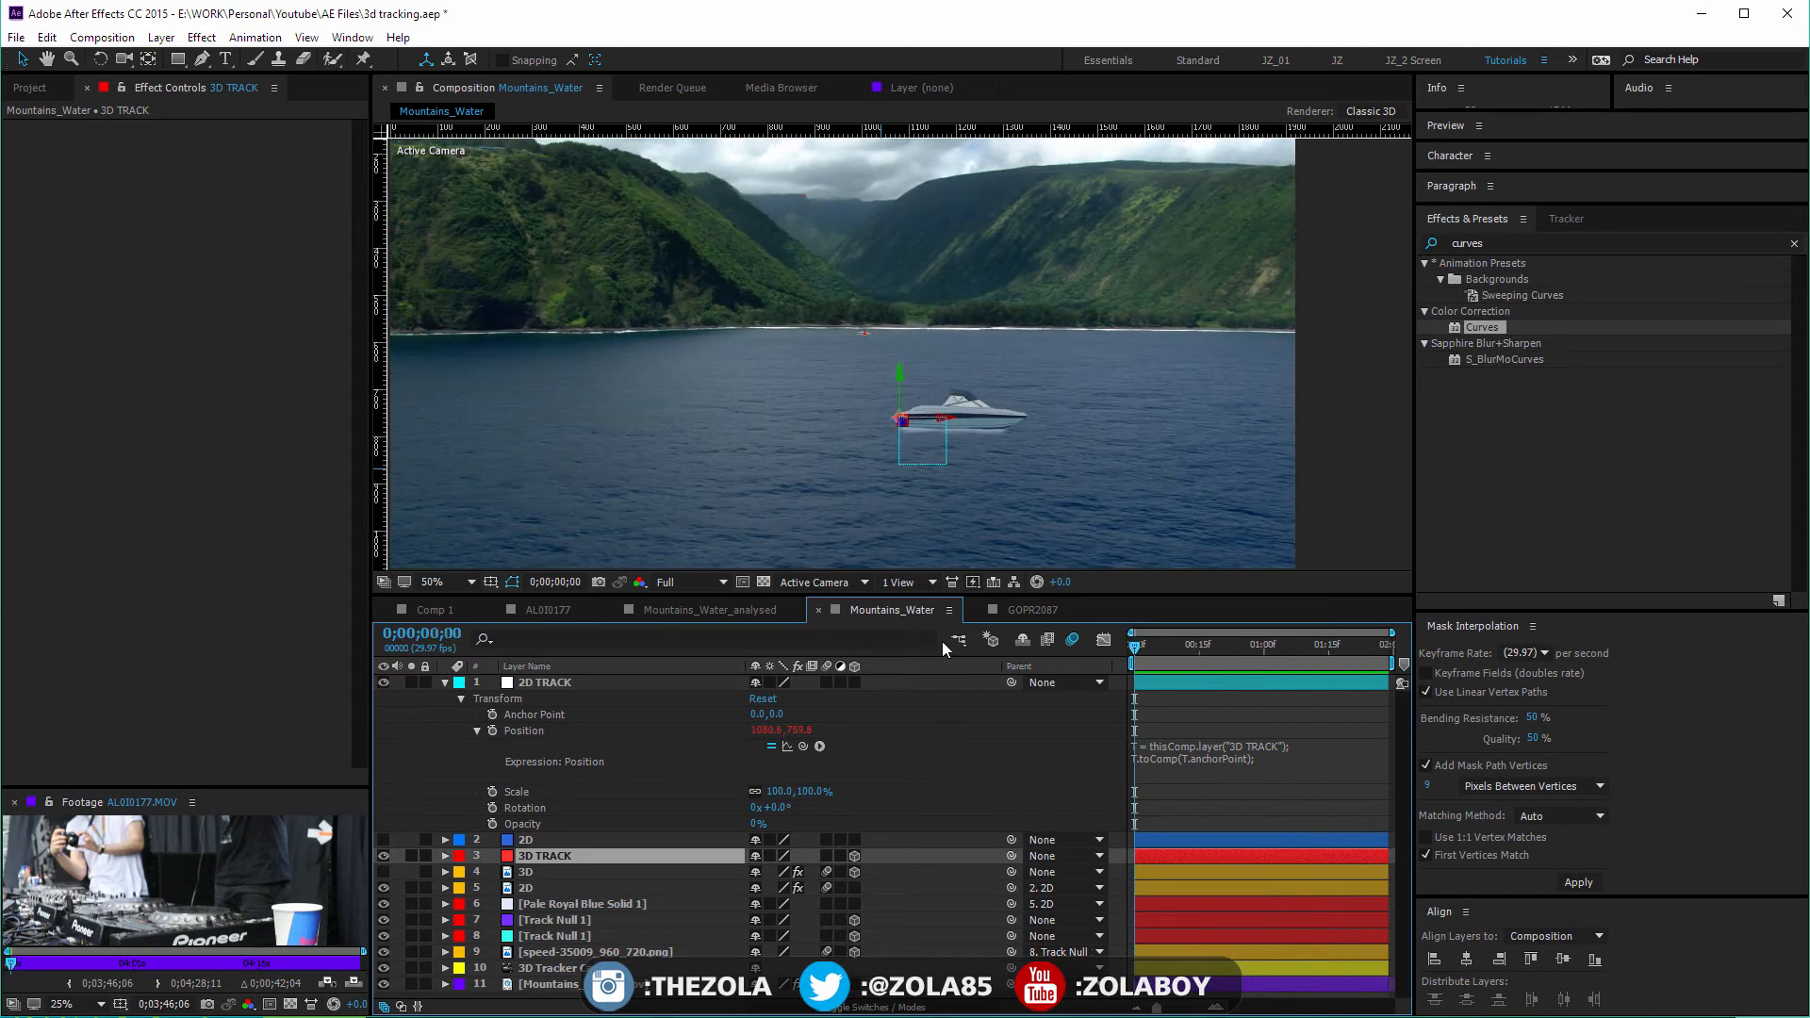
Remove the = thisComp.layer("3D TRACK") reference from the 2D TRACK null's Position expression and parent the null to 3D TRACK
{"action": "left_click", "coordinate": [562, 684]}
{"action": "left_click", "coordinate": [1152, 760]}
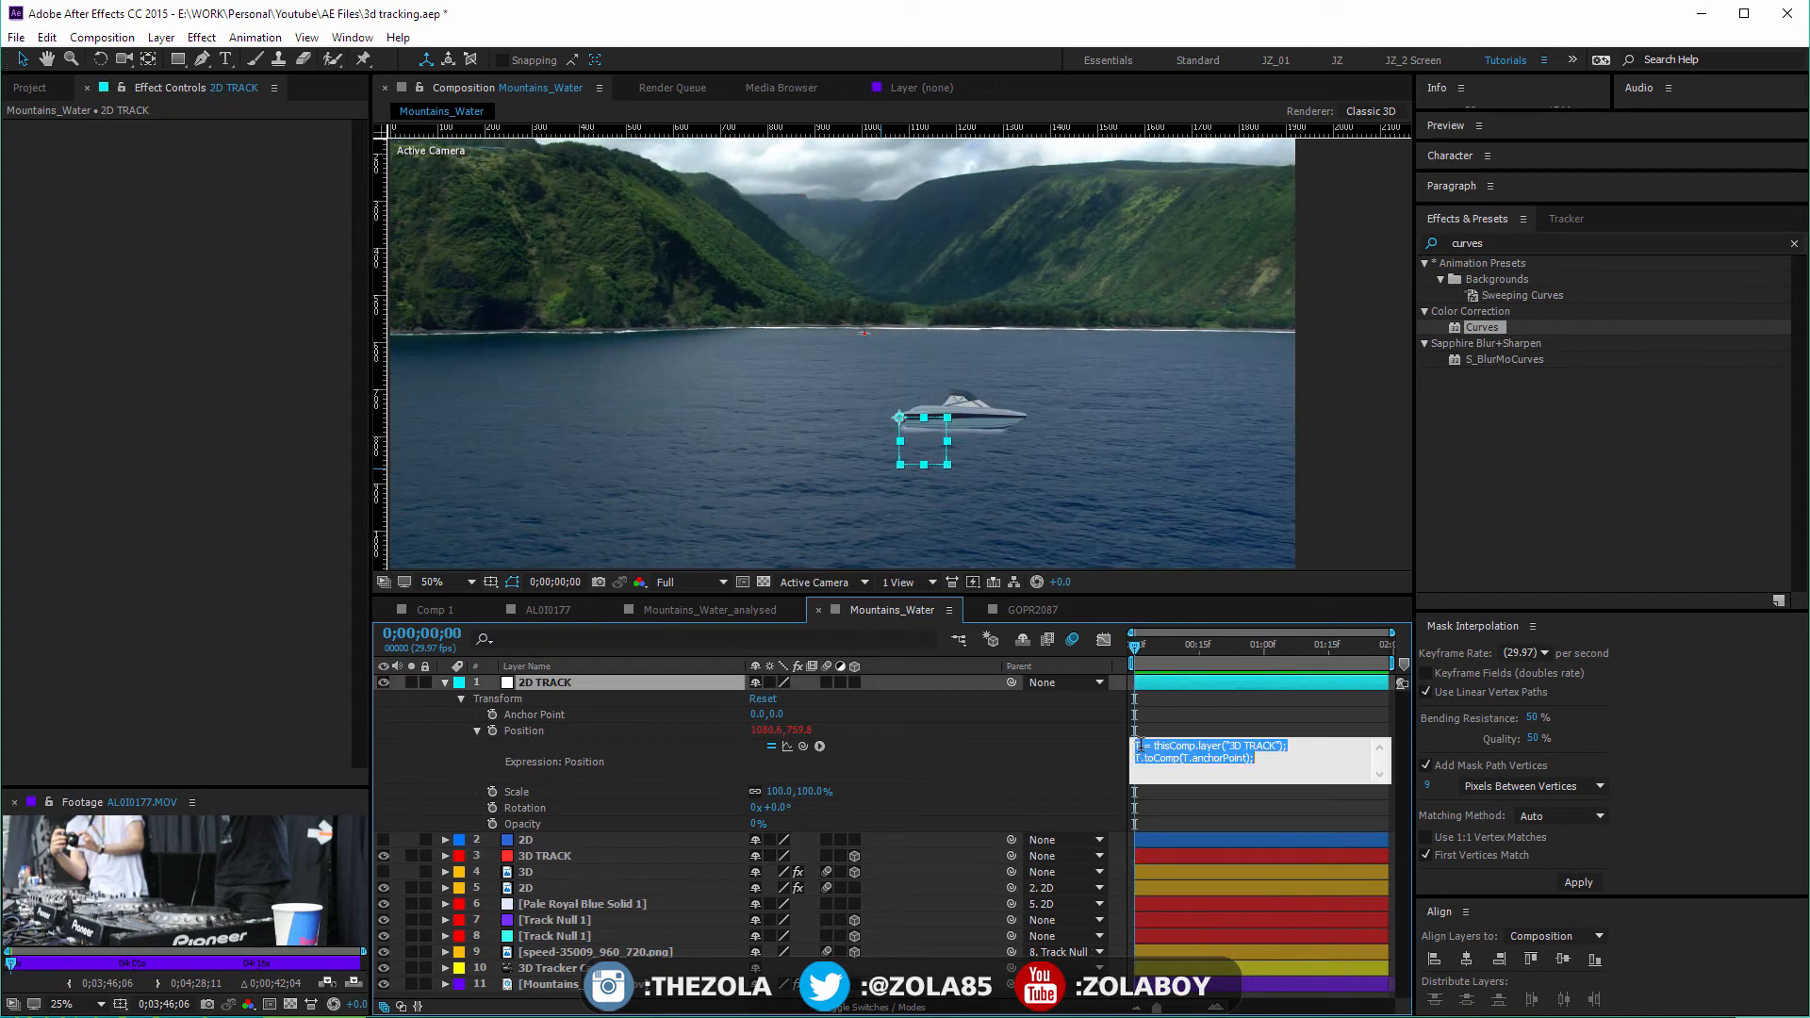
{"action": "left_click", "coordinate": [1149, 759]}
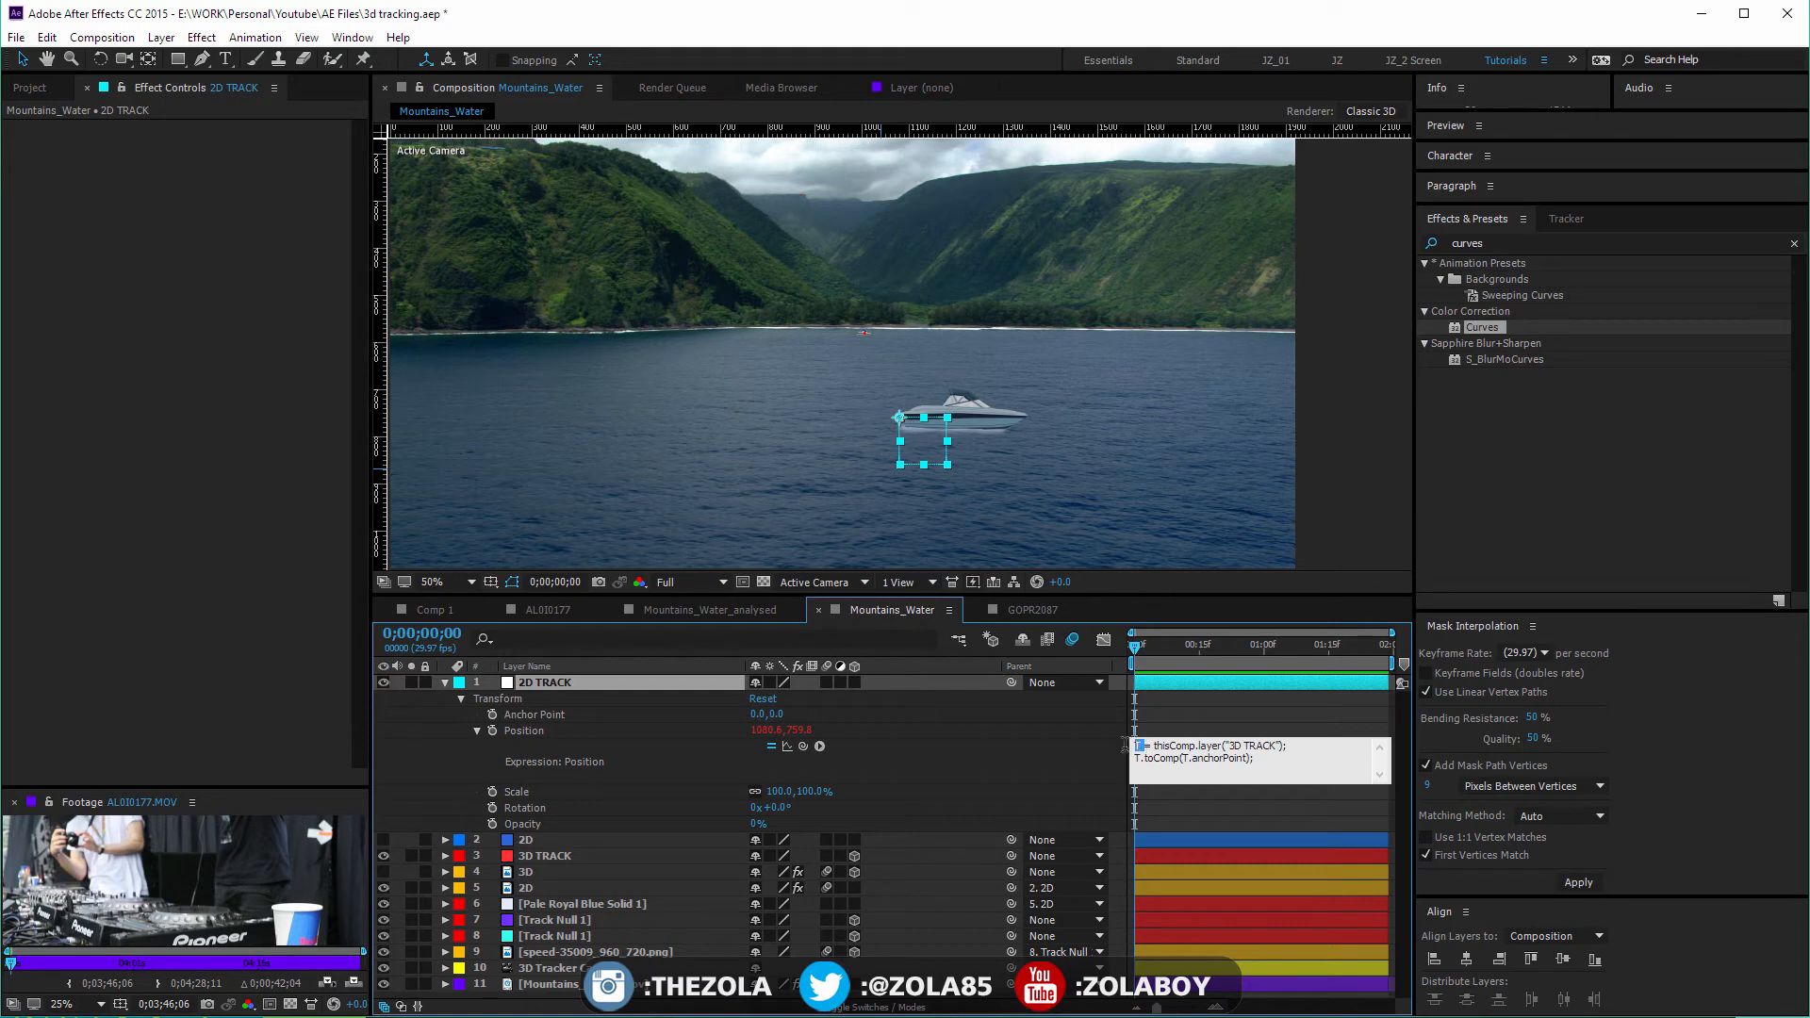
{"action": "left_click", "coordinate": [1168, 758]}
{"action": "left_click_drag", "start_coordinate": [1148, 746], "coordinate": [1285, 746]}
{"action": "key", "text": "BackSpace"}
{"action": "left_click_drag", "start_coordinate": [1011, 683], "coordinate": [562, 857]}
{"action": "left_click", "coordinate": [1137, 756]}
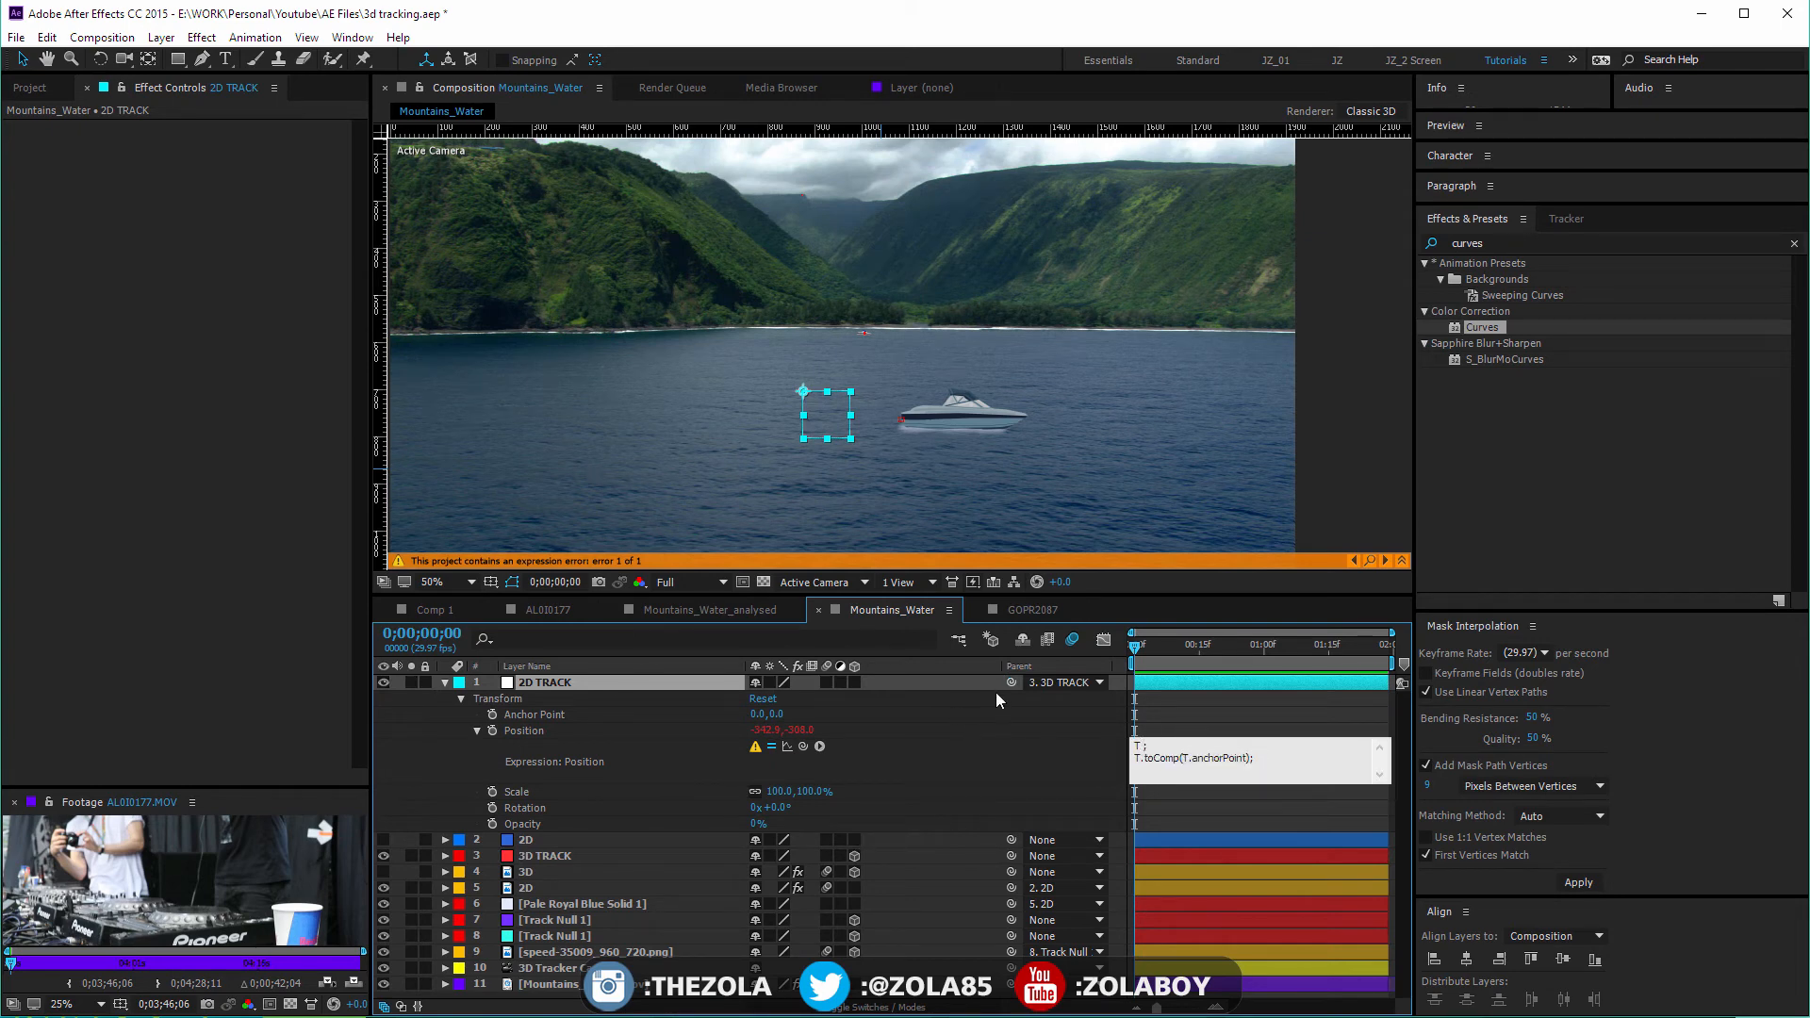
Try again to link 2D TRACK to 3D TRACK, and clear the leftover "T ;" line from its Position expression
{"action": "left_click_drag", "start_coordinate": [1011, 681], "coordinate": [562, 852]}
{"action": "left_click", "coordinate": [1243, 759]}
{"action": "key", "text": "BackSpace"}
{"action": "key", "text": "BackSpace"}
Expand the expression error details and inspect the 2D TRACK null's Position expression
{"action": "left_click_drag", "start_coordinate": [1013, 681], "coordinate": [1414, 561]}
{"action": "left_click", "coordinate": [1403, 561]}
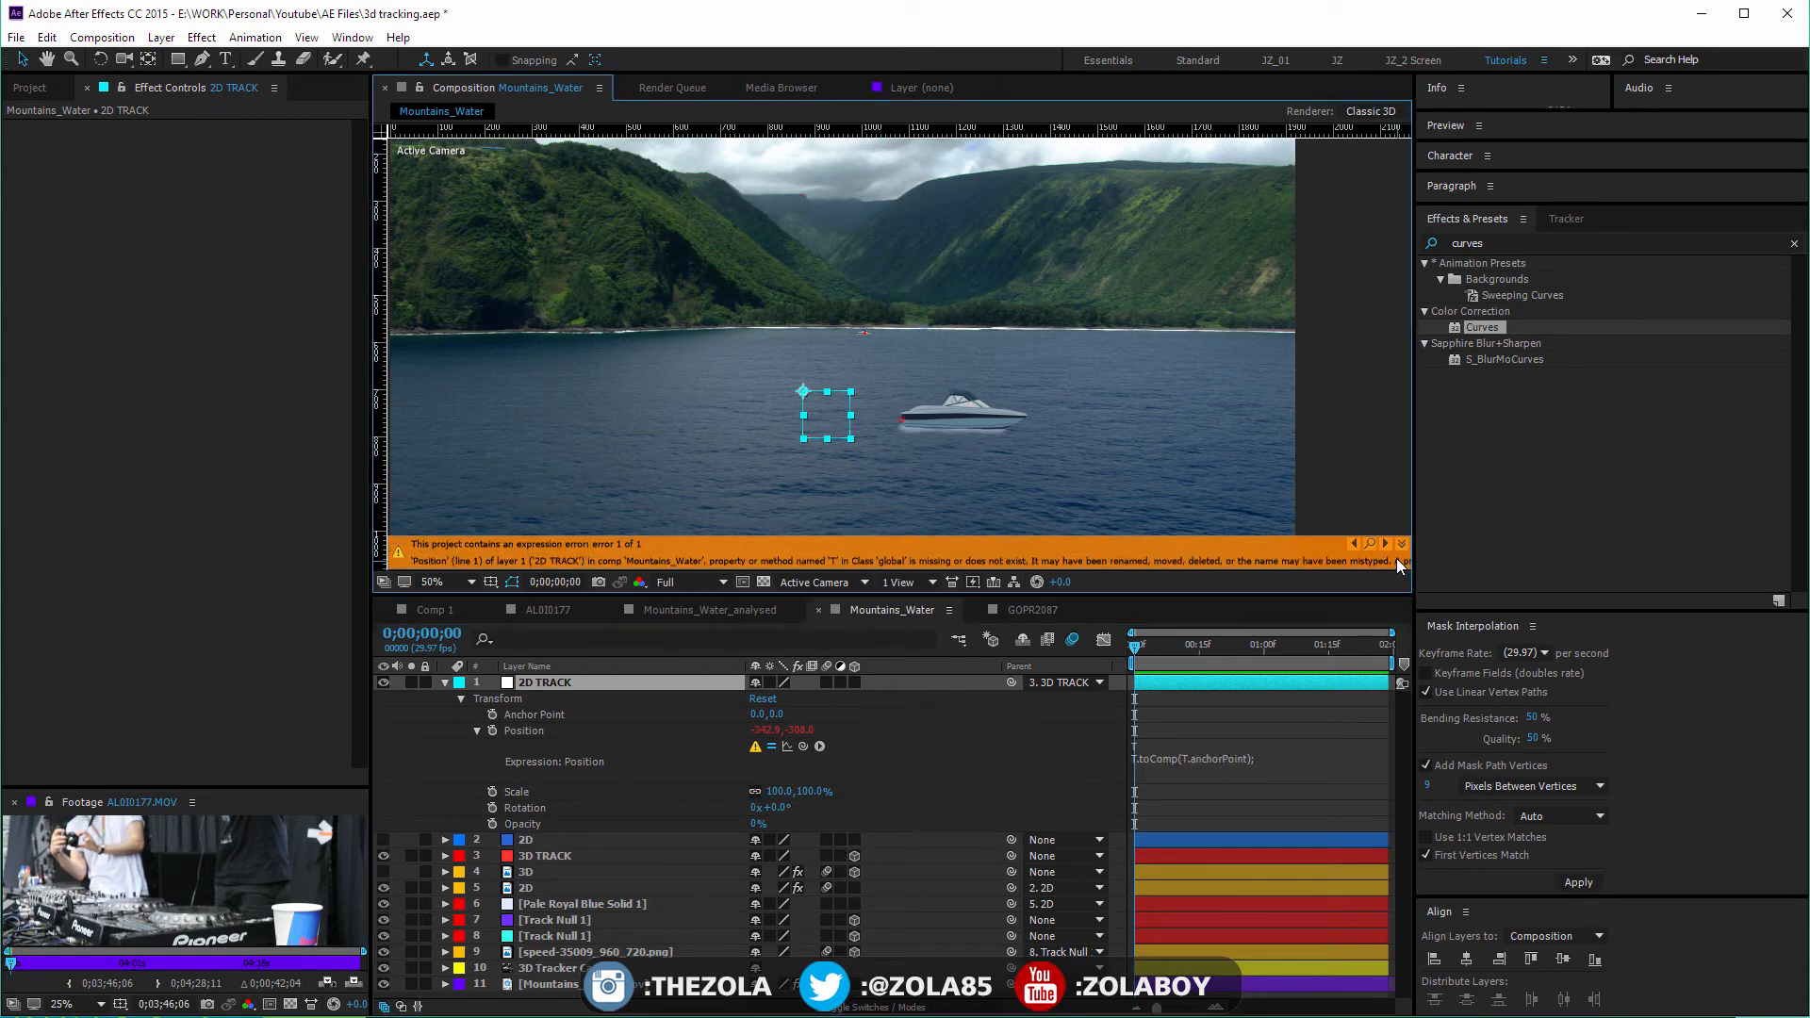
{"action": "left_click", "coordinate": [1175, 760]}
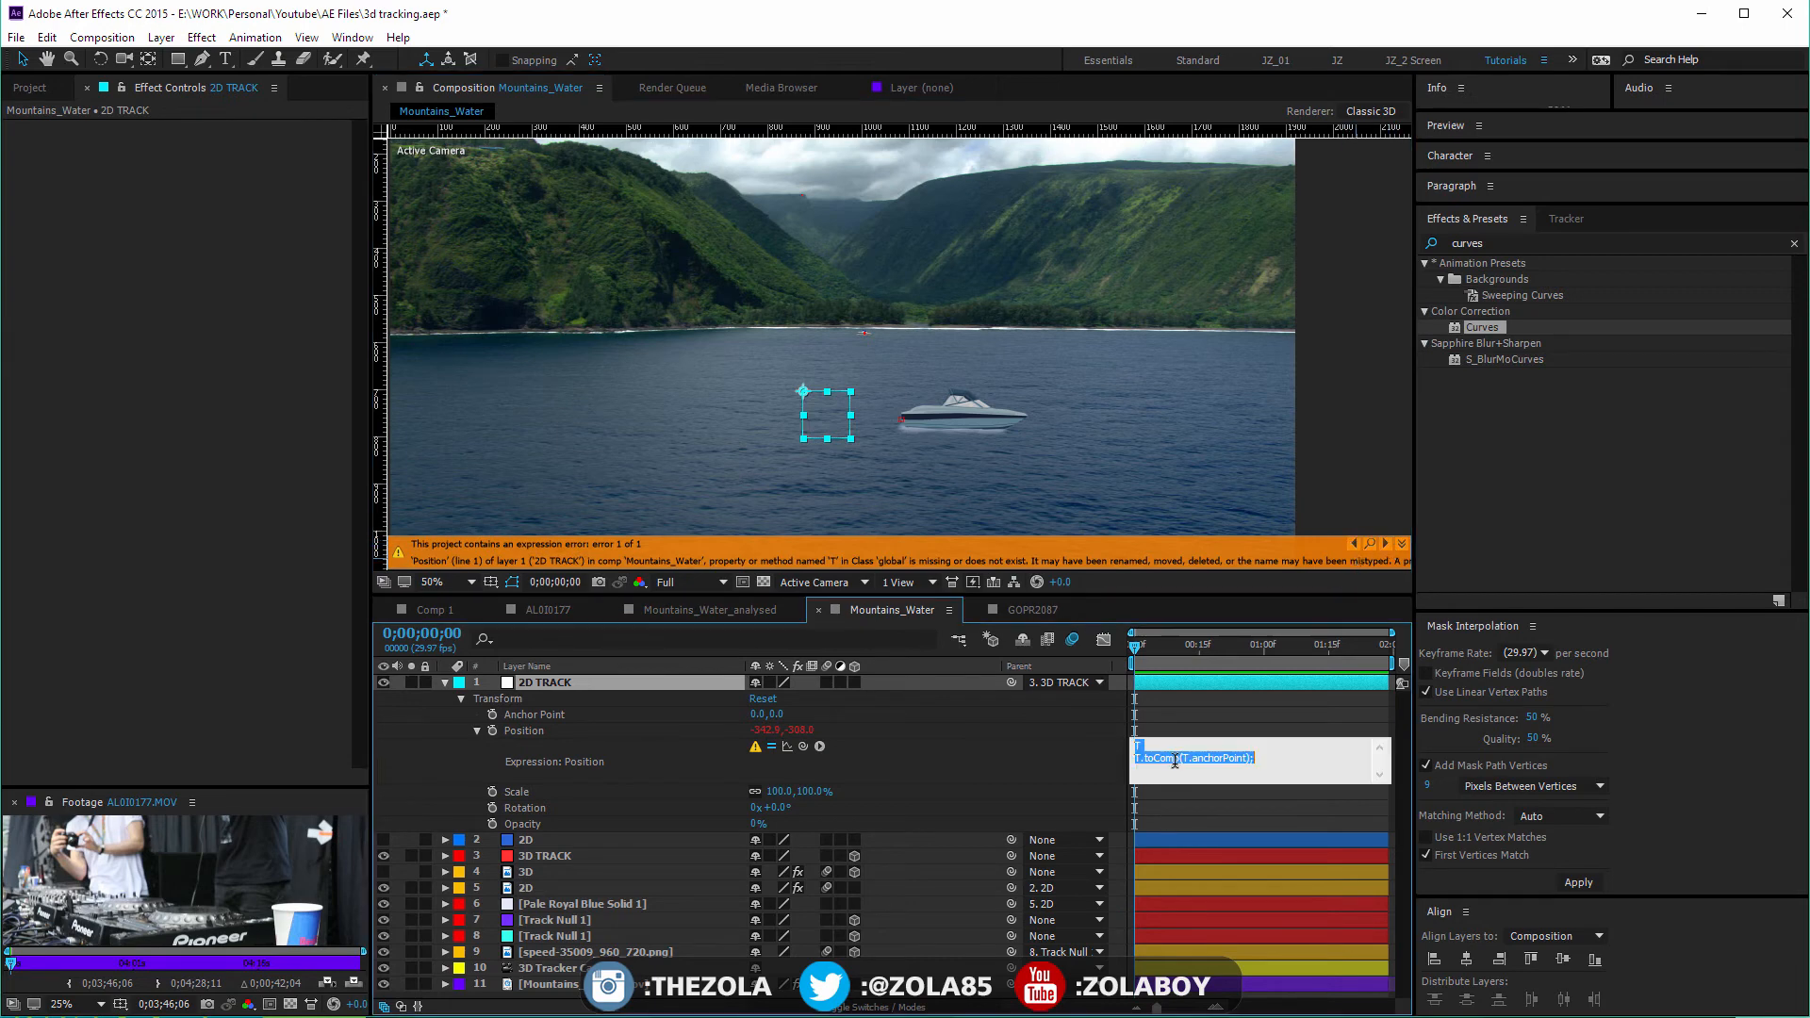
{"action": "left_click", "coordinate": [588, 840]}
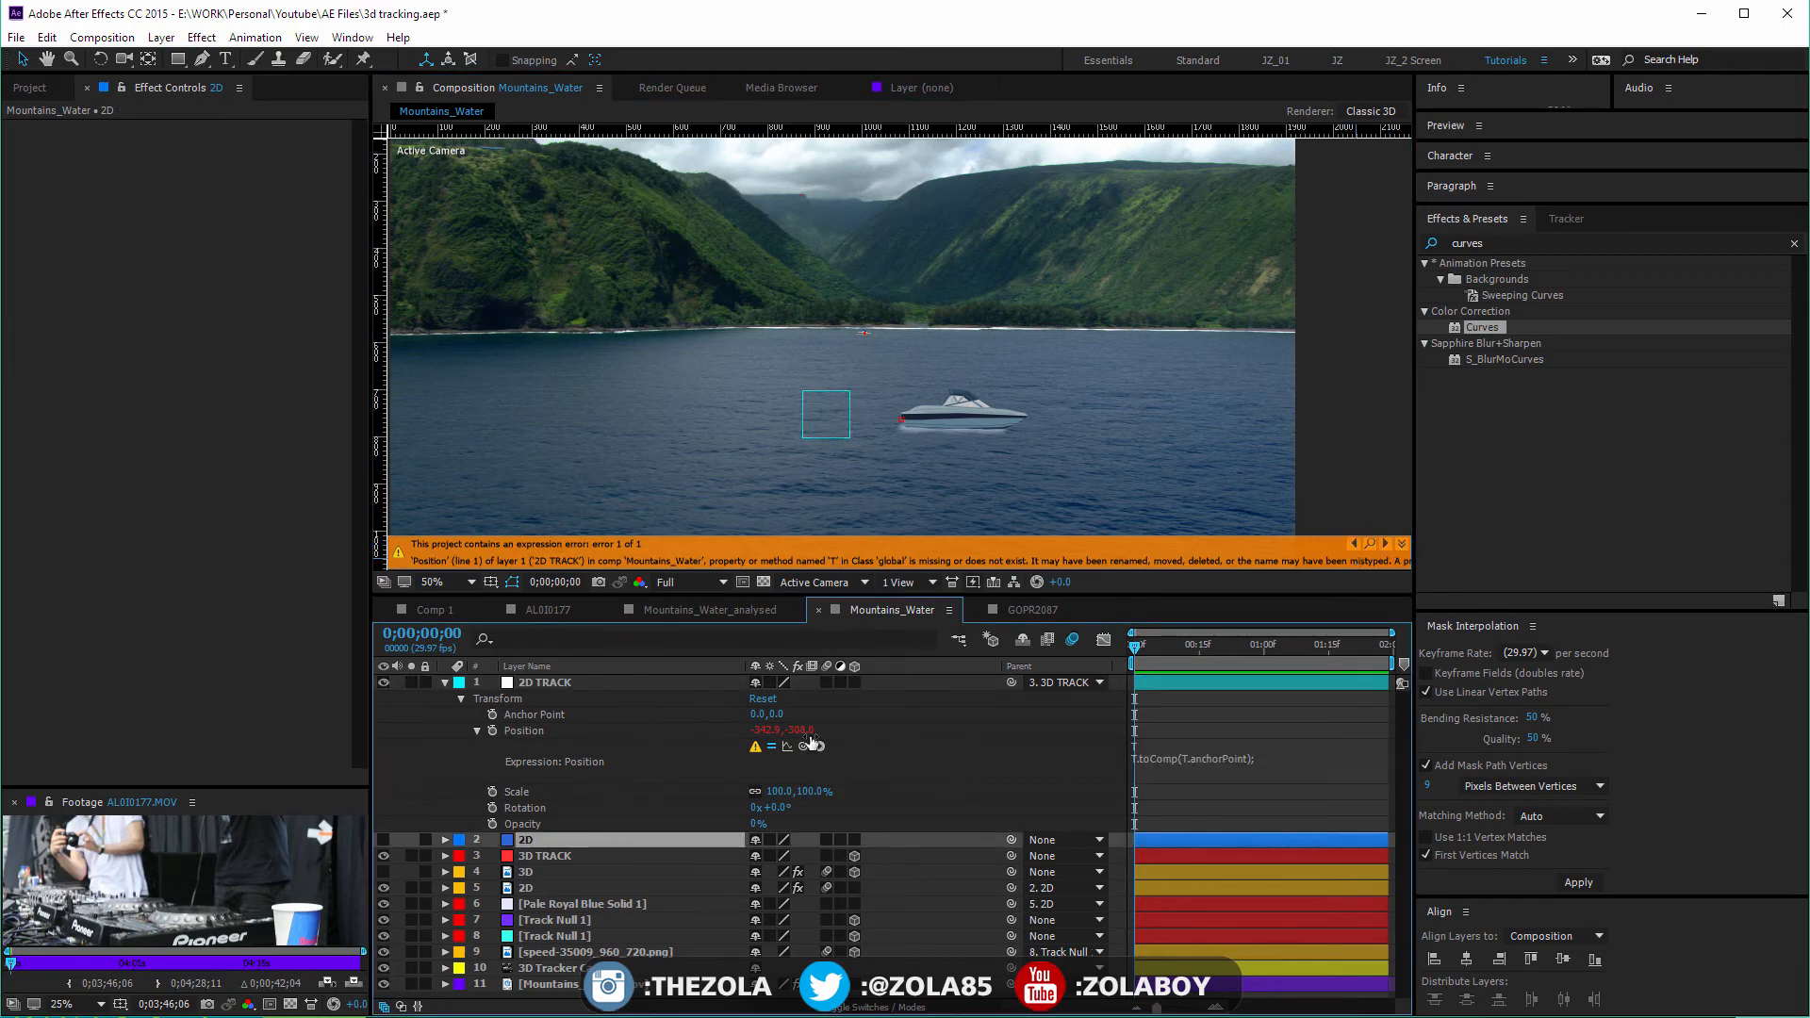
Try to add a 3D TRACK layer reference after T in the 2D TRACK null's Position expression, ending the line with a semicolon
{"action": "left_click", "coordinate": [1146, 744]}
{"action": "left_click", "coordinate": [1146, 741]}
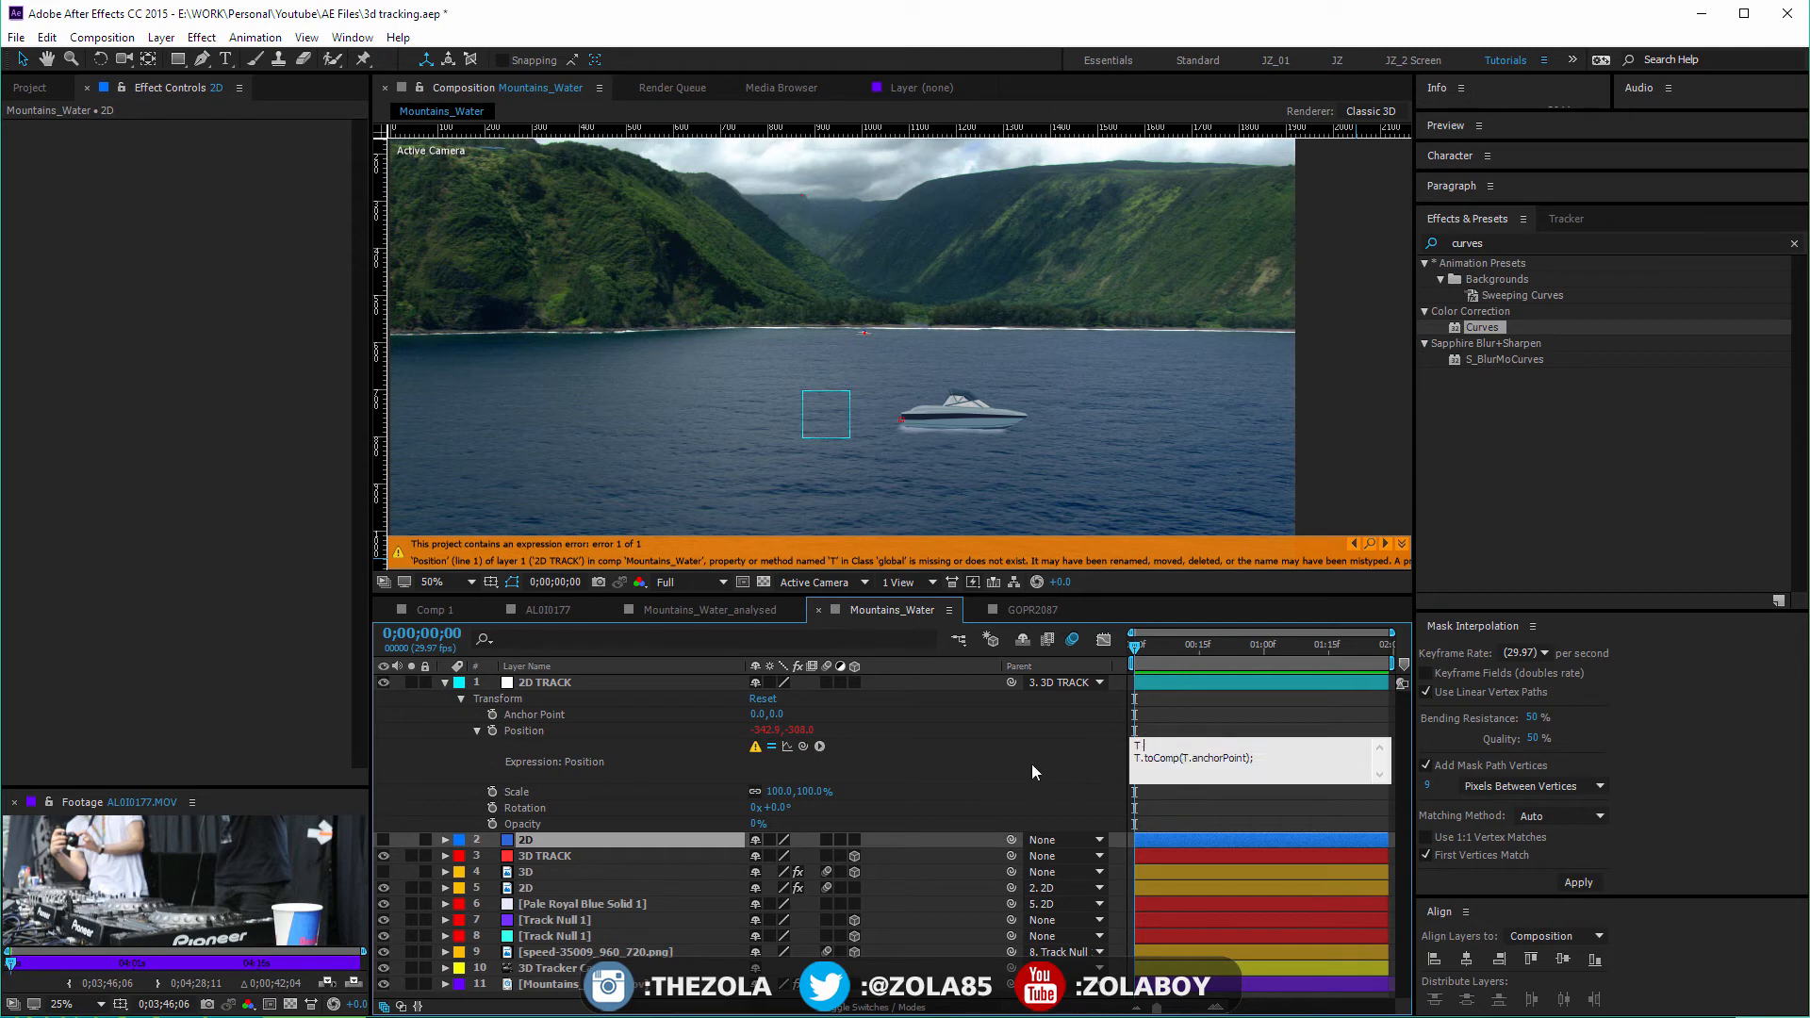
{"action": "left_click_drag", "start_coordinate": [803, 746], "coordinate": [658, 858]}
{"action": "type", "text": ";"}
{"action": "left_click", "coordinate": [1320, 813]}
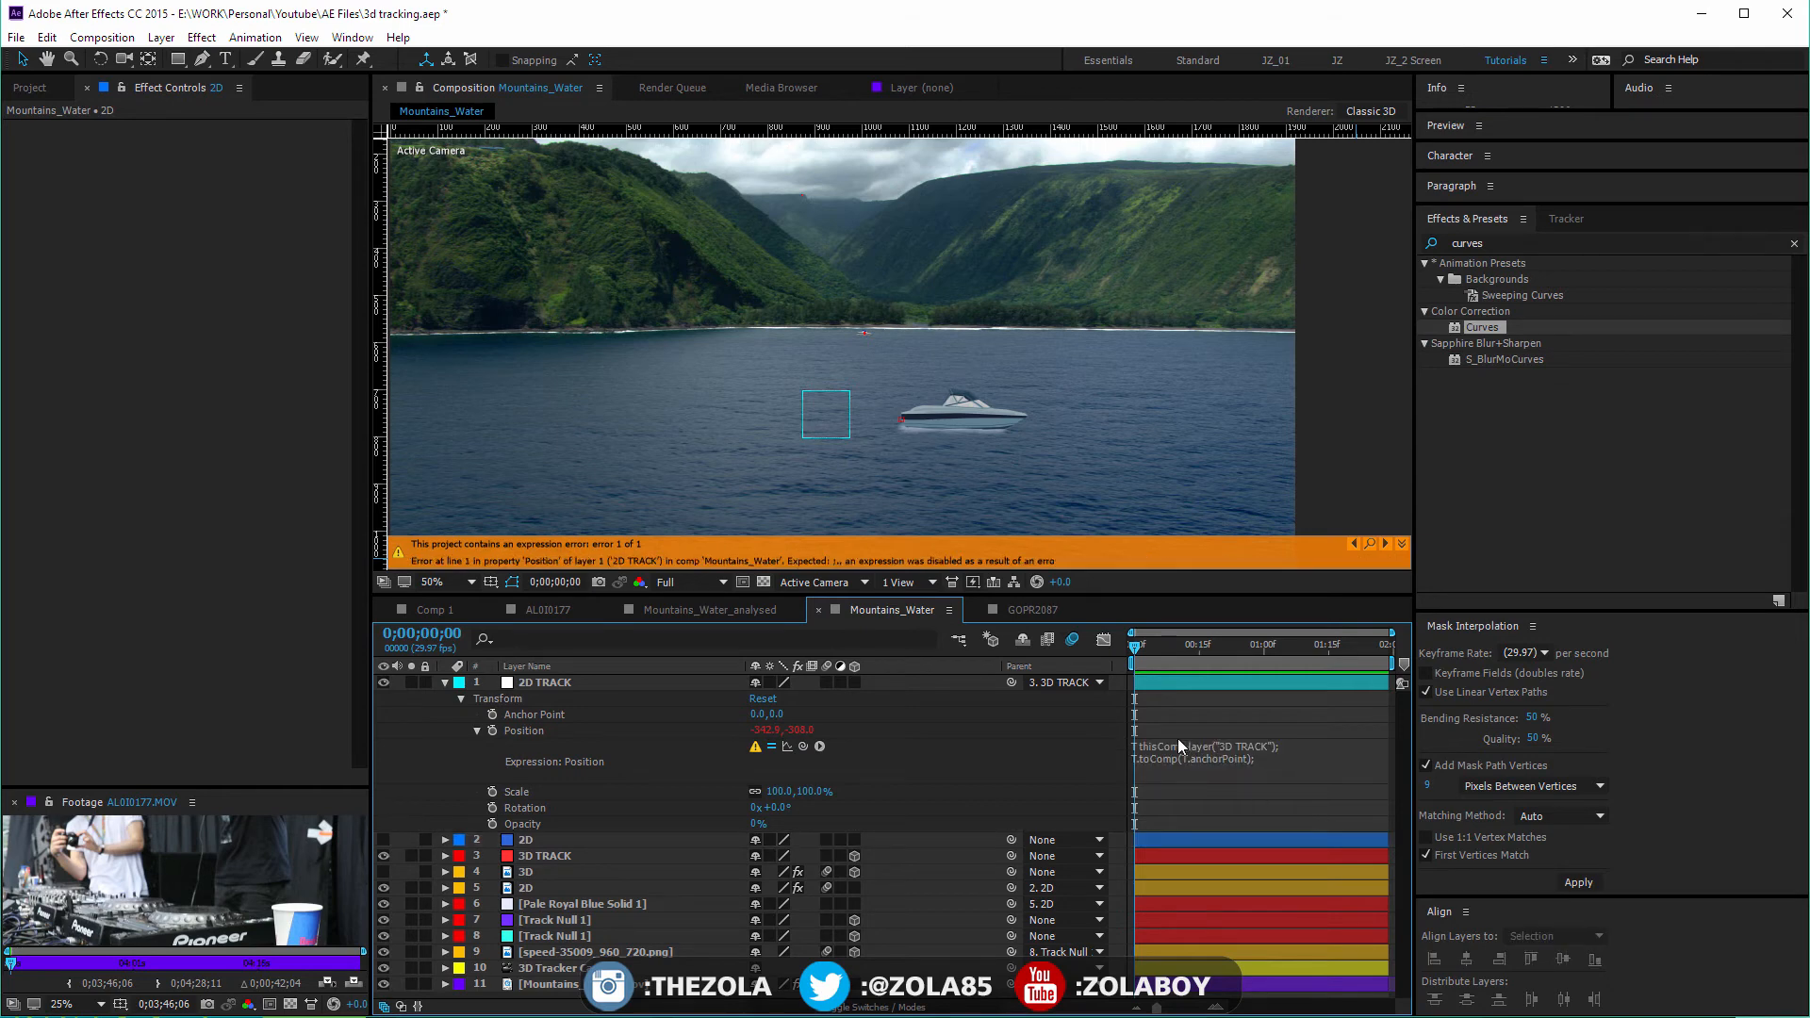
{"action": "left_click", "coordinate": [1143, 750]}
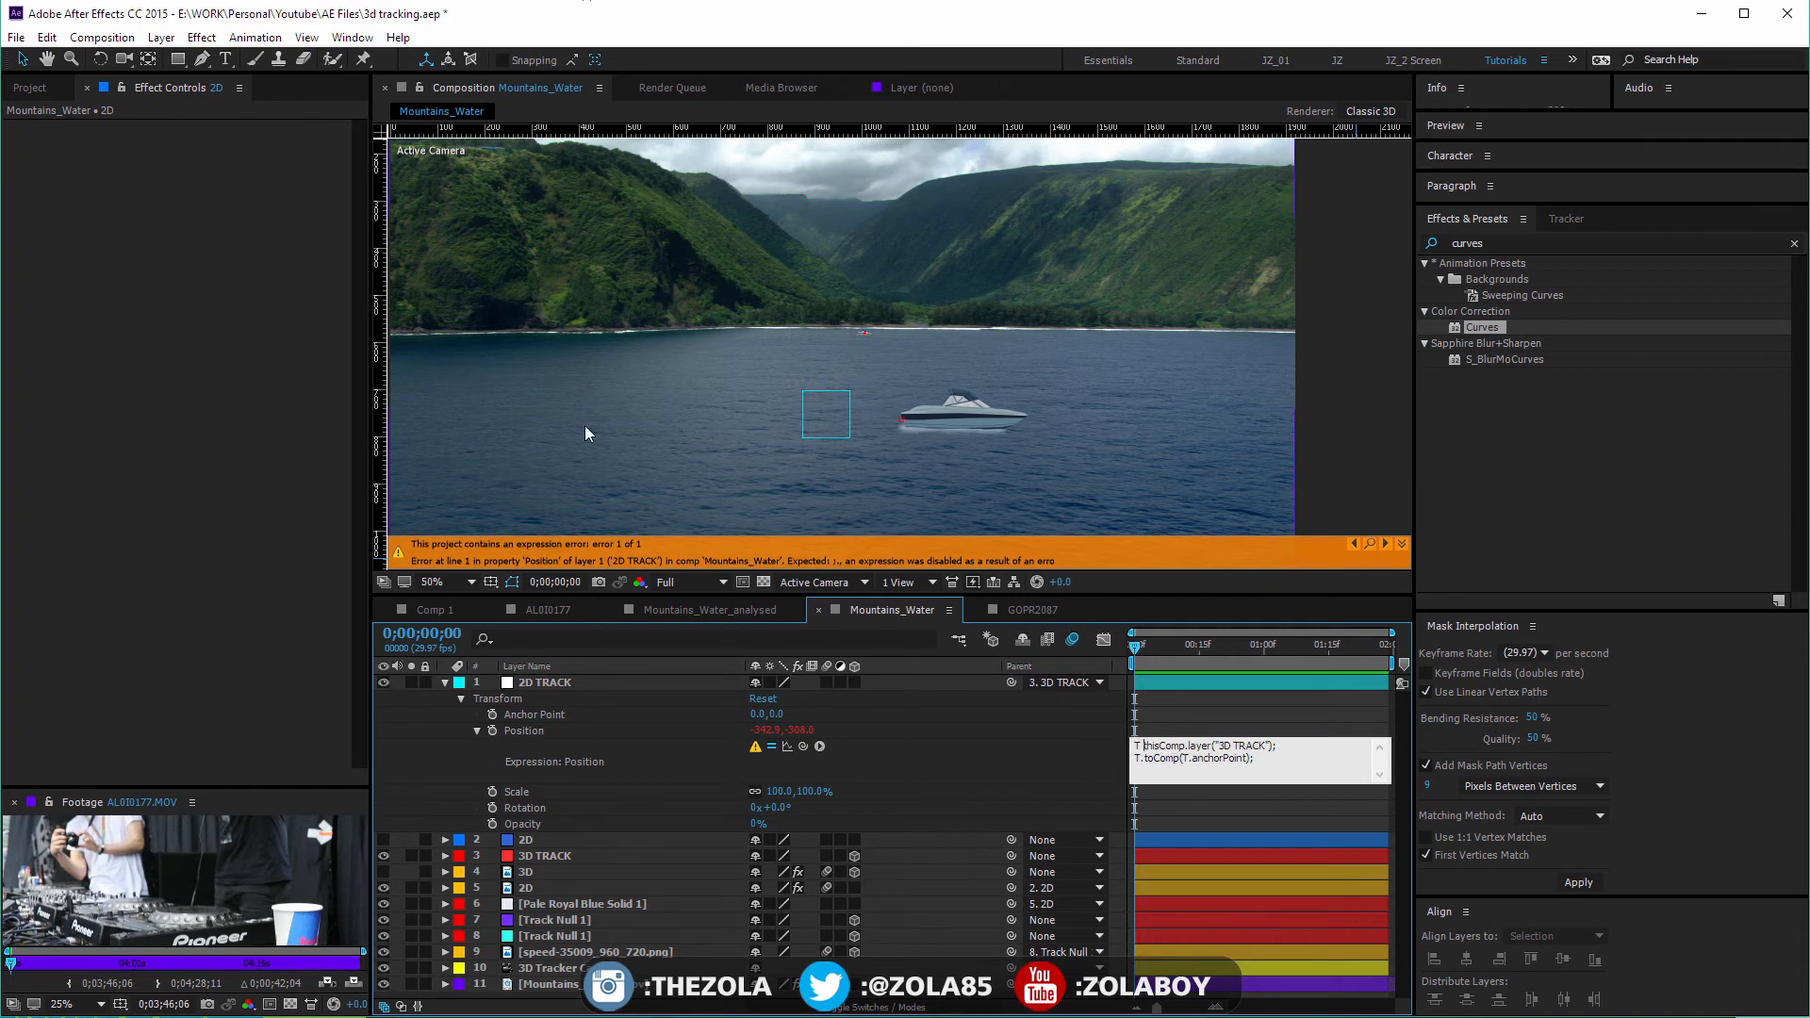
{"action": "double_click", "coordinate": [1185, 758]}
Reveal the 2D null's Position expression and copy both lines, T = thisComp.layer("3D TRACK"); and T.toComp(T.anchorPoint);
{"action": "left_click", "coordinate": [558, 856]}
{"action": "left_click", "coordinate": [568, 838]}
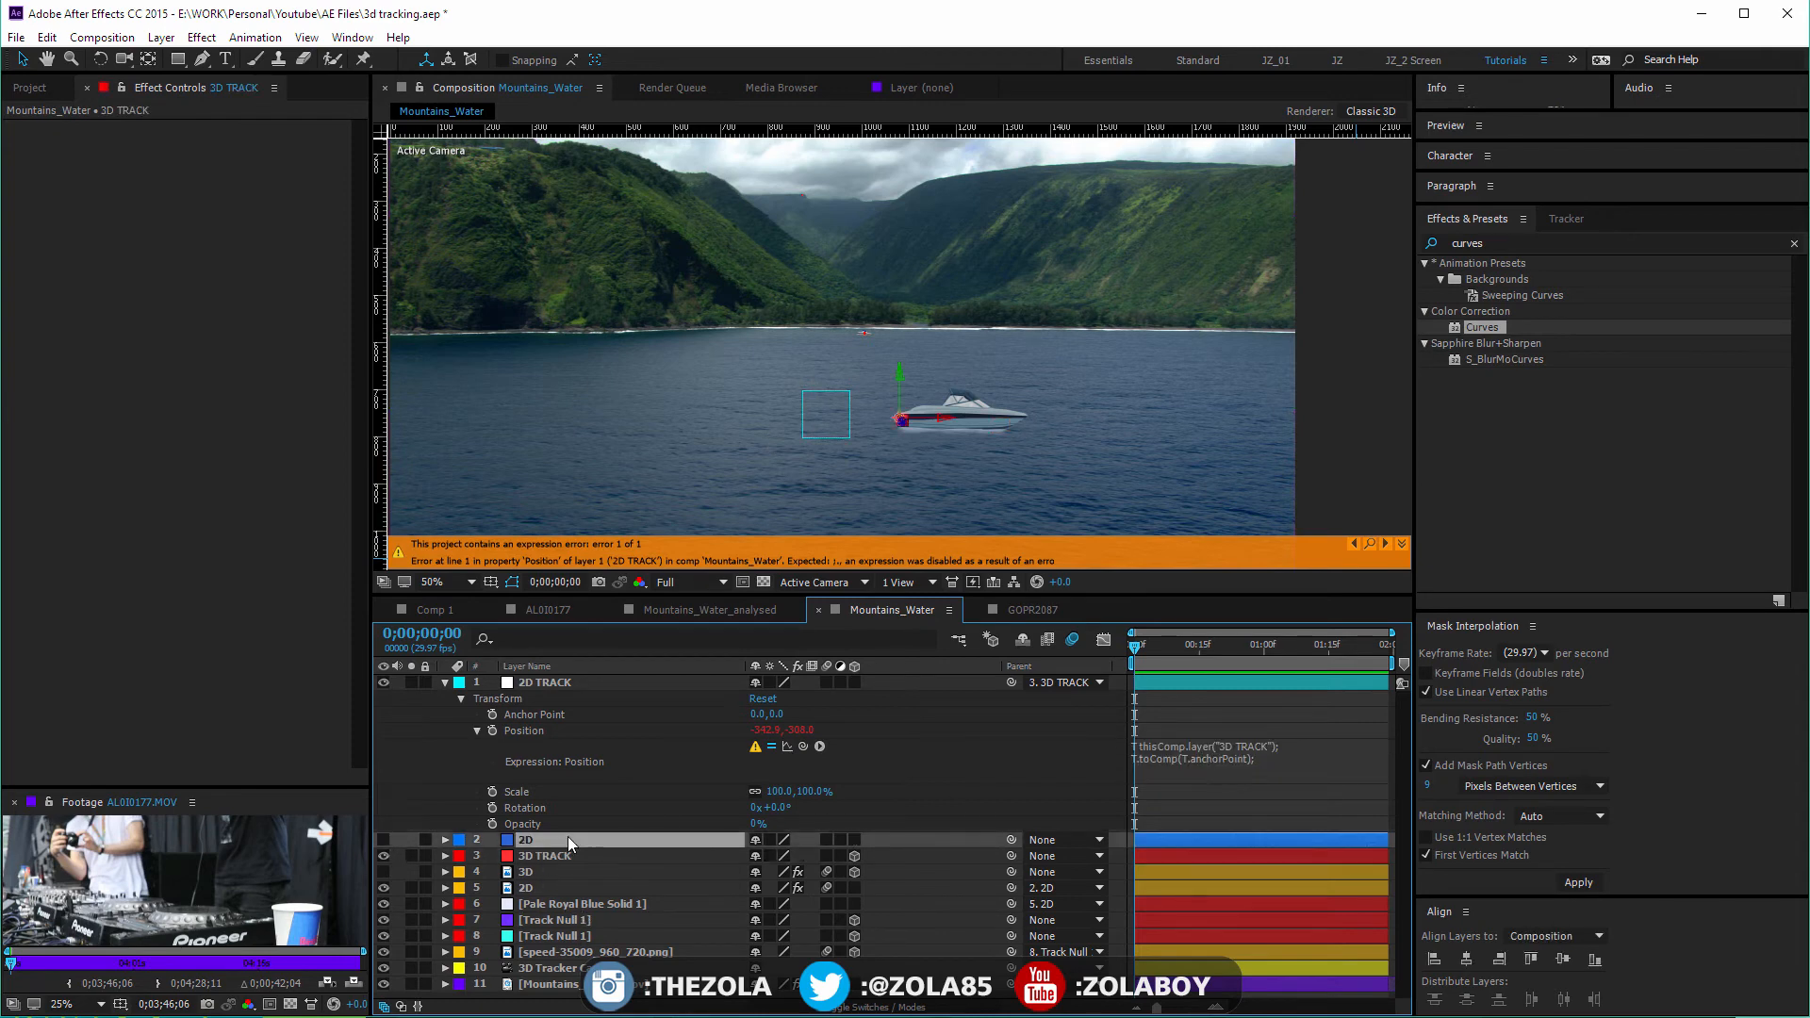
{"action": "left_click", "coordinate": [445, 842]}
{"action": "scroll", "coordinate": [1114, 782], "scroll_direction": "down", "scroll_amount": 1}
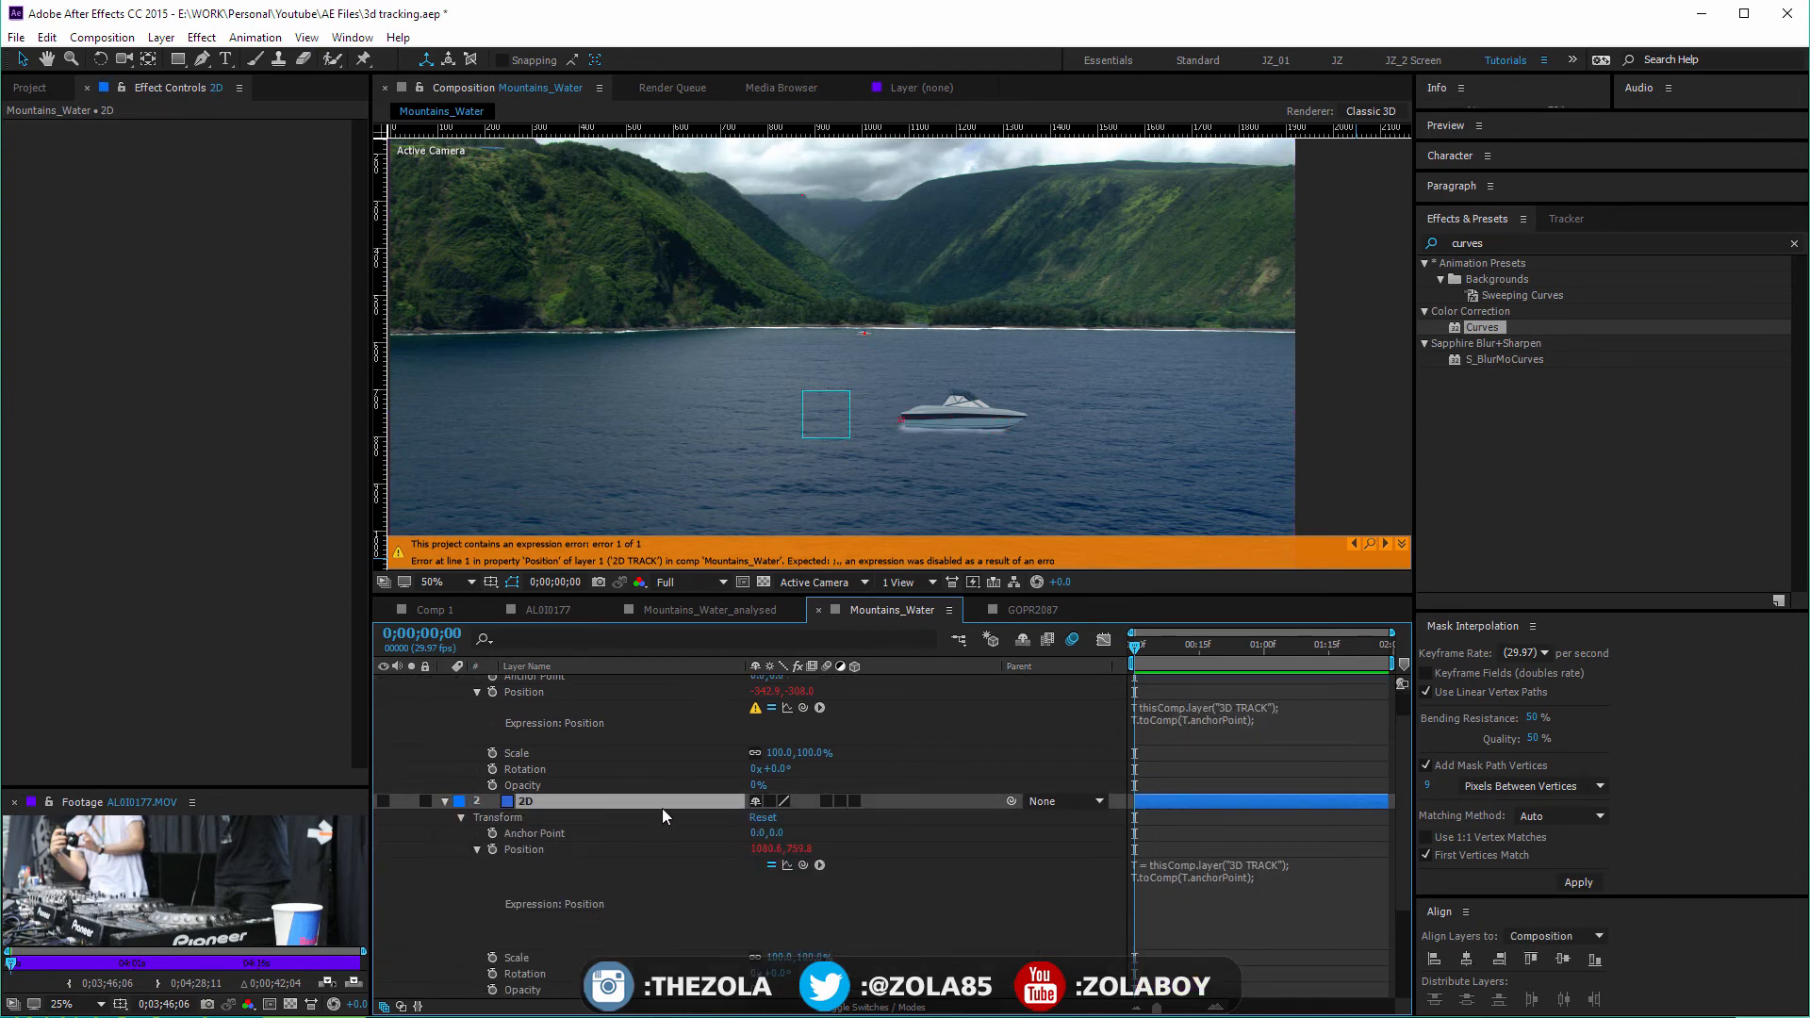
{"action": "left_click", "coordinate": [1163, 872]}
{"action": "left_click", "coordinate": [1266, 883]}
{"action": "left_click_drag", "start_coordinate": [1266, 883], "coordinate": [1084, 863]}
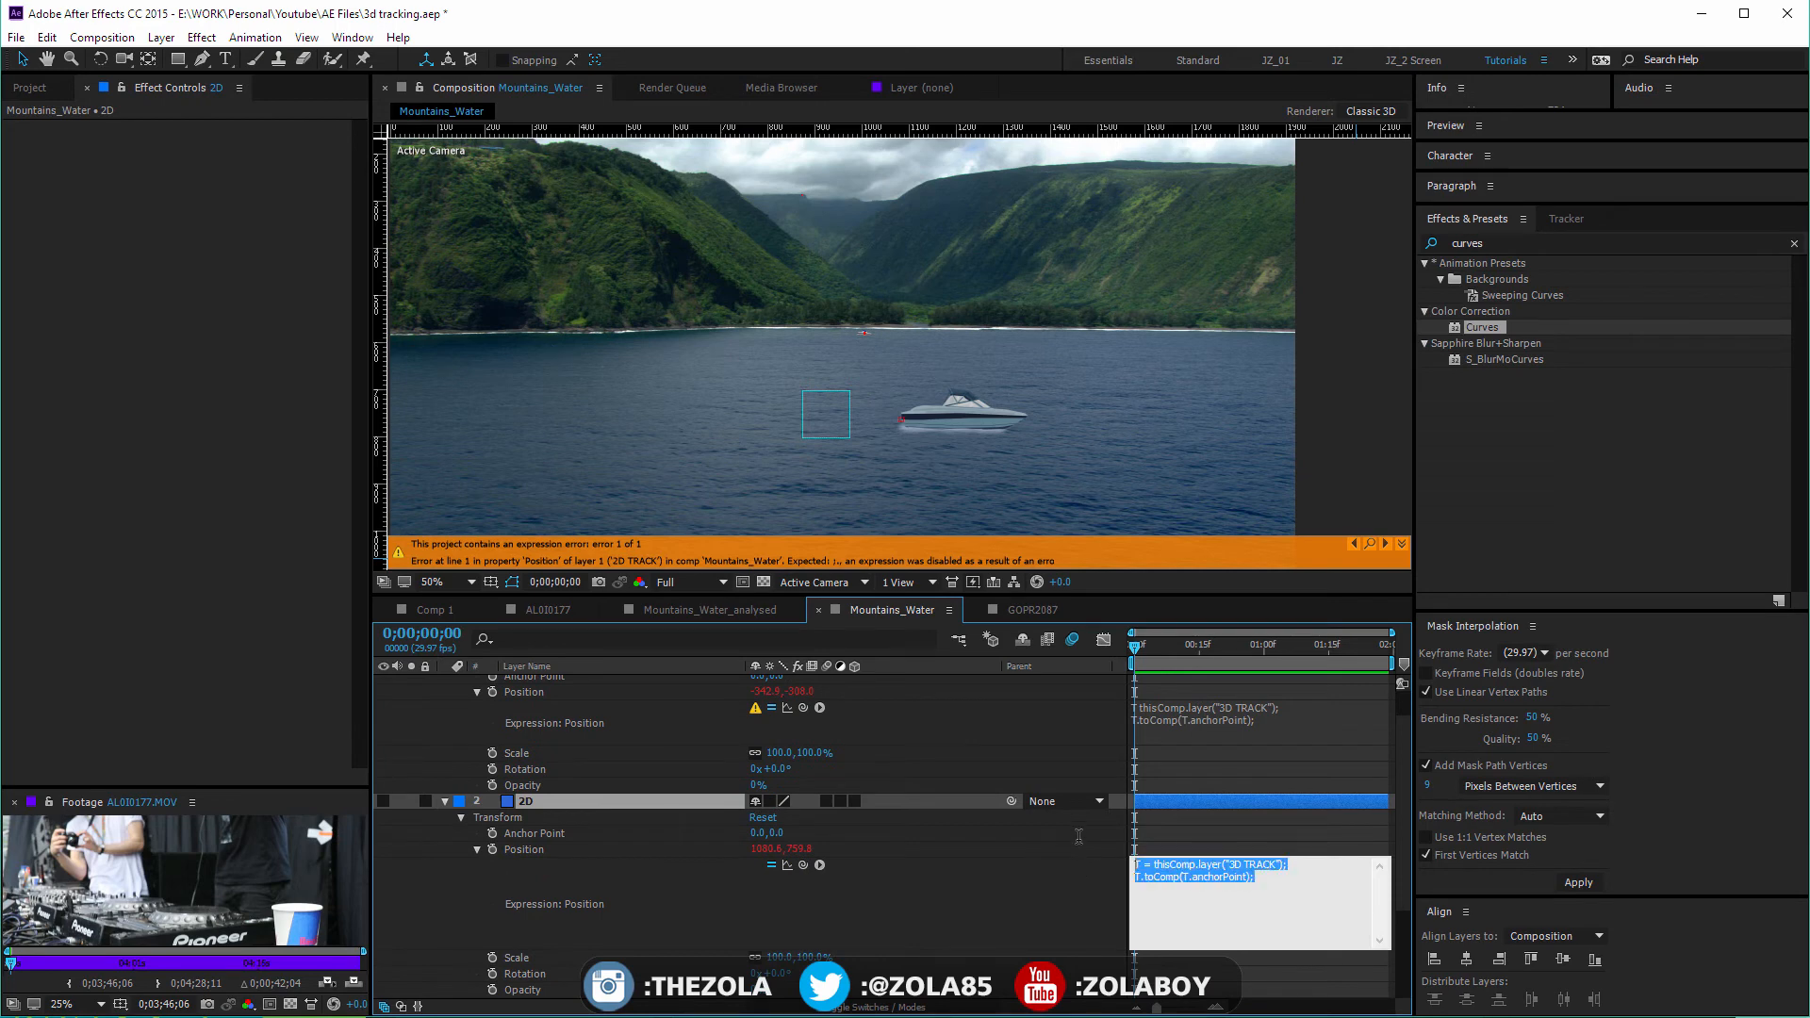
{"action": "right_click", "coordinate": [1164, 859]}
{"action": "left_click", "coordinate": [1156, 907]}
Replace the 2D TRACK null's entire Position expression with the copied two-line toComp expression
{"action": "left_click", "coordinate": [1252, 724]}
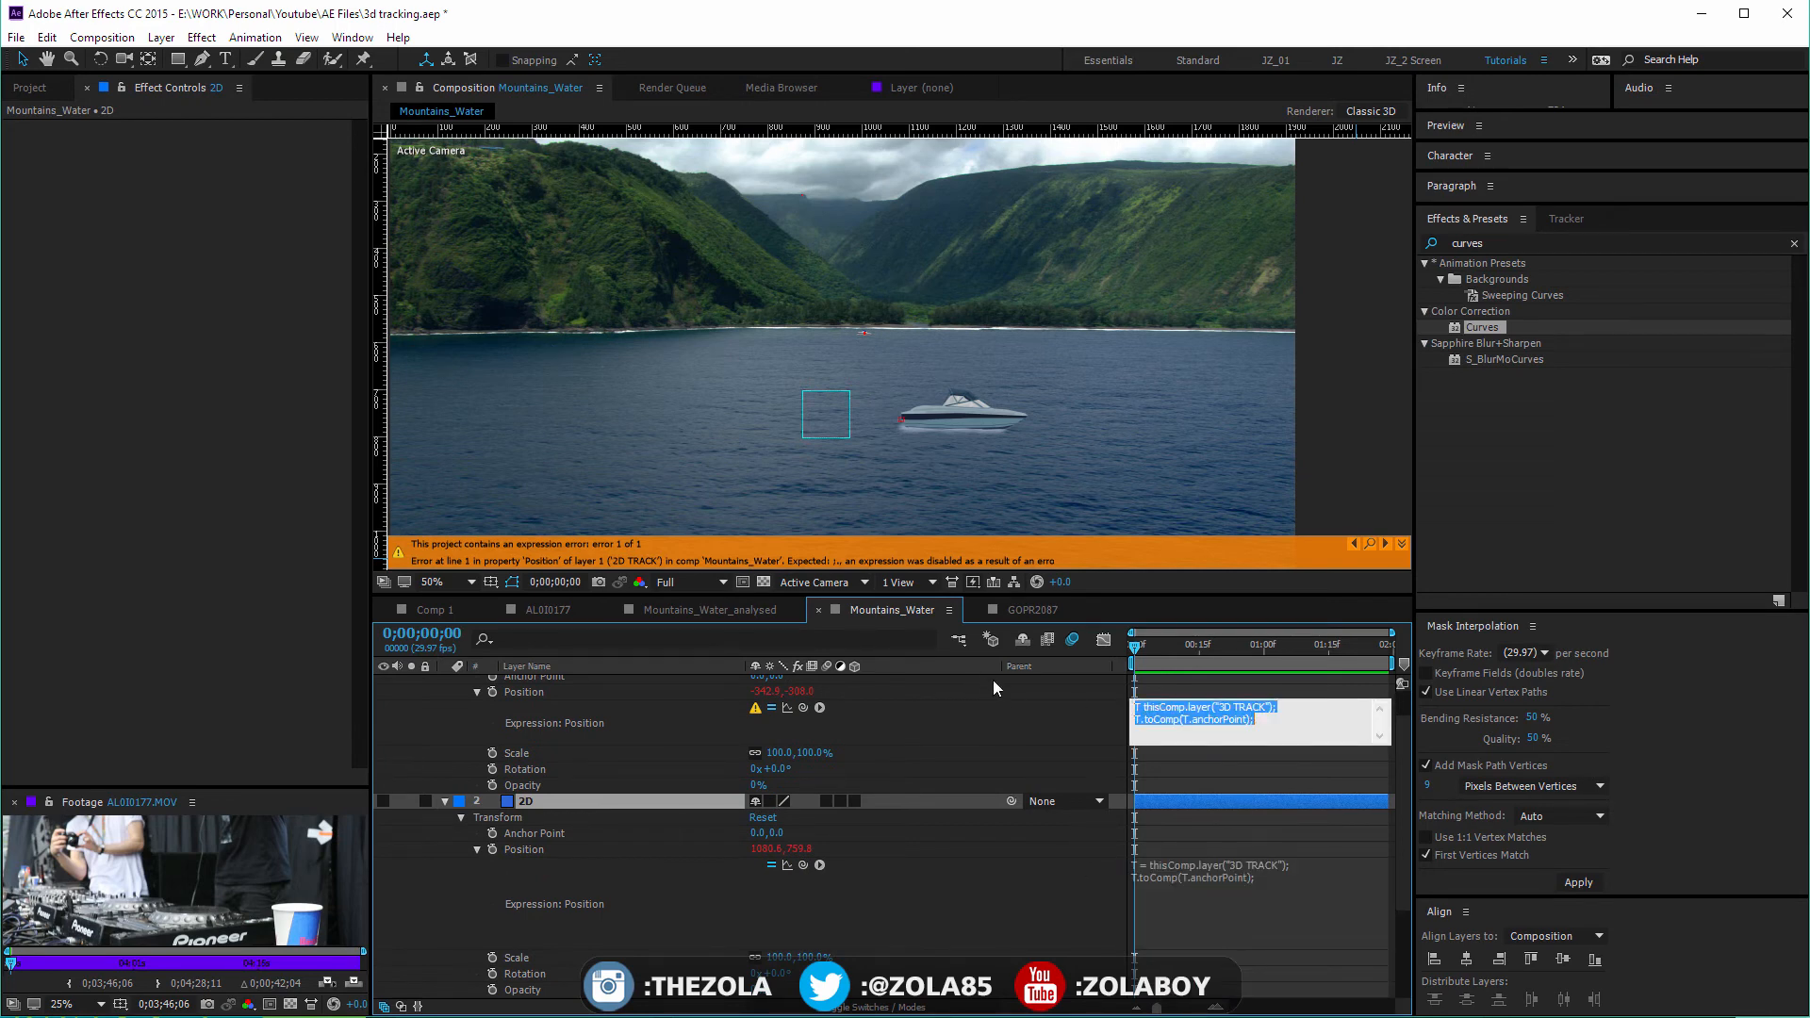
{"action": "key", "text": "ctrl+v"}
{"action": "left_click", "coordinate": [1108, 756]}
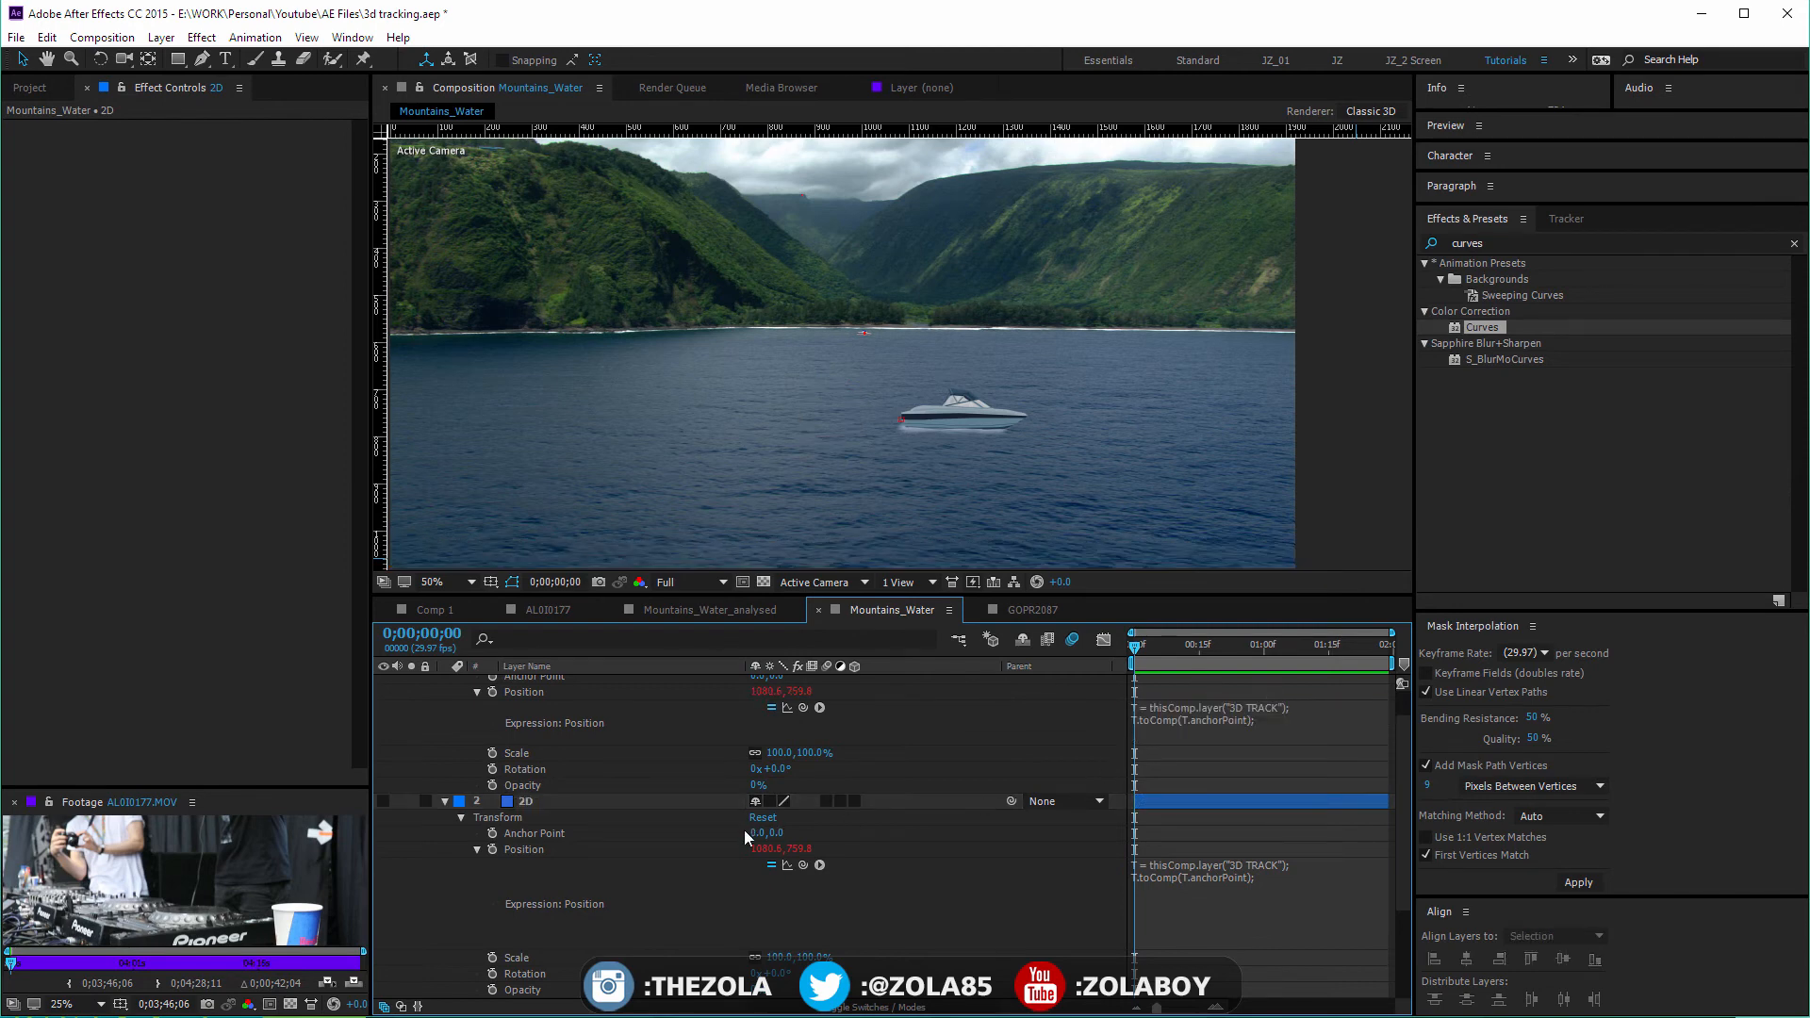
Collapse the 2D null's properties and highlight the referenced layer name in the 2D TRACK null's Position expression
{"action": "scroll", "coordinate": [1106, 749], "scroll_direction": "up", "scroll_amount": 1}
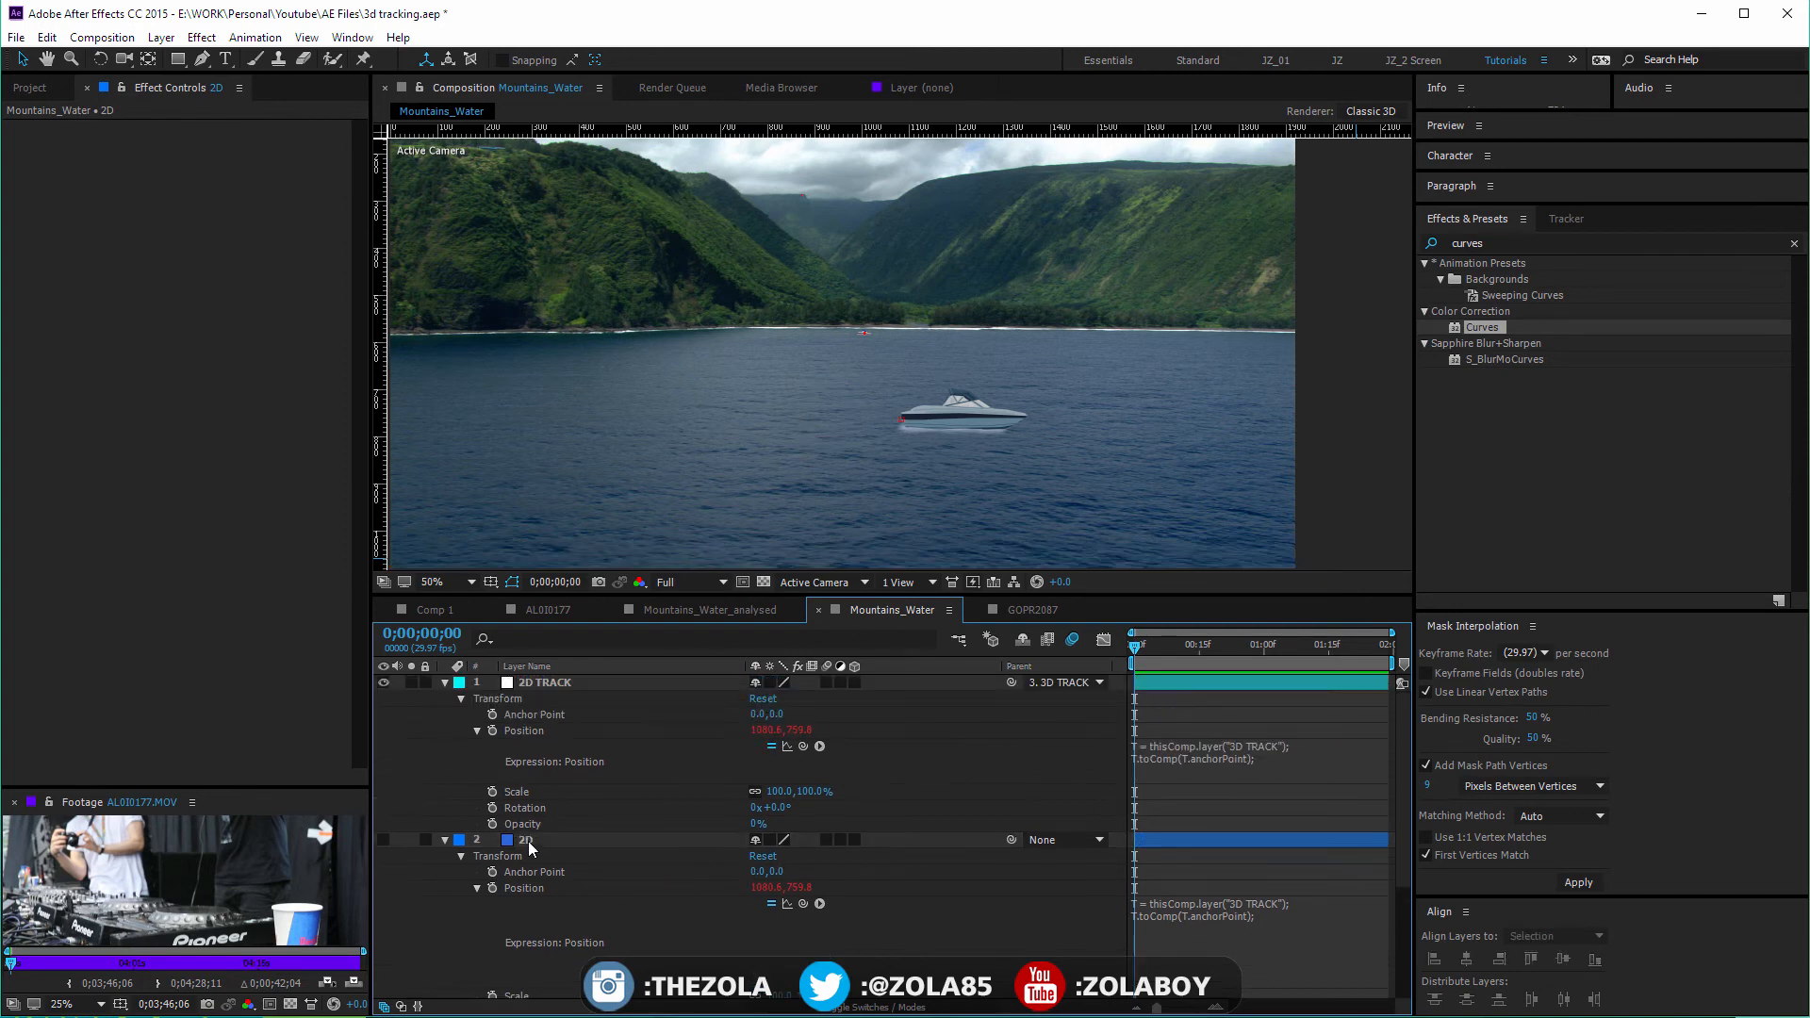
{"action": "left_click", "coordinate": [1265, 755]}
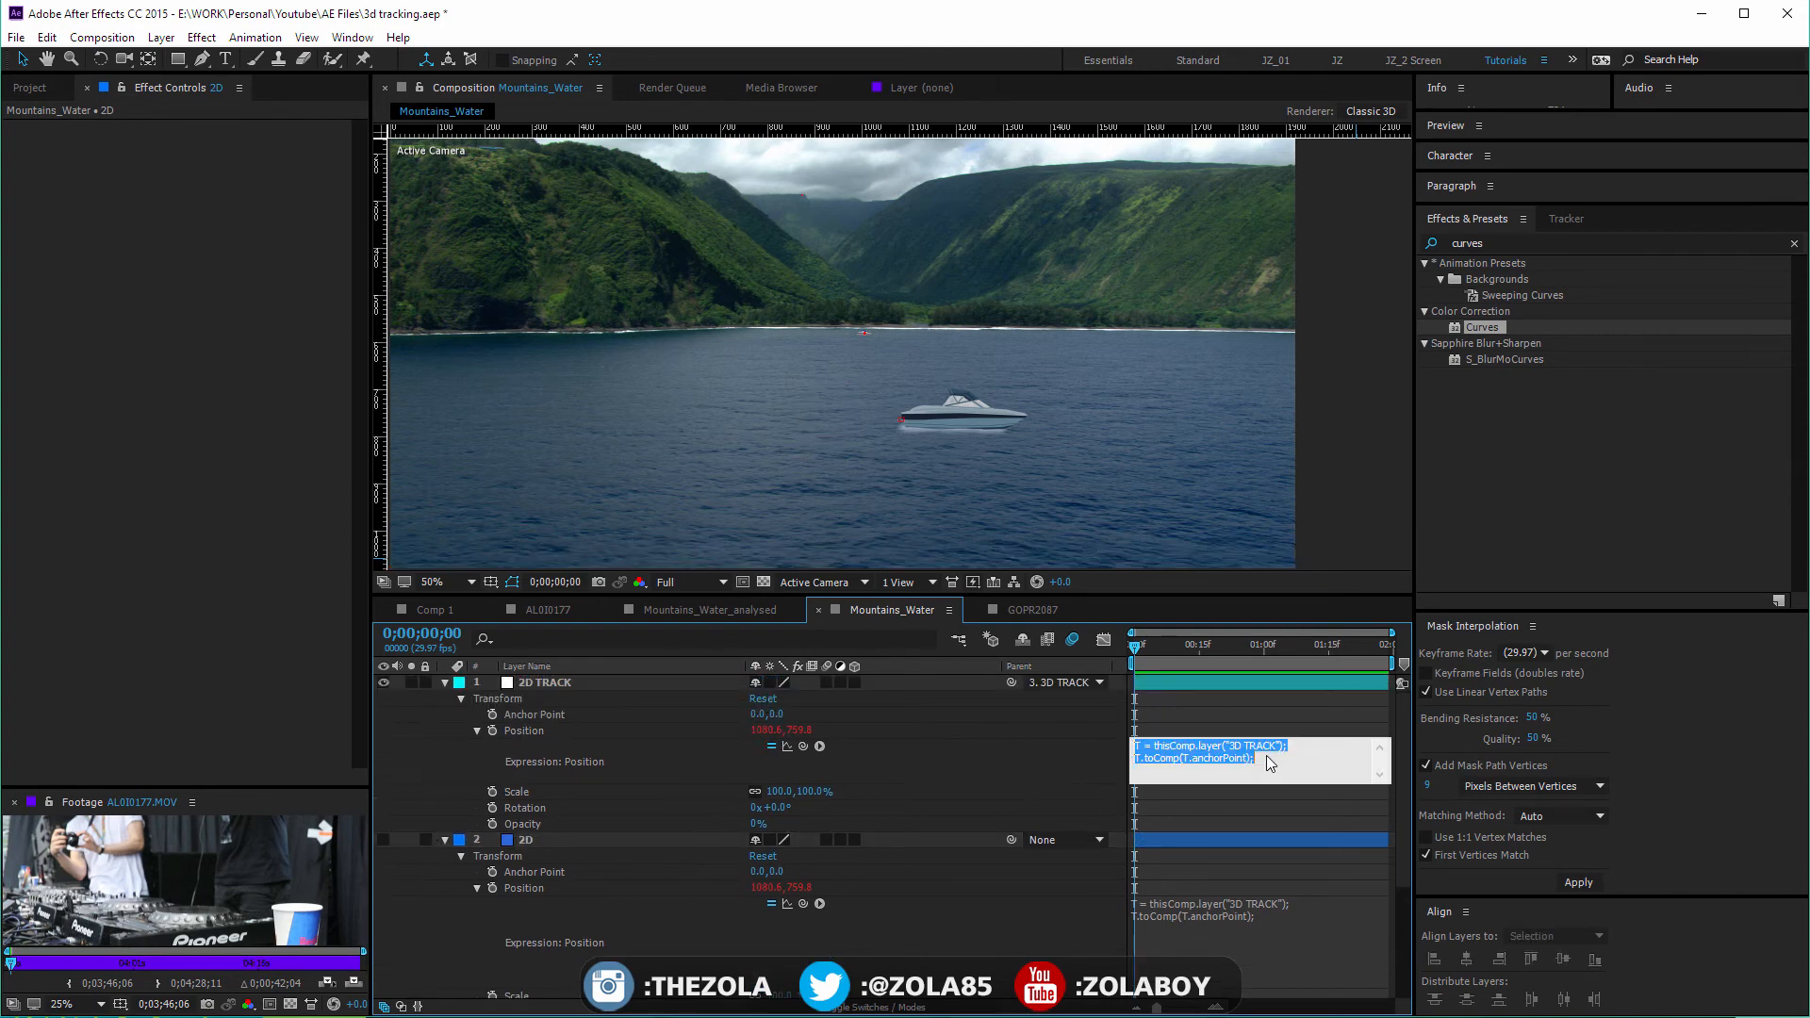
{"action": "left_click", "coordinate": [443, 841]}
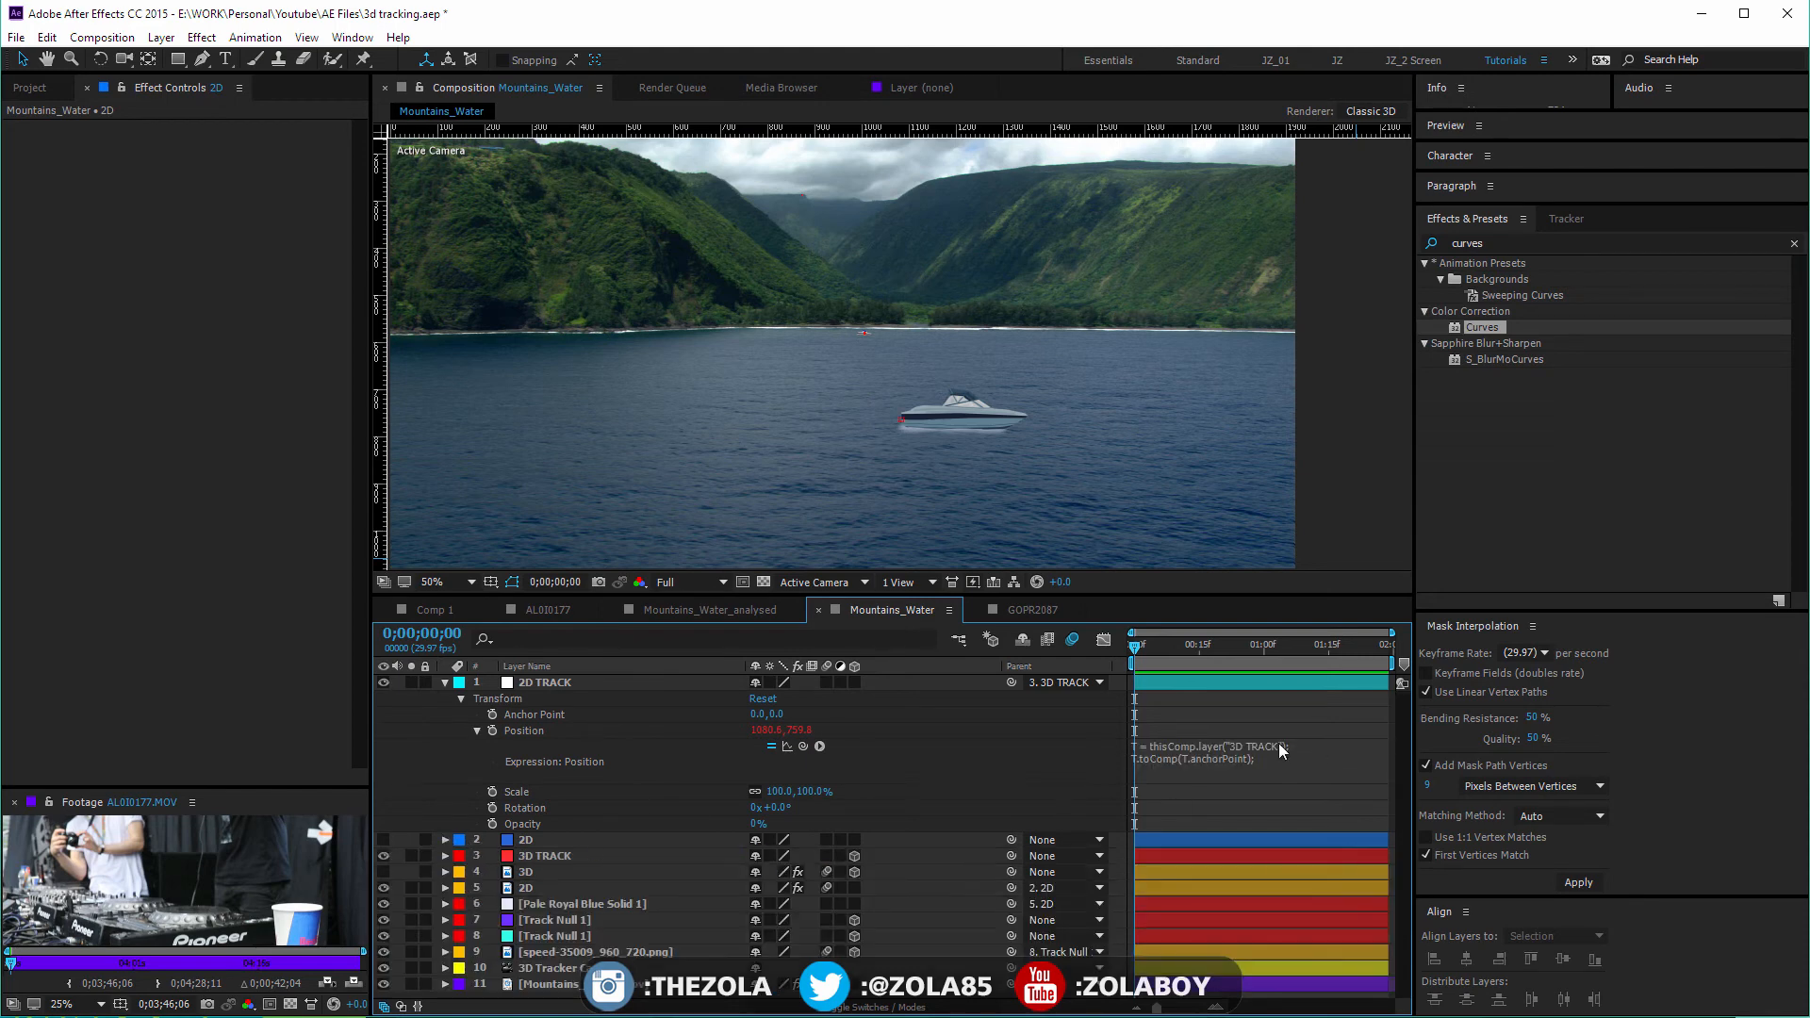
{"action": "left_click", "coordinate": [1301, 769]}
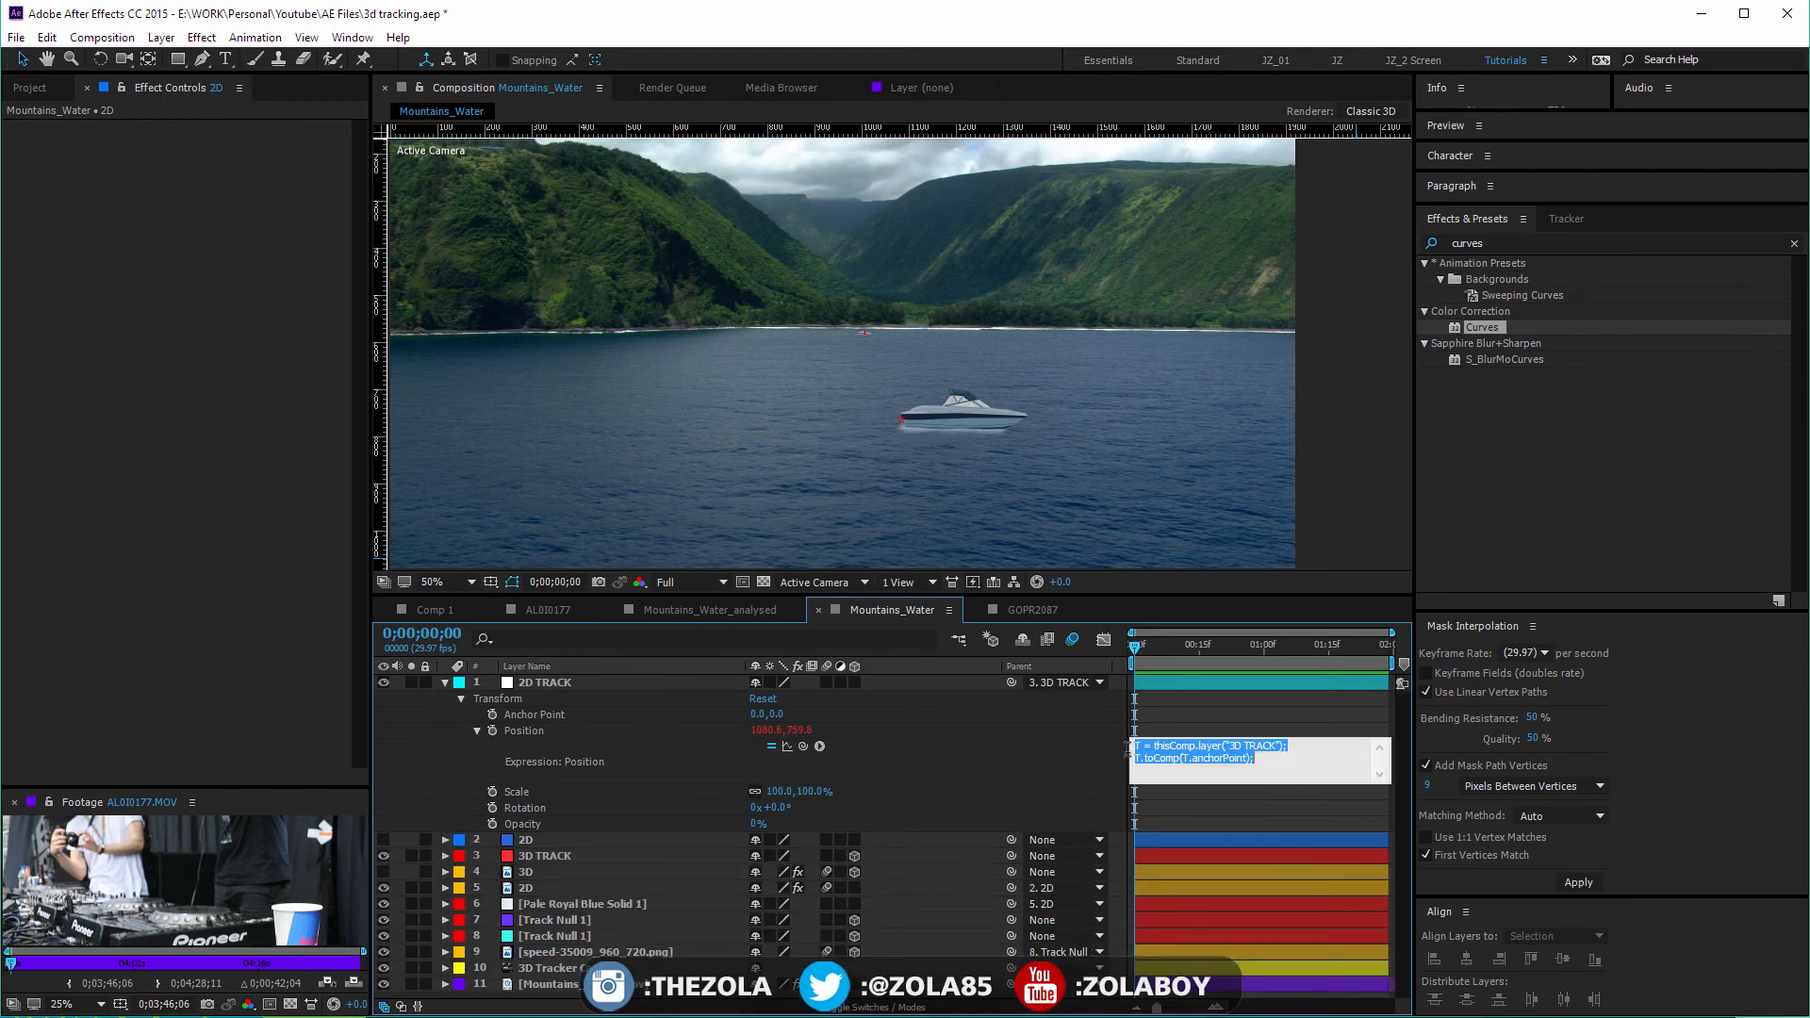
{"action": "left_click_drag", "start_coordinate": [1156, 747], "coordinate": [1277, 747]}
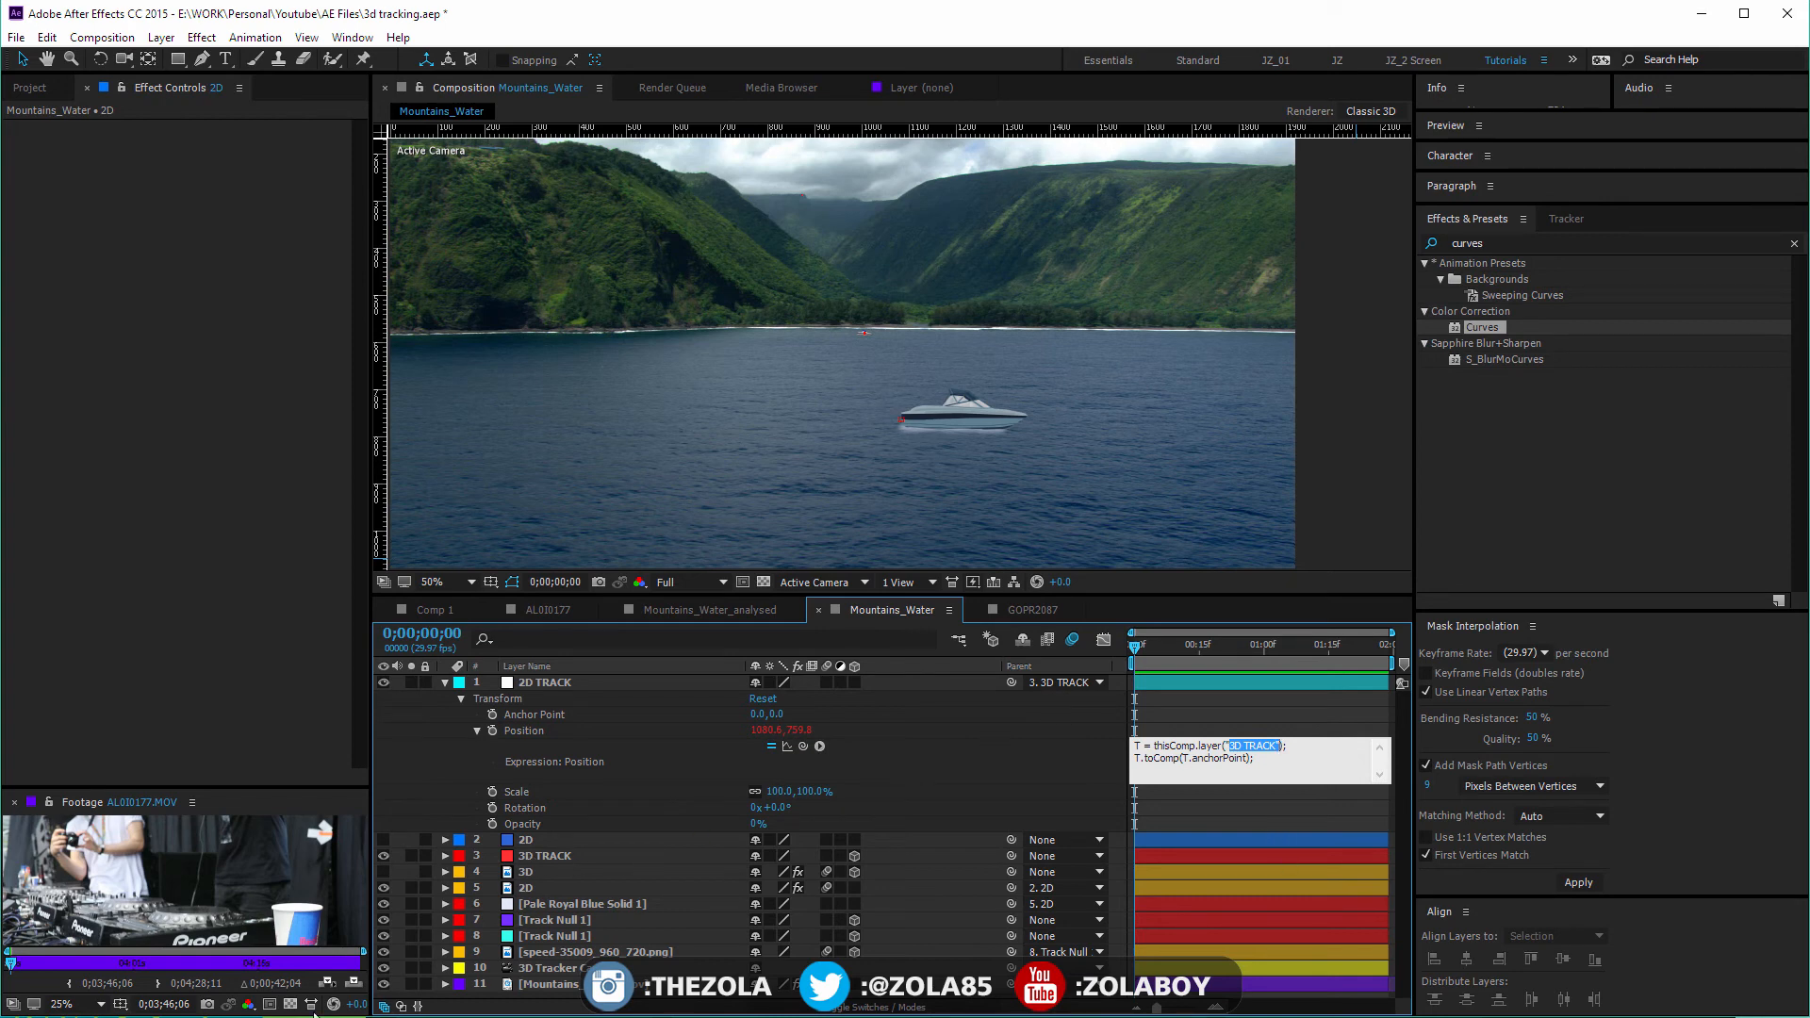
Rename the 3D TRACK layer as TONY and collapse the 2D TRACK null's properties
{"action": "left_click", "coordinate": [601, 853]}
{"action": "key", "text": "Return"}
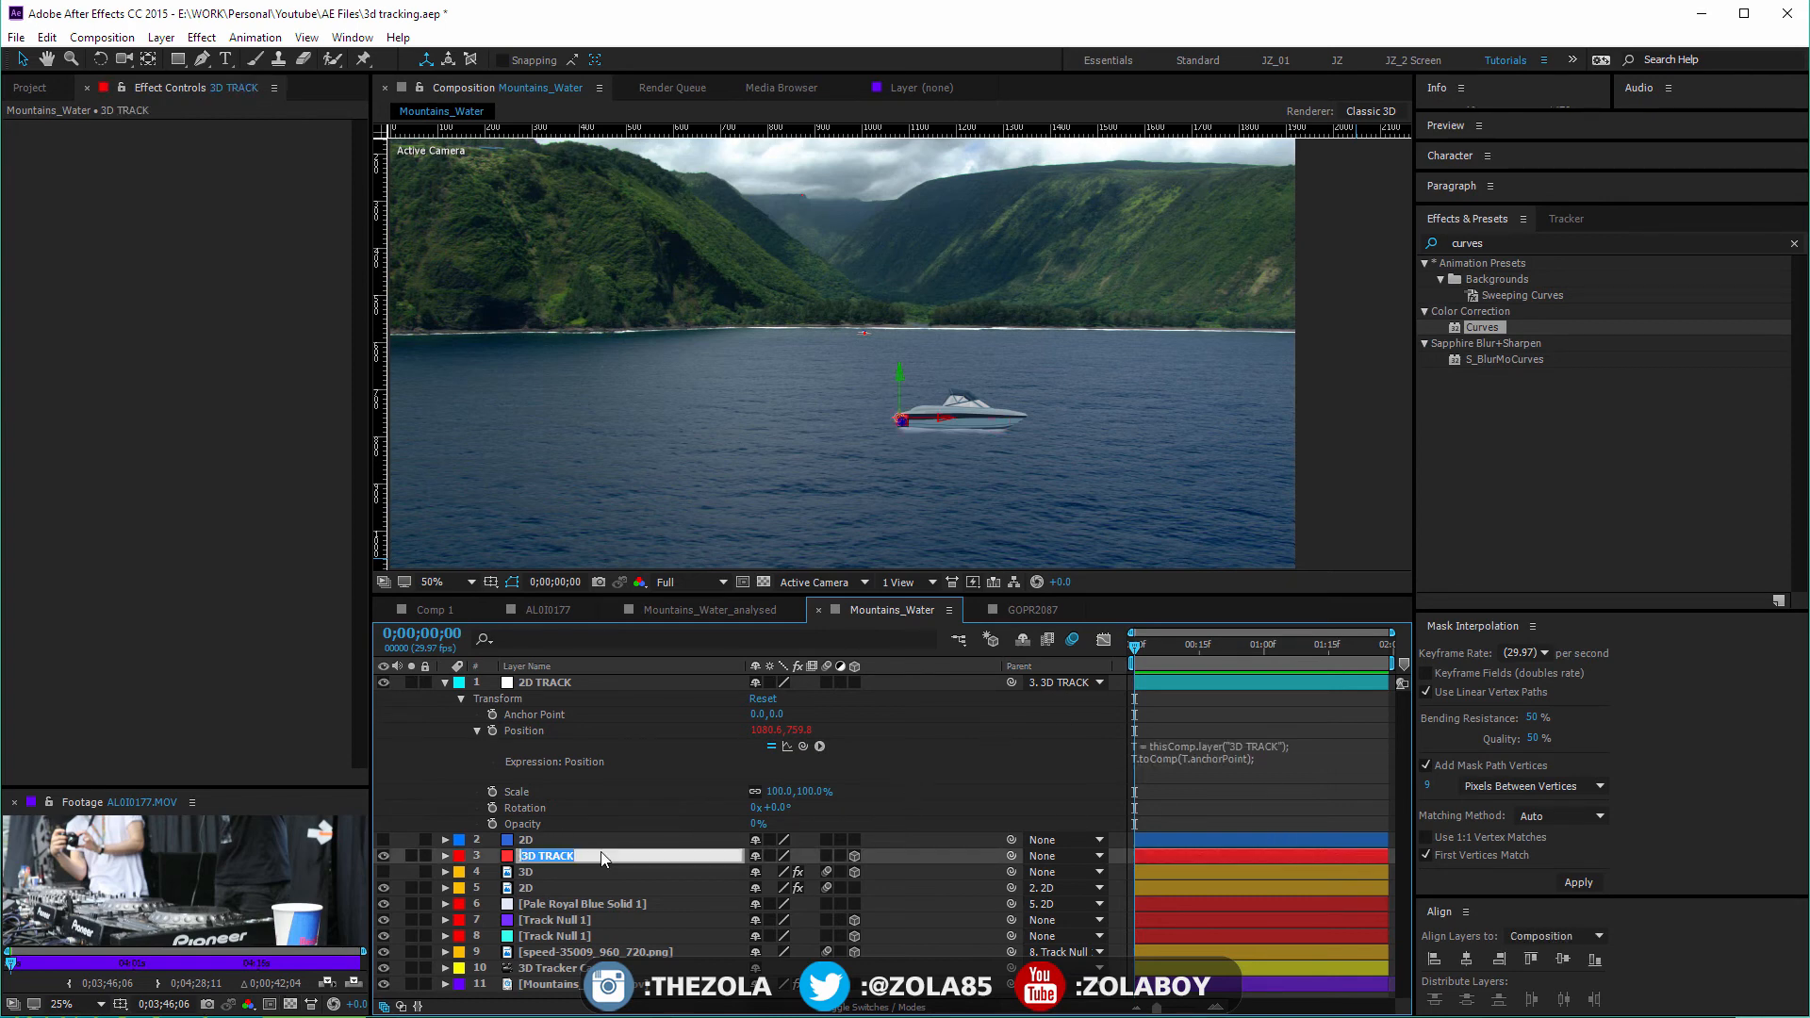
{"action": "type", "text": "TONY"}
{"action": "key", "text": "Return"}
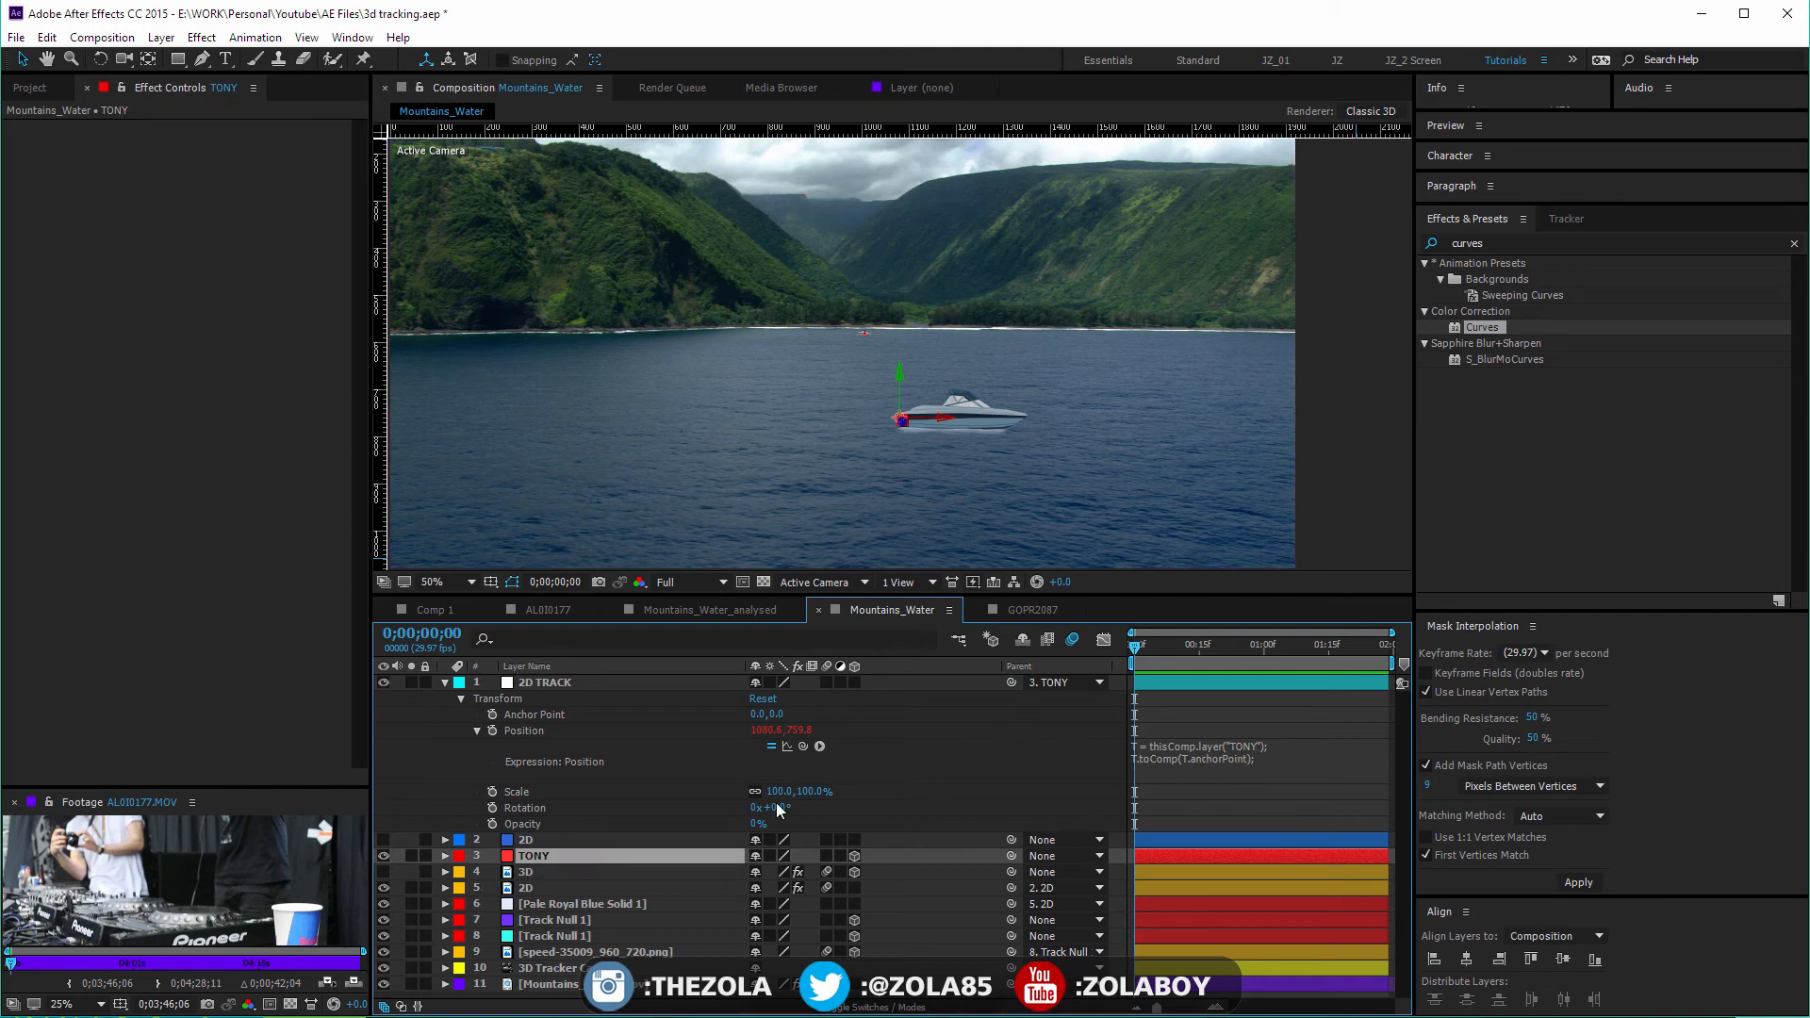
{"action": "left_click", "coordinate": [445, 683]}
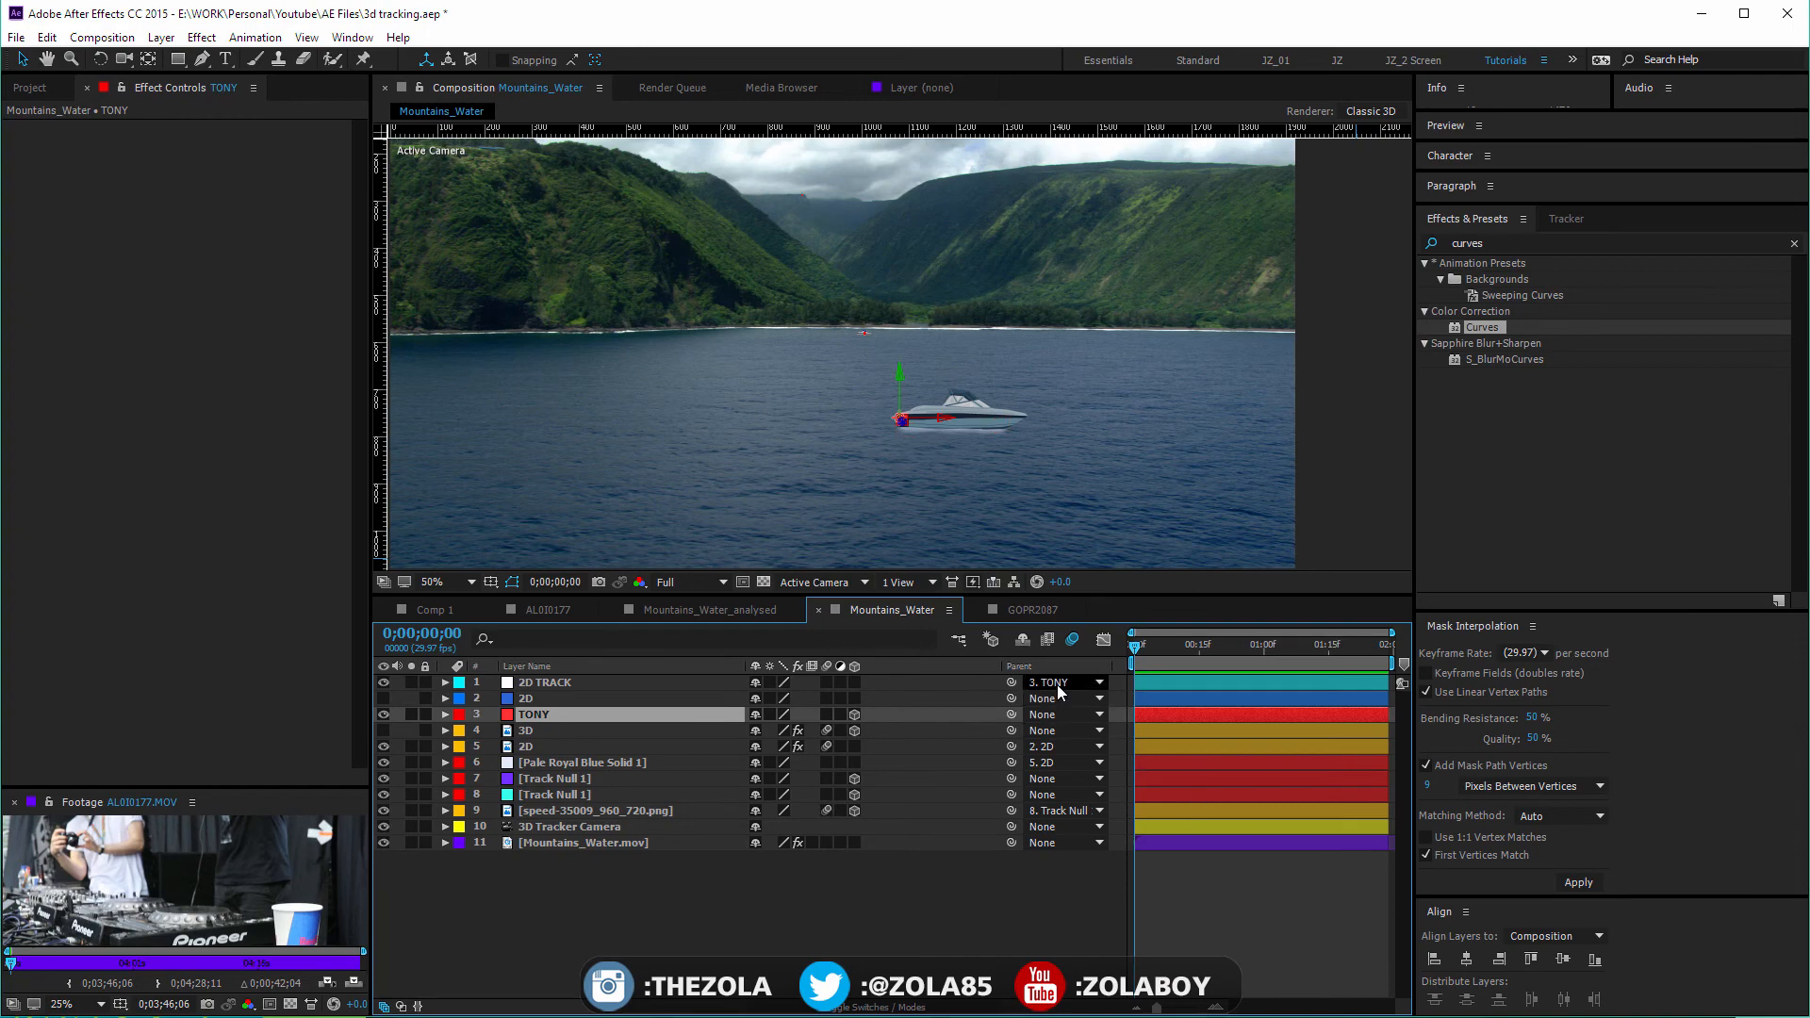
Try parenting the 2D boat layer to the 2D TRACK null, and undo that link
{"action": "key", "text": "space"}
{"action": "left_click", "coordinate": [580, 681]}
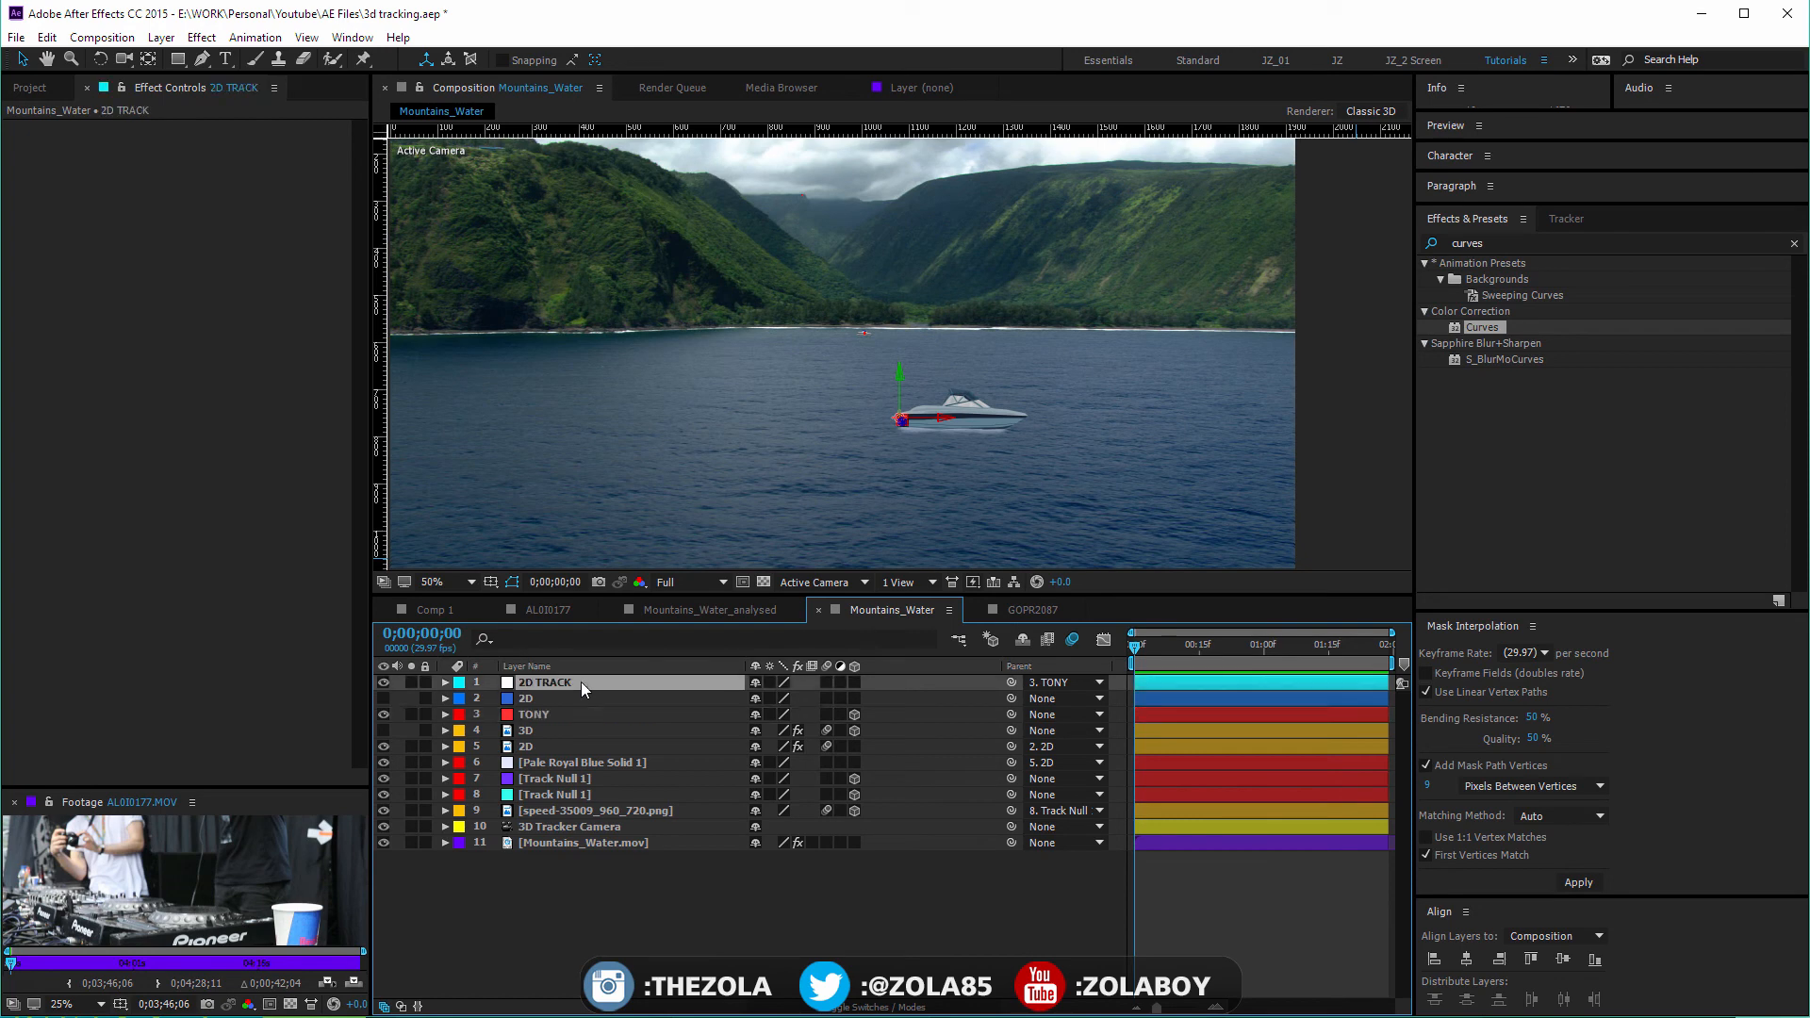
{"action": "left_click", "coordinate": [564, 744]}
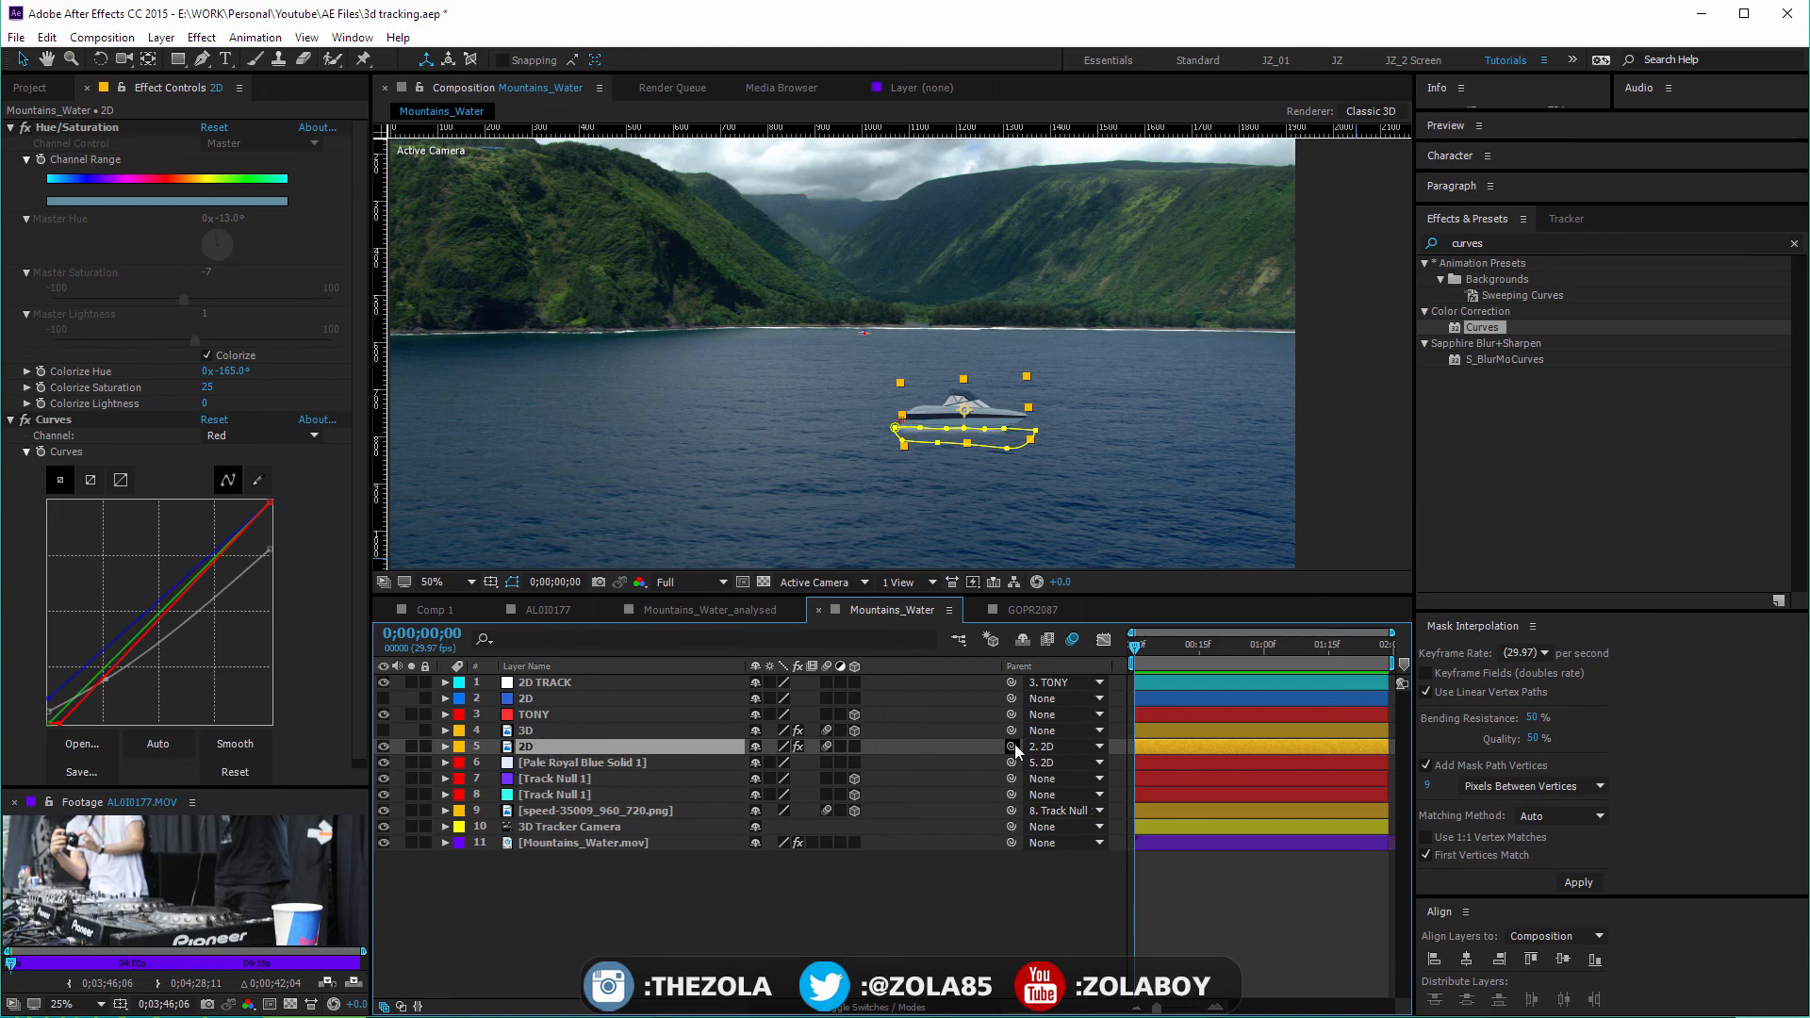
{"action": "left_click_drag", "start_coordinate": [1012, 745], "coordinate": [540, 682]}
{"action": "key", "text": "ctrl+z"}
{"action": "left_click", "coordinate": [852, 901]}
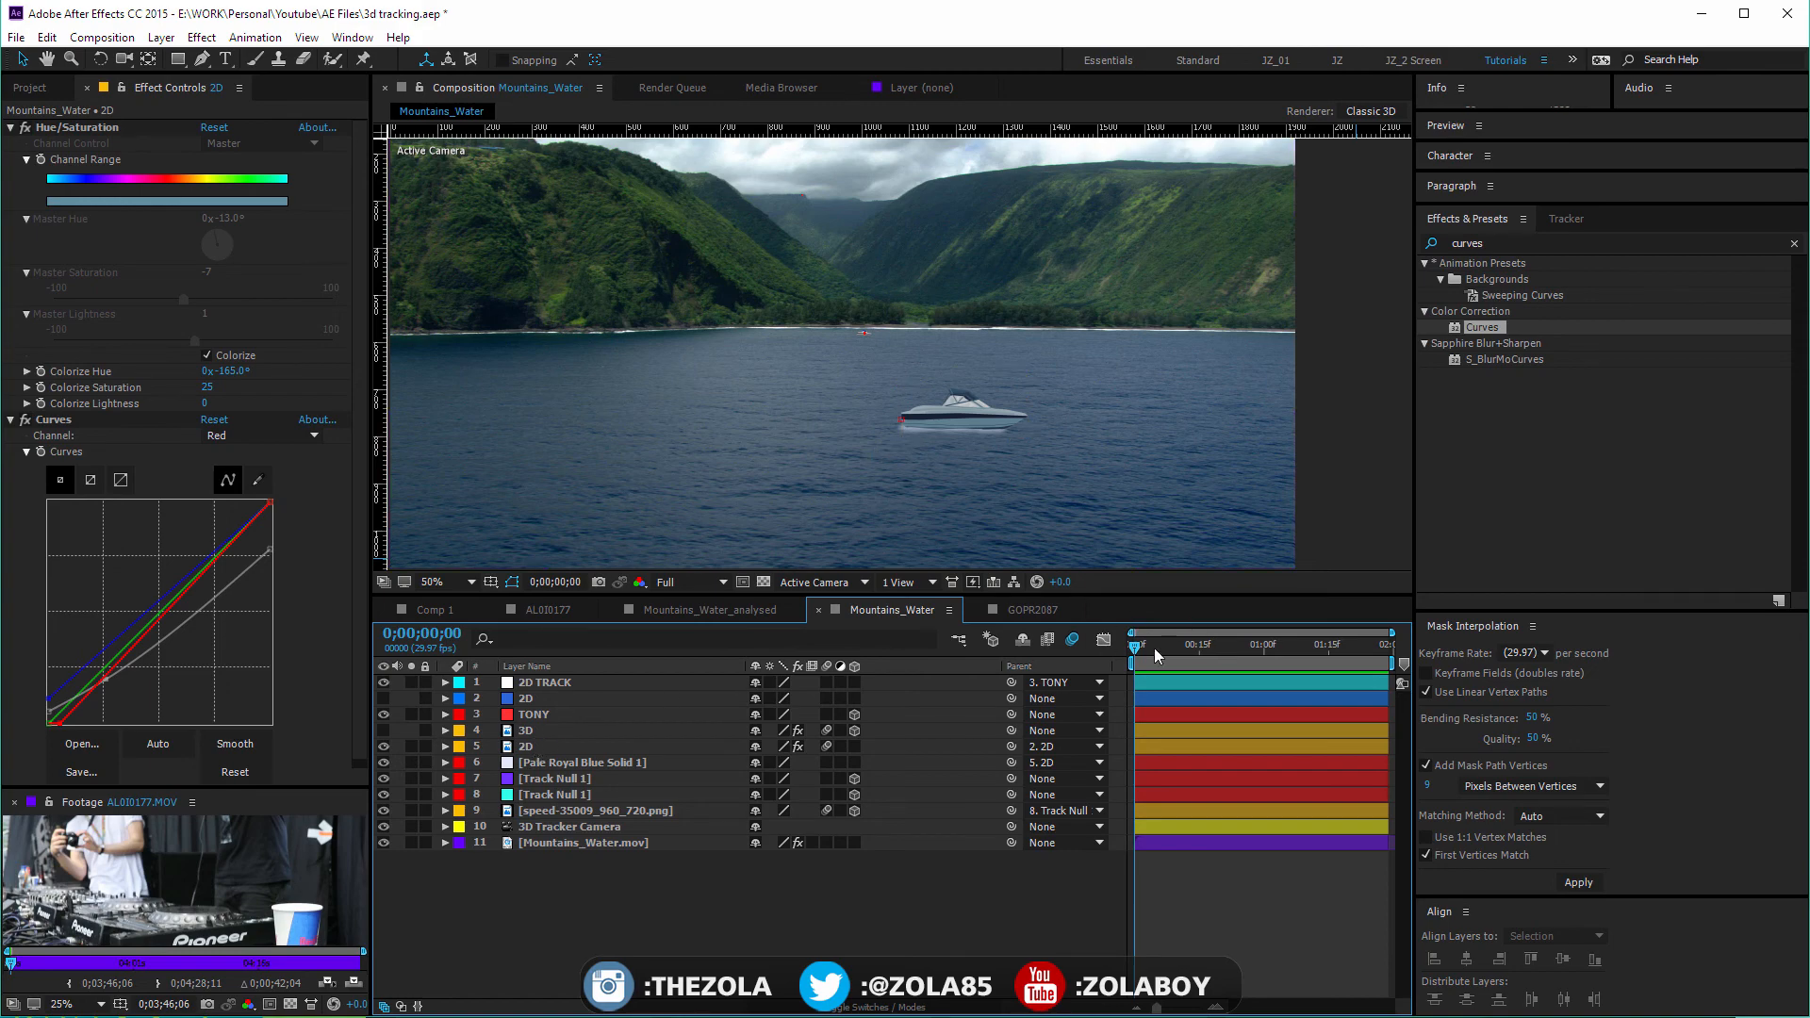
Scrub the opening frames with the 2D TRACK null selected to check the tracked boat's motion, and return to the first frame
{"action": "mouse_move", "coordinate": [1154, 648]}
{"action": "left_mouse_down"}
{"action": "mouse_move", "coordinate": [1275, 647]}
{"action": "mouse_move", "coordinate": [1177, 648]}
{"action": "left_mouse_up"}
{"action": "left_click", "coordinate": [564, 683]}
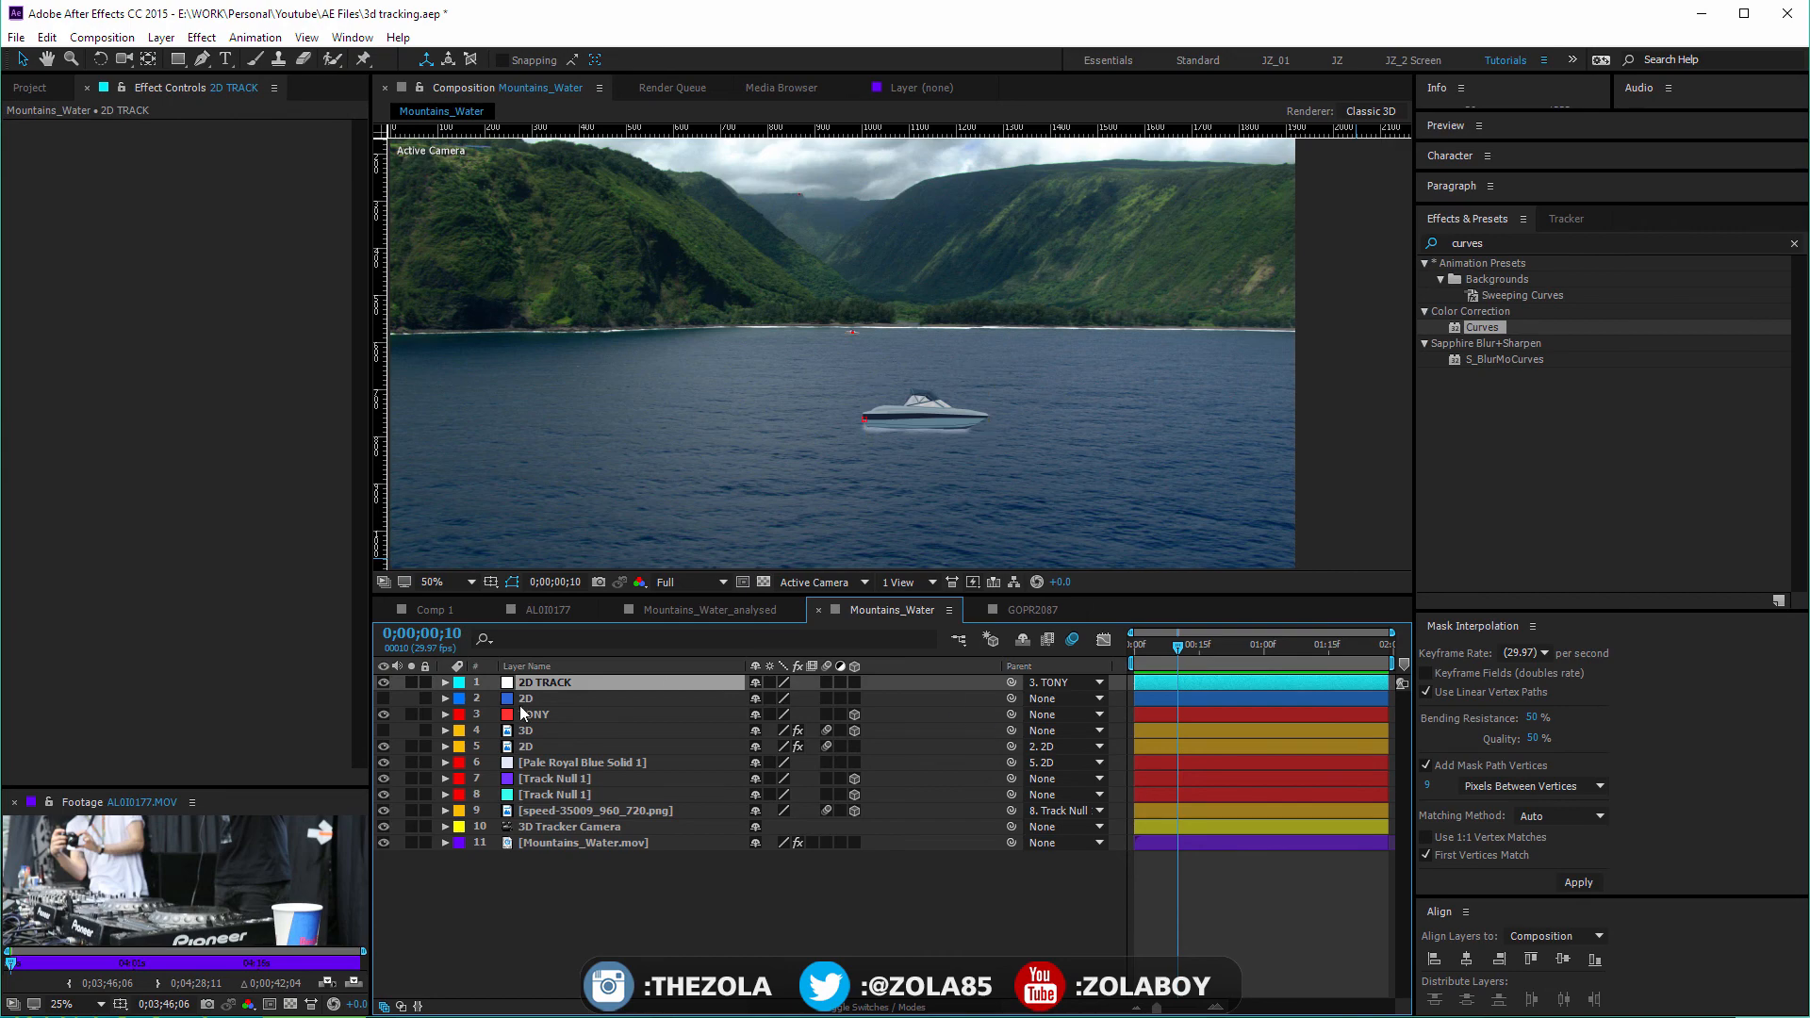
{"action": "left_click_drag", "start_coordinate": [1150, 651], "coordinate": [1027, 672]}
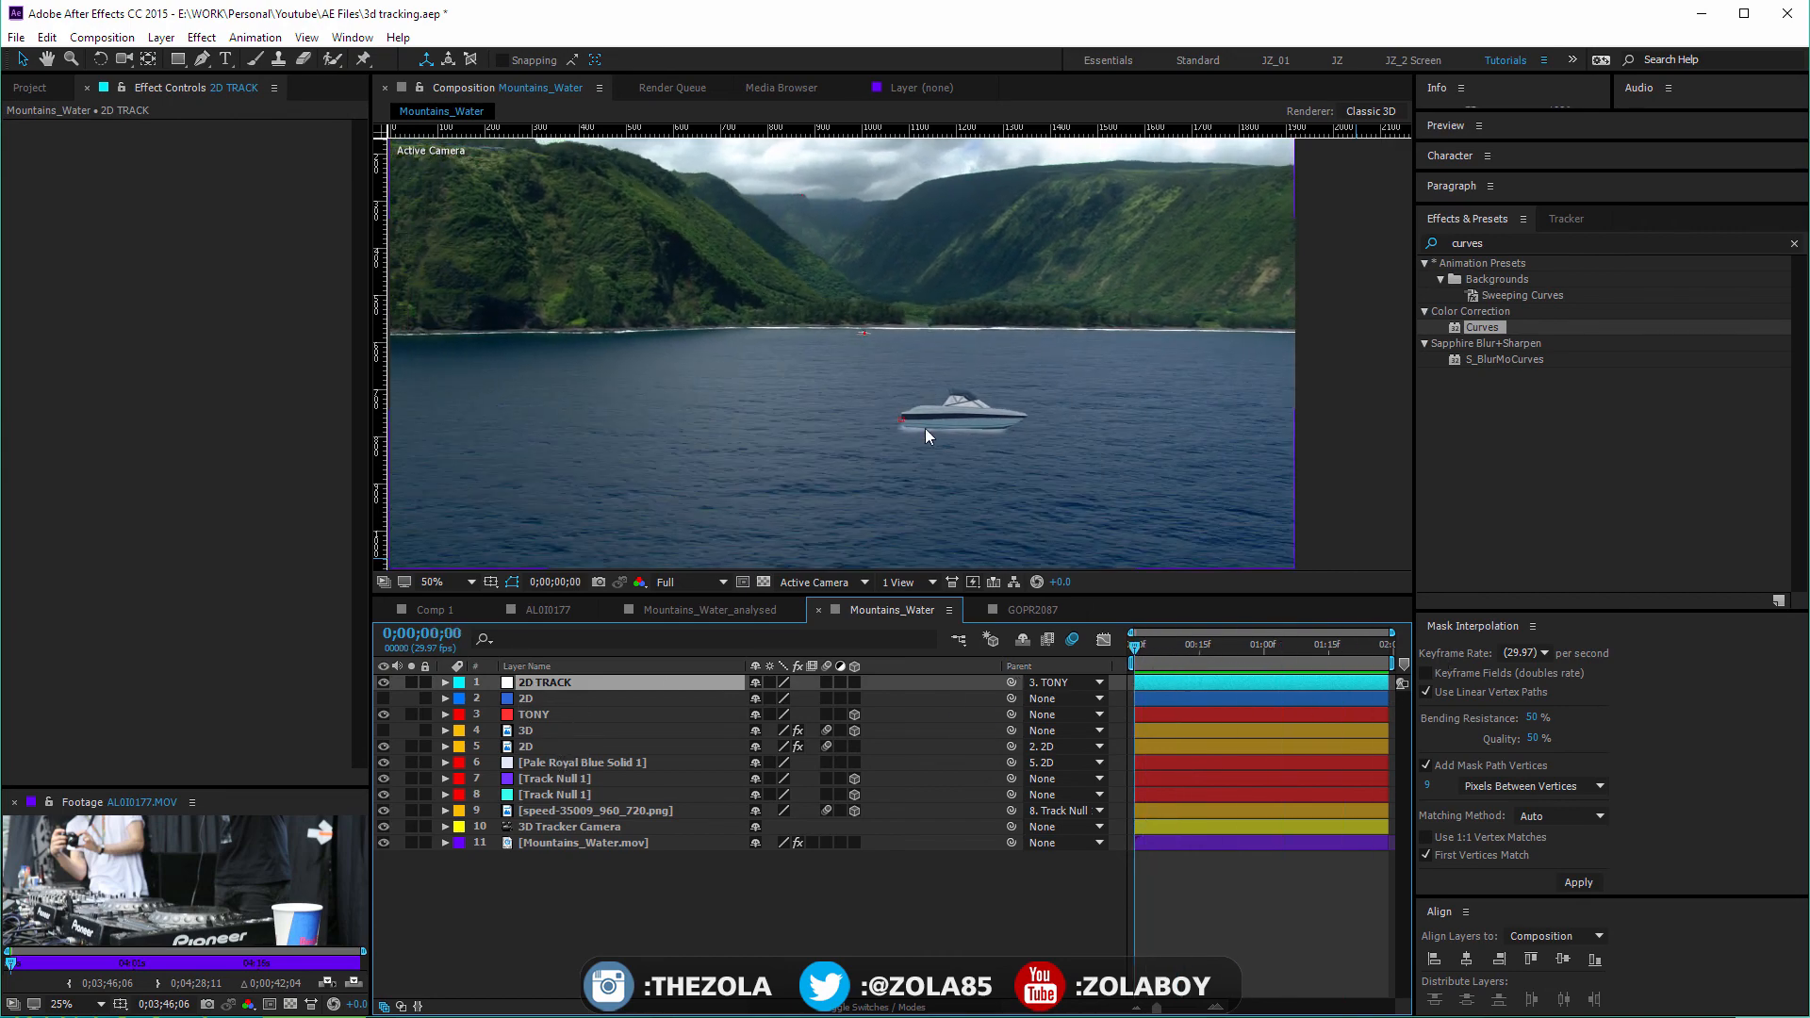
Make the 3D boat layer visible and compare it up close with the 2D boat on the first frame
{"action": "left_click", "coordinate": [970, 398]}
{"action": "left_click", "coordinate": [384, 731]}
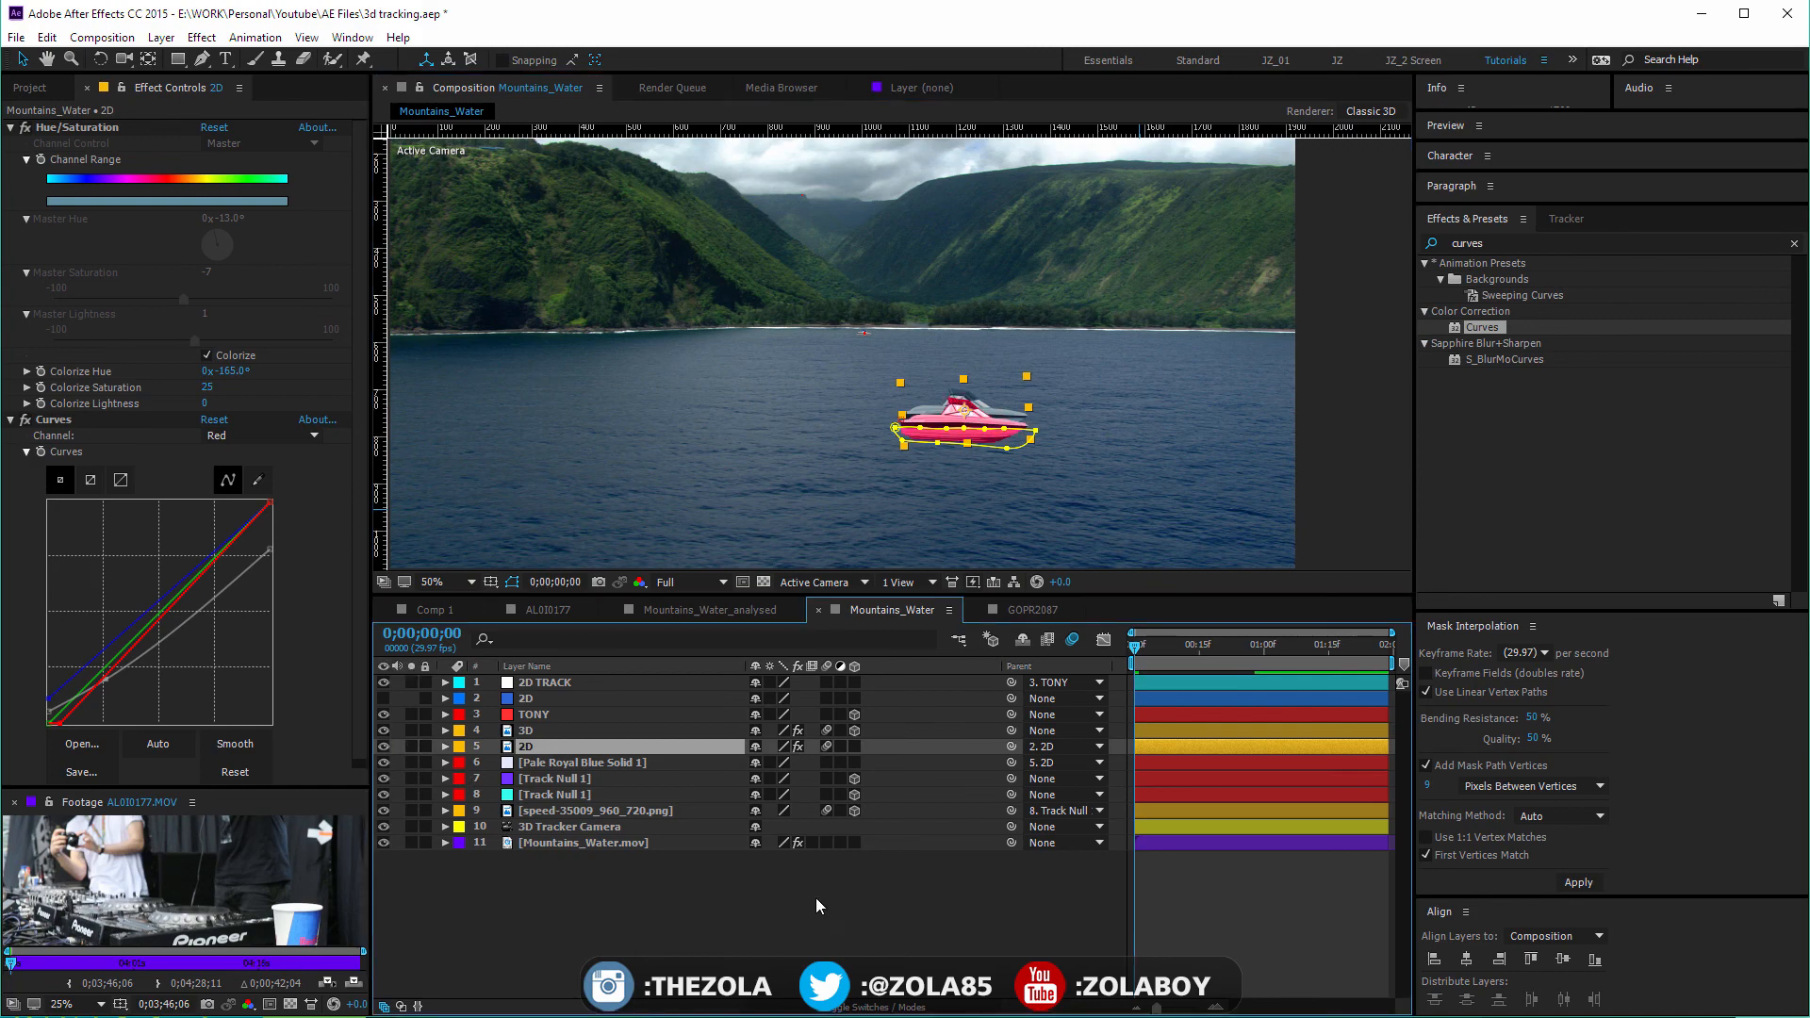
{"action": "left_click", "coordinate": [817, 897]}
{"action": "scroll", "coordinate": [920, 377], "scroll_direction": "up", "scroll_amount": 3}
{"action": "left_click_drag", "start_coordinate": [1103, 512], "coordinate": [743, 210]}
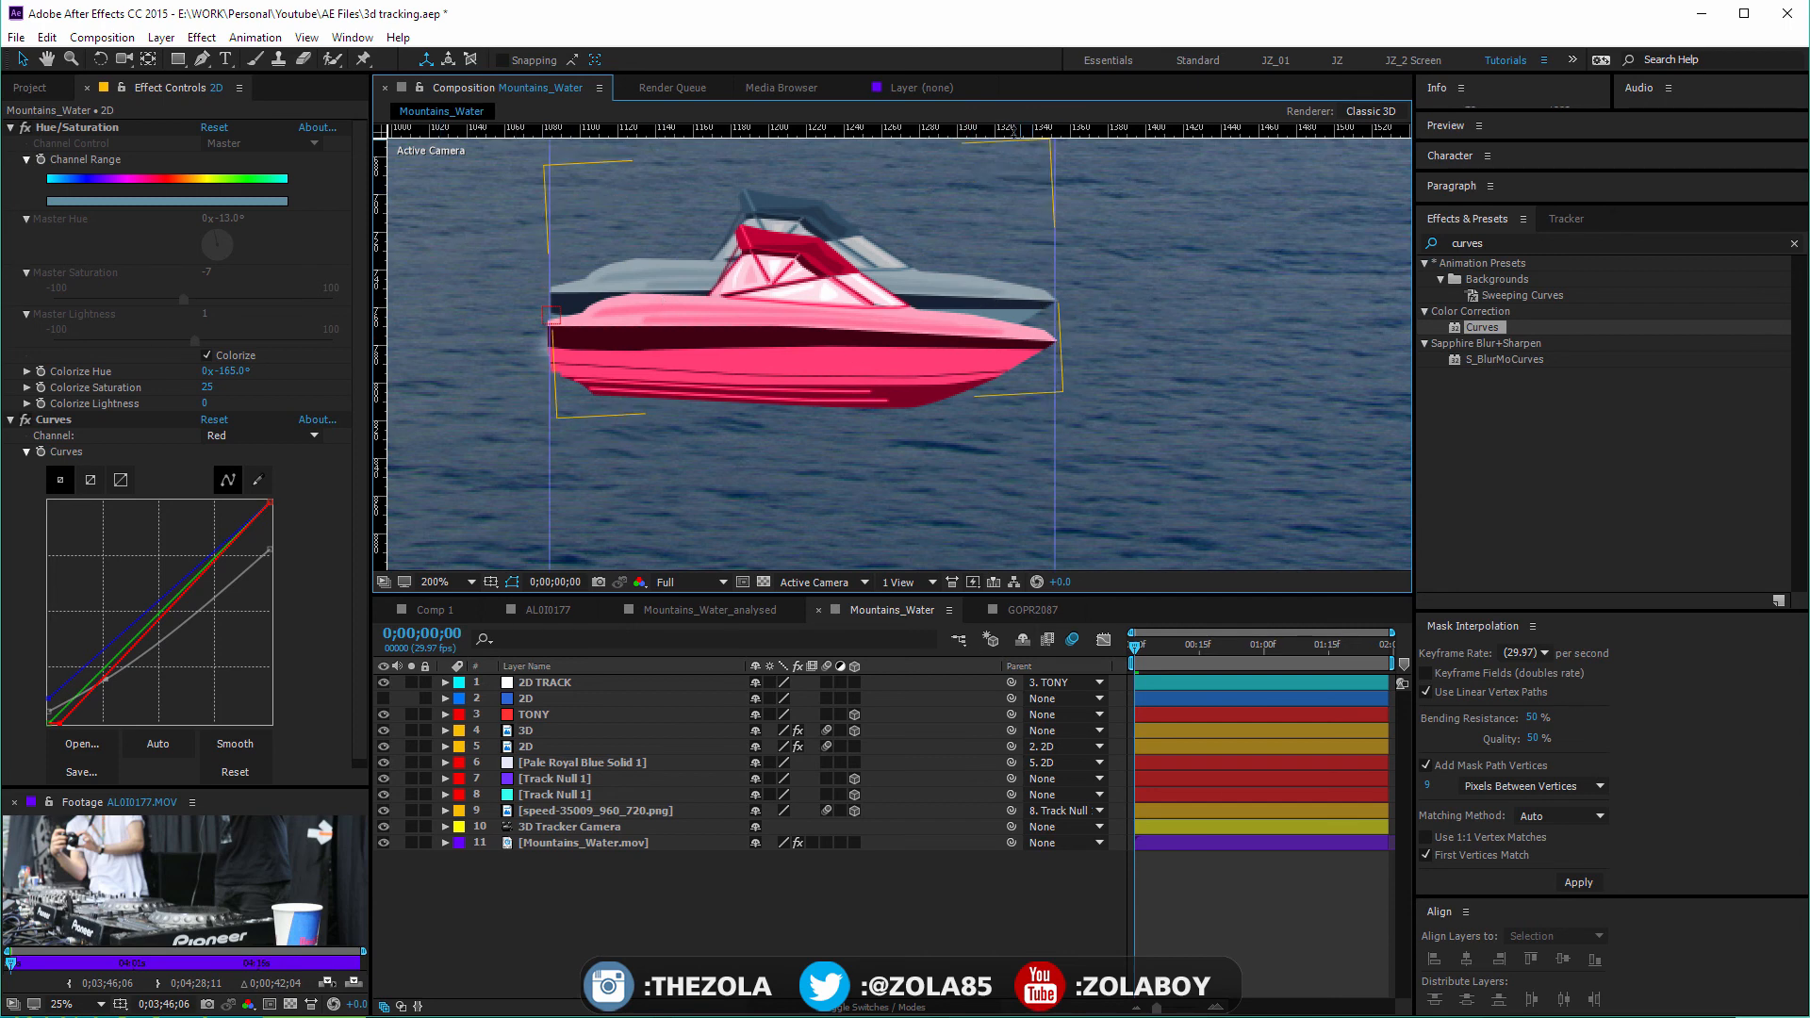
Go to 0;00;01;28 and examine the 2D and 3D boats up close for differences in scale and position
{"action": "left_click_drag", "start_coordinate": [1139, 648], "coordinate": [1386, 641]}
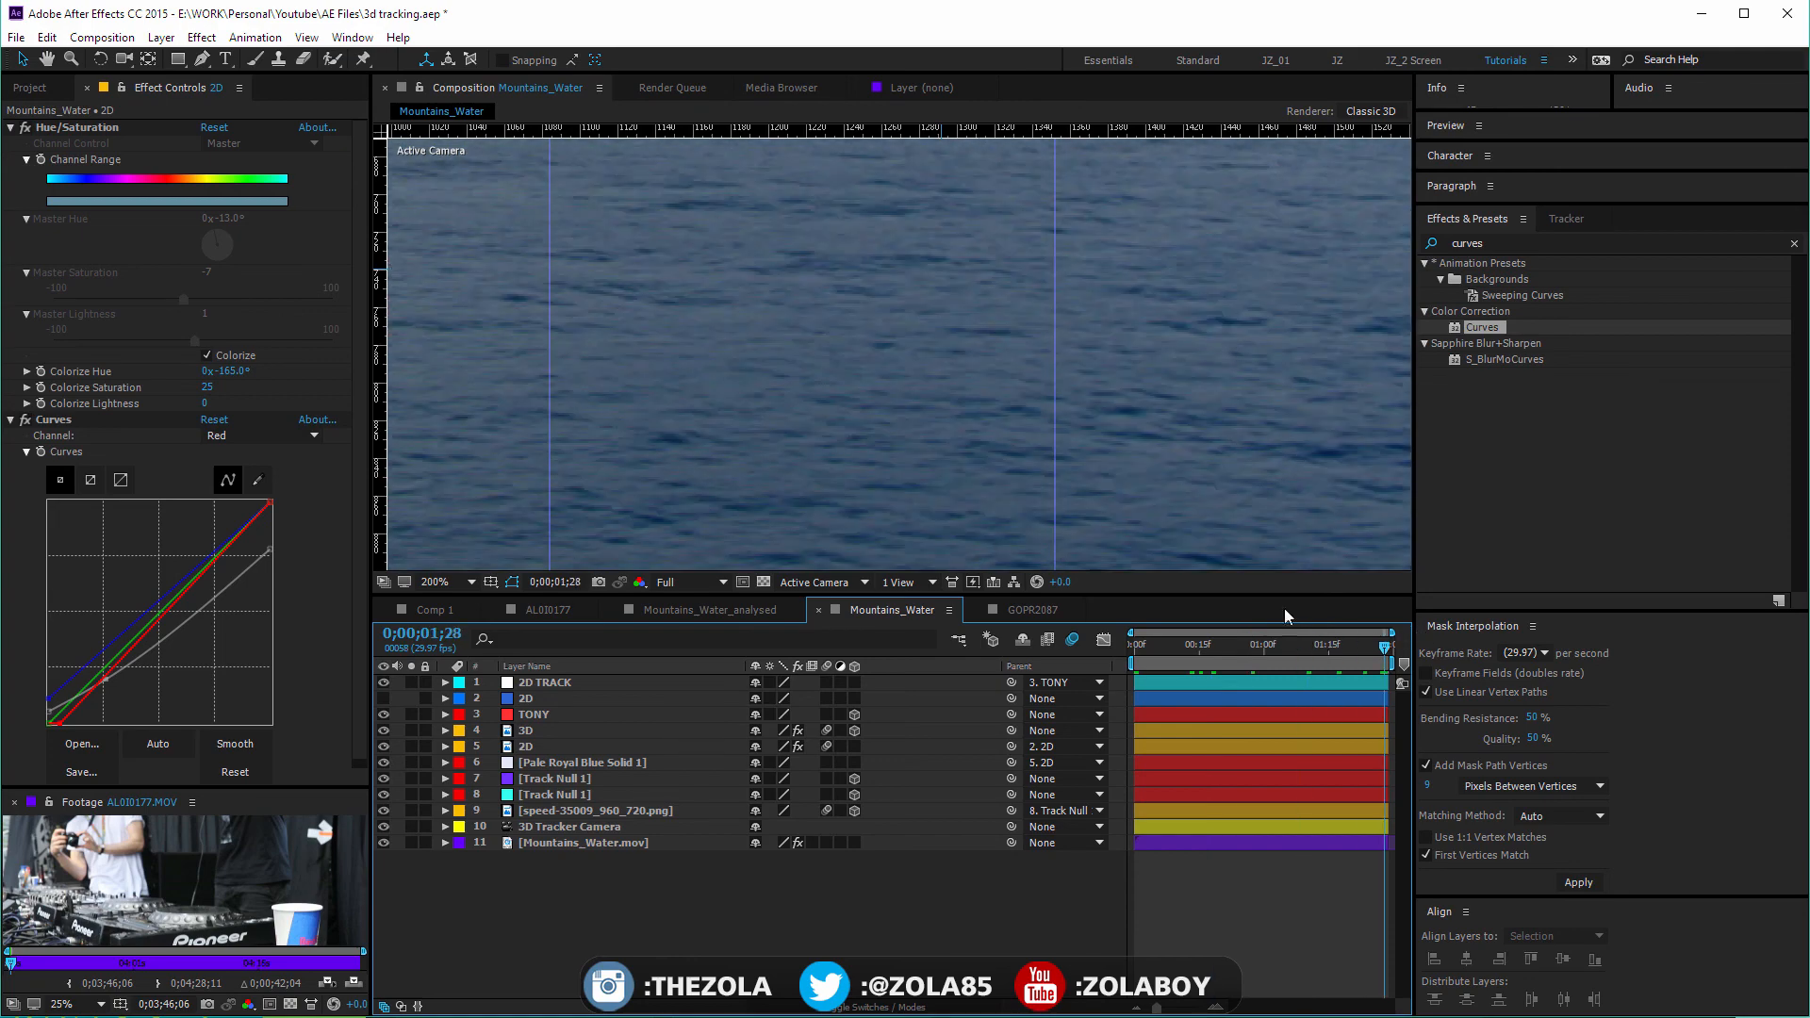
{"action": "key", "text": "space"}
{"action": "left_click_drag", "start_coordinate": [813, 345], "coordinate": [1196, 341]}
{"action": "scroll", "coordinate": [976, 363], "scroll_direction": "down", "scroll_amount": 1}
{"action": "key", "text": "space"}
{"action": "left_click_drag", "start_coordinate": [787, 342], "coordinate": [901, 363]}
{"action": "scroll", "coordinate": [826, 394], "scroll_direction": "up", "scroll_amount": 1}
{"action": "key", "text": "space"}
{"action": "left_click_drag", "start_coordinate": [807, 423], "coordinate": [998, 445]}
{"action": "left_click_drag", "start_coordinate": [431, 444], "coordinate": [718, 444]}
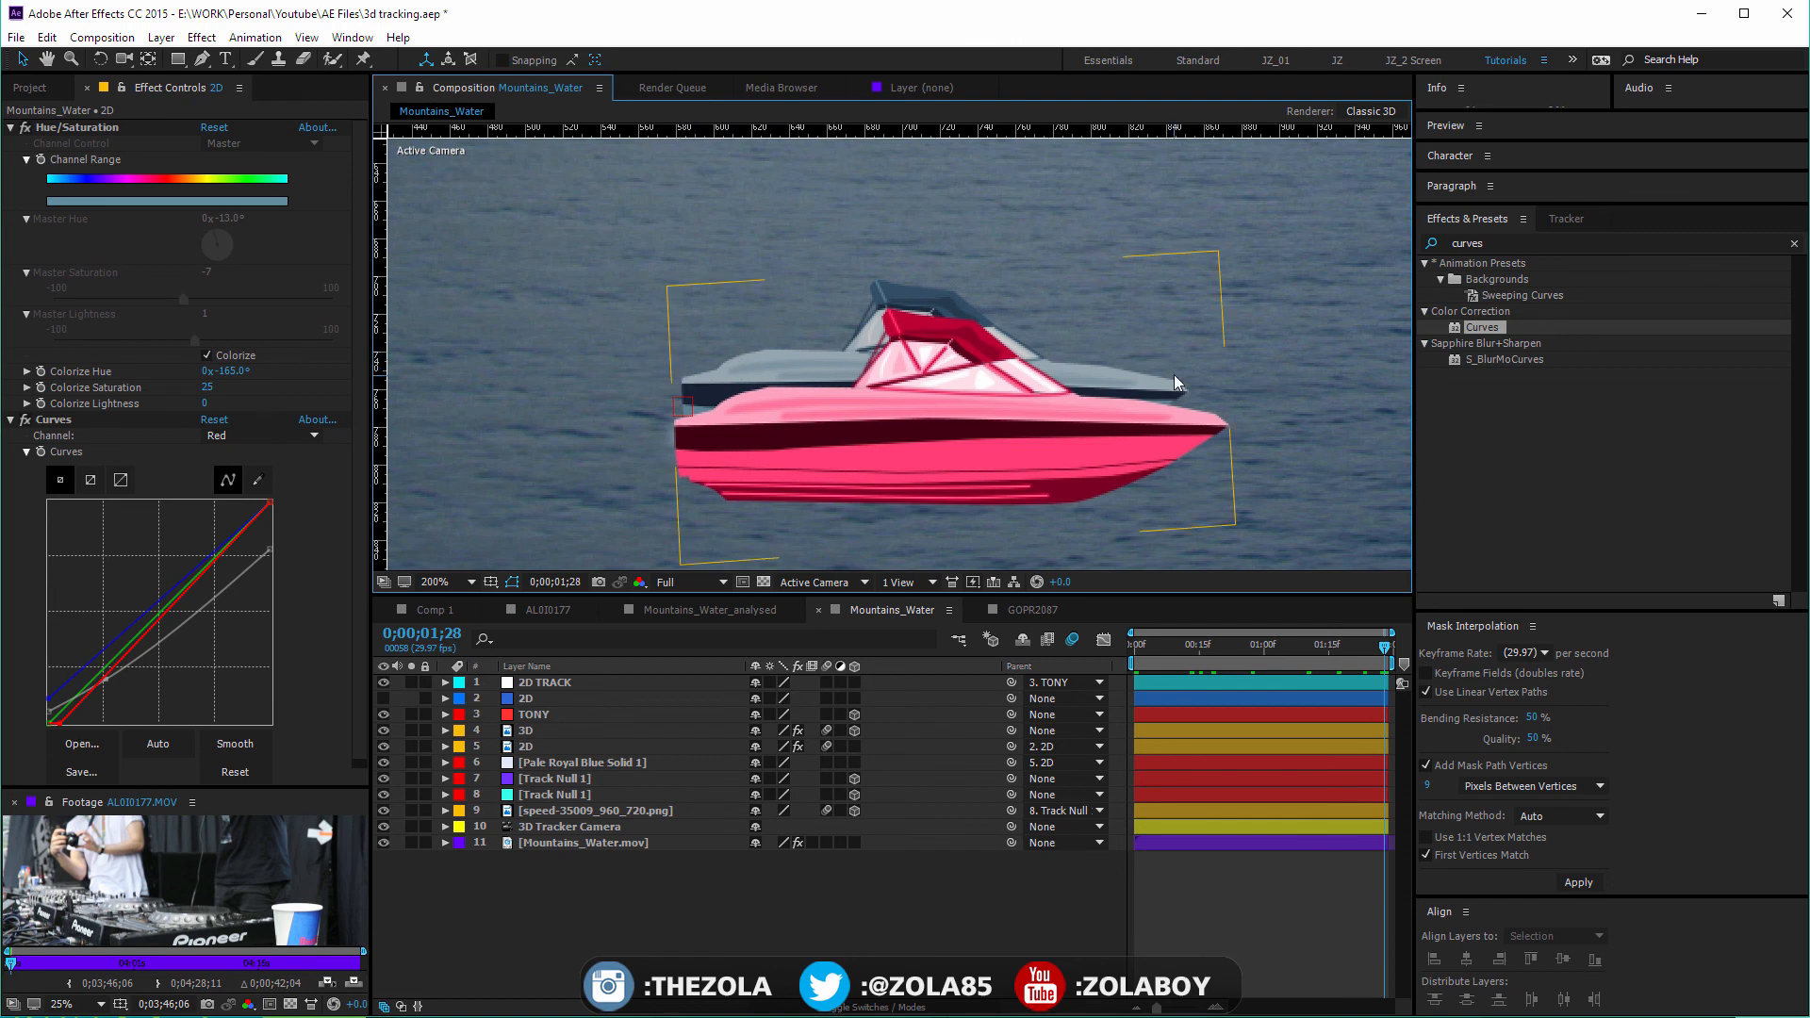
Hide the 3D boat layer and enlarge the composition viewer with its magnification at 50%
{"action": "key", "text": "comma"}
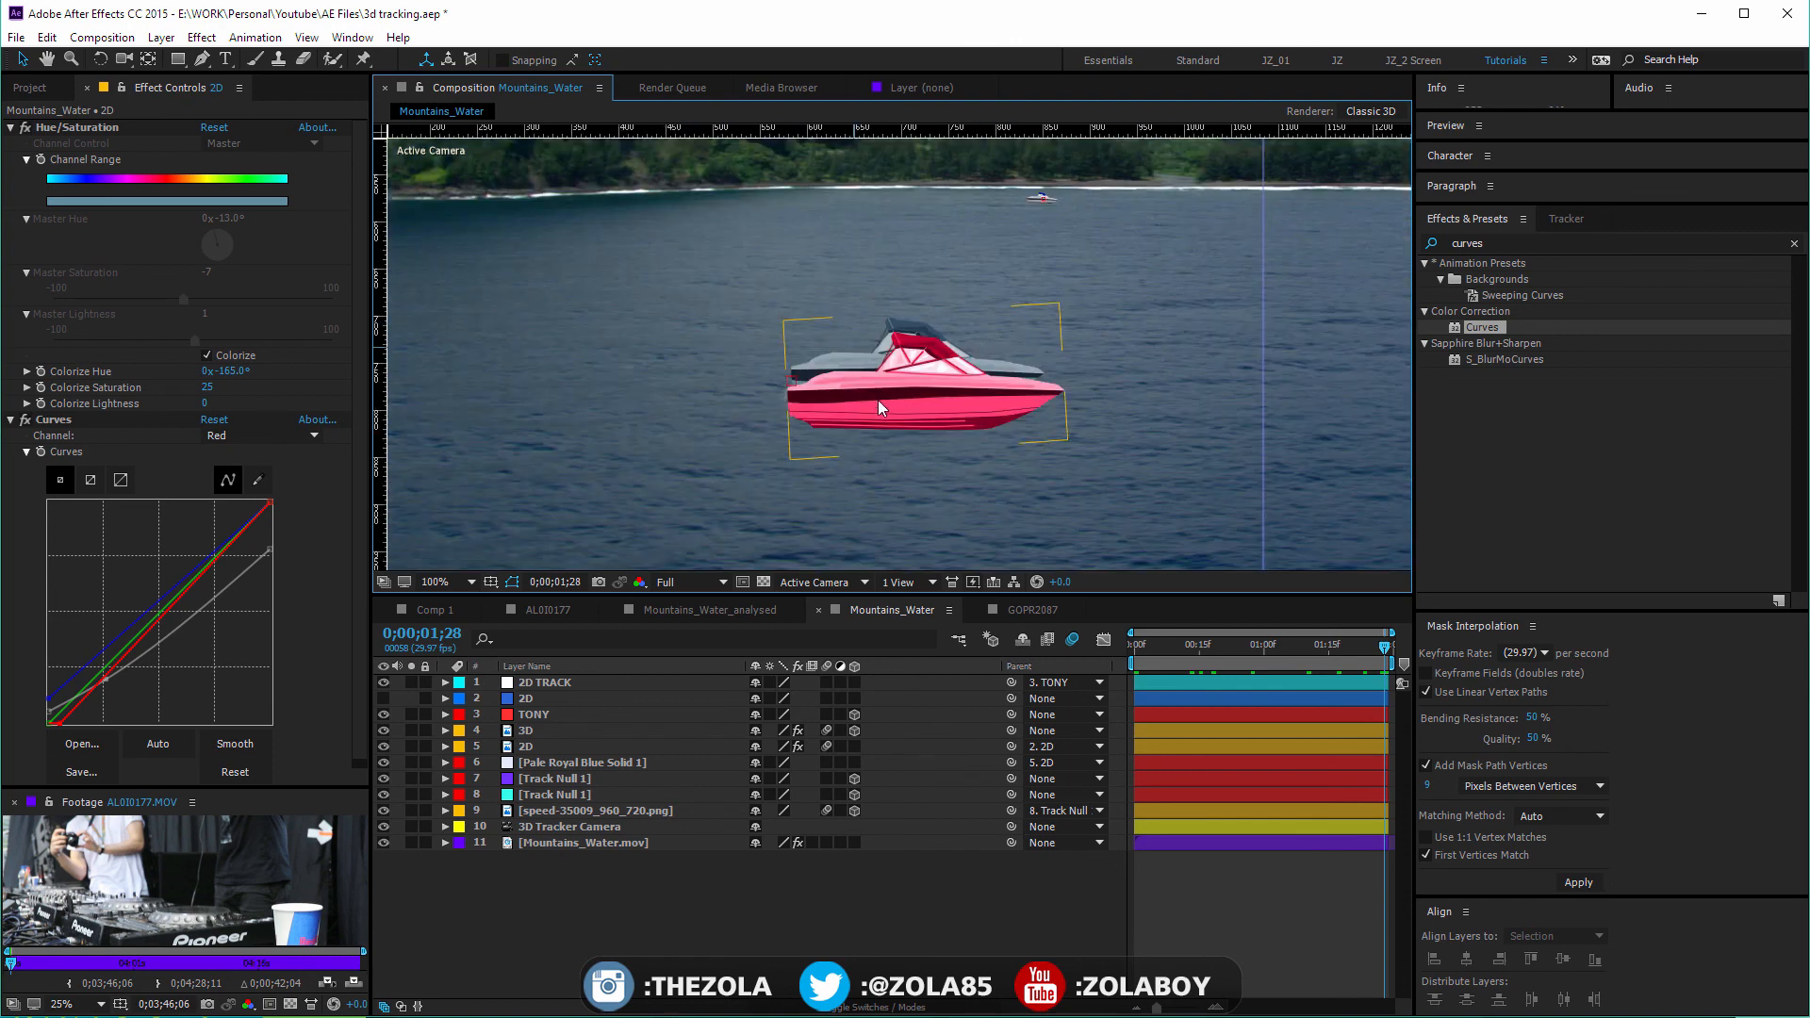
{"action": "left_click", "coordinate": [383, 731]}
{"action": "key", "text": "comma"}
{"action": "left_click_drag", "start_coordinate": [1084, 345], "coordinate": [946, 496]}
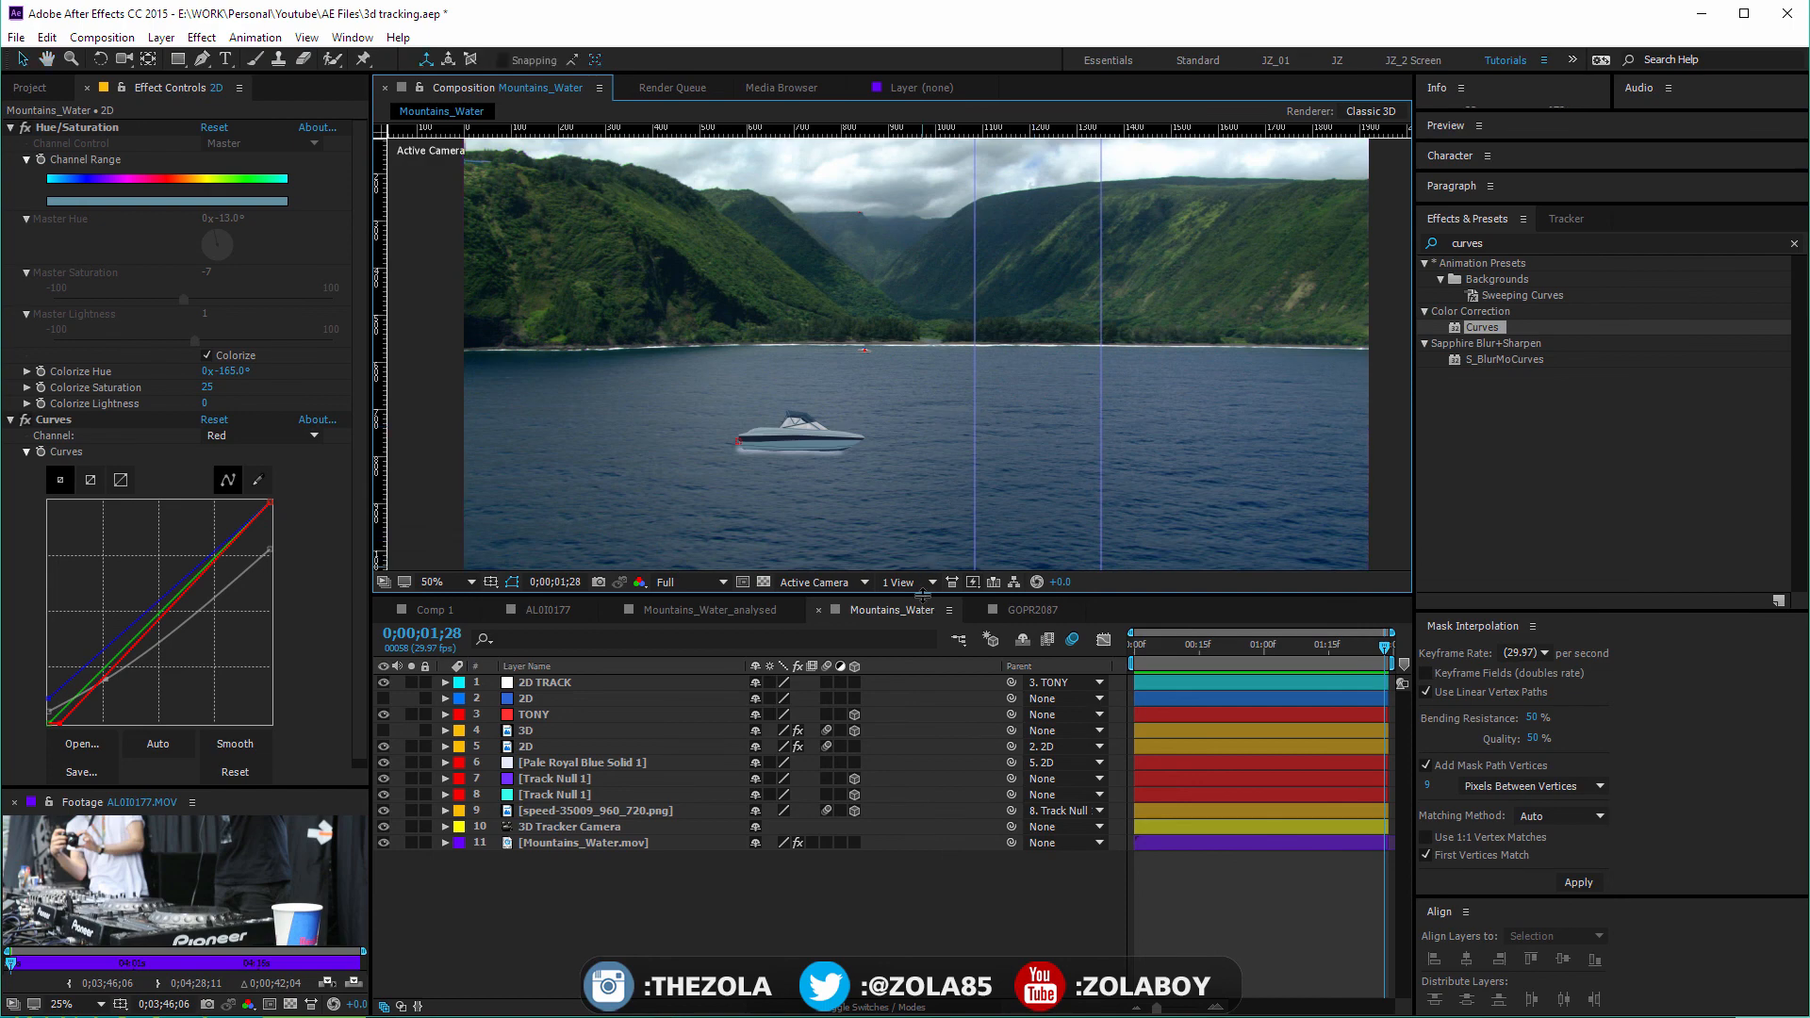
{"action": "left_click_drag", "start_coordinate": [922, 595], "coordinate": [924, 703]}
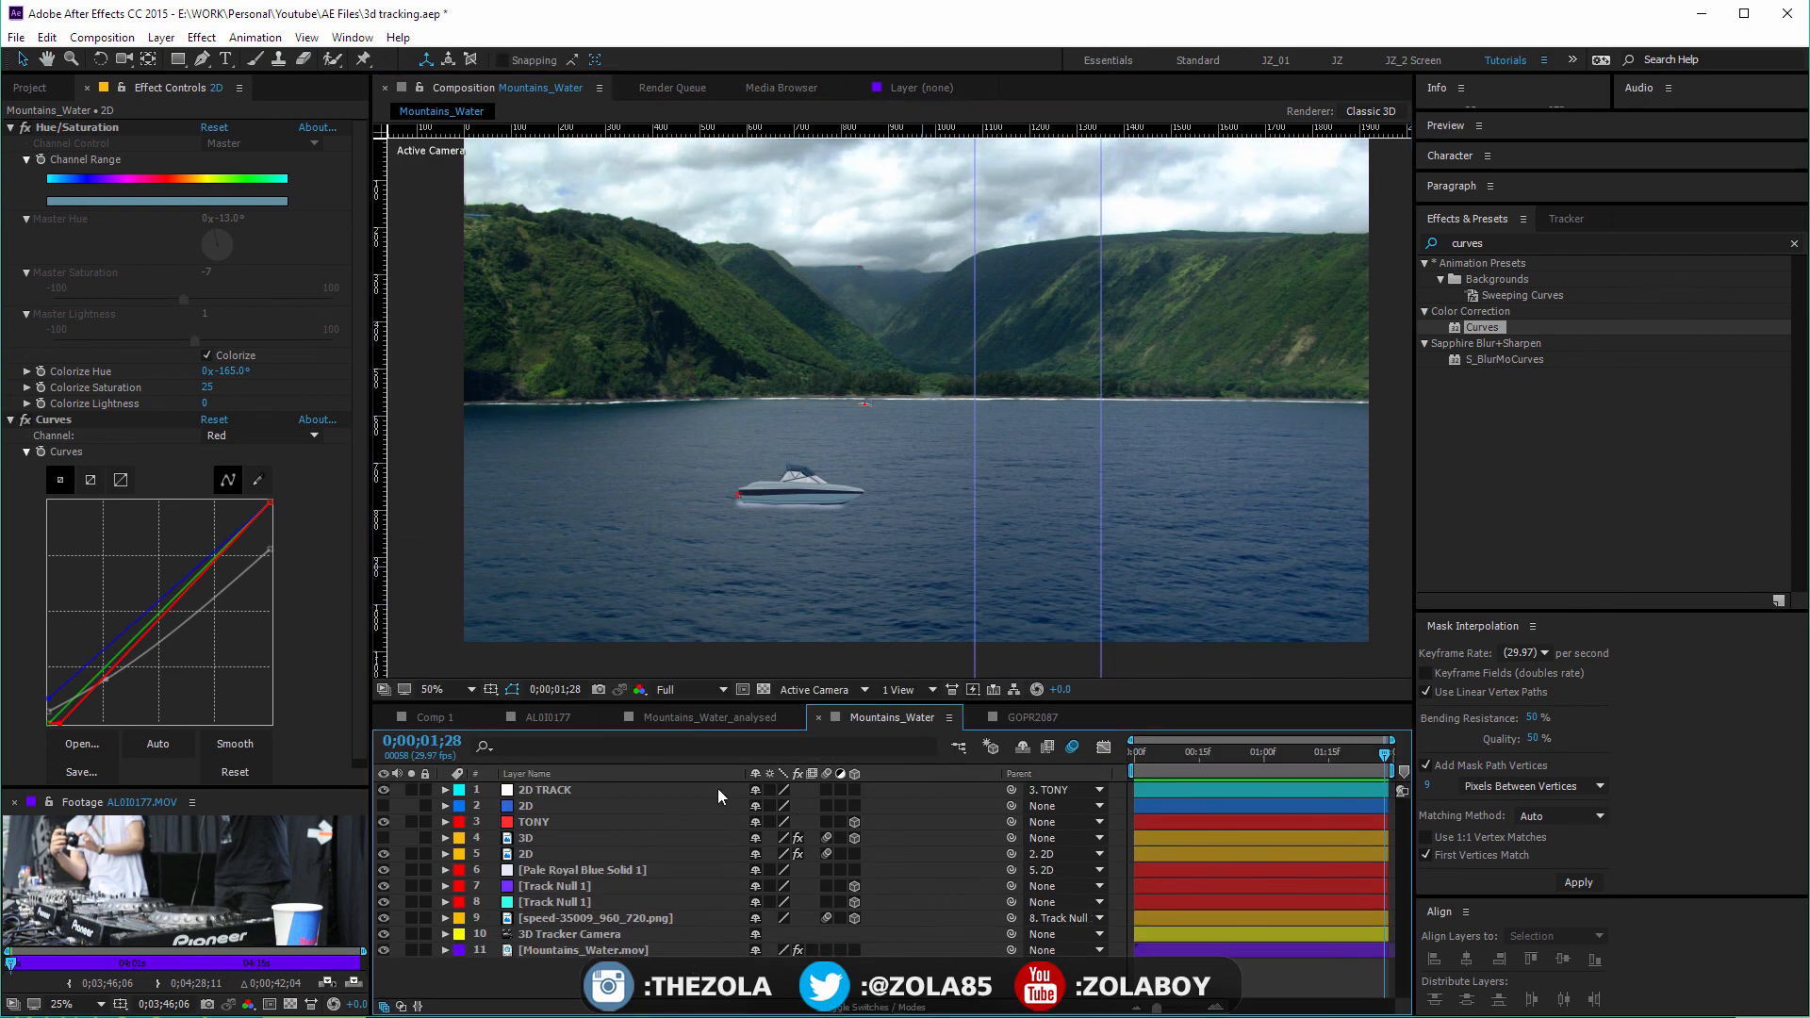
Display layer source names and compare Null 5's Position expression with the red Track Null 1 layer it references
{"action": "left_click", "coordinate": [618, 773]}
{"action": "left_click", "coordinate": [575, 790]}
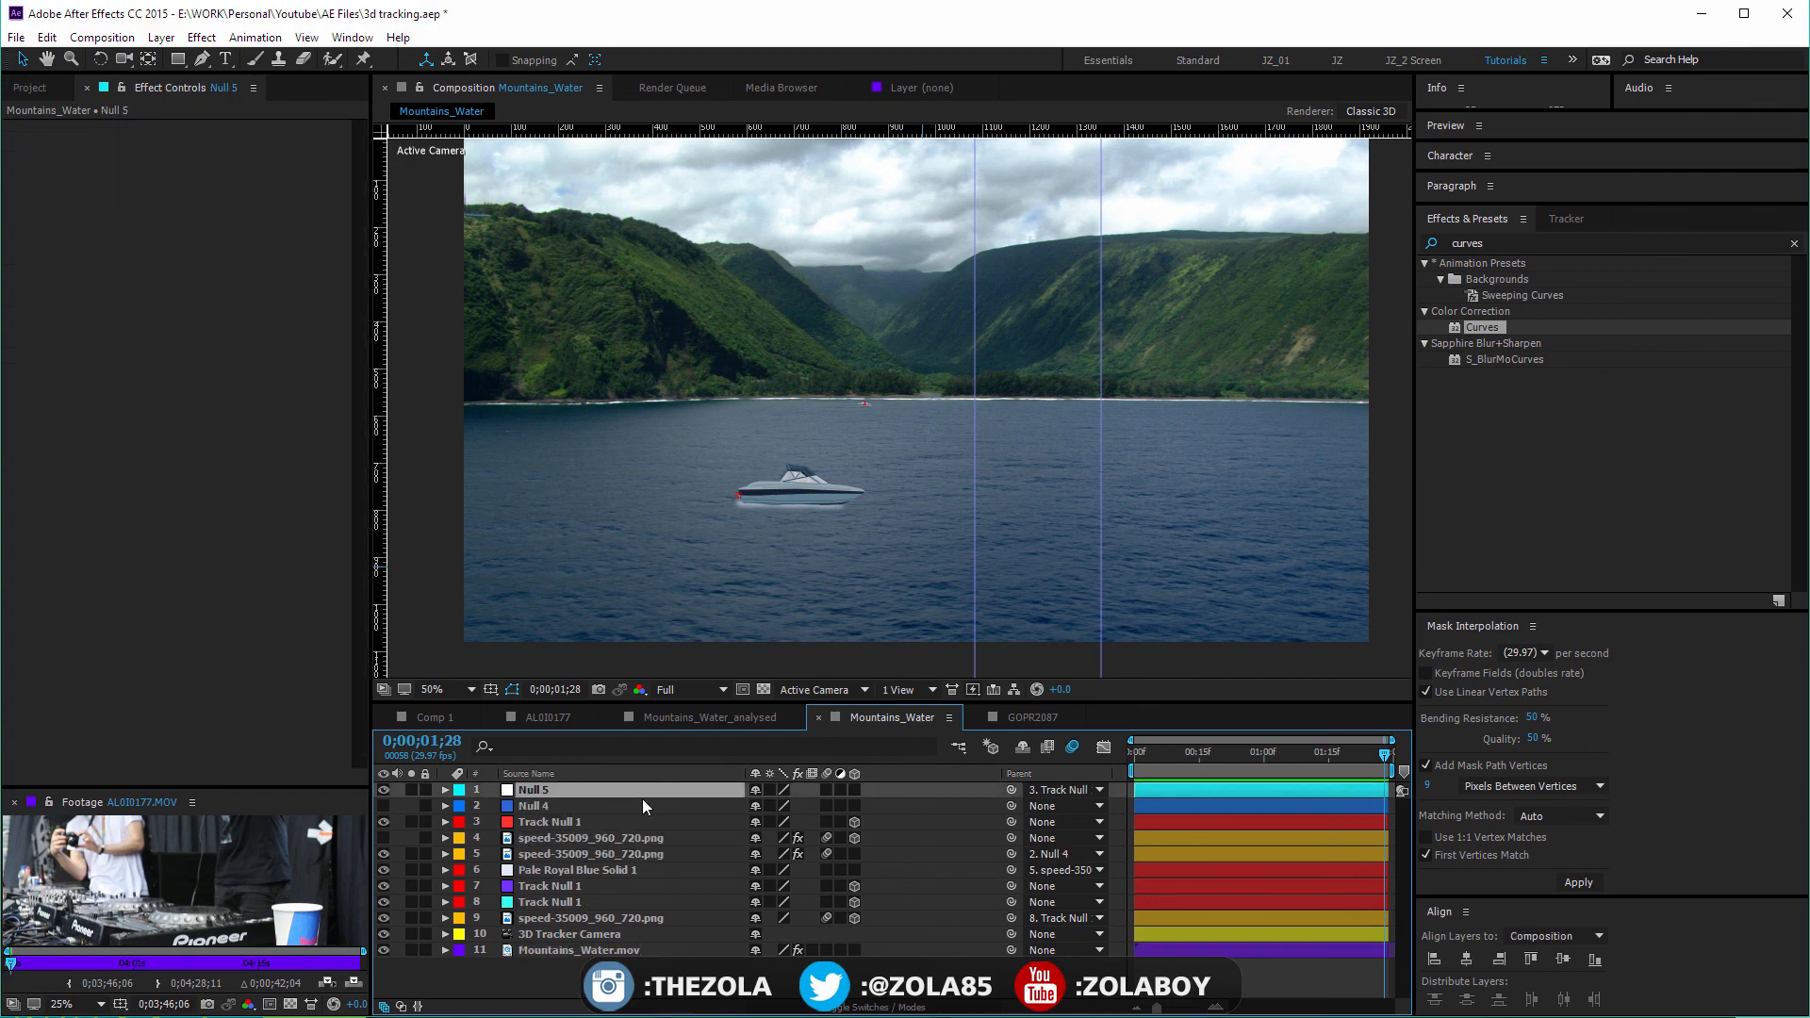
{"action": "key", "text": "p"}
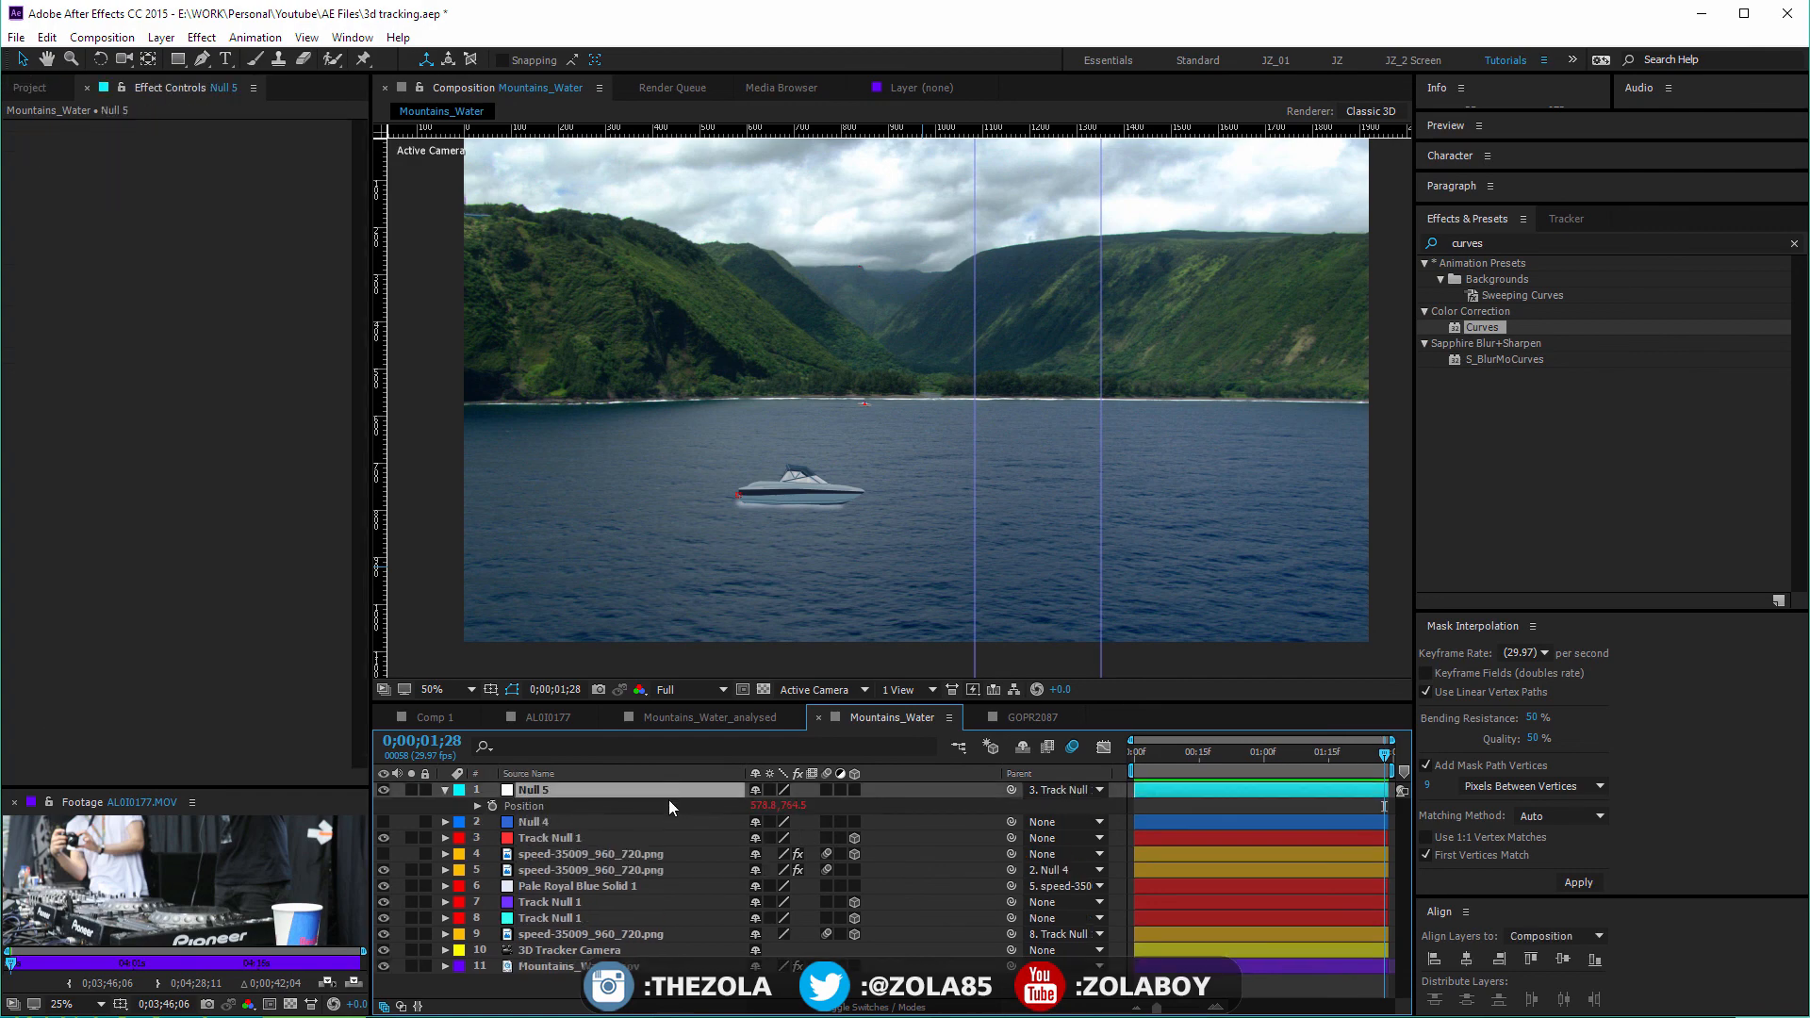
{"action": "left_click", "coordinate": [477, 806]}
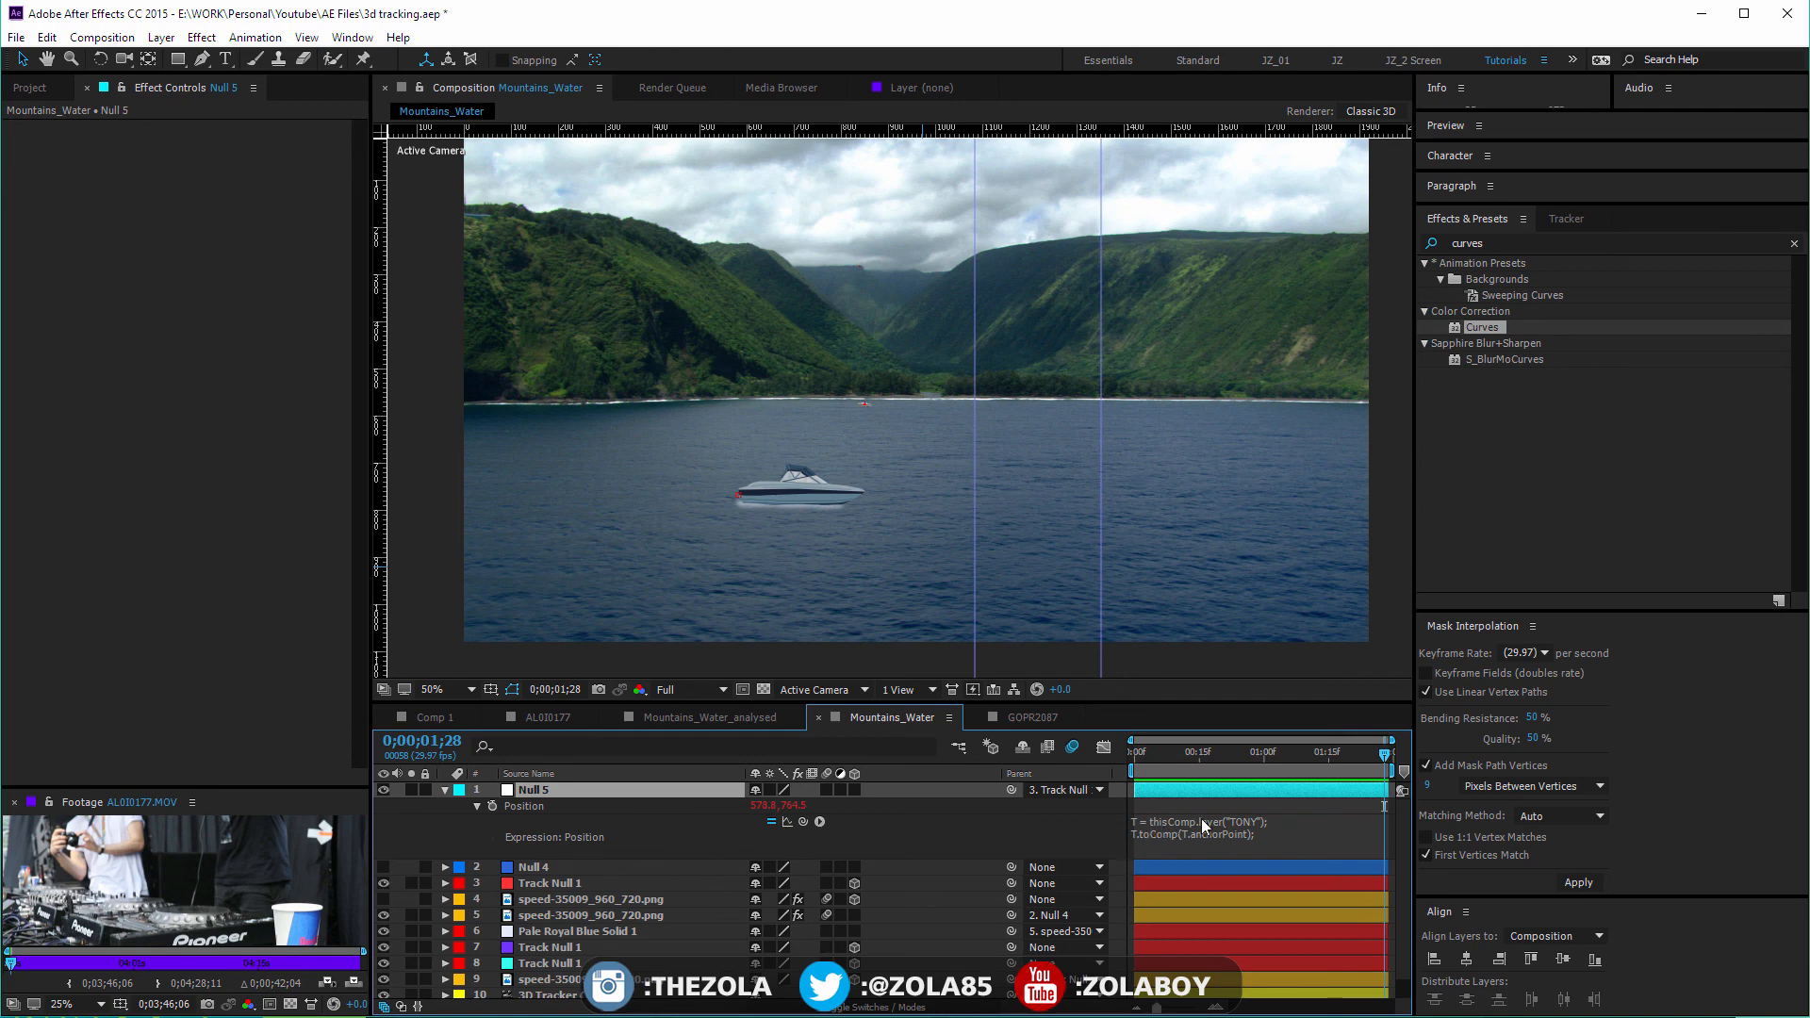
{"action": "left_click", "coordinate": [543, 886]}
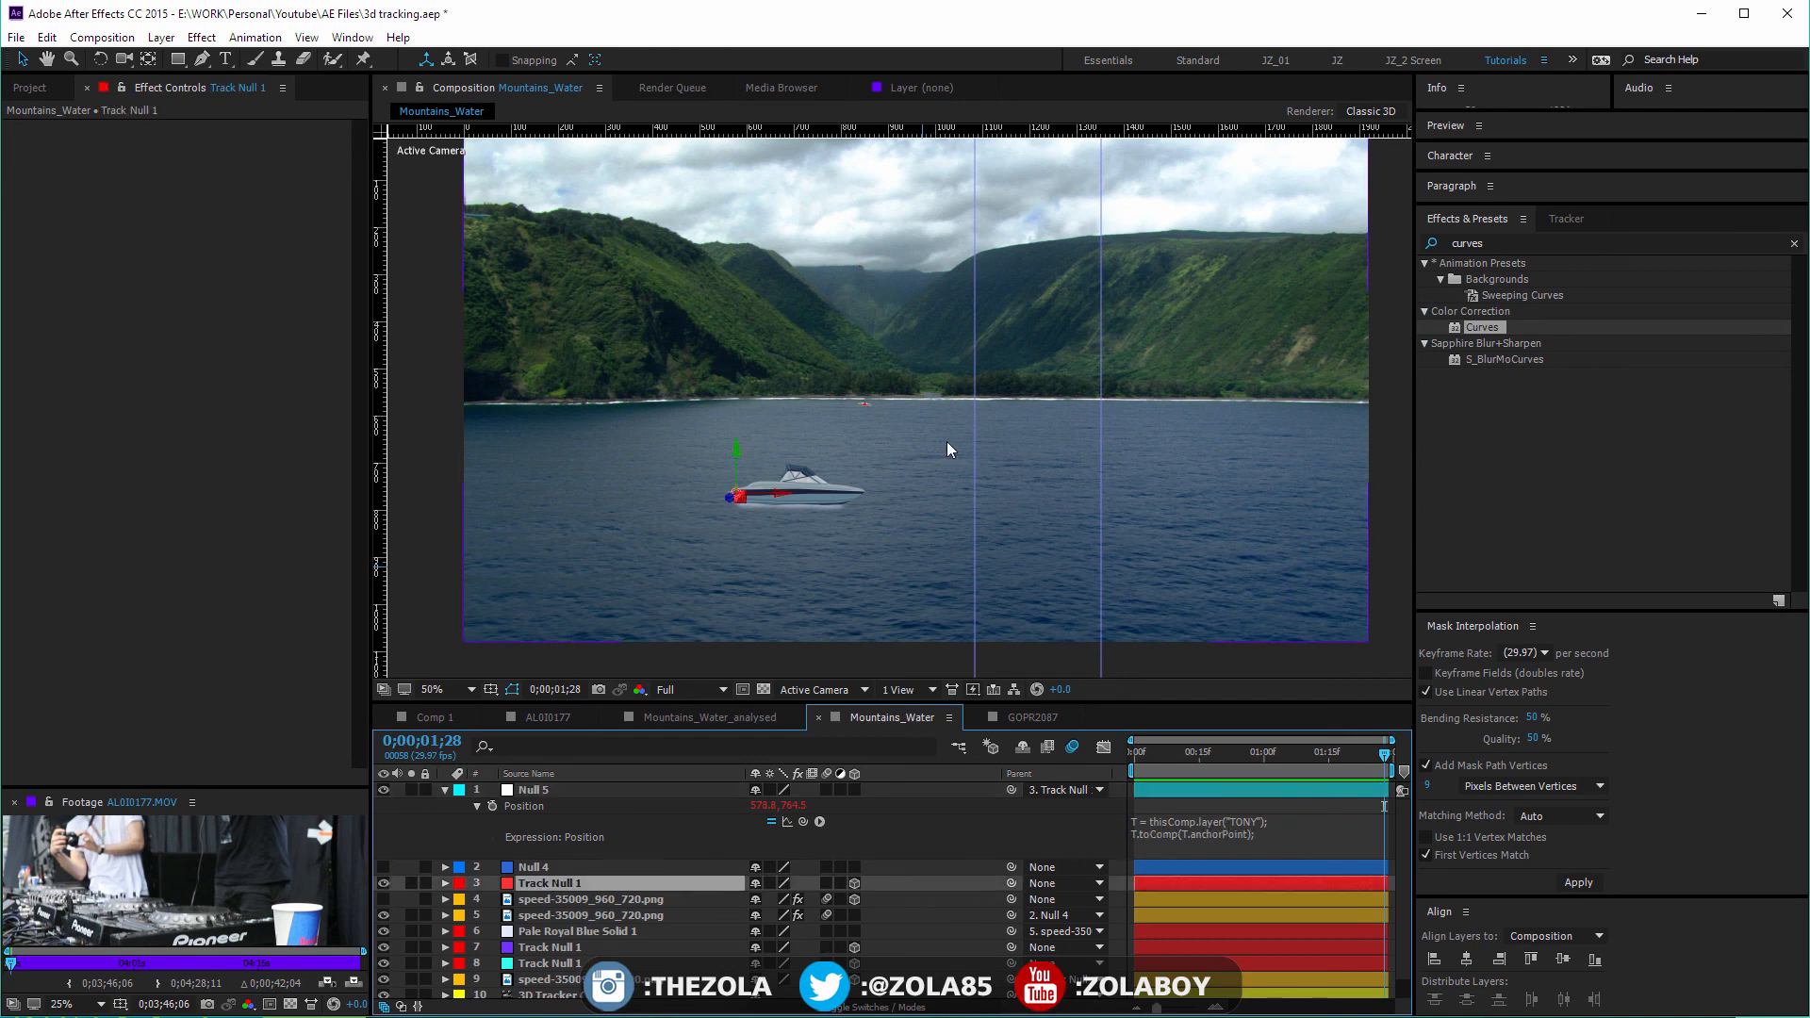
{"action": "left_click", "coordinate": [1325, 834]}
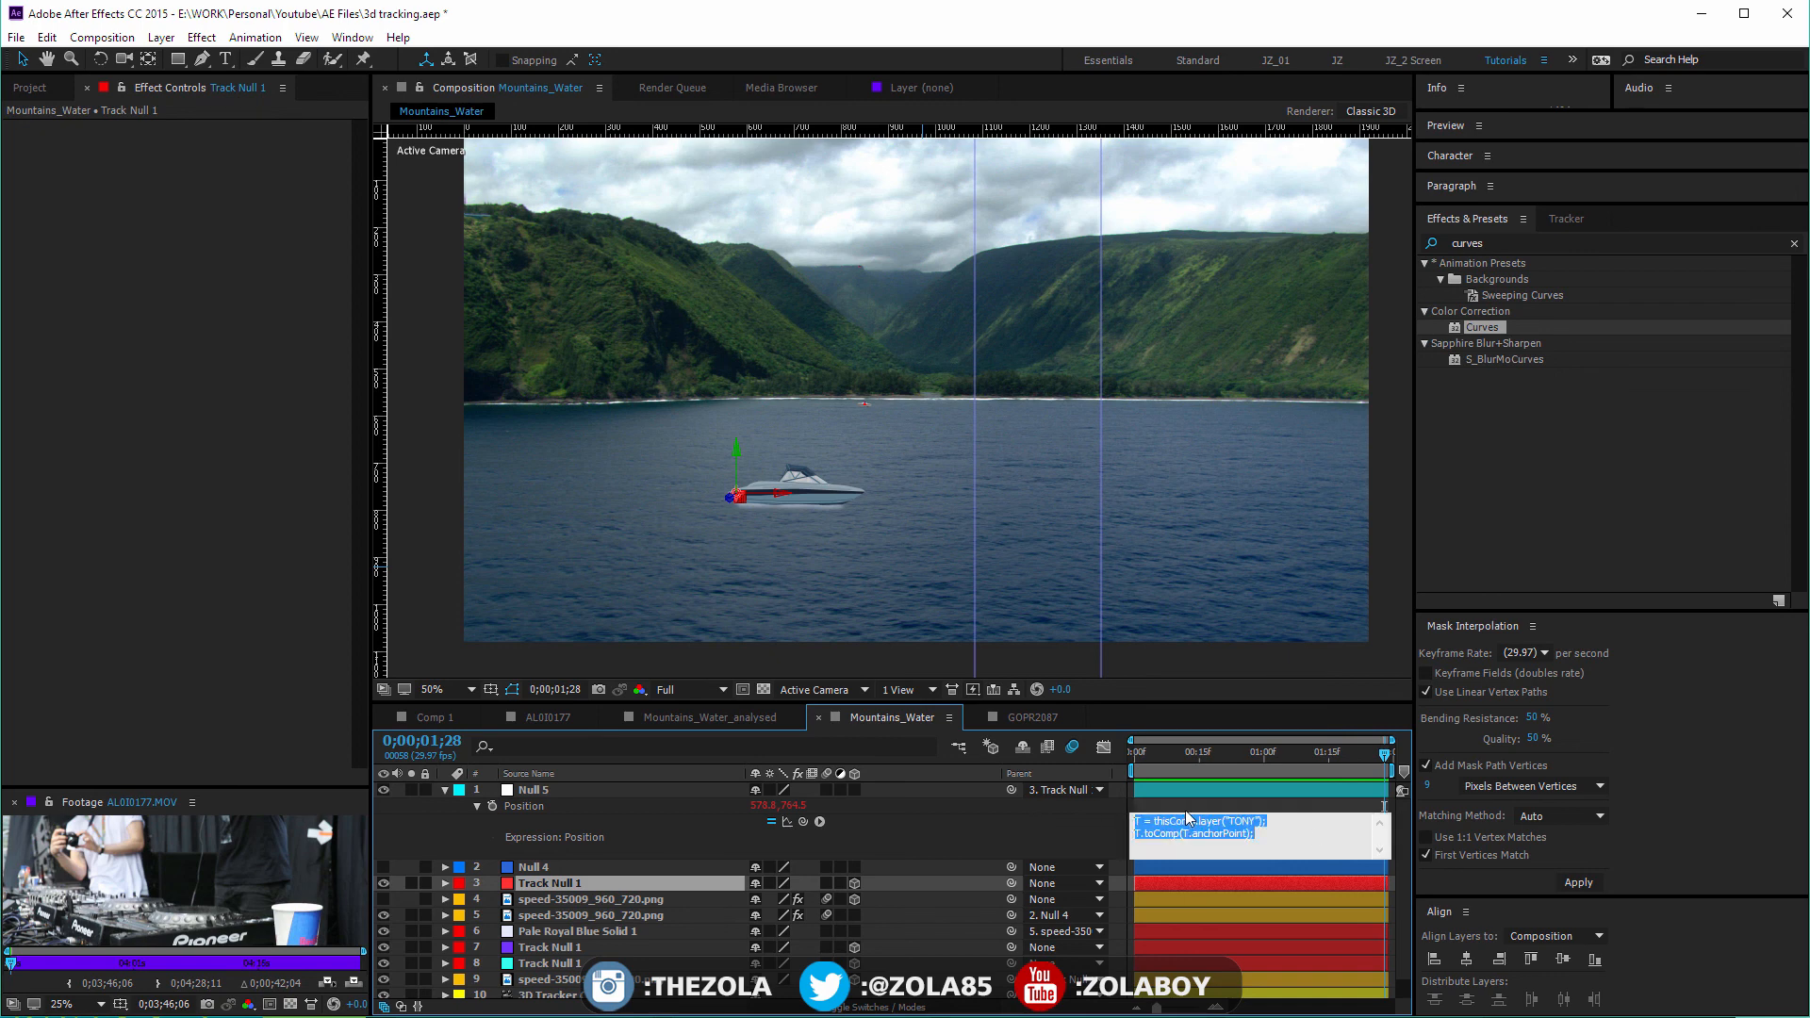
{"action": "left_click", "coordinate": [1184, 807]}
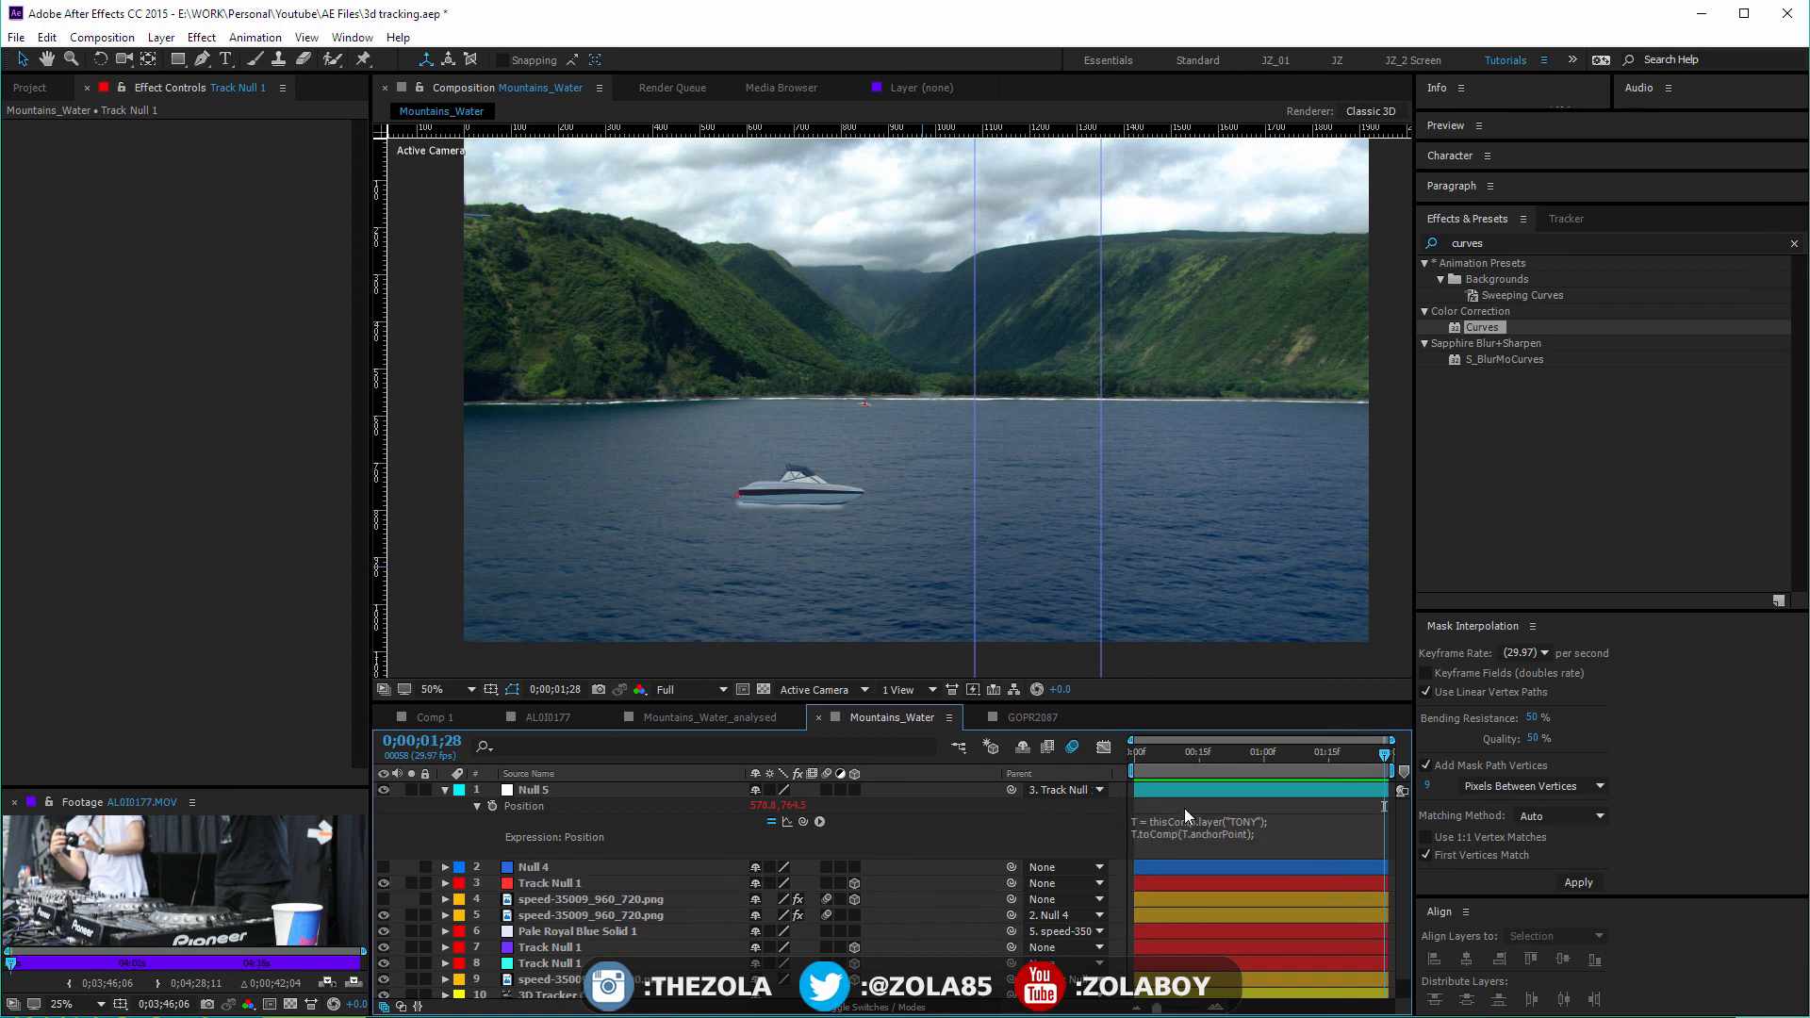
Collapse Null 5's properties and rename that layer as 2D TRACK
{"action": "left_click", "coordinate": [535, 789]}
{"action": "left_click", "coordinate": [445, 790]}
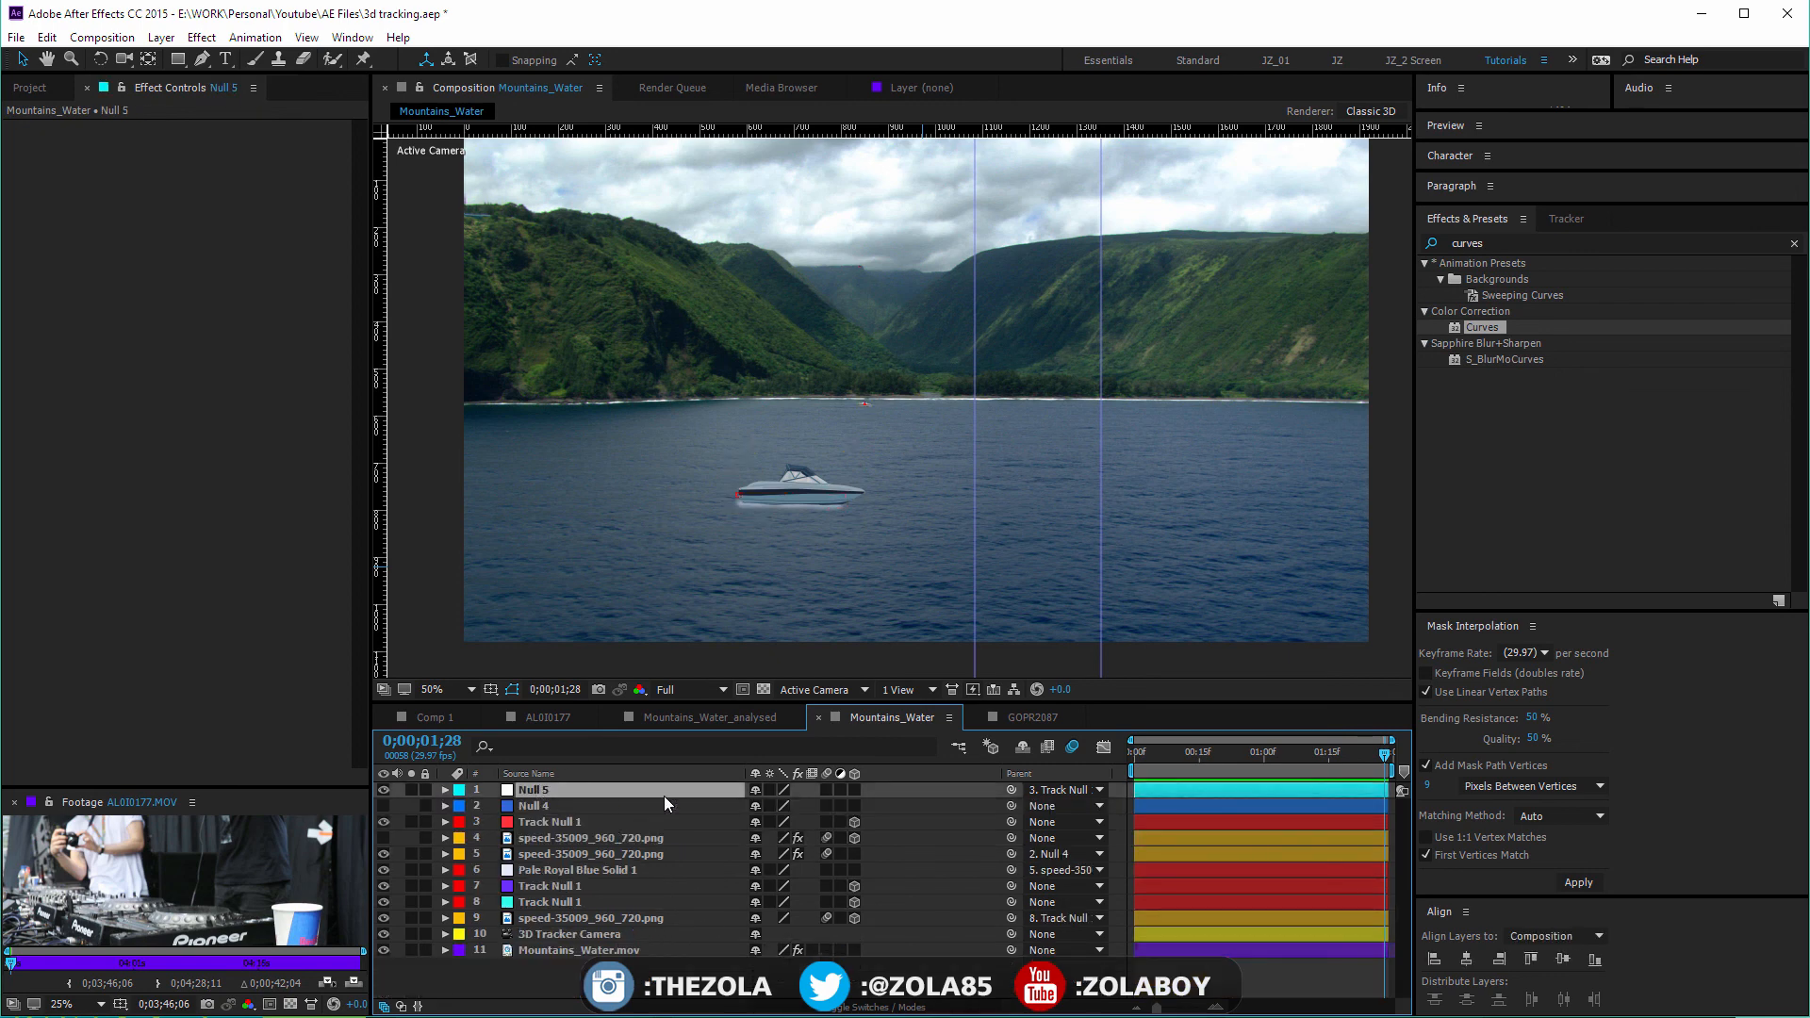
{"action": "key", "text": "Return"}
{"action": "type", "text": "2D T"}
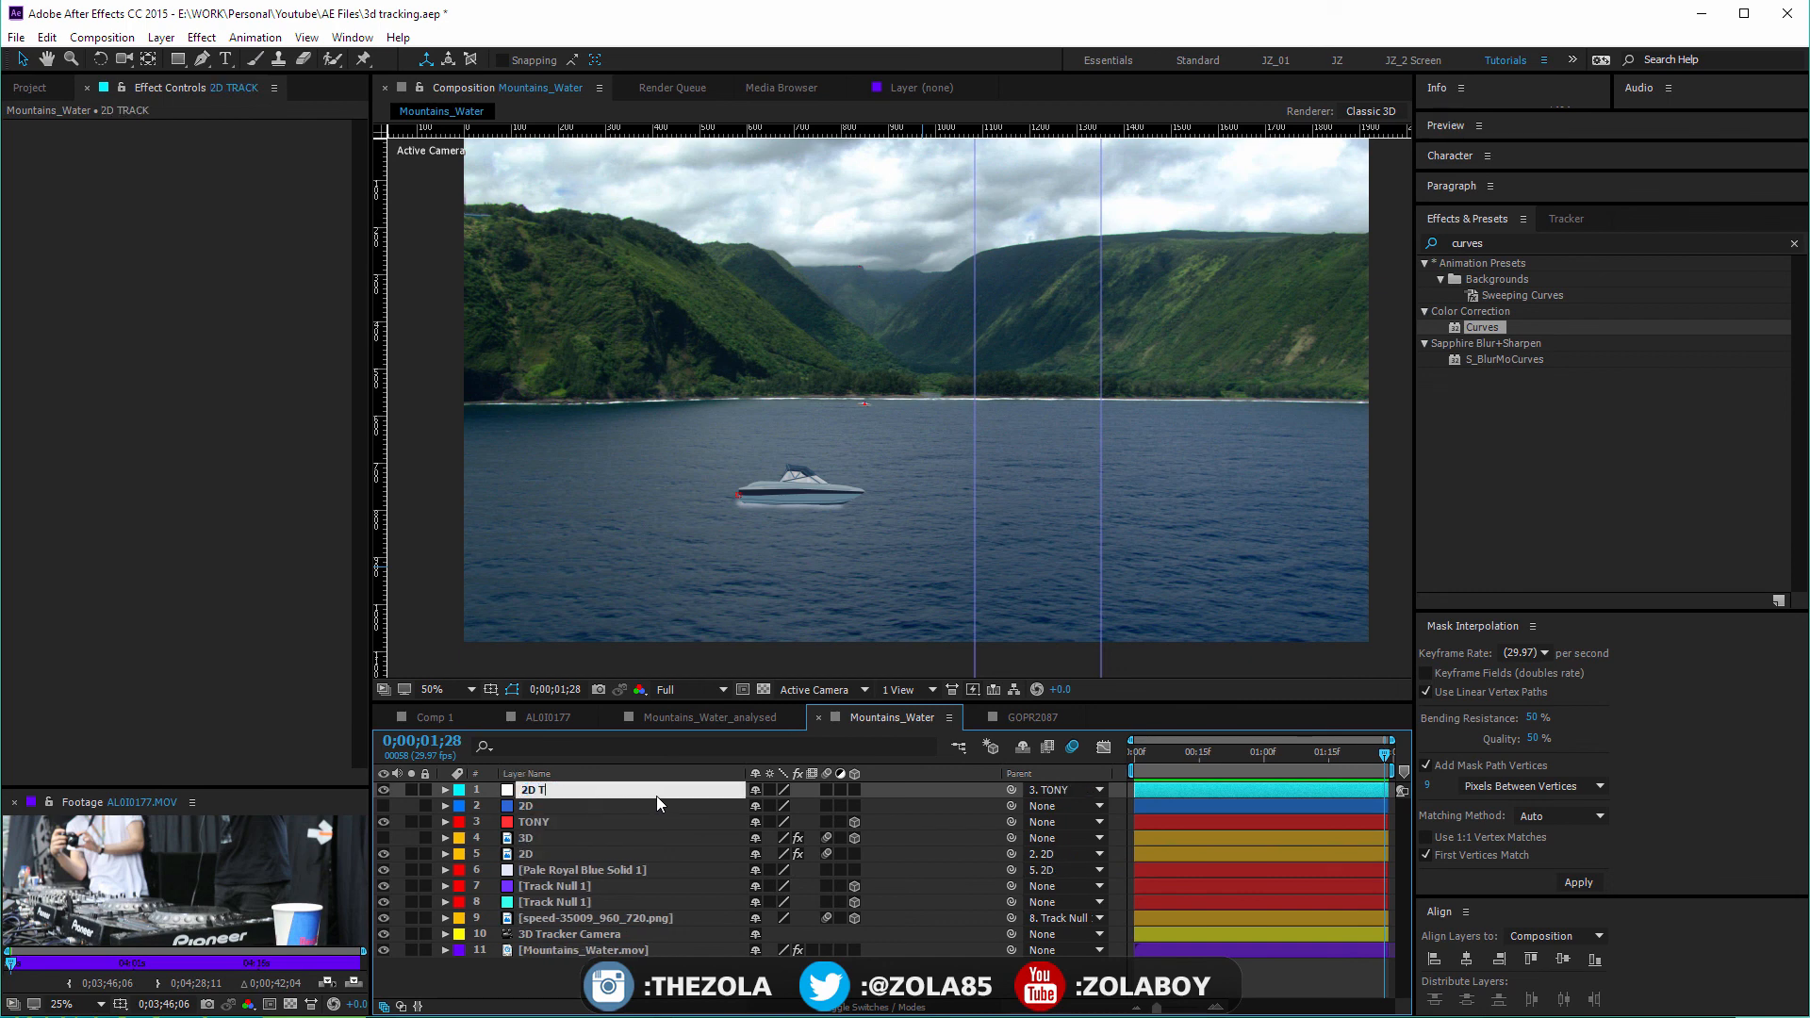
{"action": "type", "text": "RACK"}
{"action": "key", "text": "Return"}
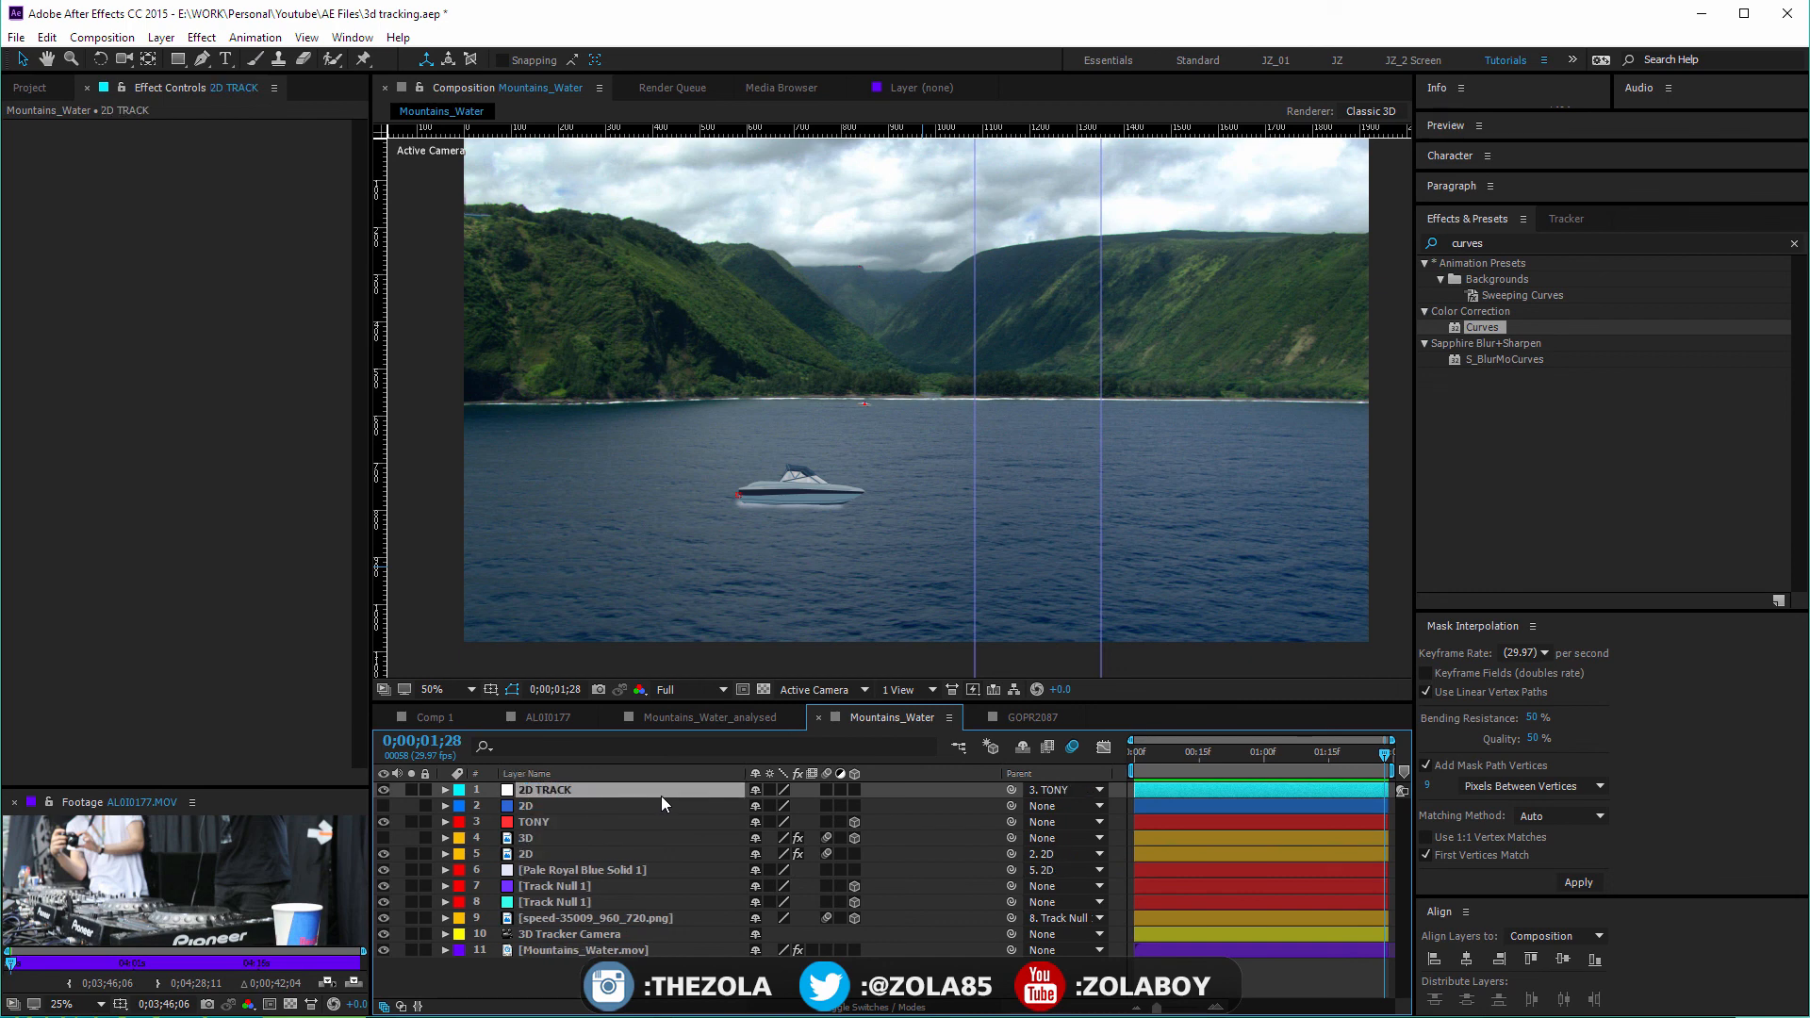